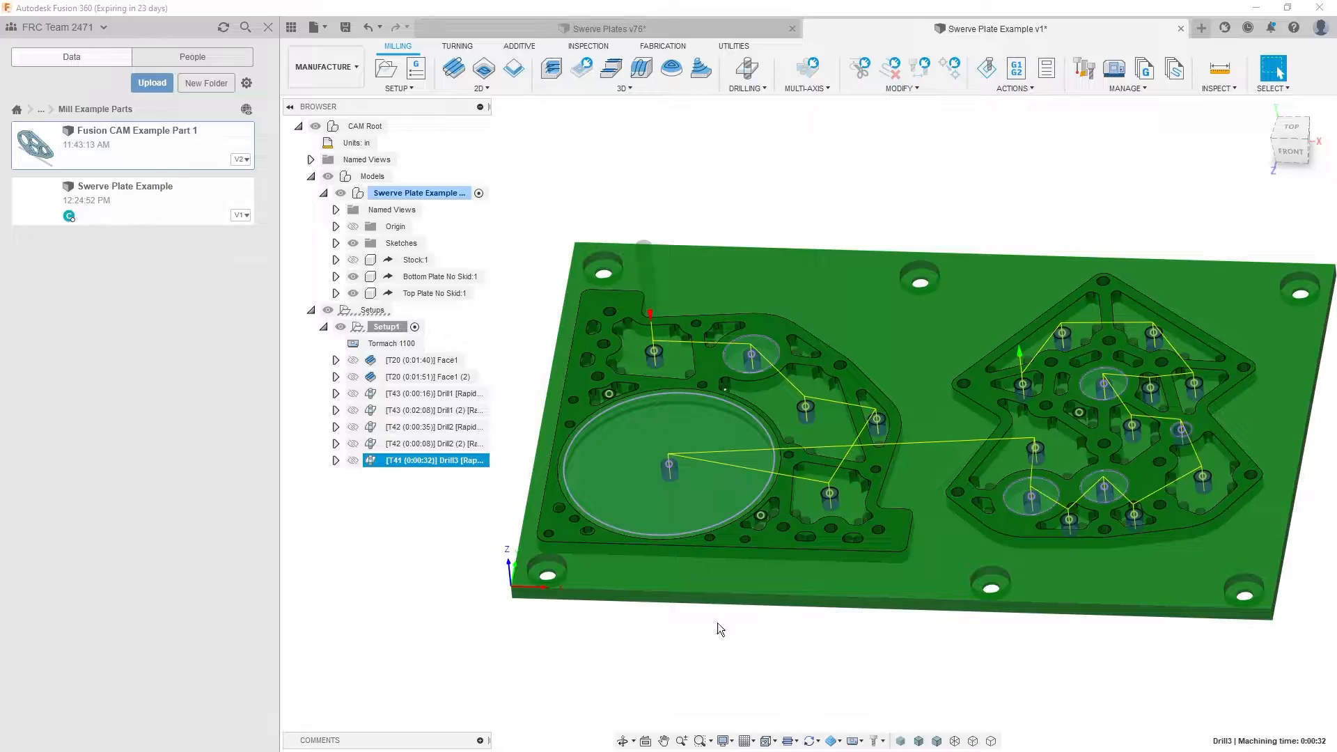
- Start a 3D Adaptive Clearing operation with tool 12, the 1/4" roughing end mill
middle_click_drag(664, 471, 633, 390, "shift")
left_click(490, 365)
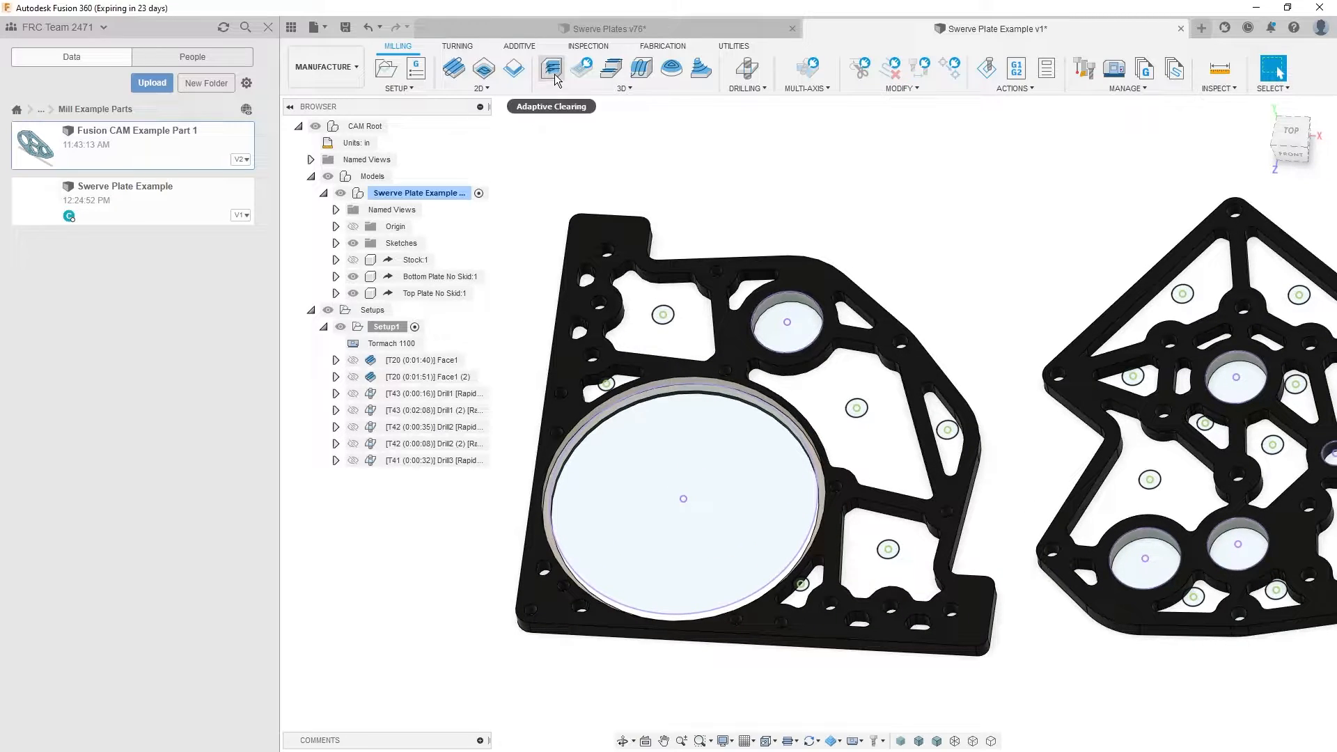
left_click(556, 78)
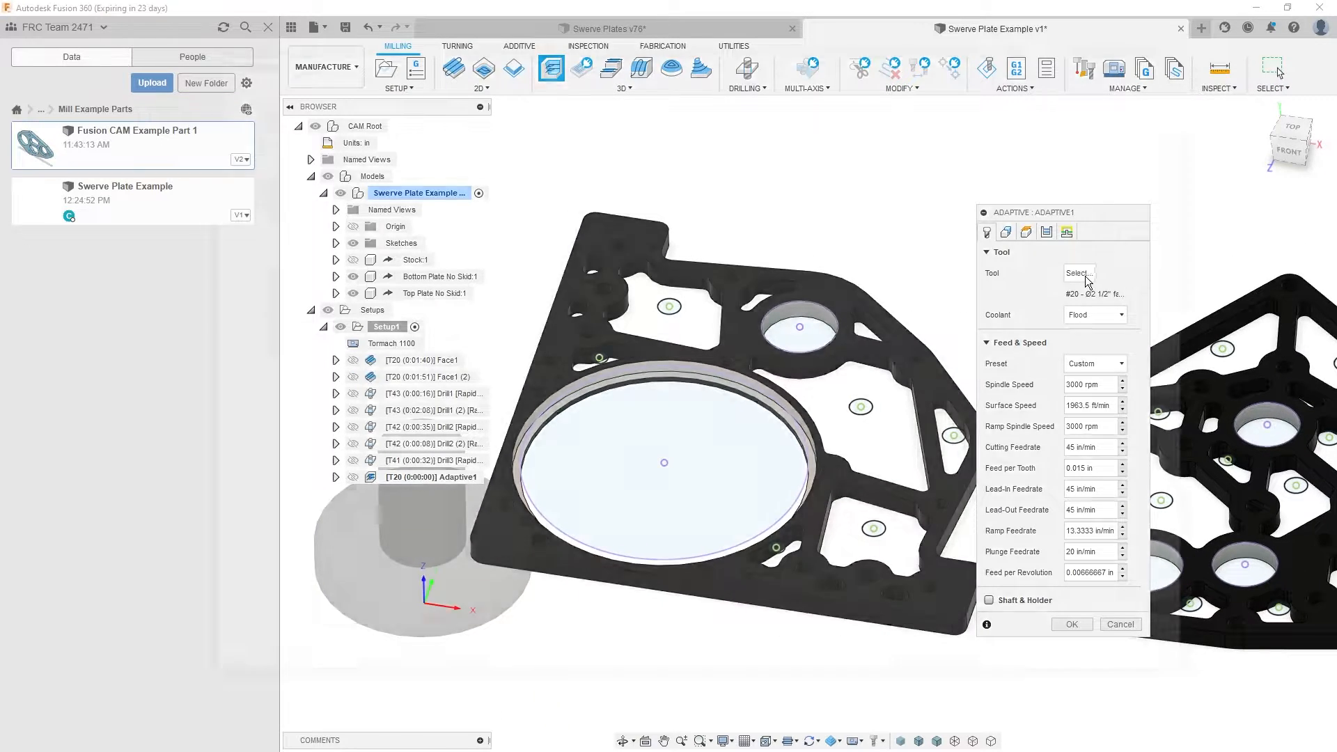
left_click(1080, 274)
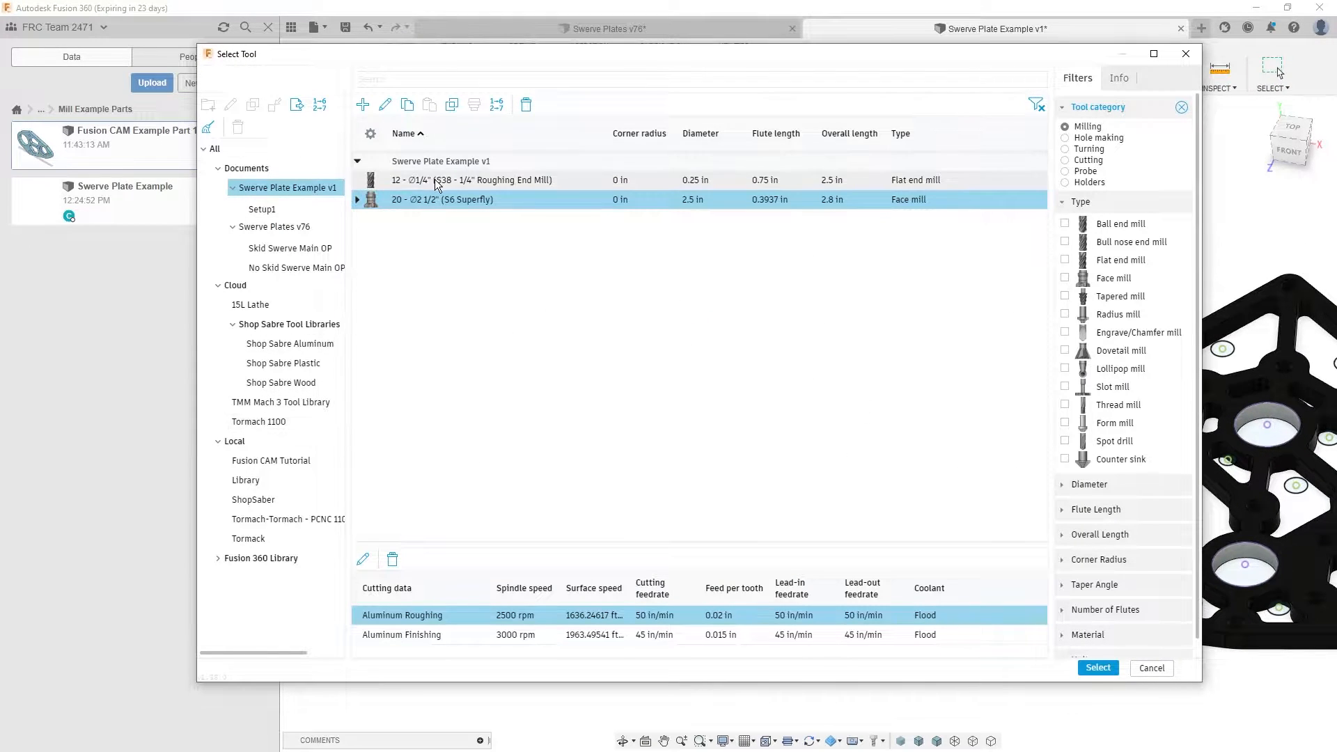
left_click(425, 184)
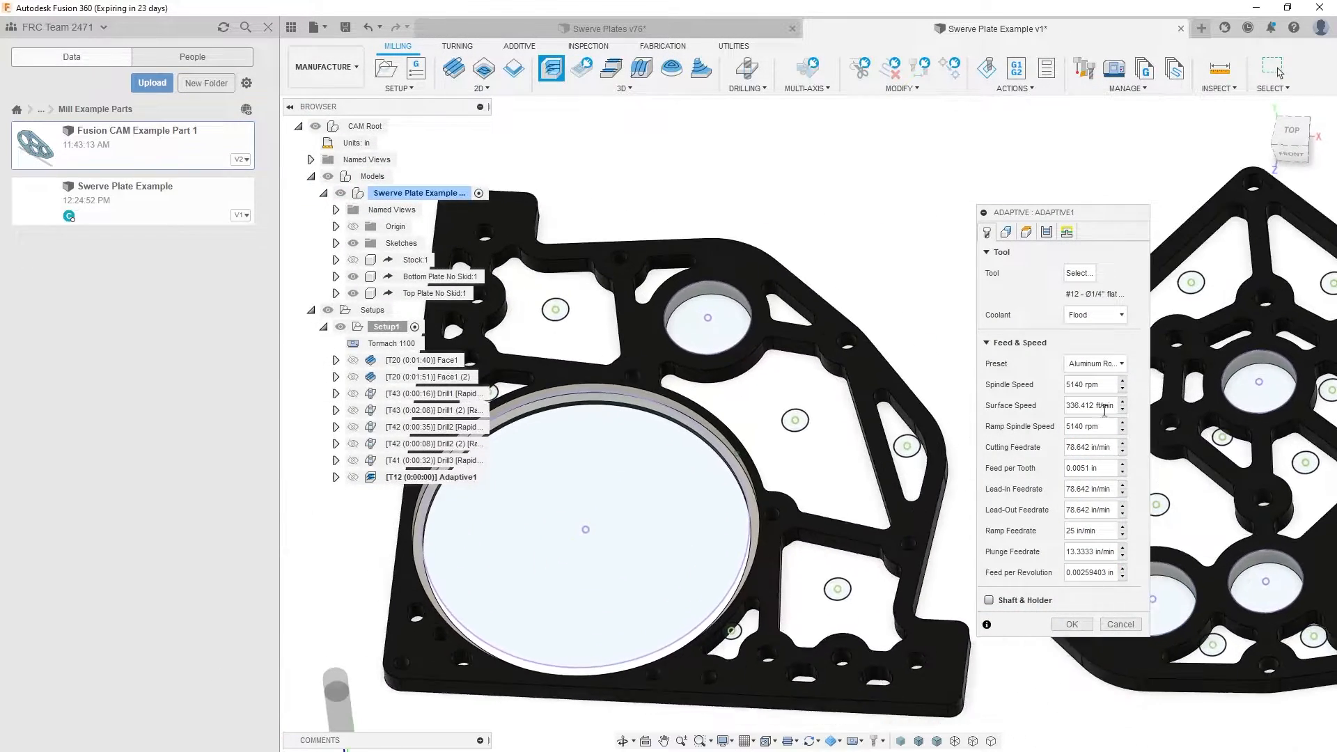
- Set the machining boundary to Selection, pick the bottom outer contours of both plates, and keep tool containment at Tool outside boundary
left_click(1008, 232)
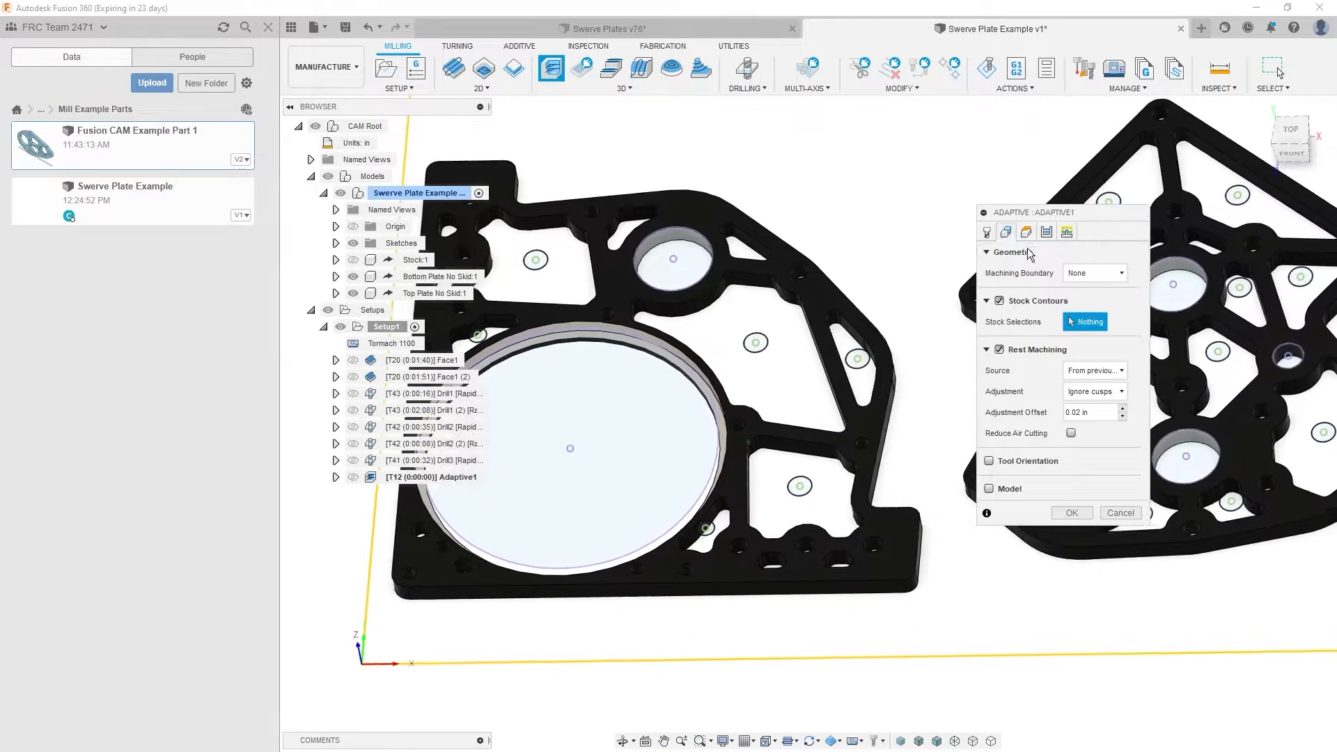
left_click(1093, 278)
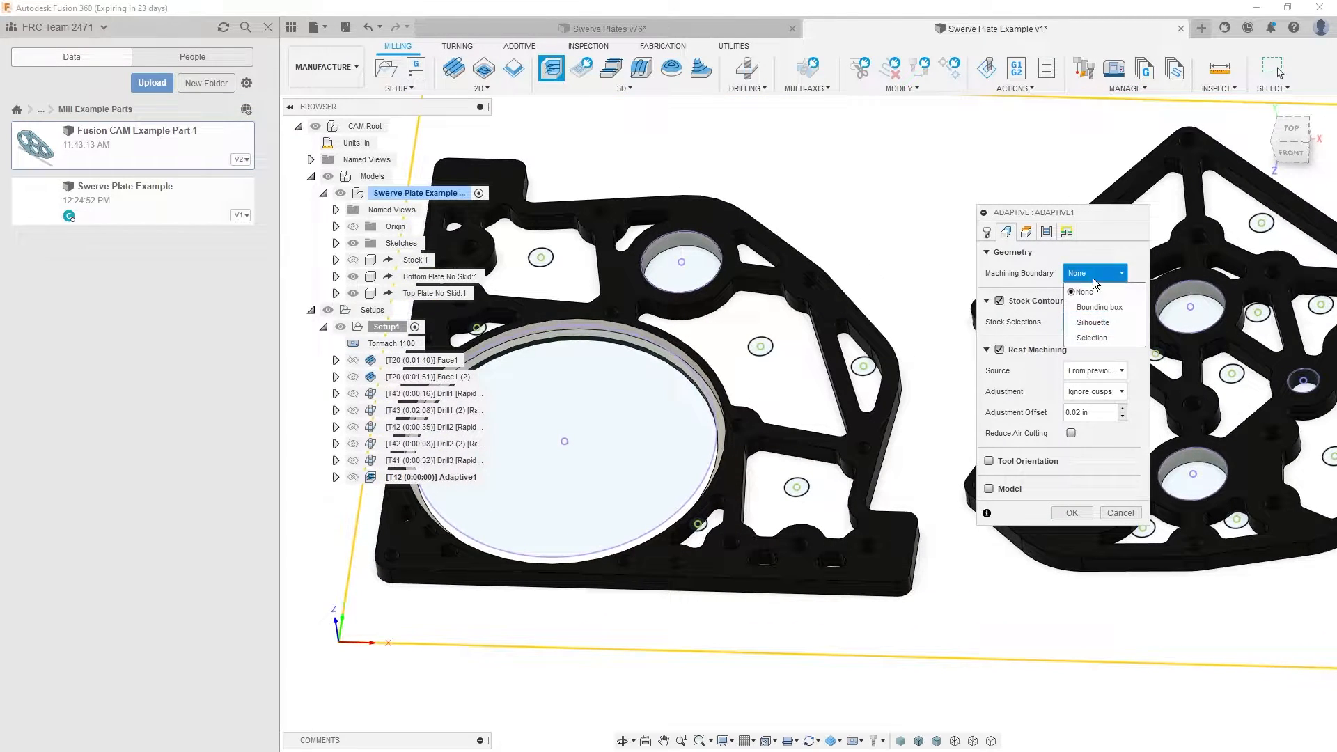
left_click(1095, 338)
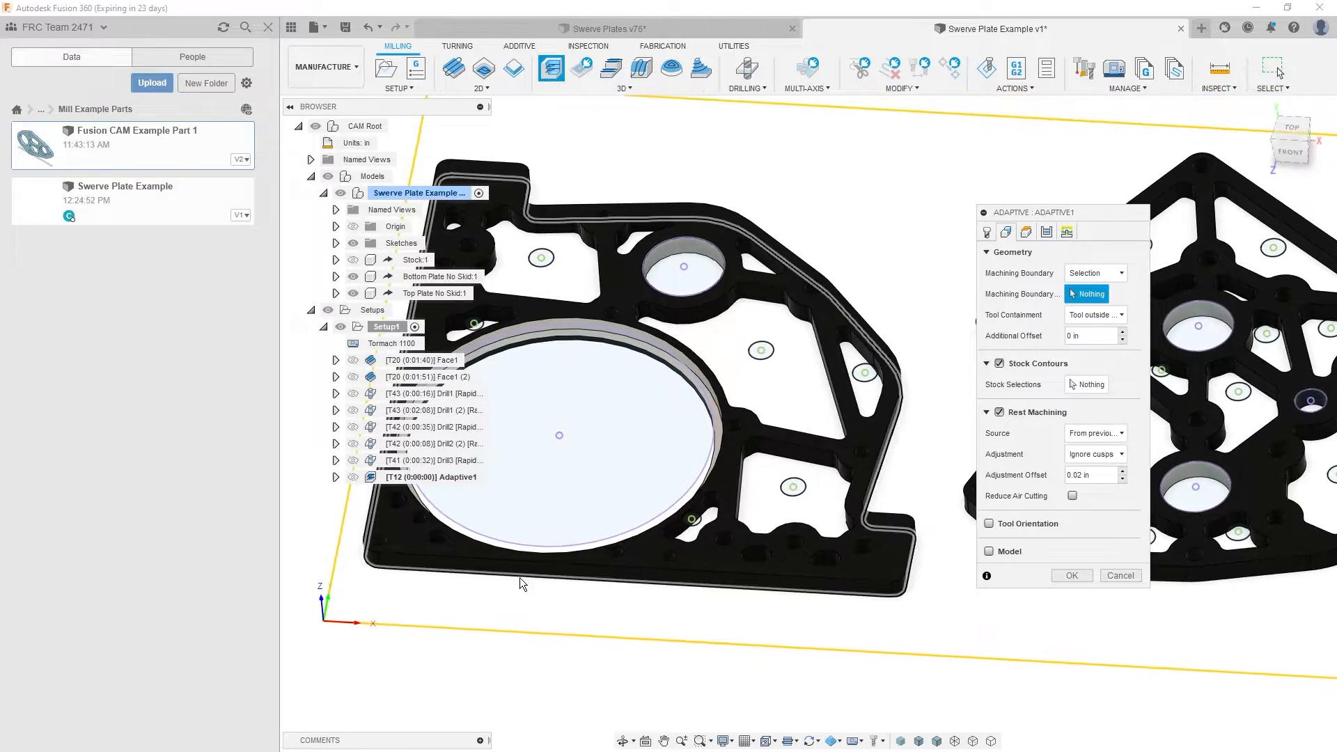
left_click(669, 599)
left_click(844, 583)
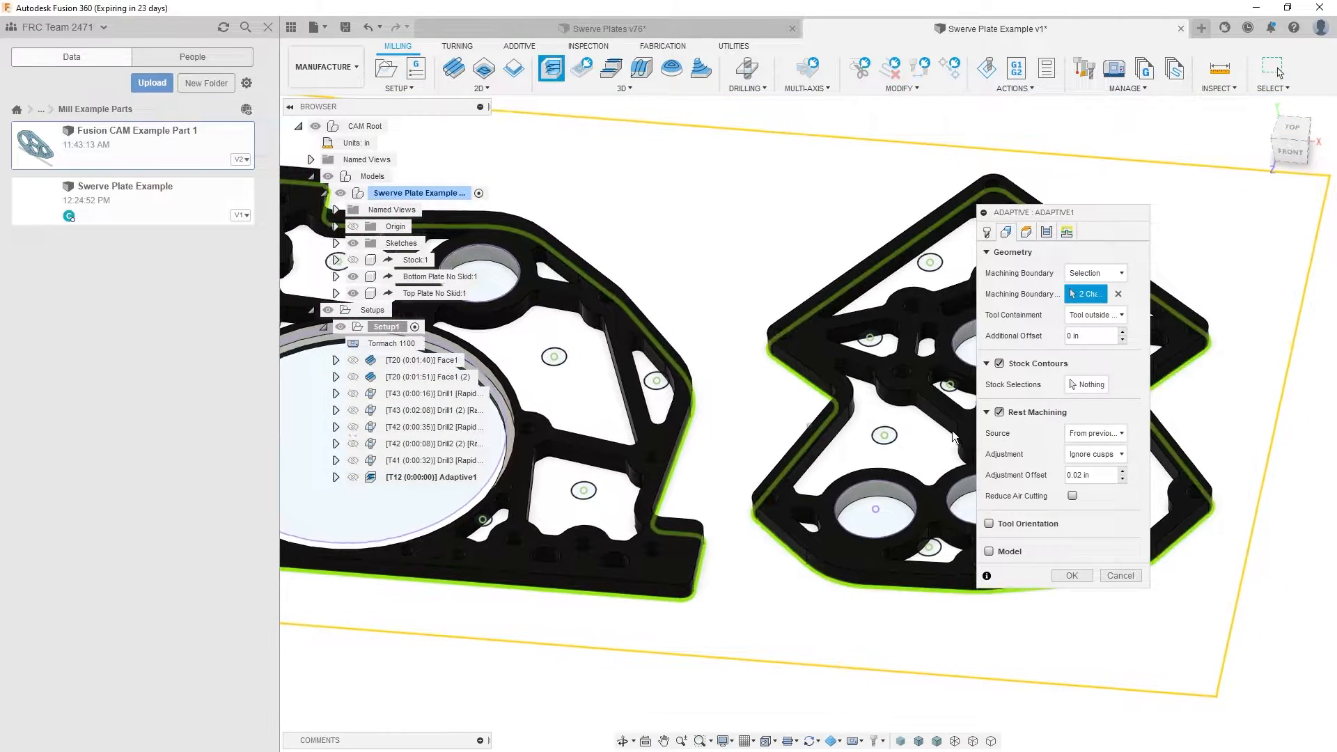
left_click(1072, 314)
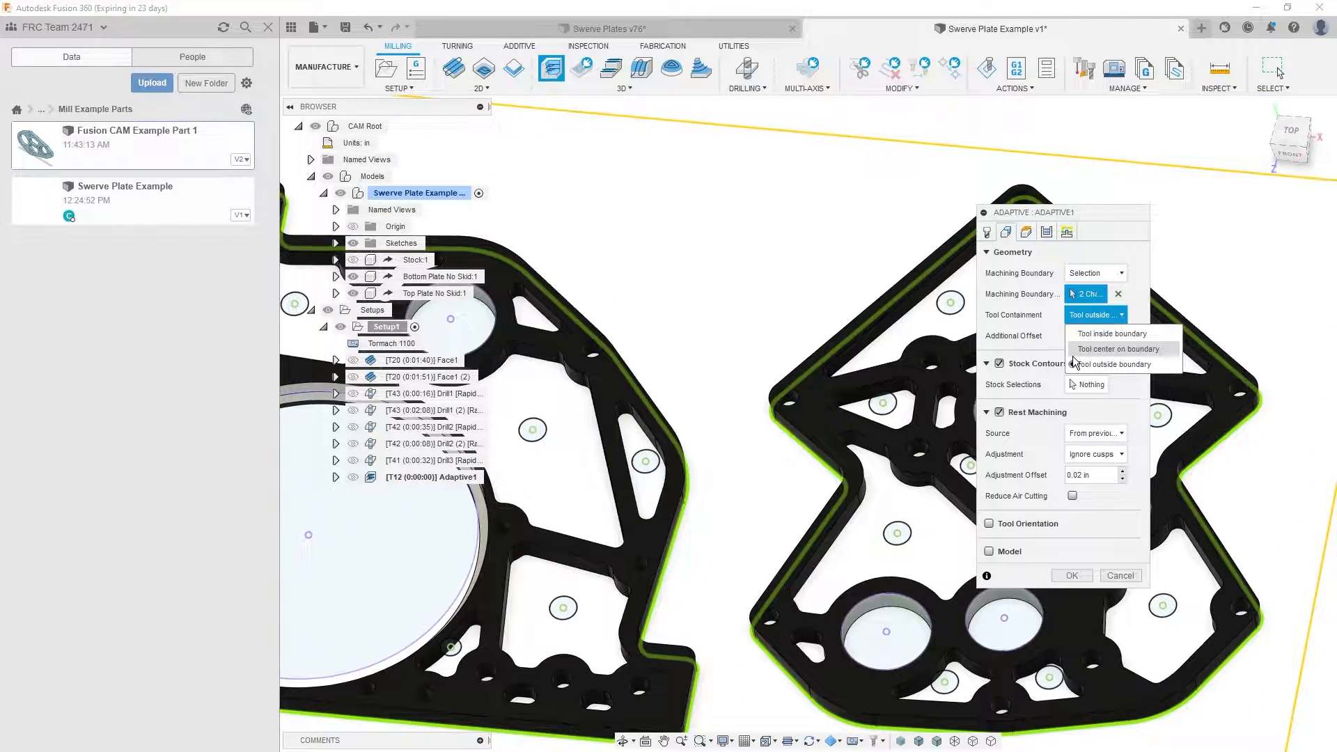
left_click(1042, 357)
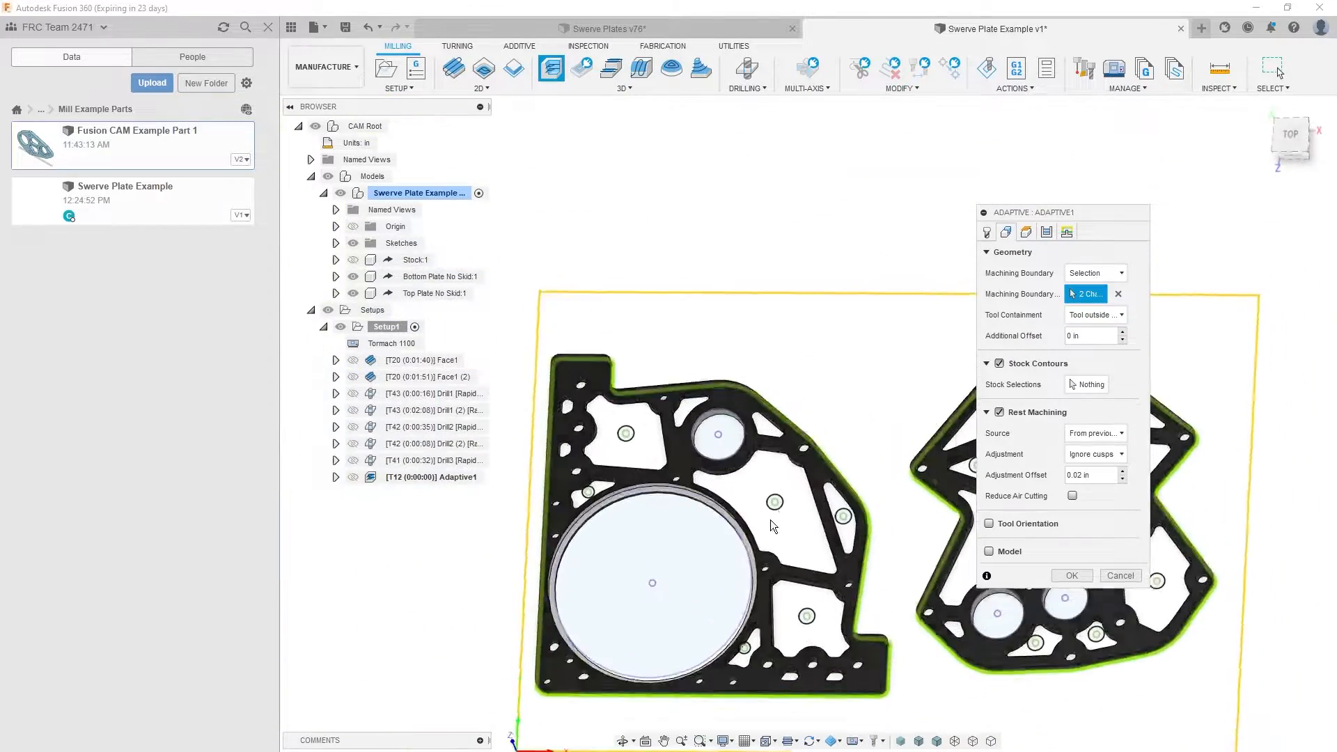
- Examine the selected plate outlines and inner pockets, keeping the rest machining source at From previous operation(s)
middle_click_drag(634, 573, 1132, 653, "shift")
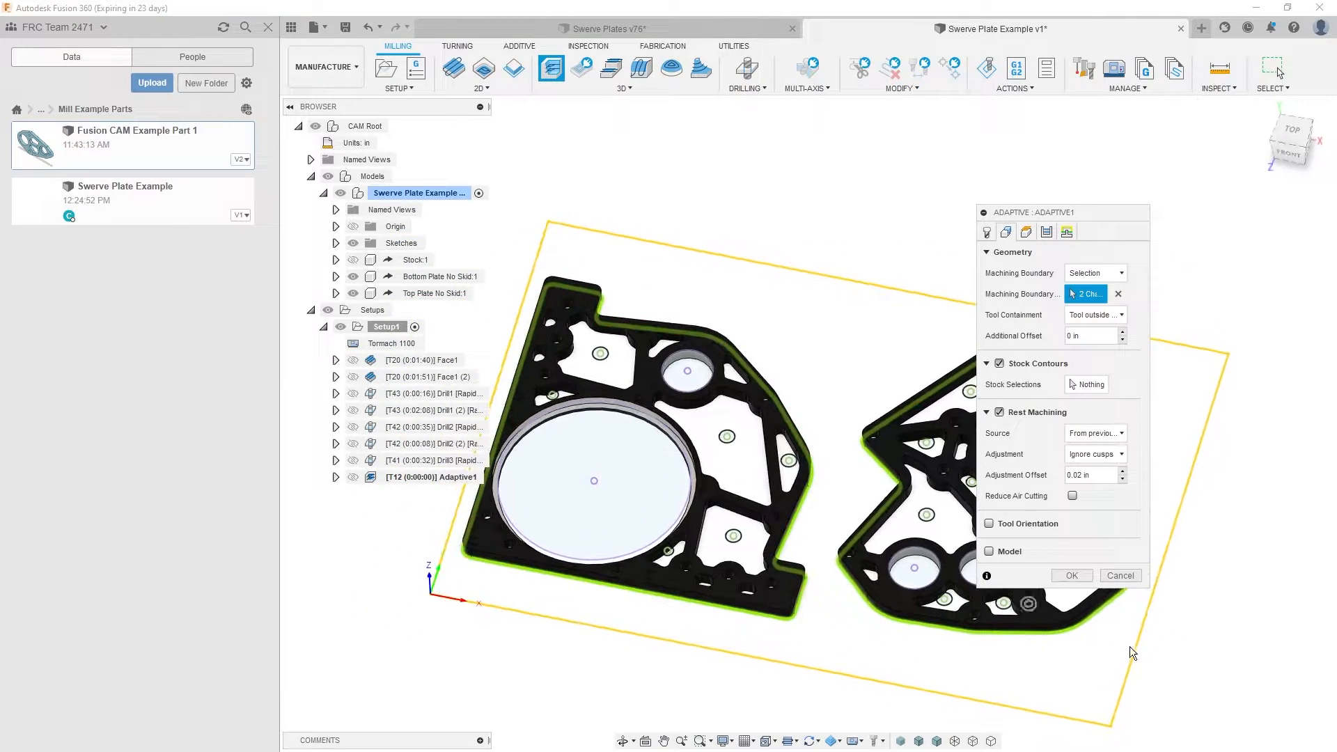
middle_click_drag(537, 423, 888, 367, "shift")
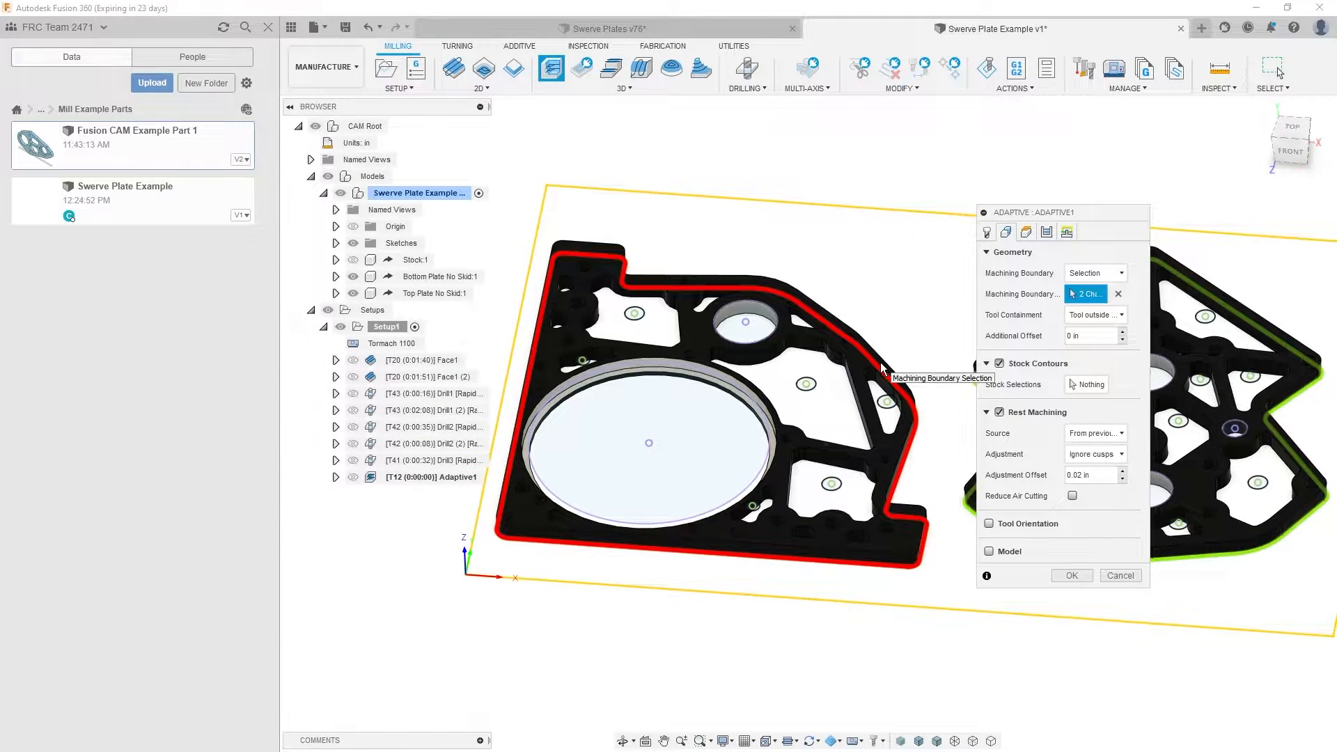
middle_click_drag(881, 362, 637, 237, "shift")
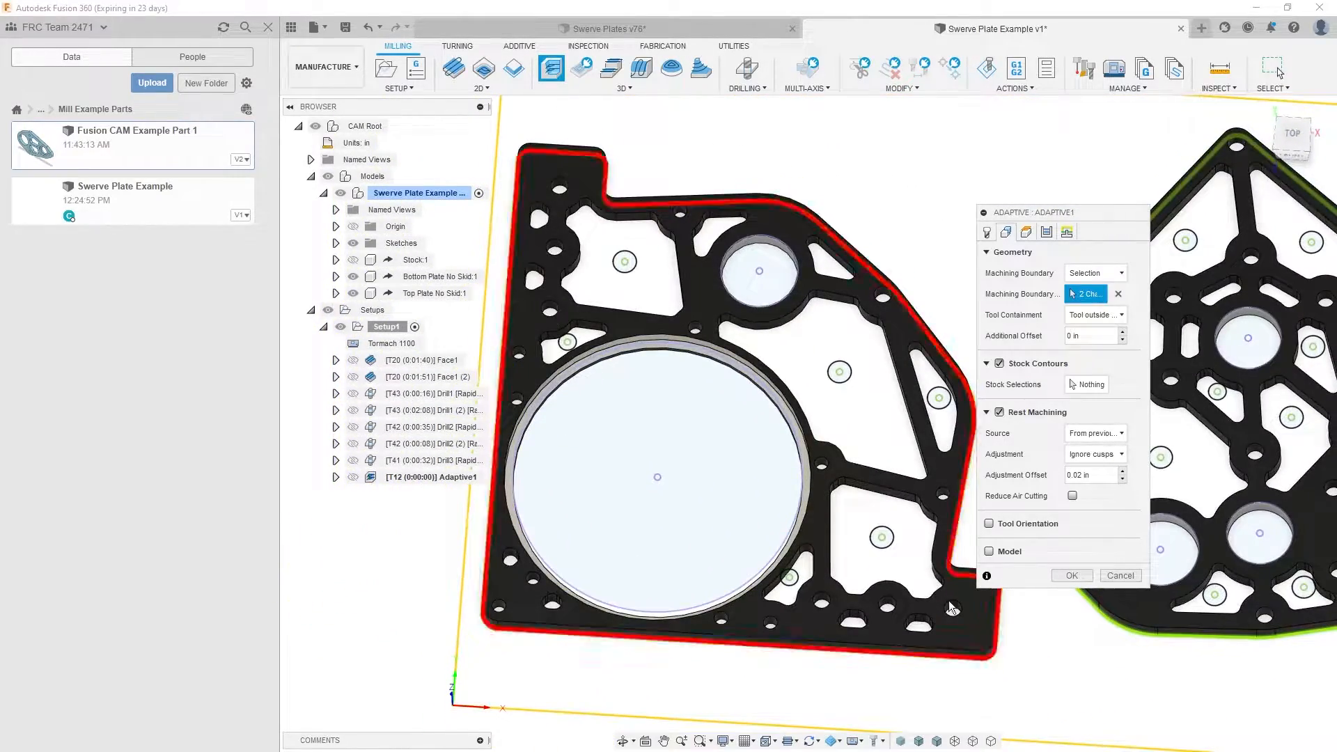
middle_click_drag(722, 575, 691, 527, "shift")
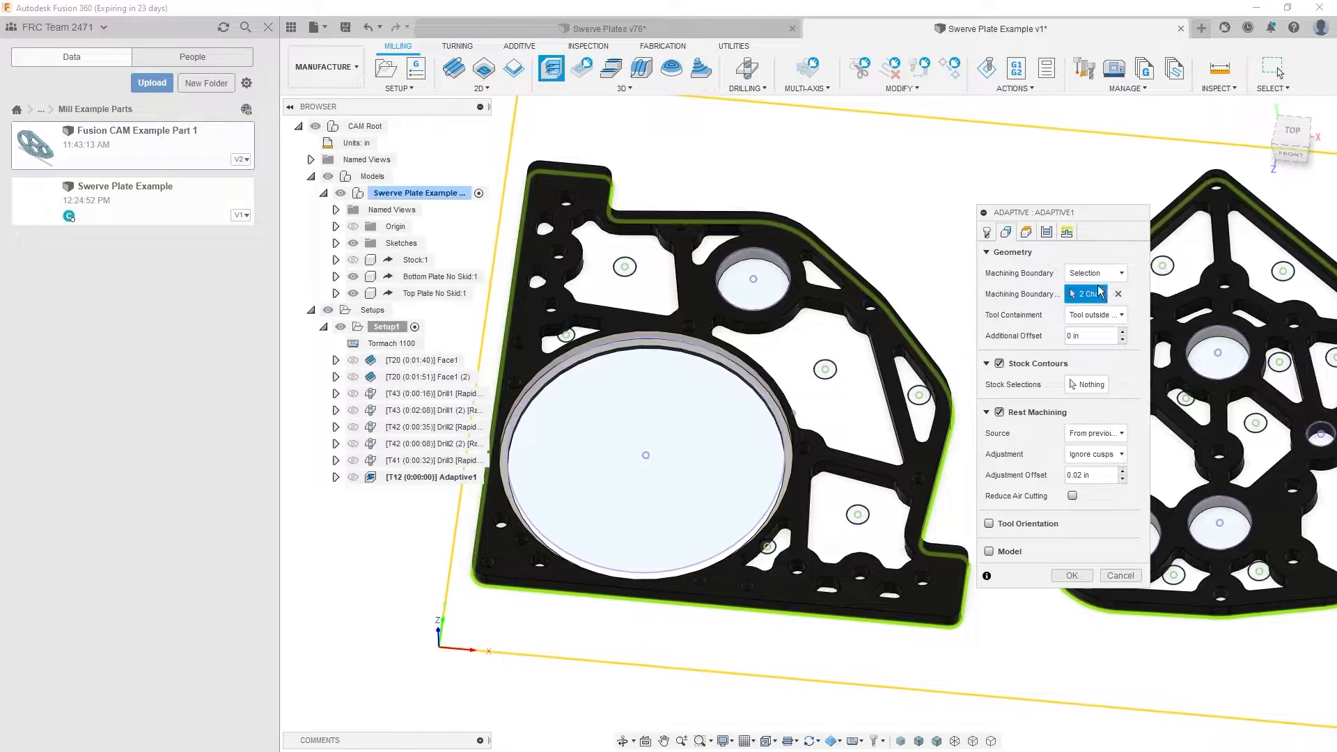
middle_click_drag(995, 463, 976, 417, "shift")
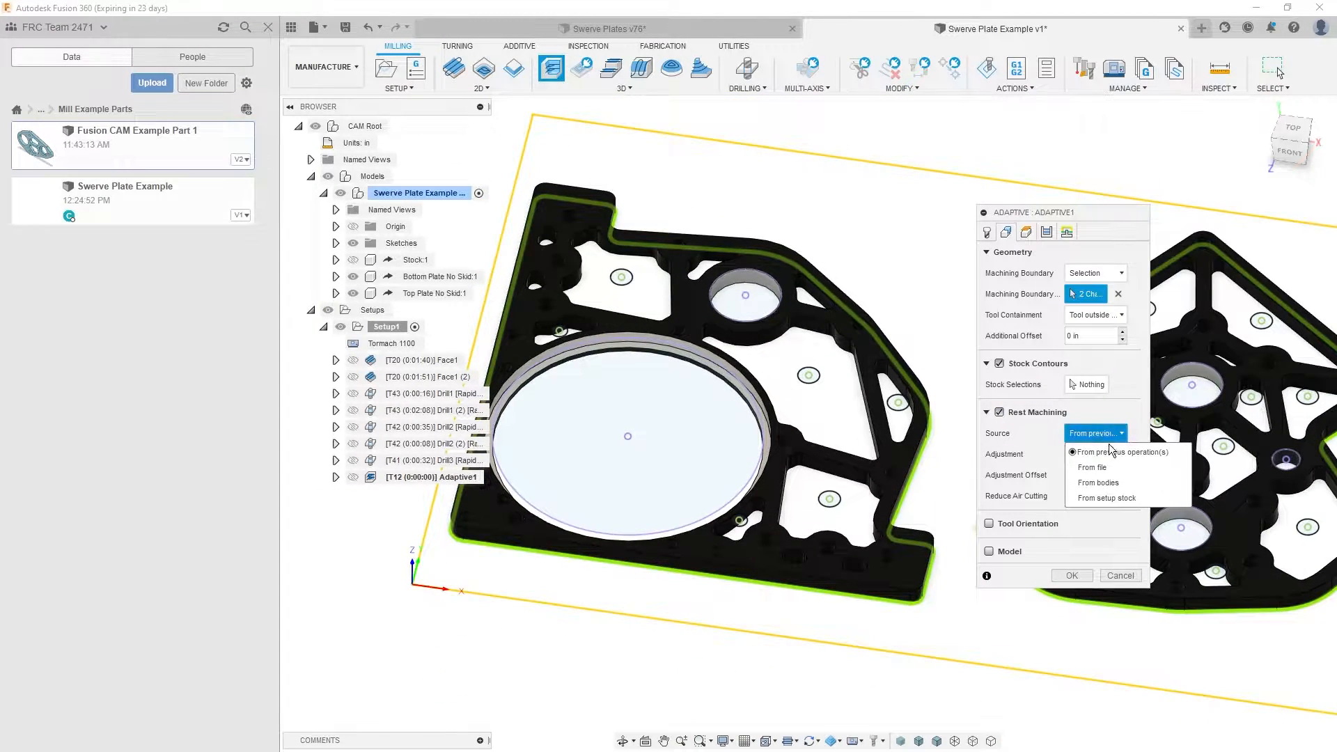
left_click(1112, 452)
middle_click_drag(631, 428, 658, 575, "shift")
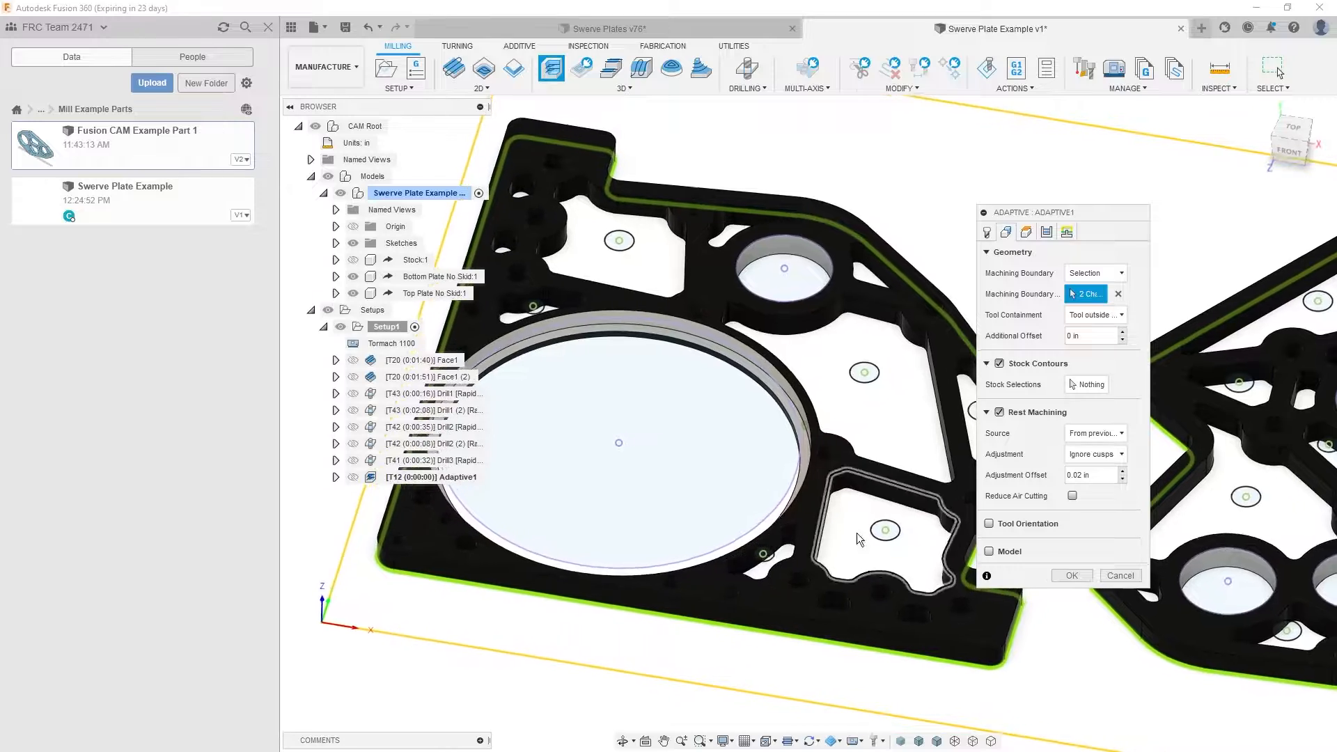
middle_click_drag(858, 540, 856, 579, "shift")
middle_click_drag(787, 424, 800, 378, "shift")
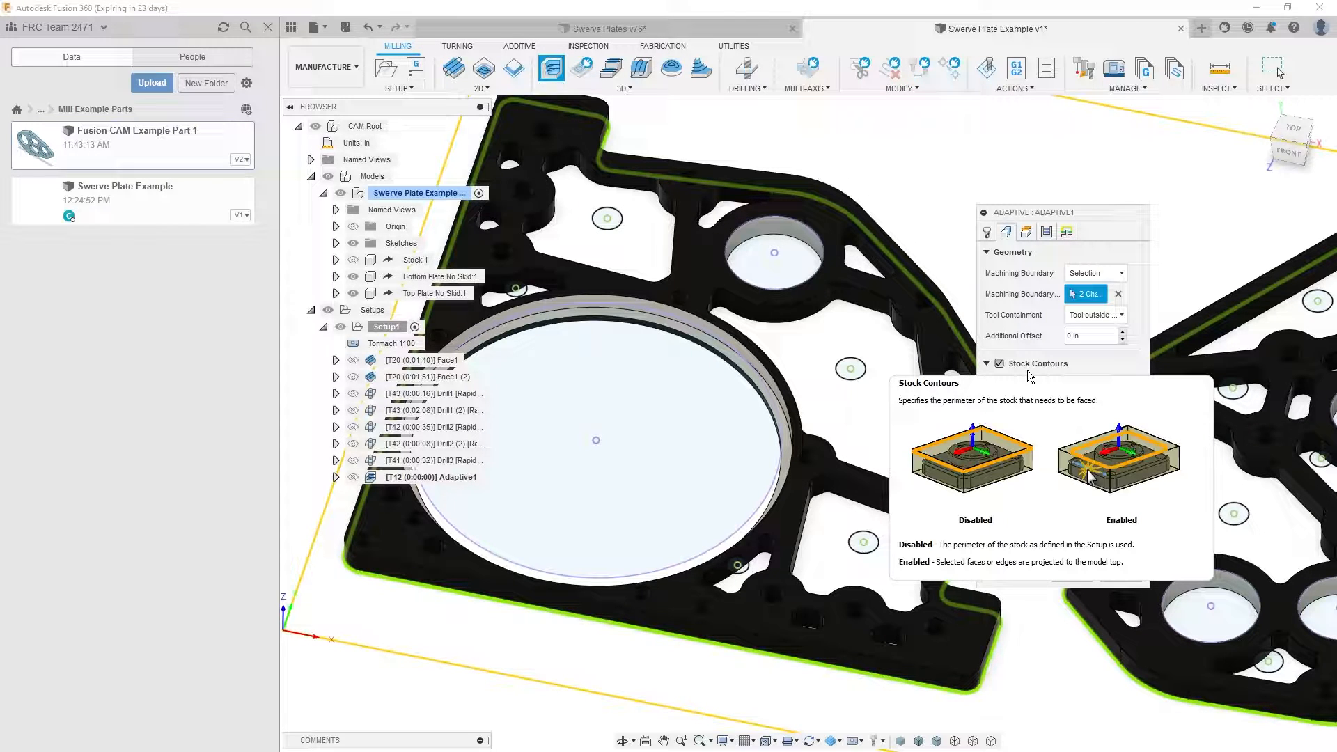
scroll(732, 470, "up", 1)
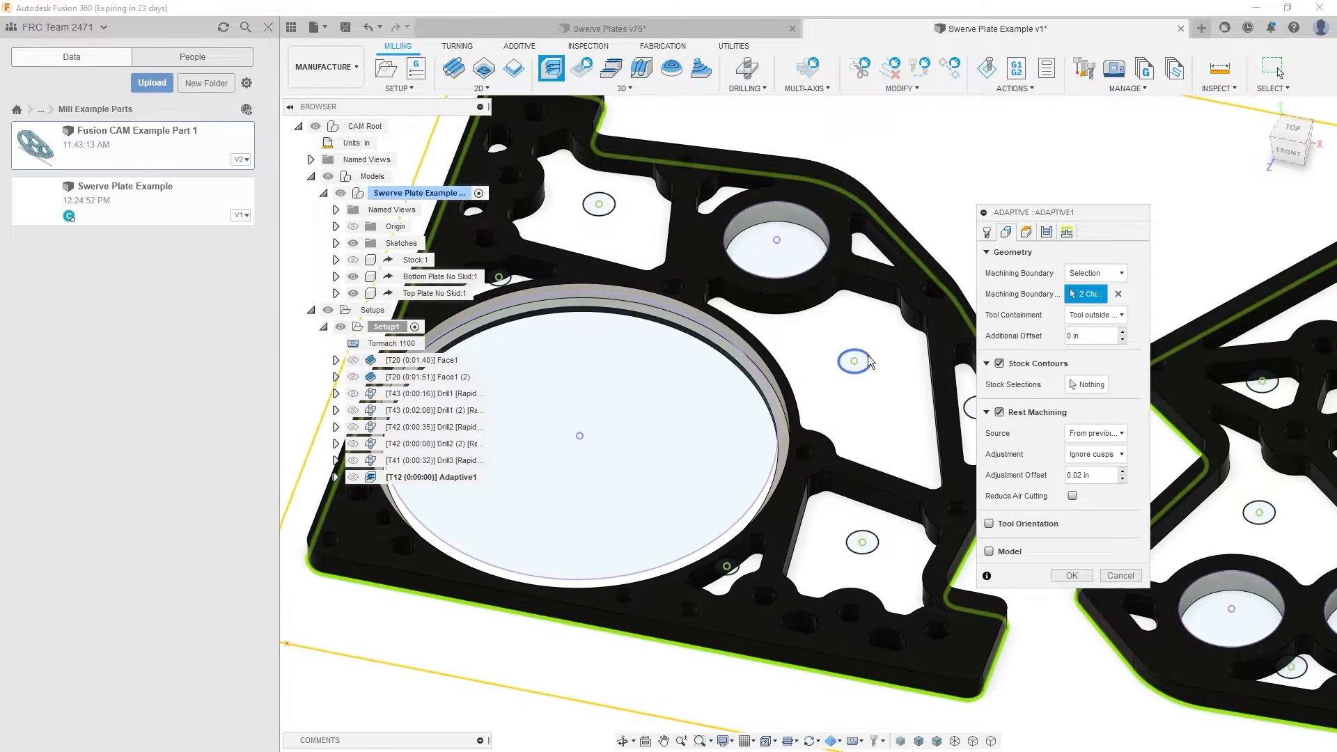
- Set the adaptive operation's bottom height to Stock bottom with an offset of -.03 in
left_click(1025, 232)
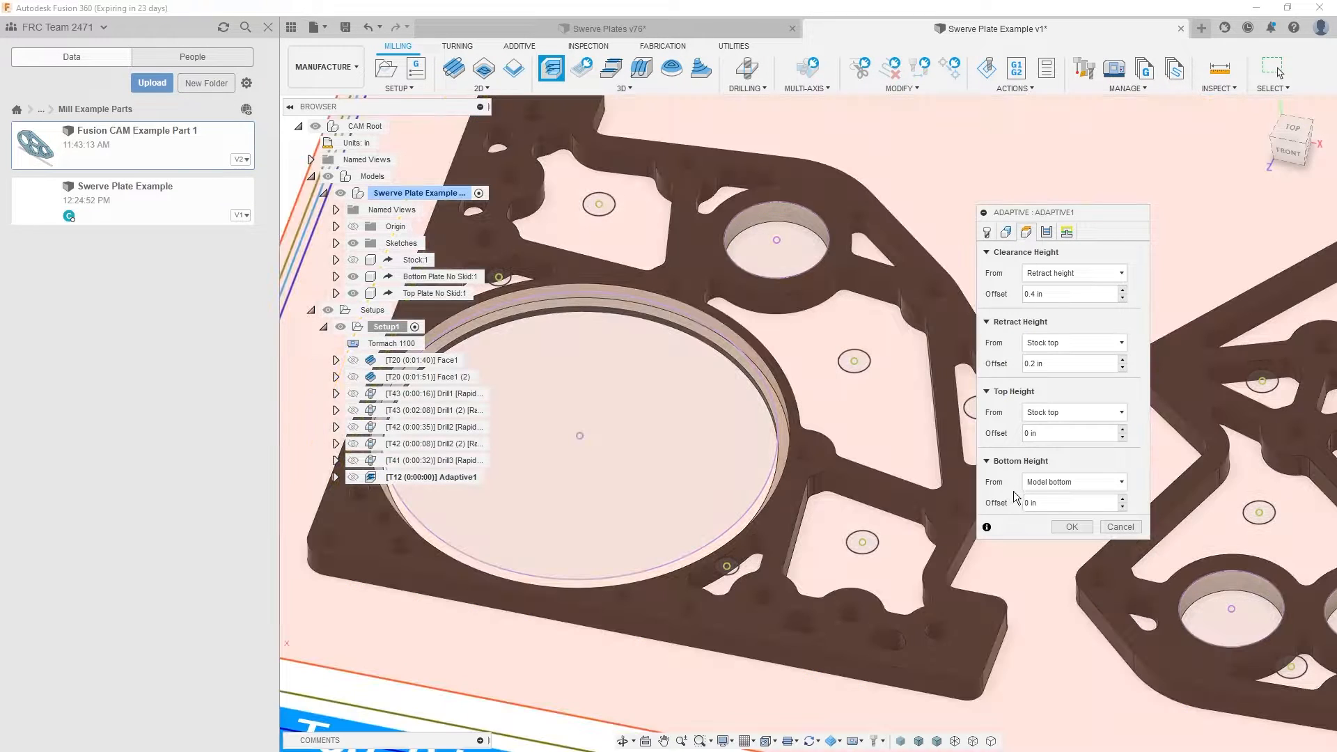
left_click(1038, 486)
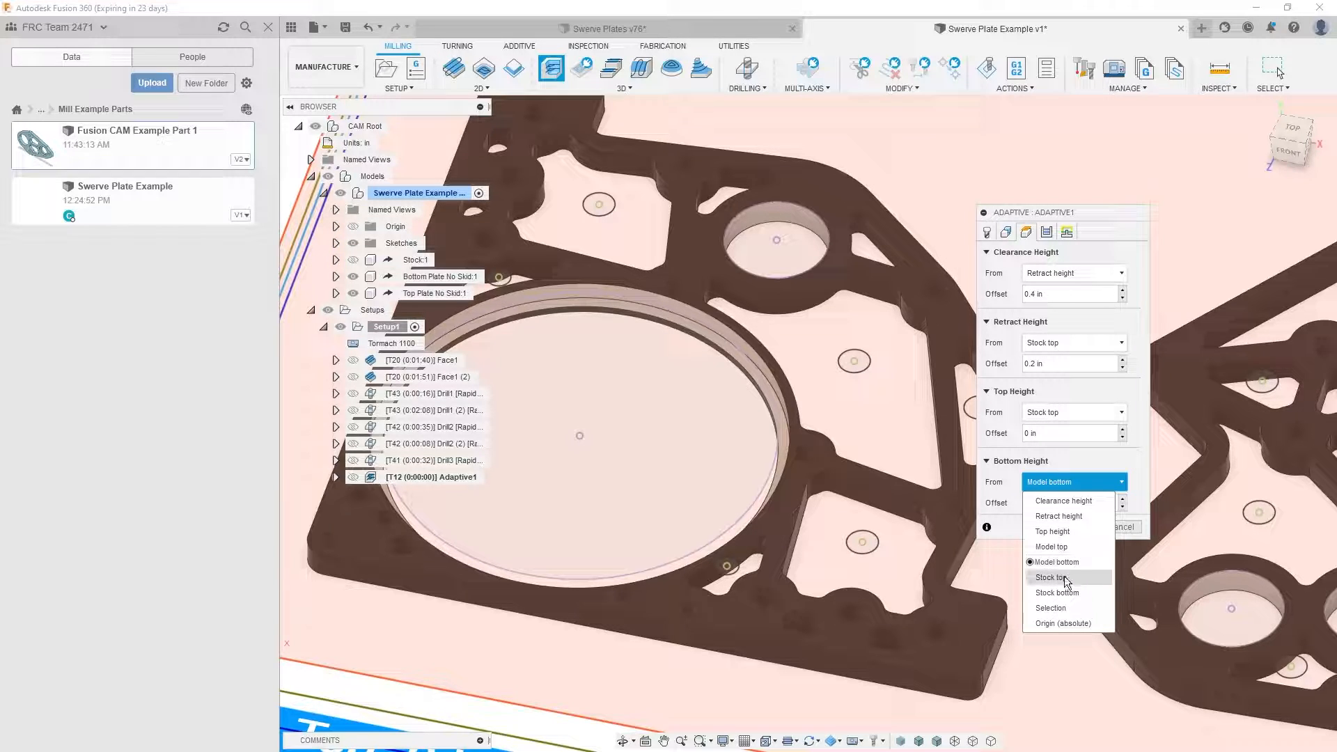
left_click(1060, 593)
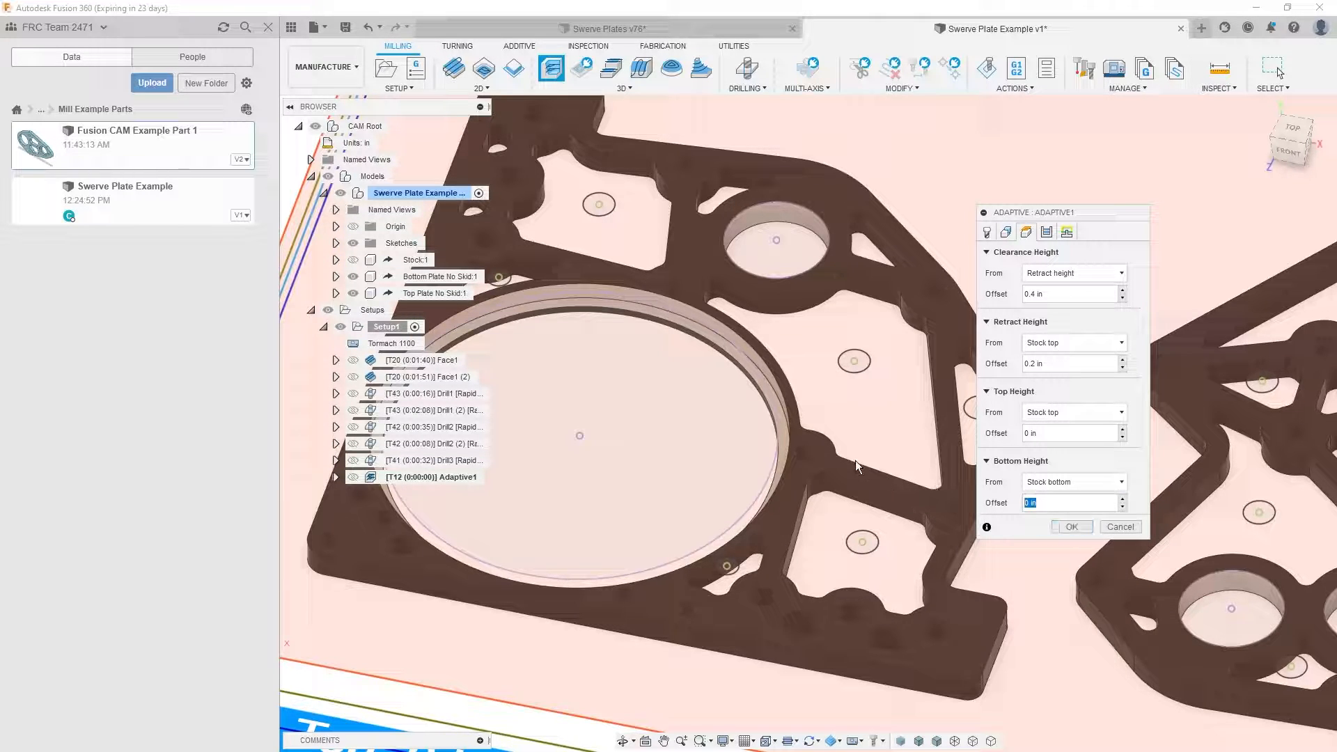
type("-.03")
- Set the radial stock to leave to .007 in, review the linking settings, and generate the adaptive toolpath
left_click(1047, 232)
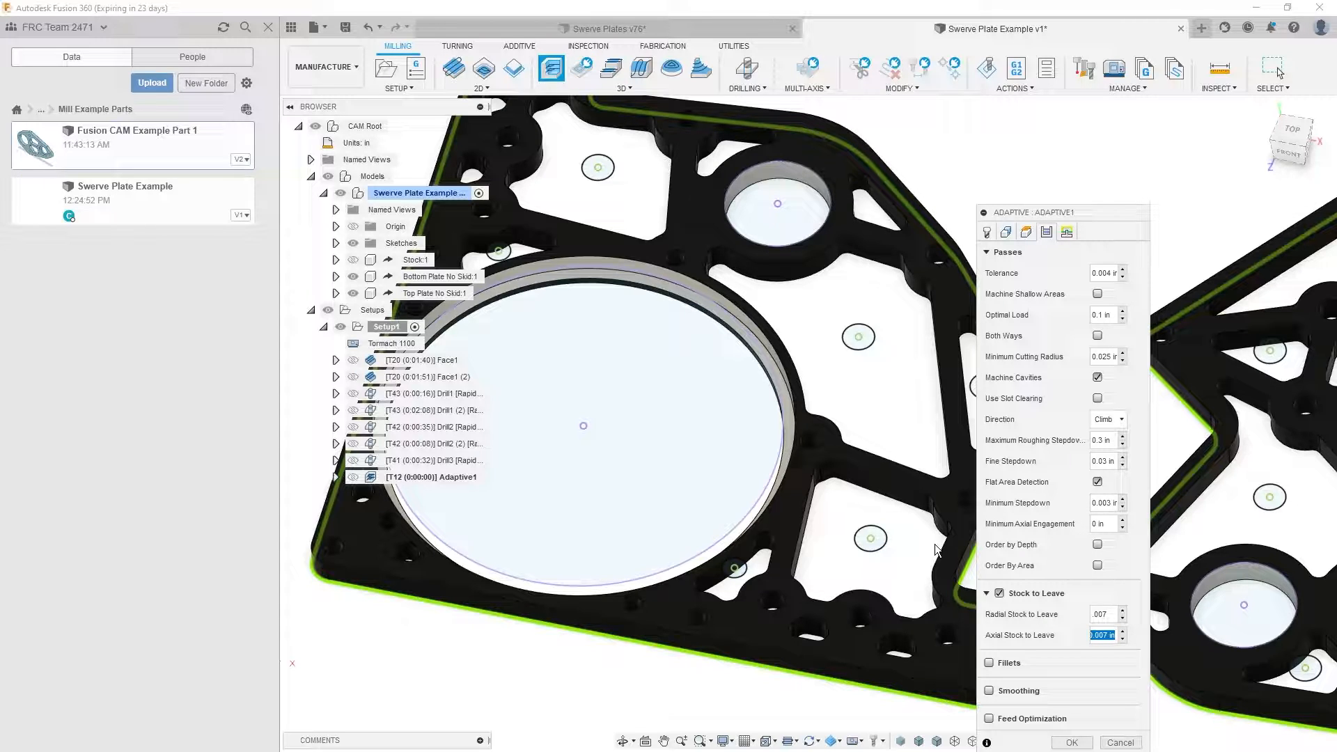
left_click(1067, 232)
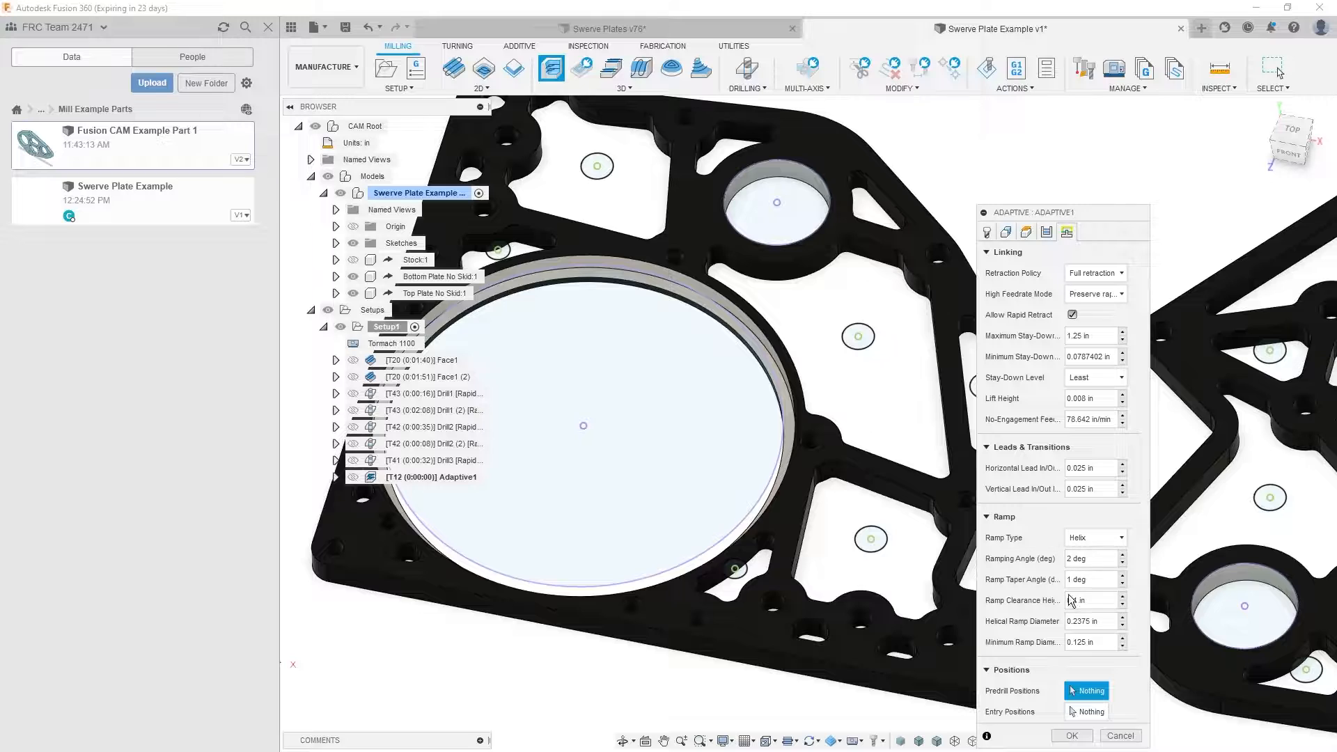
left_click(1073, 736)
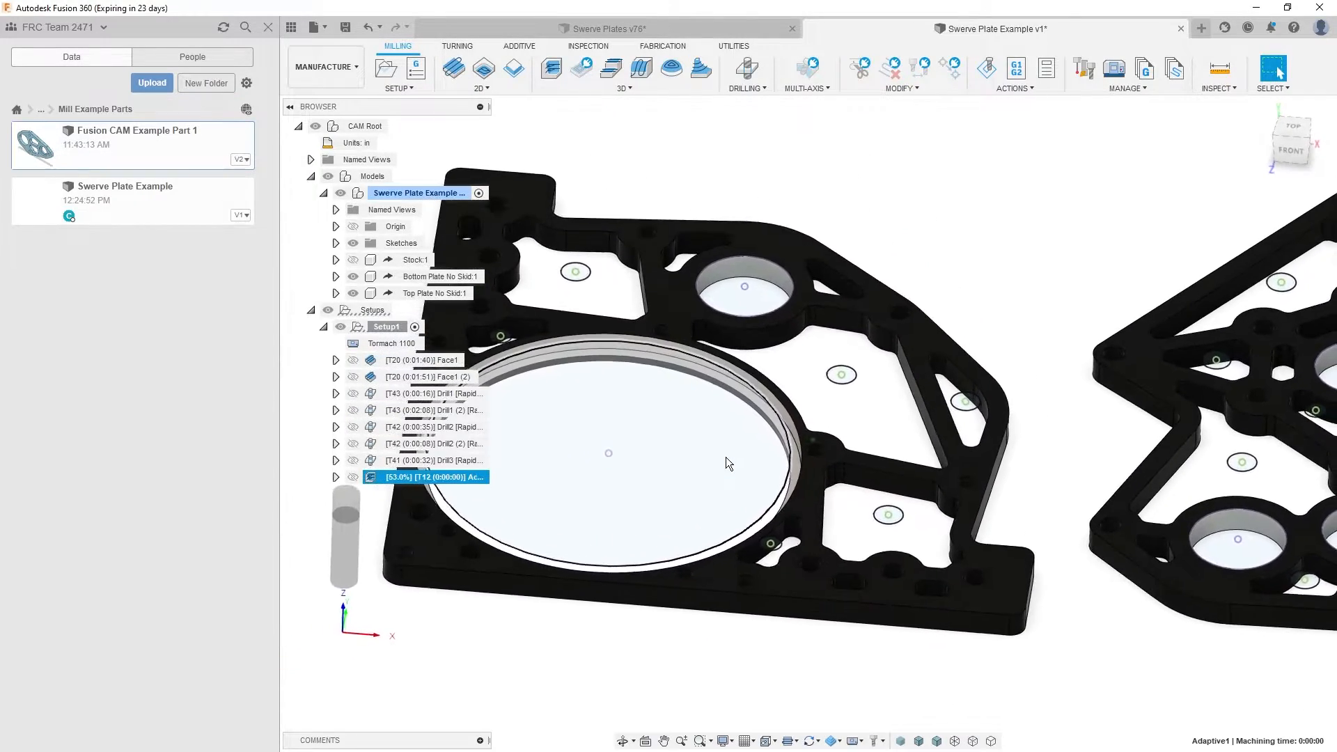
- Hide Sketch1 in the model's Sketches folder and inspect the adaptive toolpath in the plate pockets
middle_click_drag(725, 457, 711, 688, "shift")
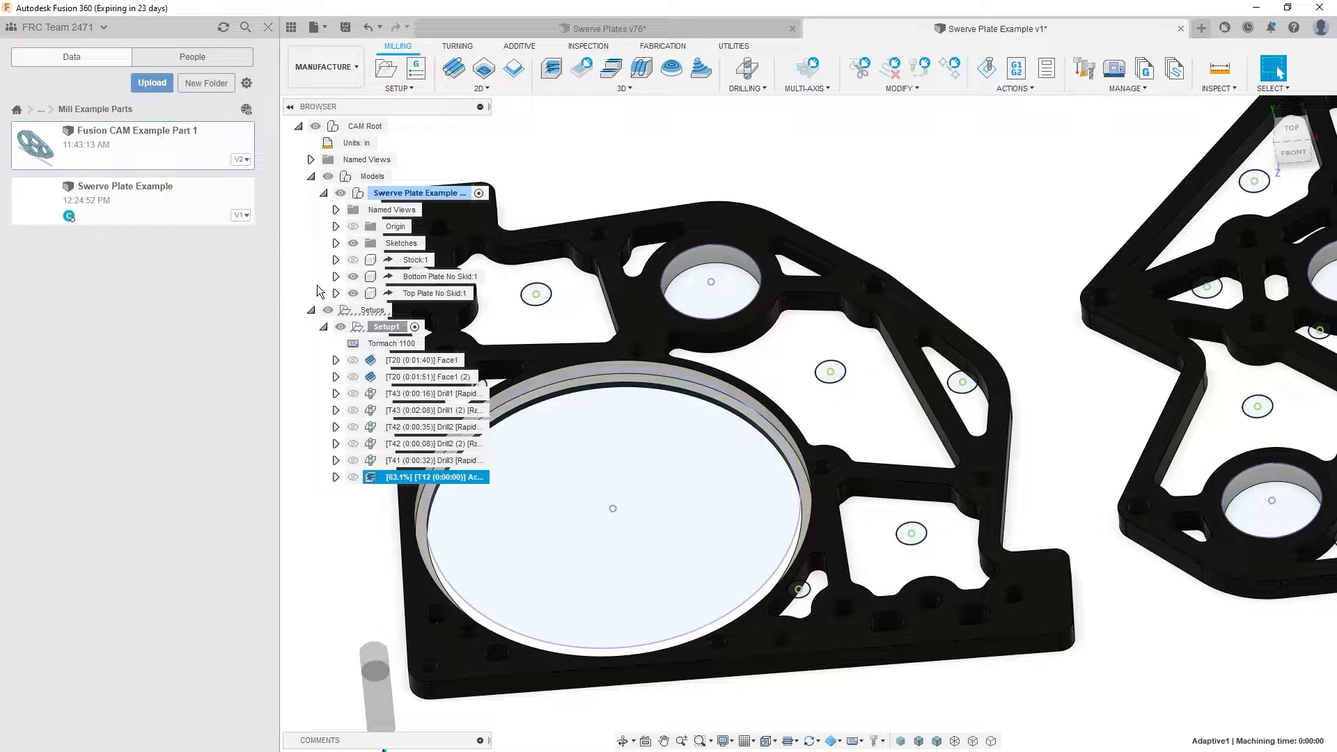
left_click(336, 243)
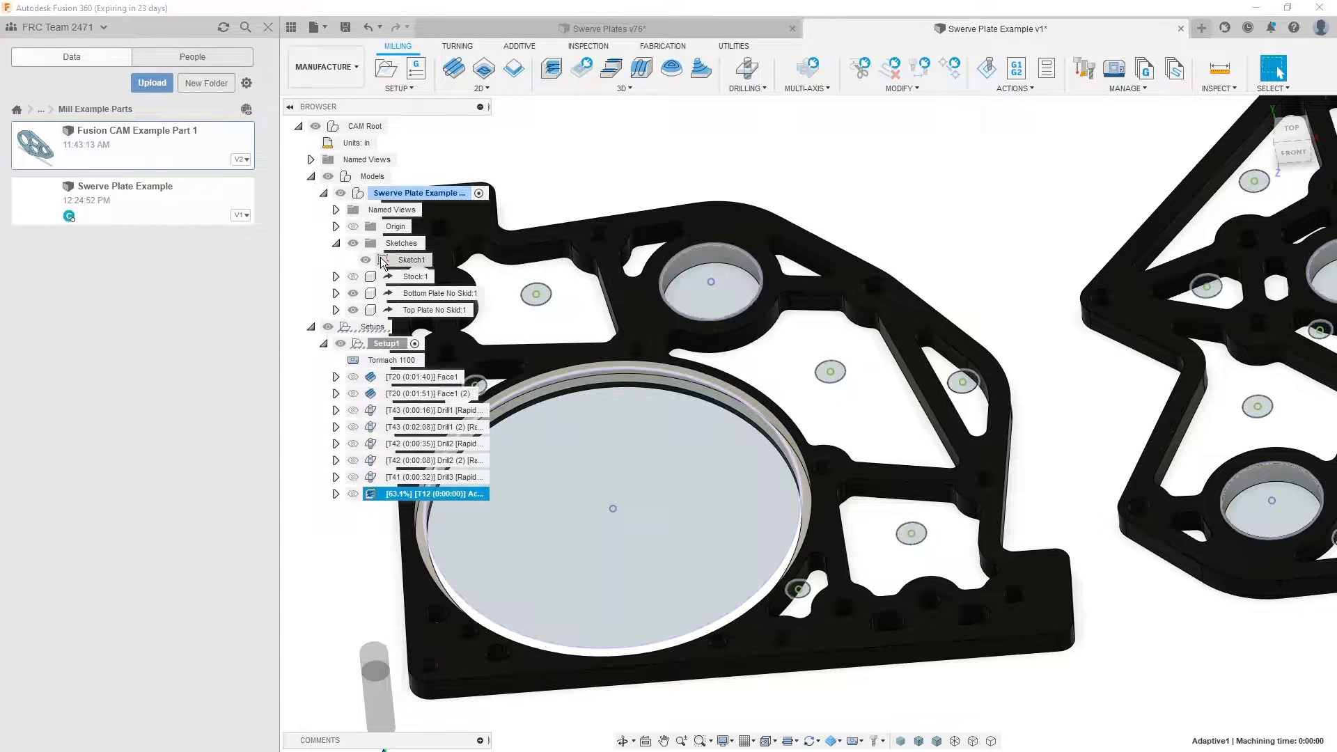
middle_click_drag(573, 561, 611, 524)
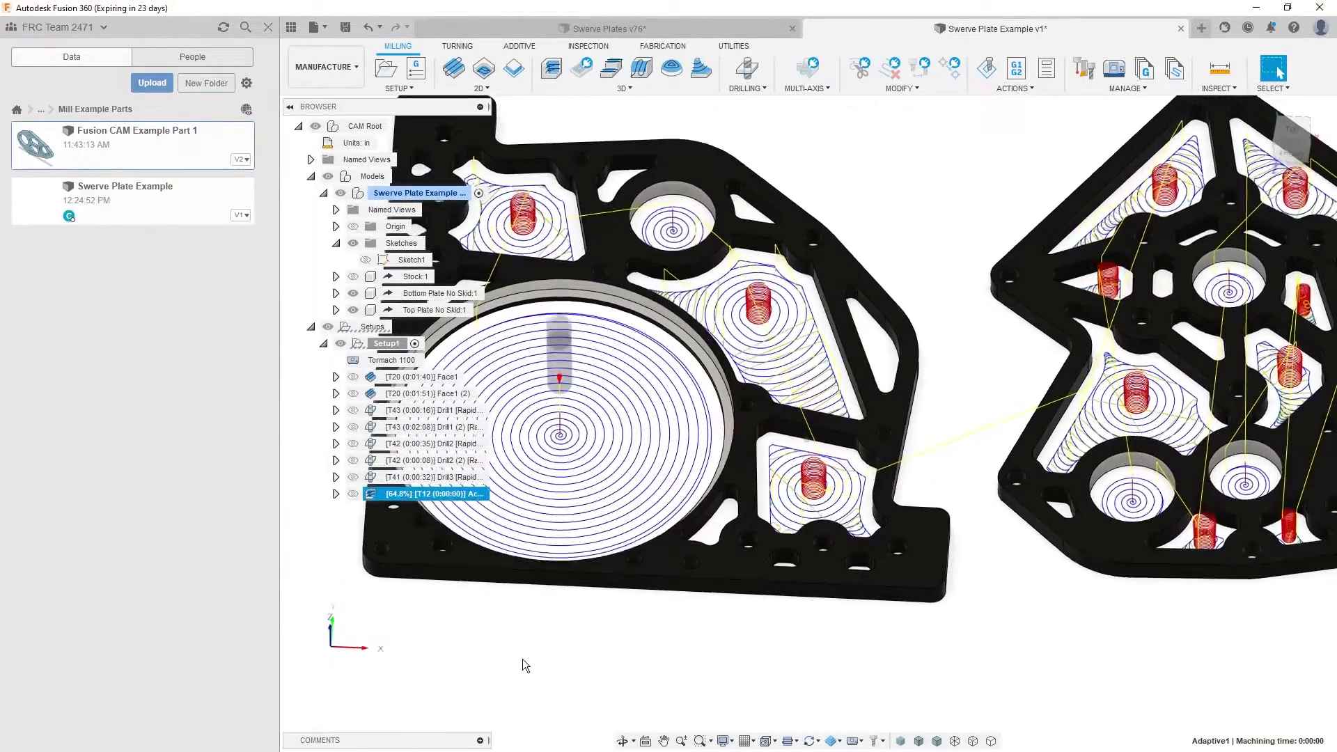
left_click(523, 658)
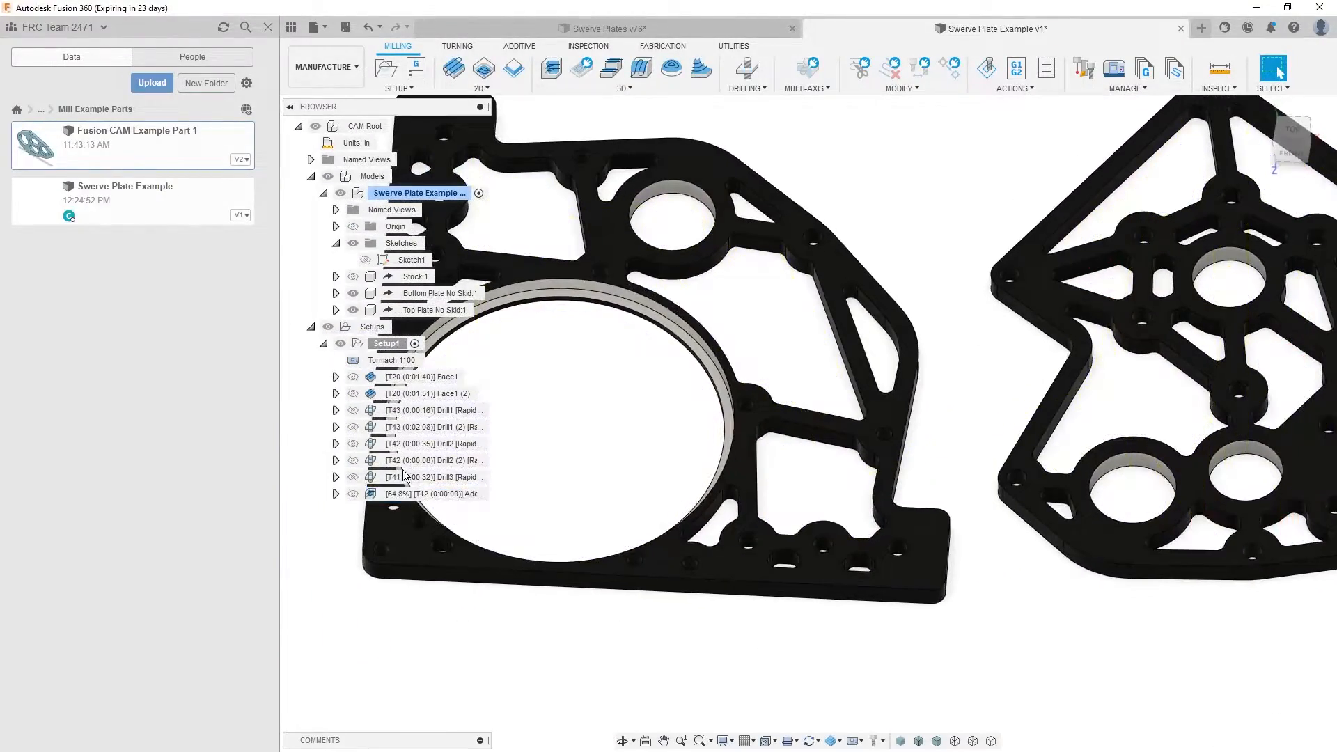
- Reopen the Adaptive1 operation, check its machining boundary and rest machining settings, and accept them
double_click(426, 495)
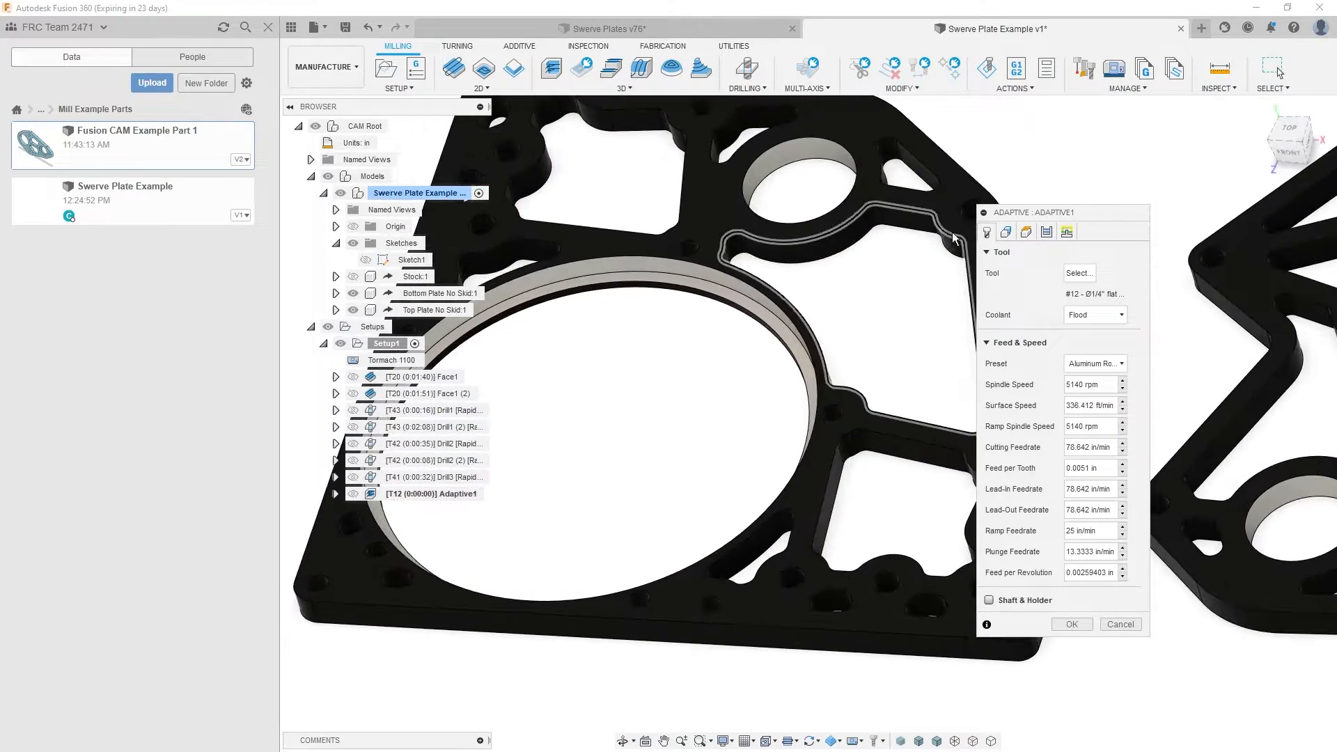
left_click(1006, 232)
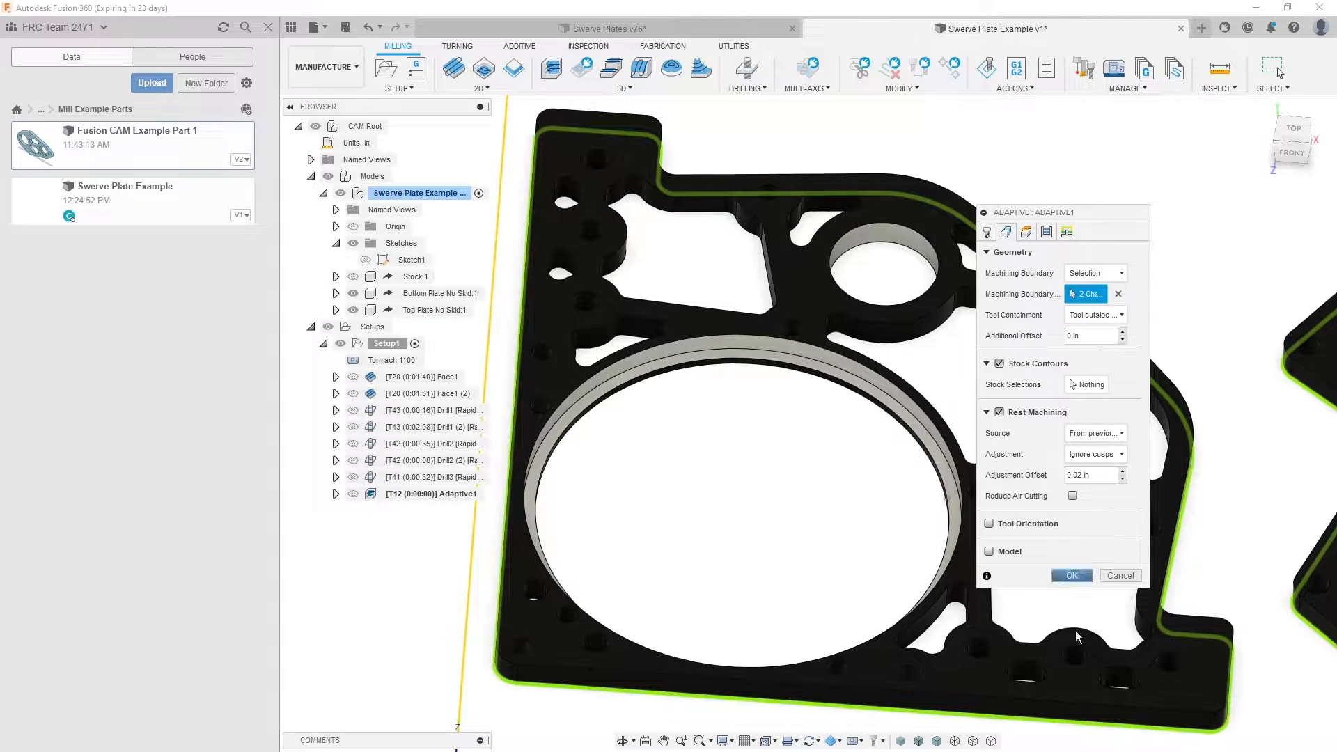
left_click(1072, 575)
- Try to suppress the Adaptive1 operation, dismiss the error notification, and clear the selection
right_click(411, 498)
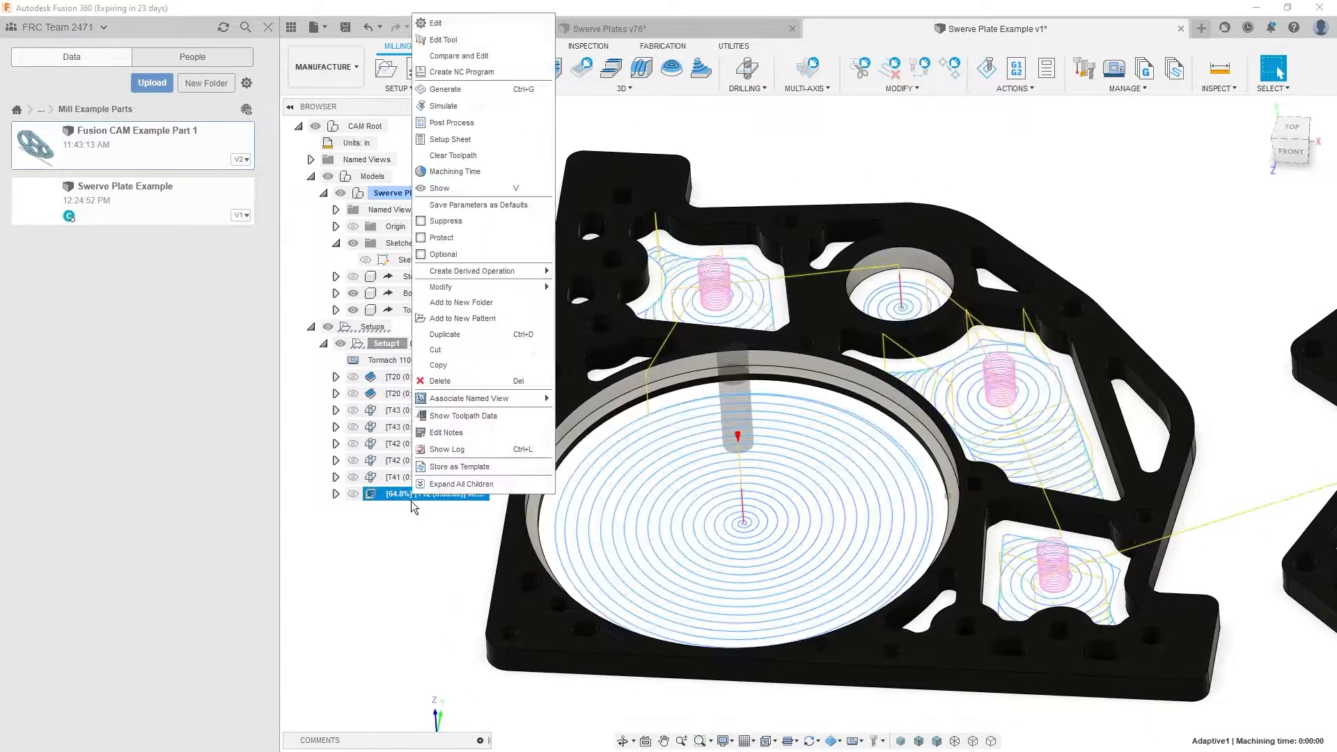
left_click(424, 223)
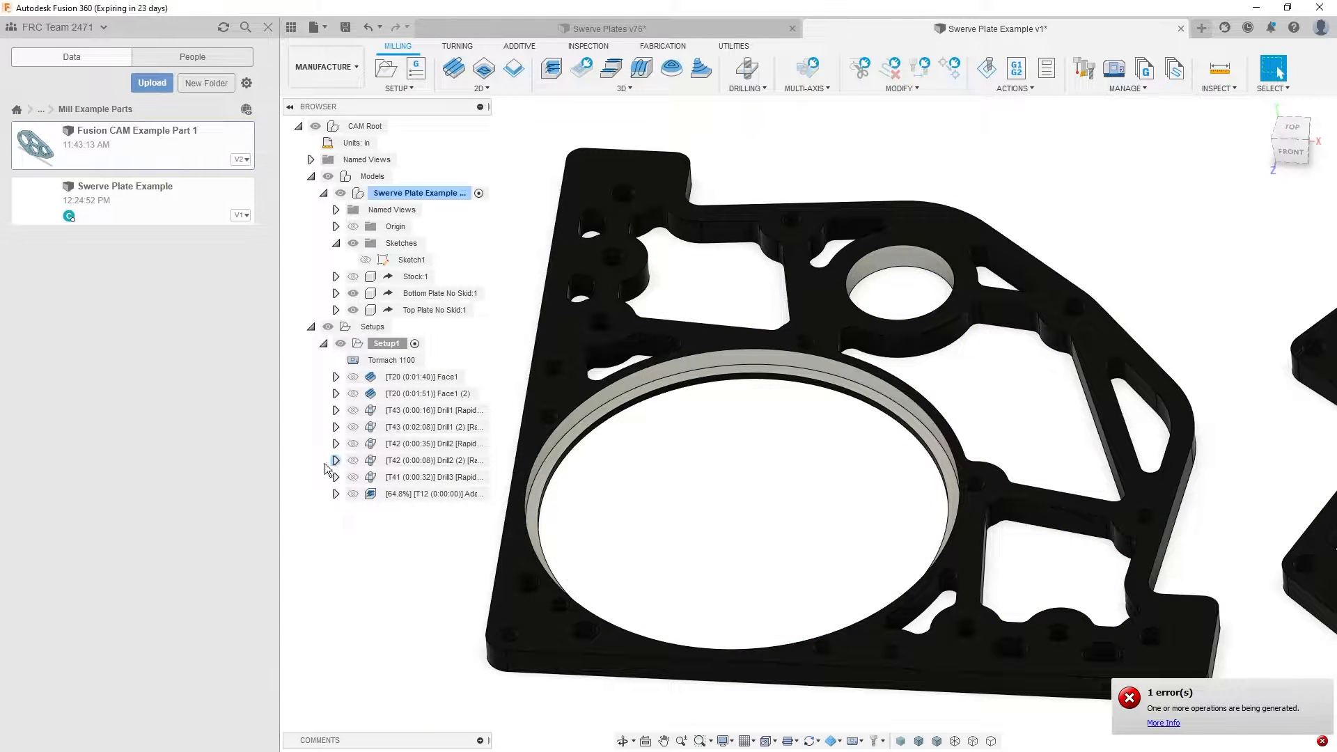
right_click(398, 494)
left_click(404, 221)
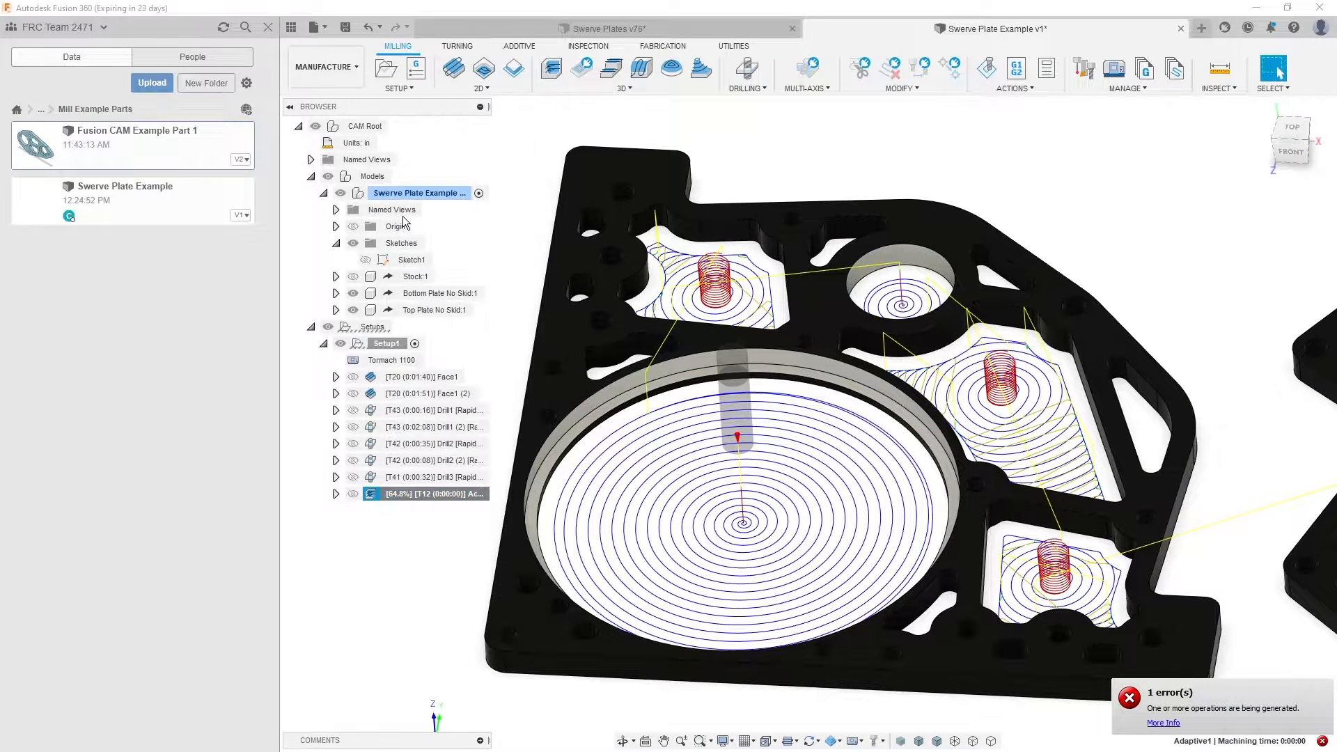
left_click(1115, 707)
left_click(433, 568)
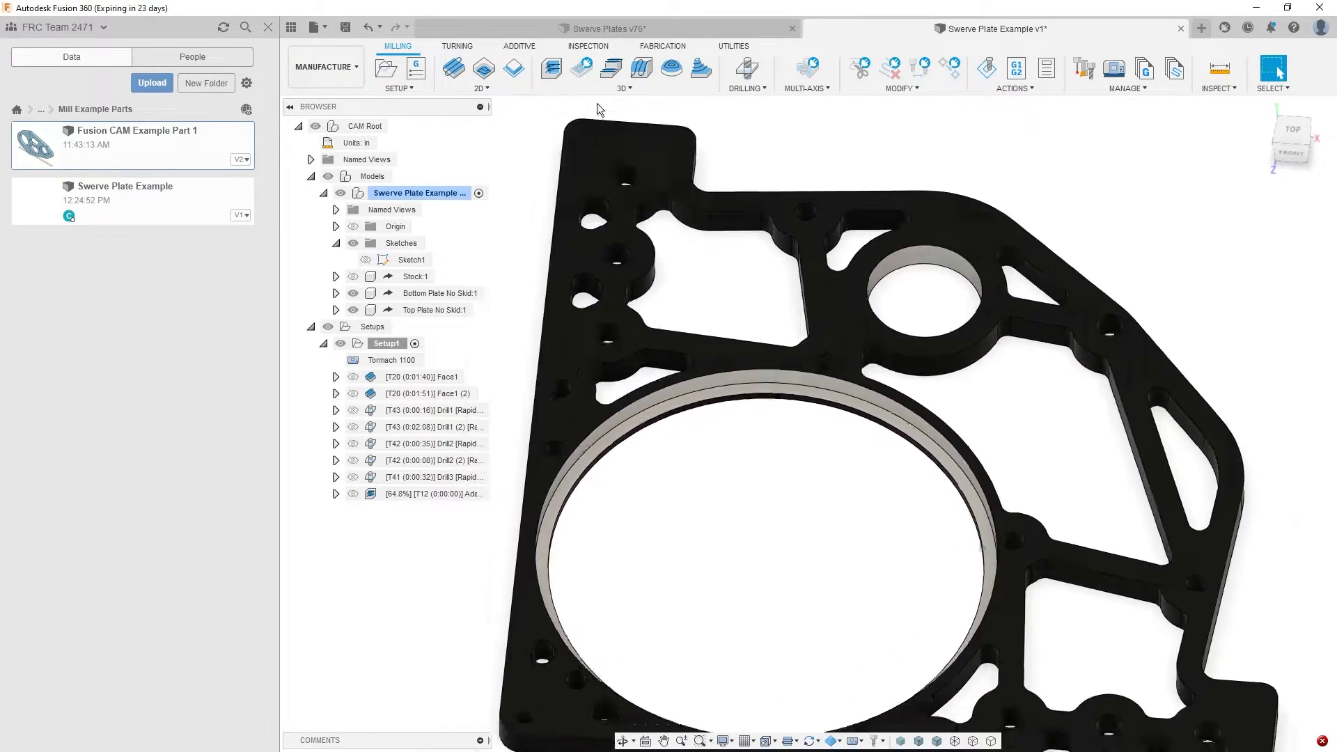
- Start a 2D Adaptive operation and select five large circular bores as pockets, two on the bottom plate and three on the top plate
left_click(483, 67)
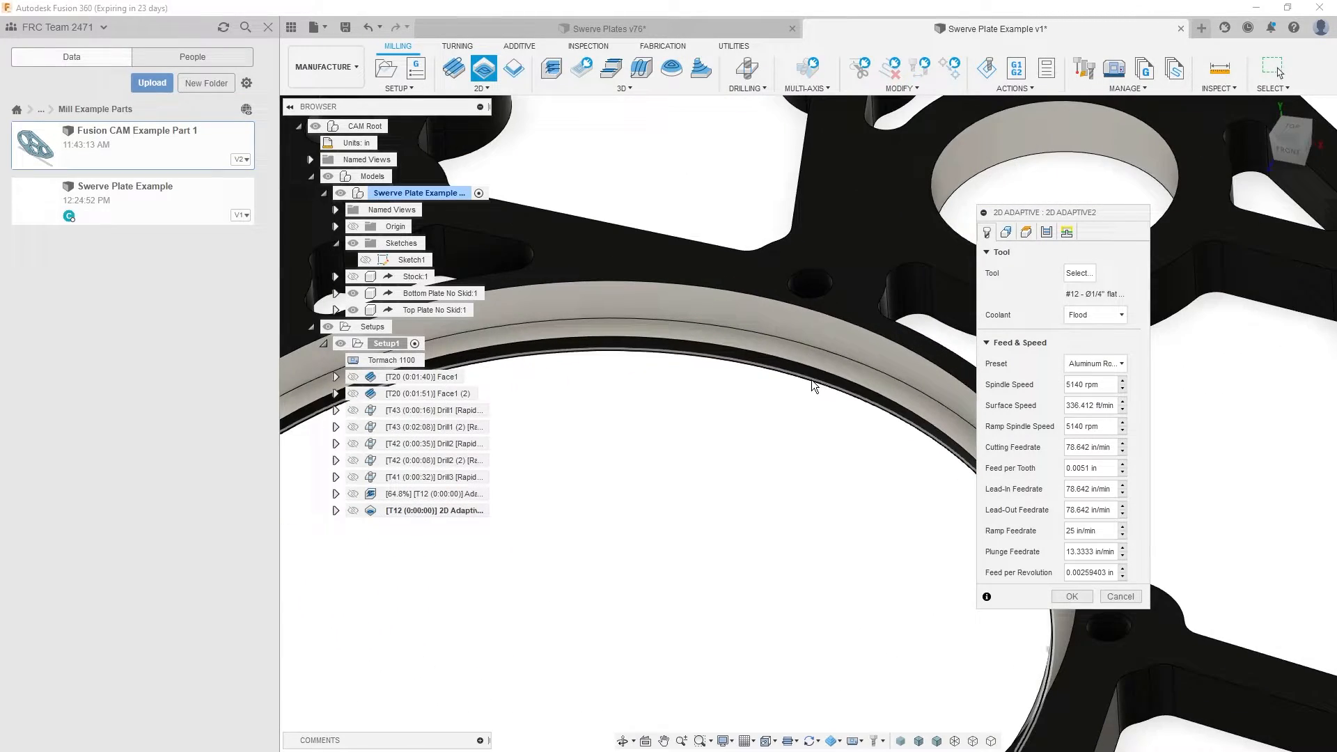
left_click(808, 381)
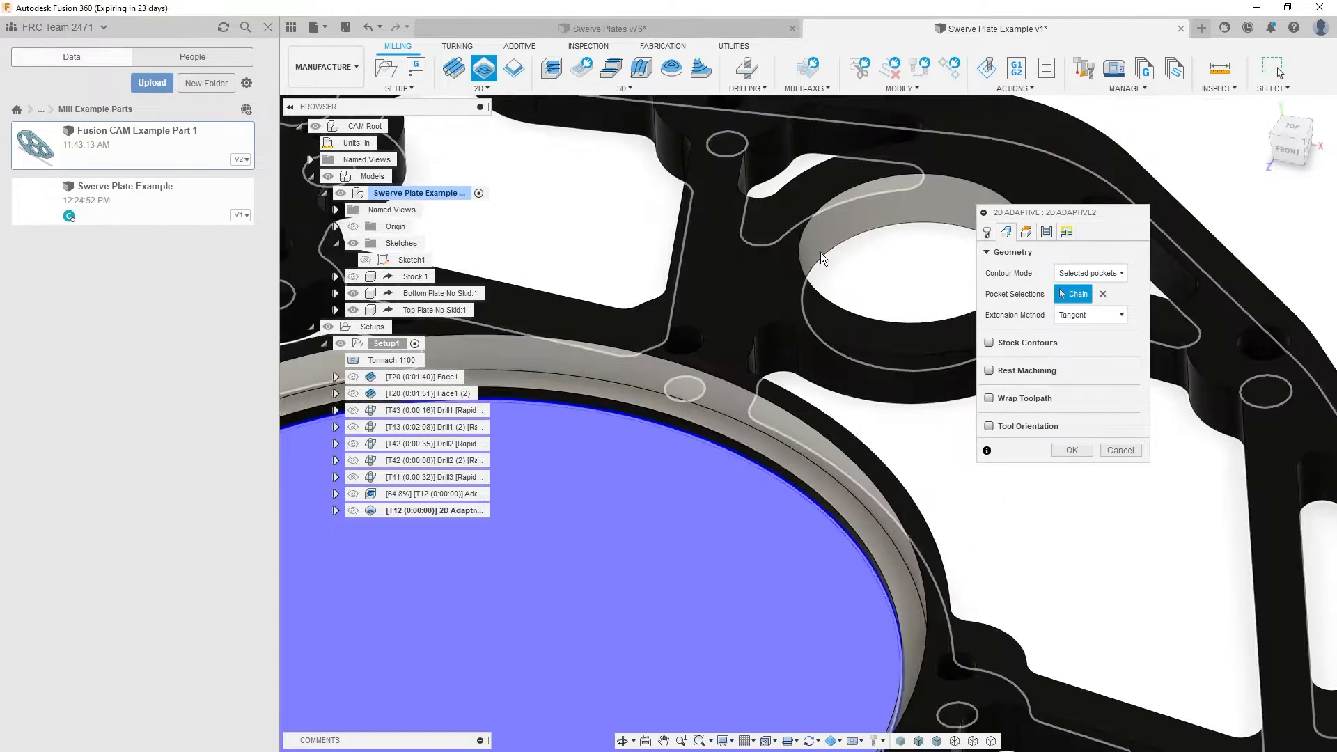
left_click(841, 250)
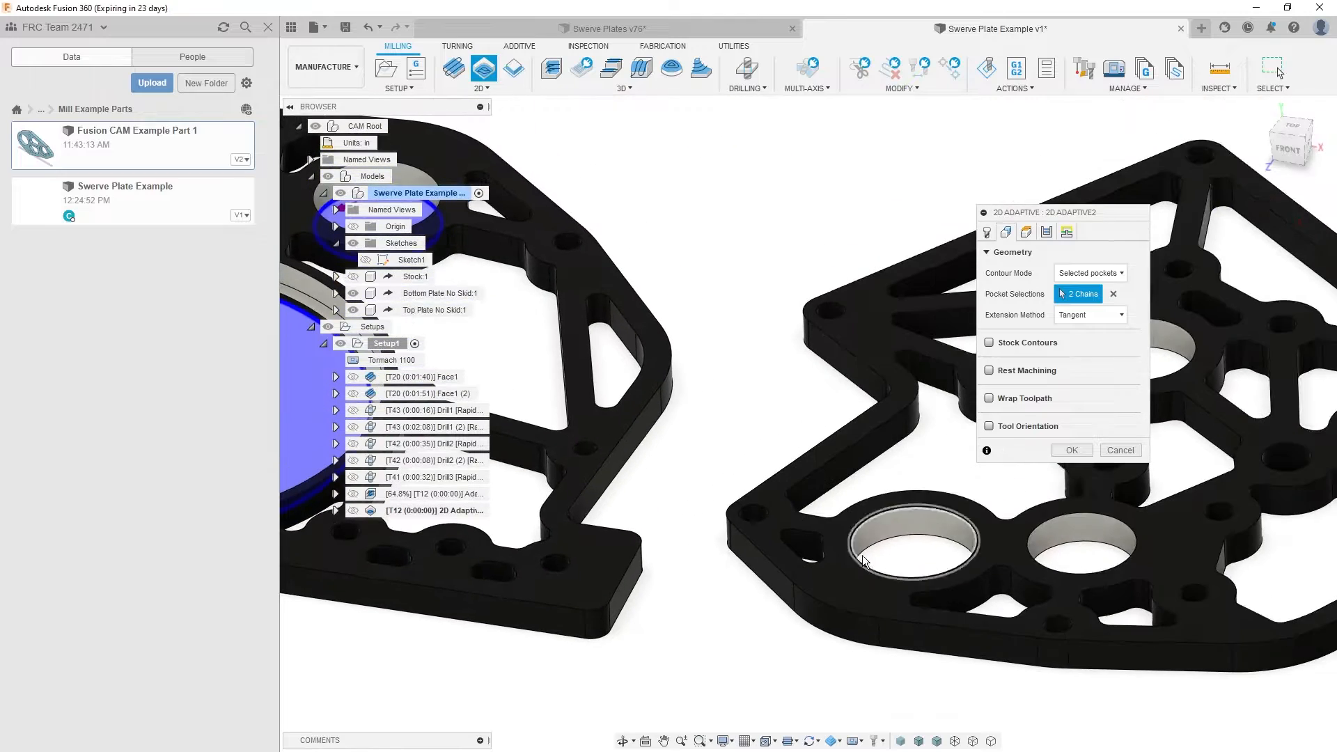
left_click(891, 541)
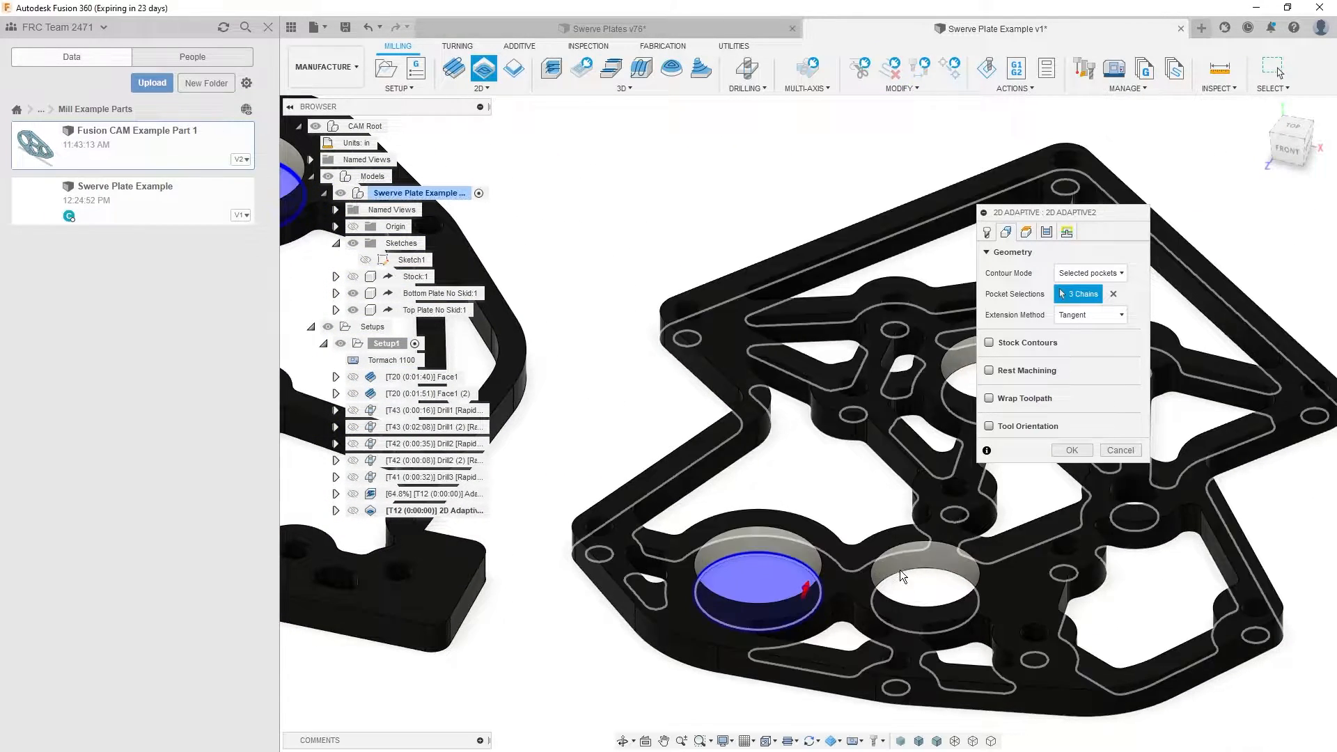
left_click(909, 571)
left_click(889, 464)
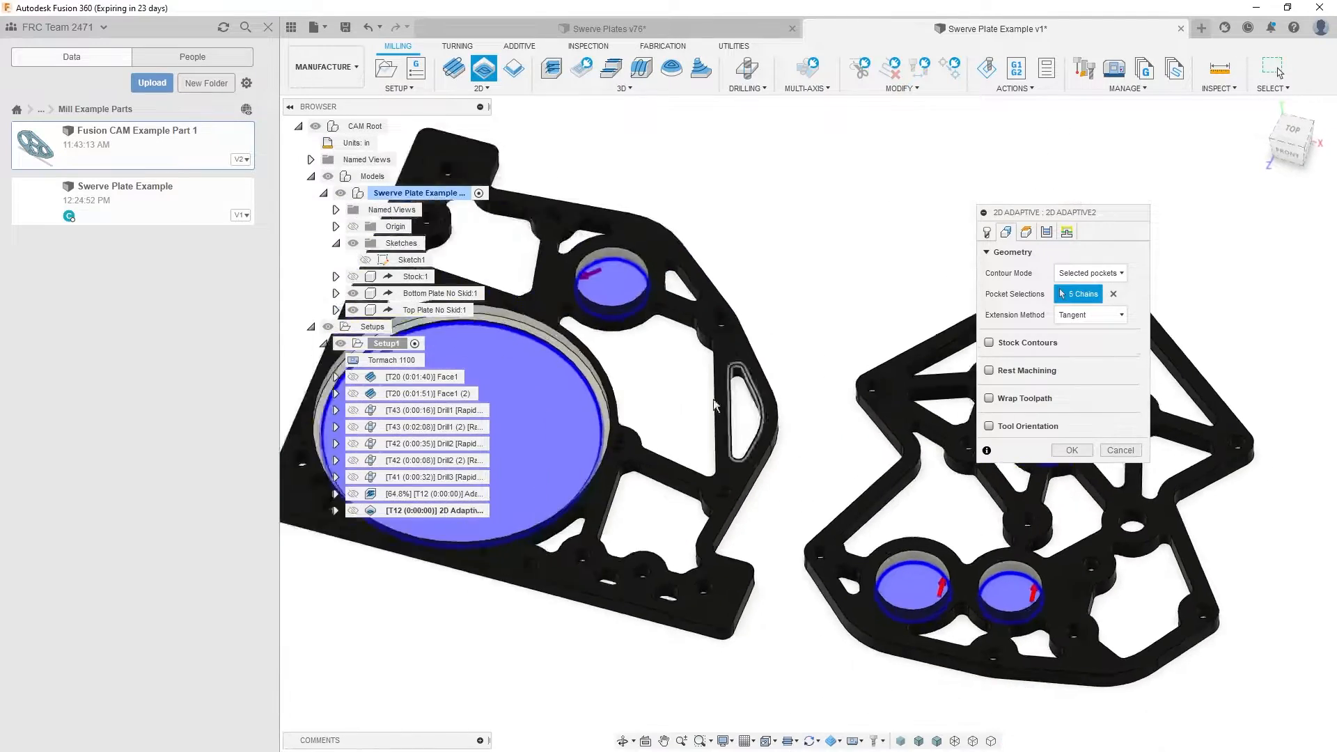
- Set the 2D adaptive operation's bottom height to Stock bottom with an offset of -.03 in
left_click(1026, 232)
left_click(1051, 482)
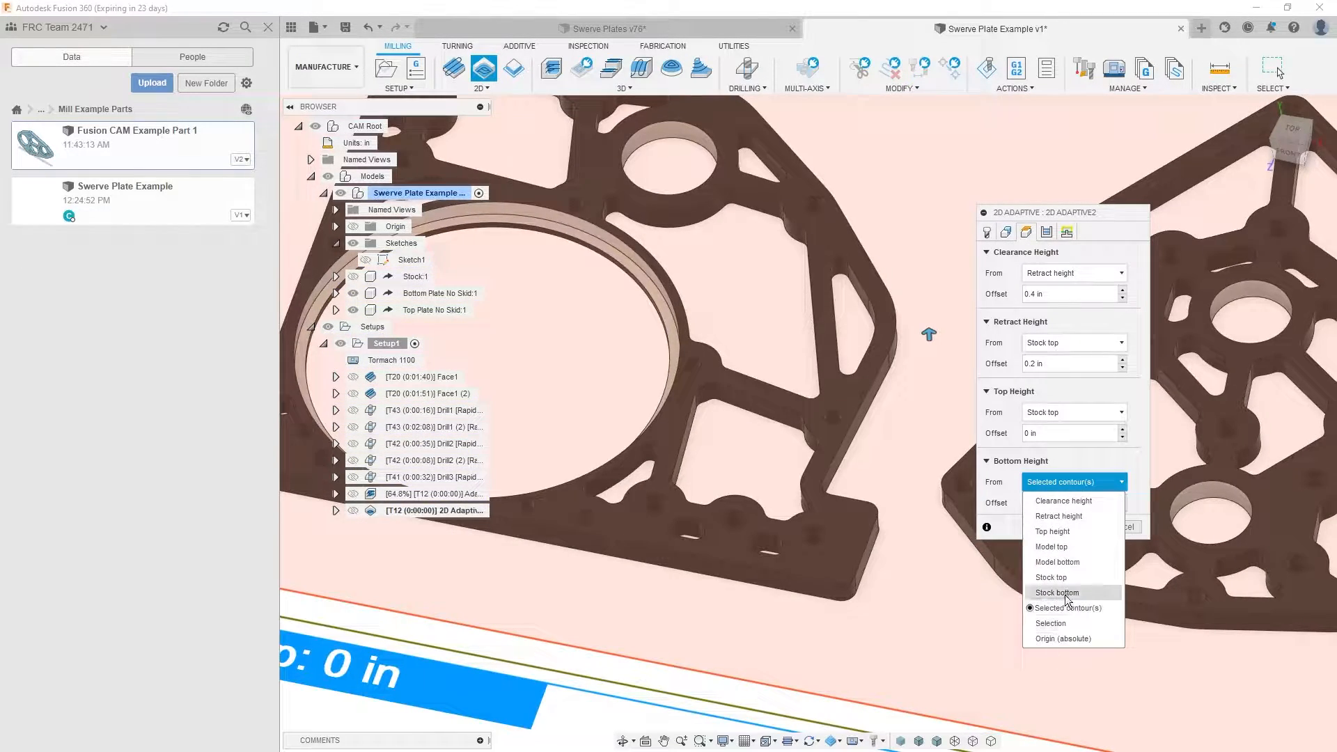
left_click(1065, 596)
left_click_drag(1044, 505, 888, 482)
type("-")
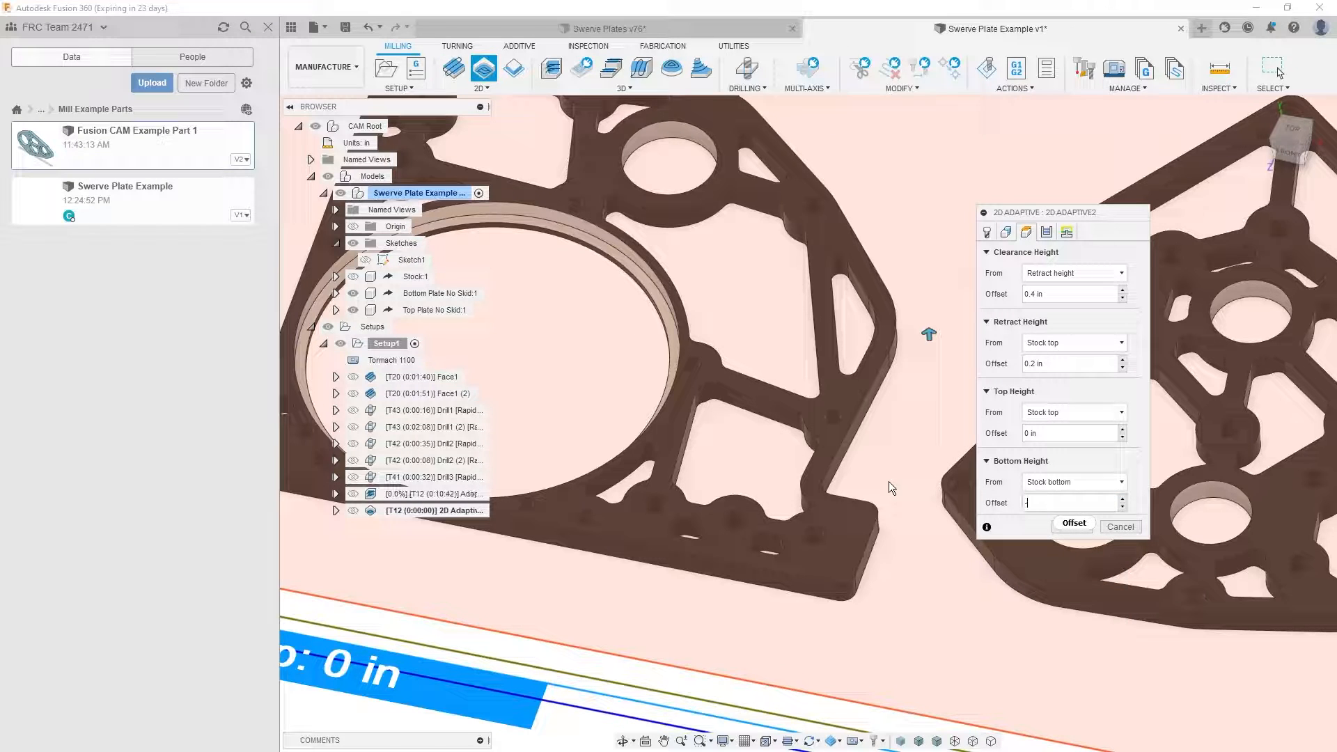
type(".03")
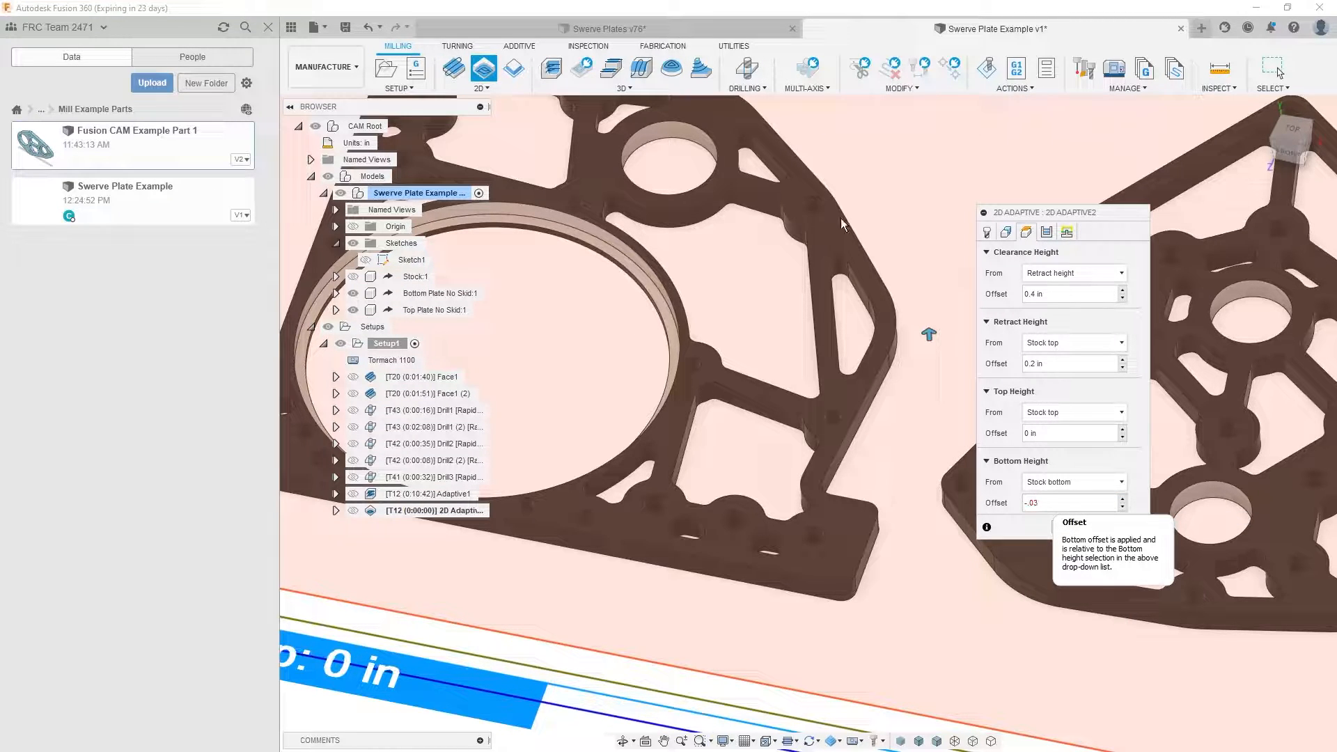
- Set the radial stock to leave to .007 in, the axial stock to leave to 0, and the ramp type to Plunge
left_click(1047, 232)
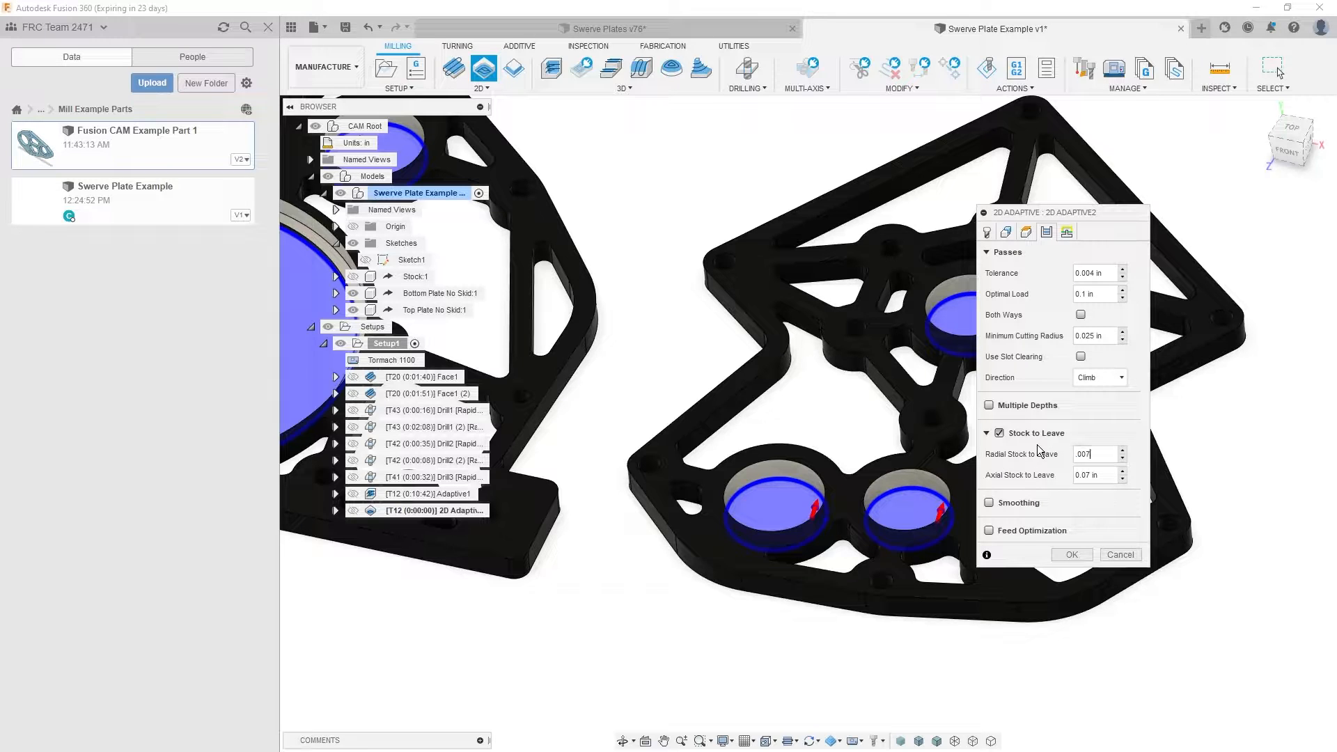
left_click(1067, 233)
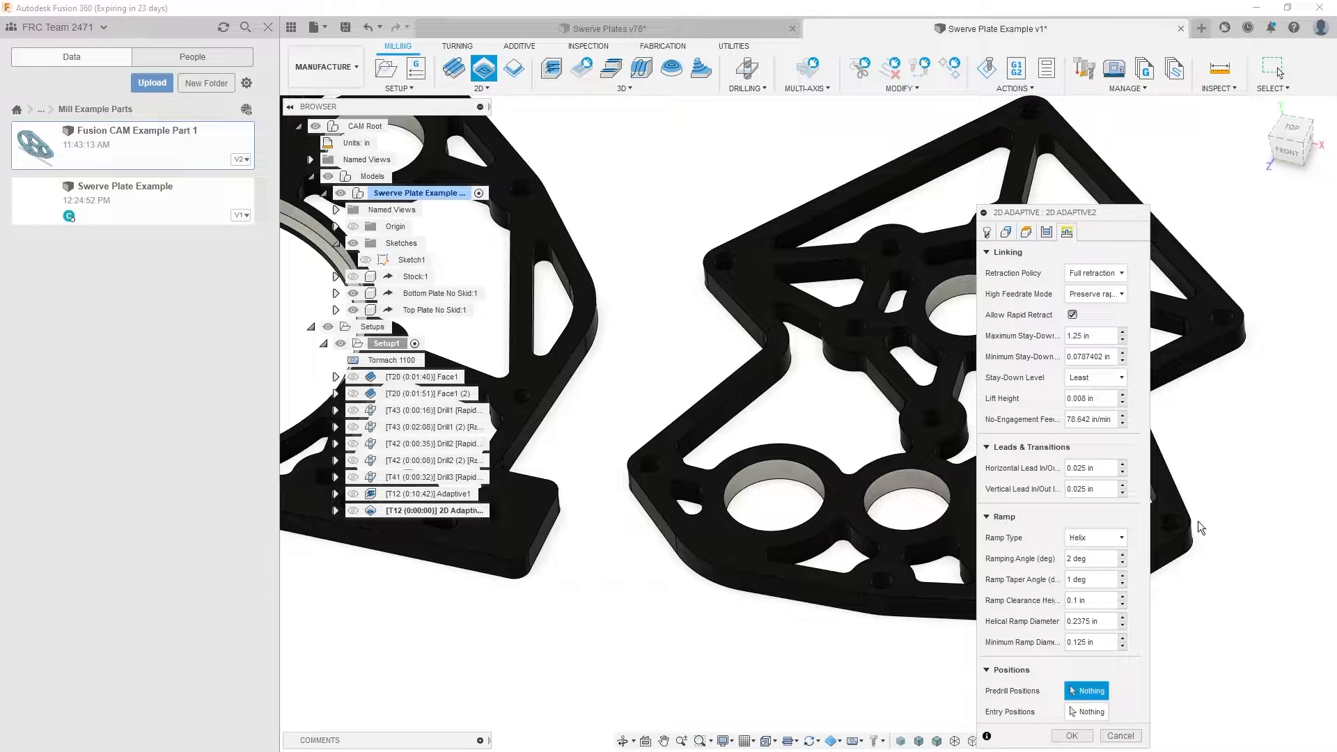
left_click(1097, 538)
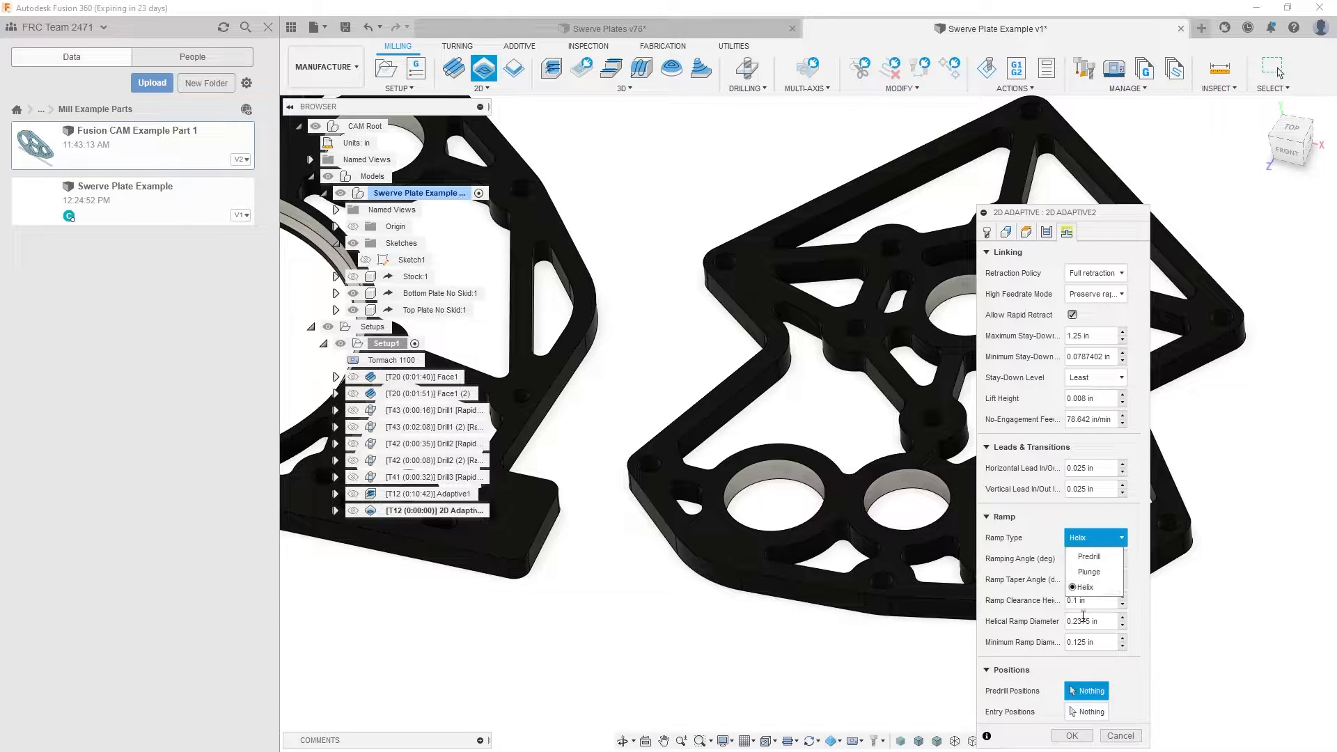
left_click(1081, 572)
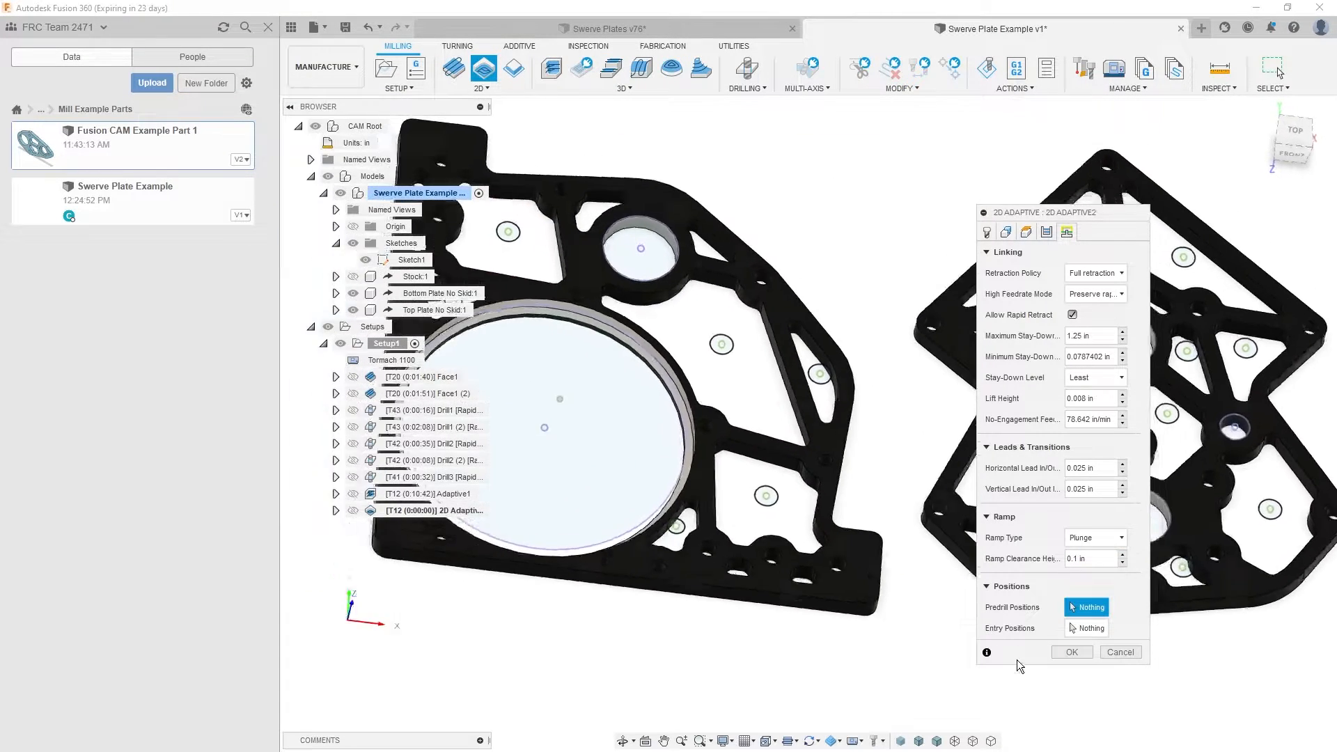
- Choose the sketch points at the centres of six circular bores across both plates as entry positions
left_click(1073, 631)
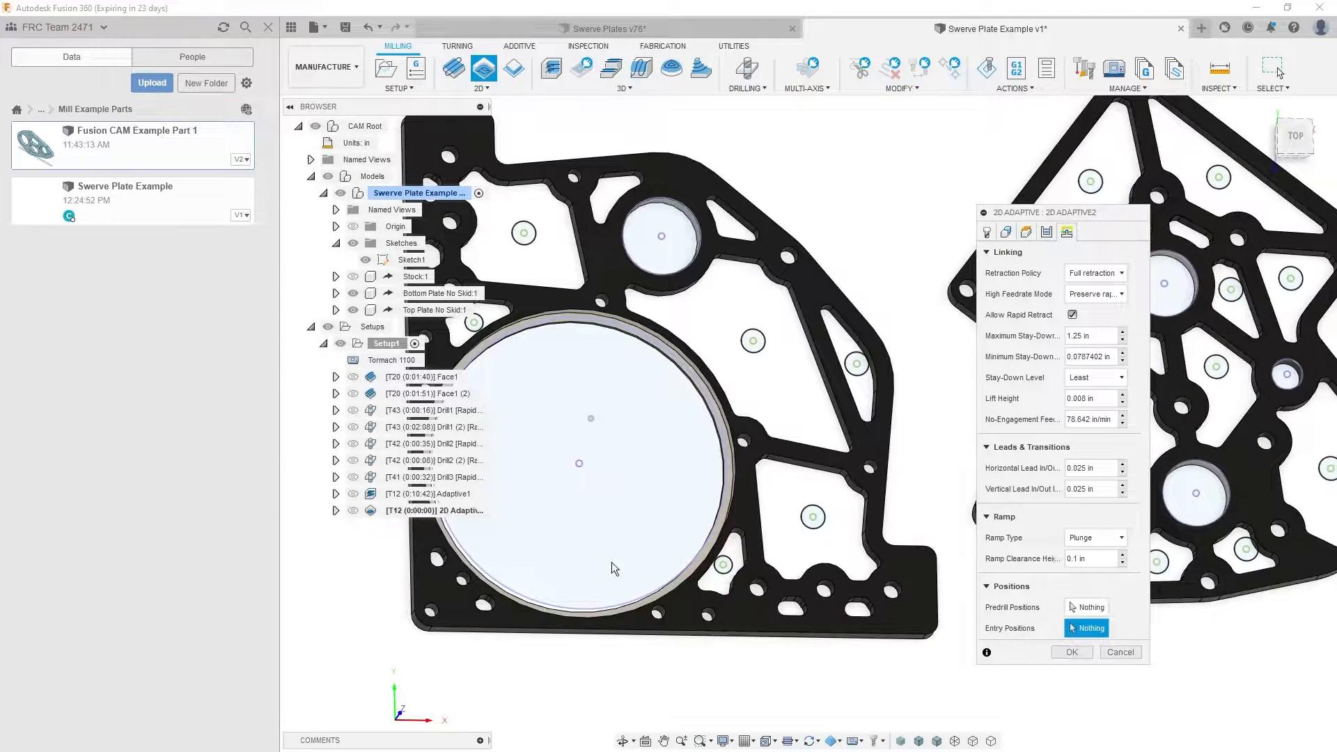
left_click(578, 465)
left_click(661, 236)
middle_click_drag(938, 557, 743, 567)
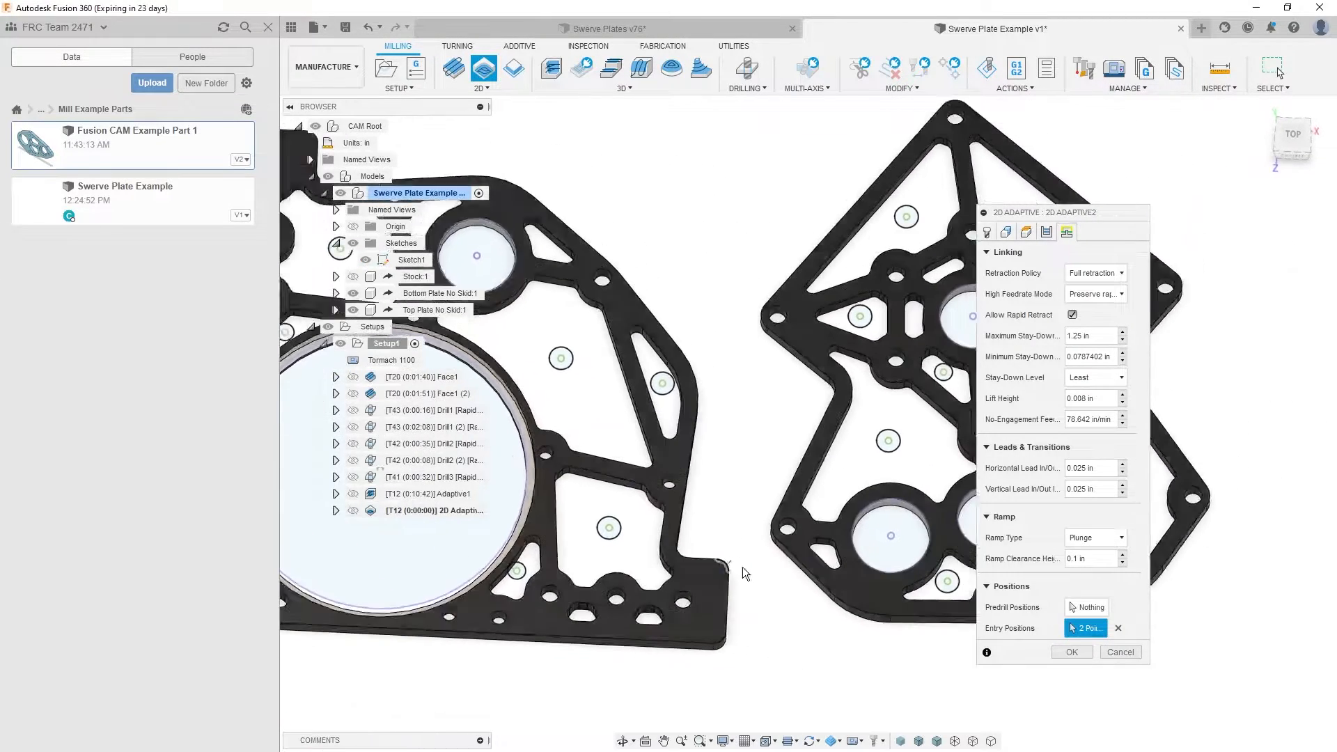
left_click(840, 555)
middle_click_drag(936, 542, 841, 557)
left_click(851, 548)
left_click(834, 366)
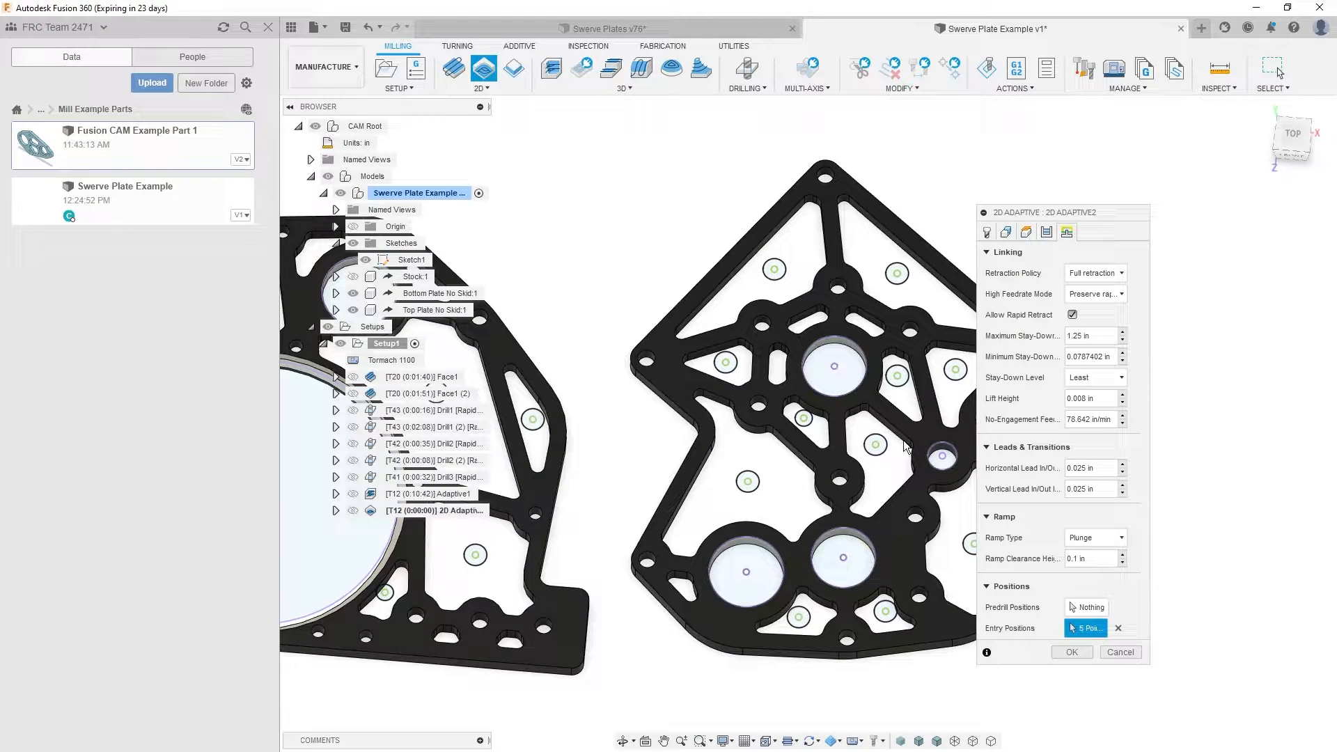
- Add the smaller circular bore on the top plate to the pocket selections and generate the 2D adaptive toolpath
left_click(1006, 232)
scroll(933, 453, "up", 5)
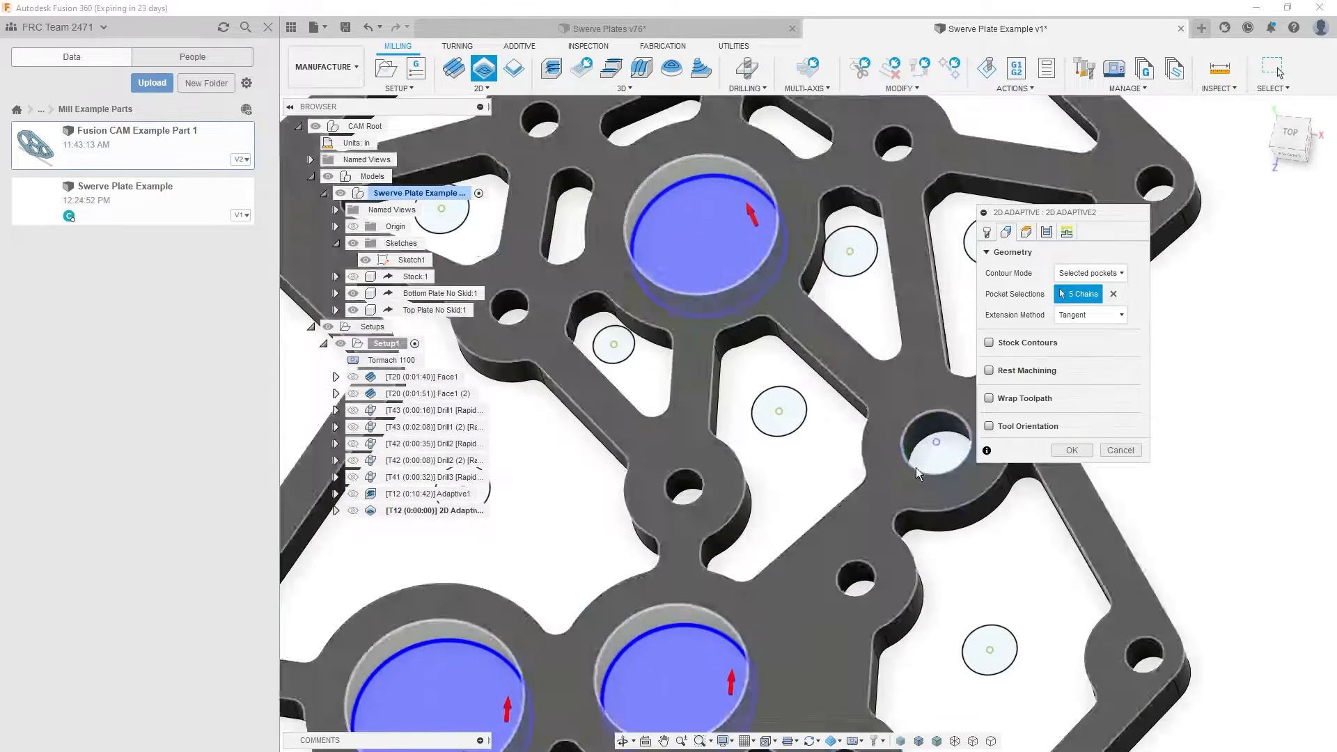
left_click(925, 437)
scroll(926, 434, "down", 5)
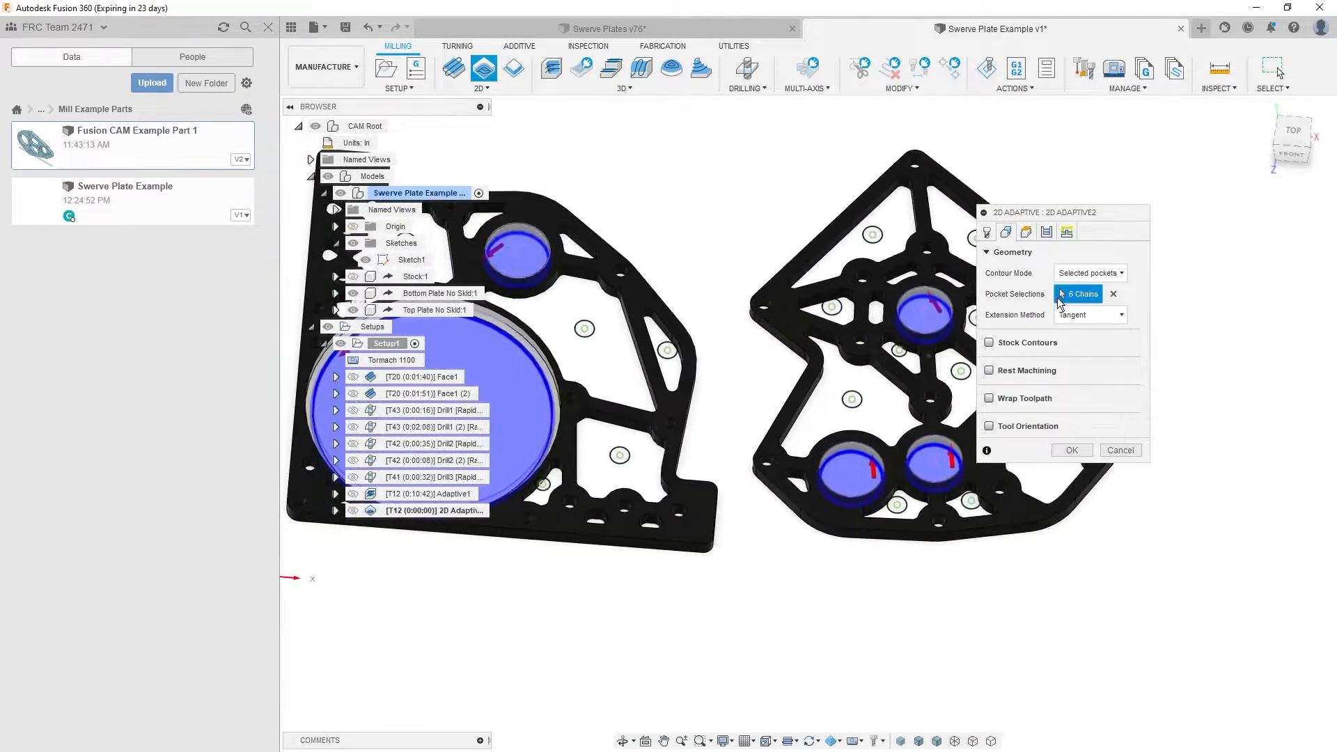
left_click(1066, 232)
left_click(1096, 626)
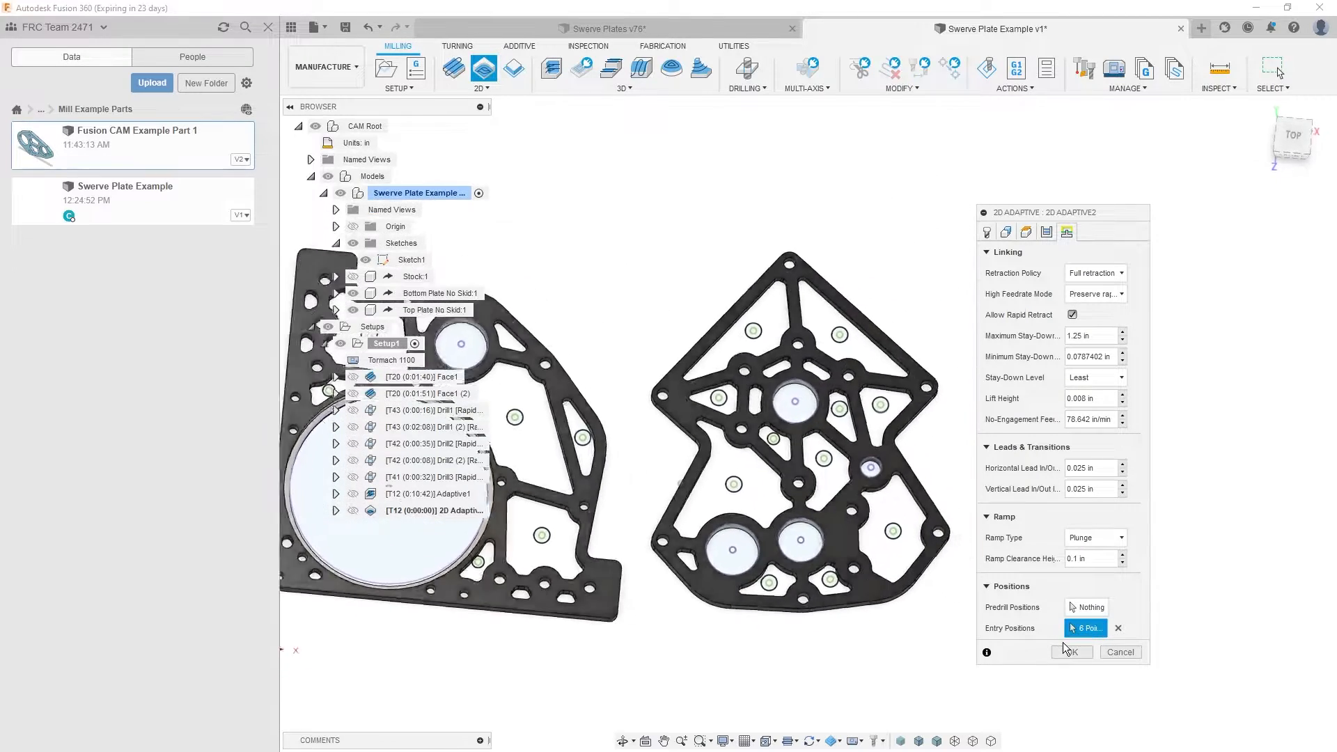
left_click(1062, 652)
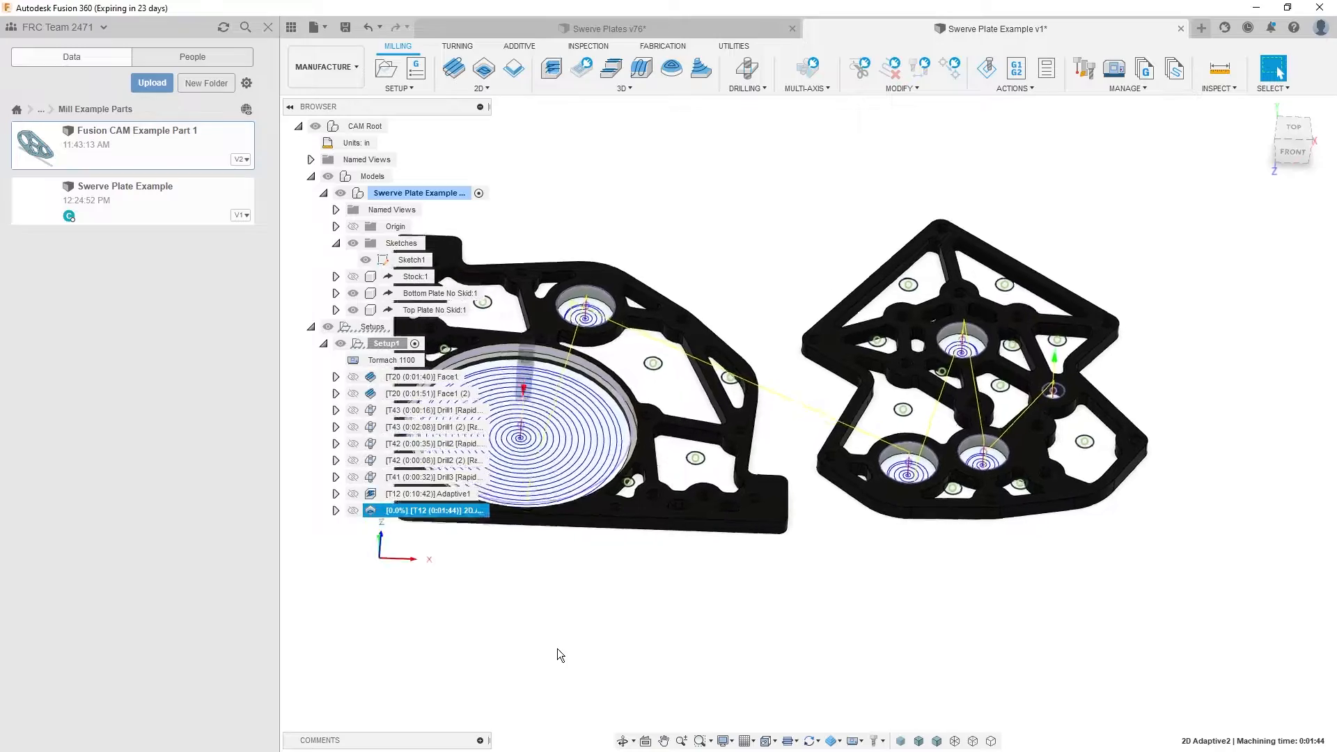
- View the Adaptive1 toolpath, and move the 2D Adaptive2 operation ahead of Adaptive1 in Setup1
left_click(402, 495)
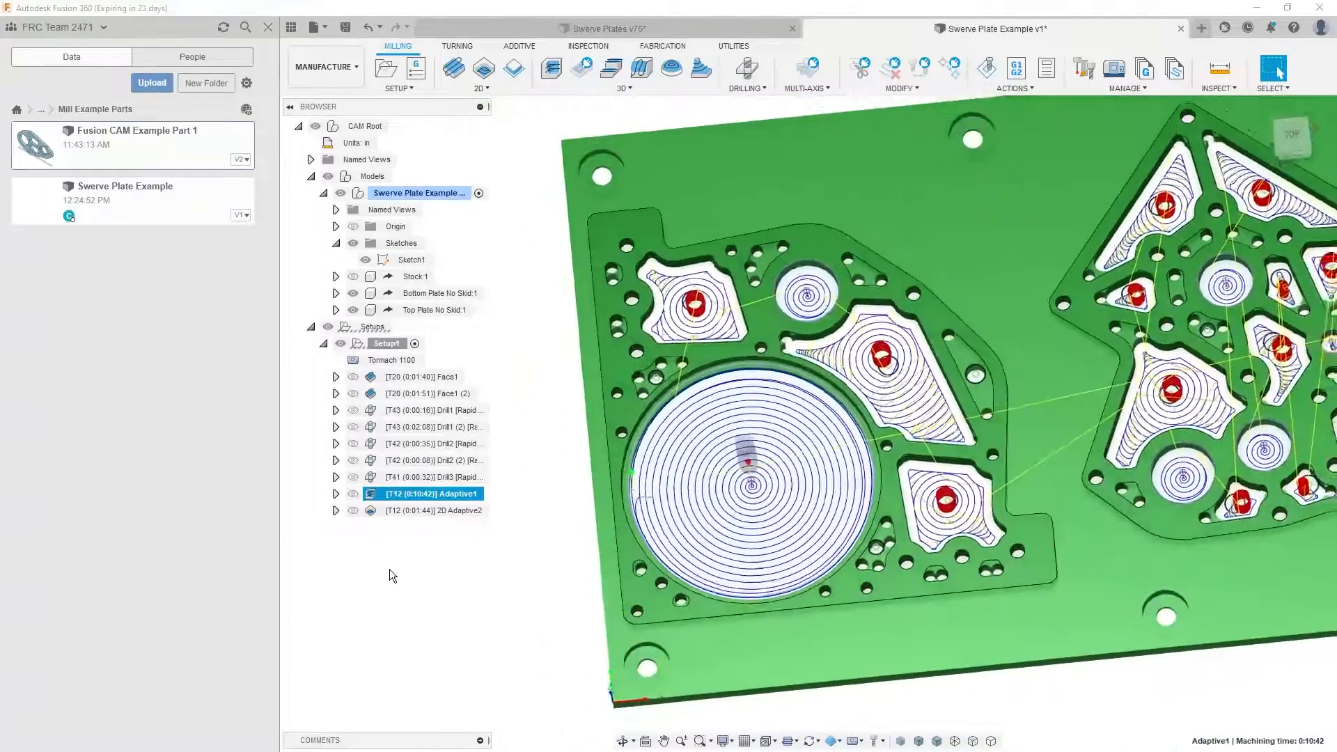
left_click(381, 577)
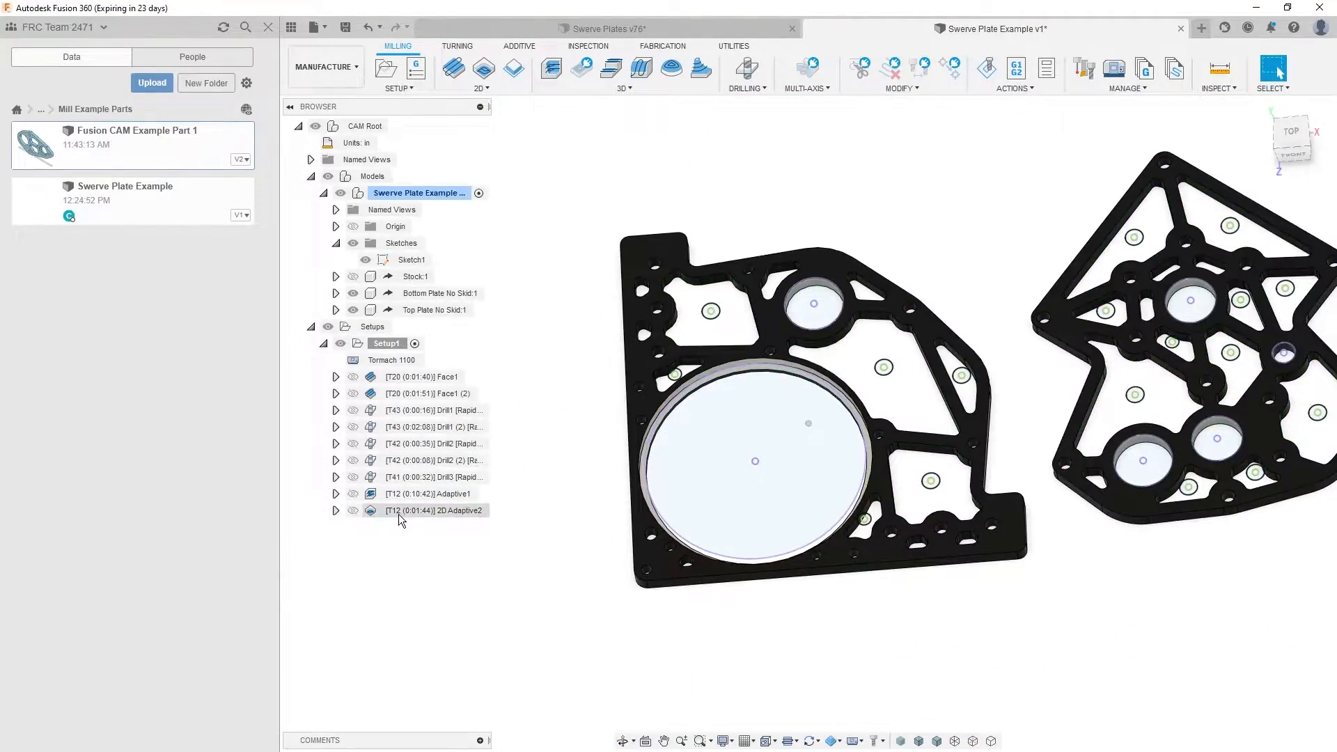
left_click_drag(398, 514, 404, 488)
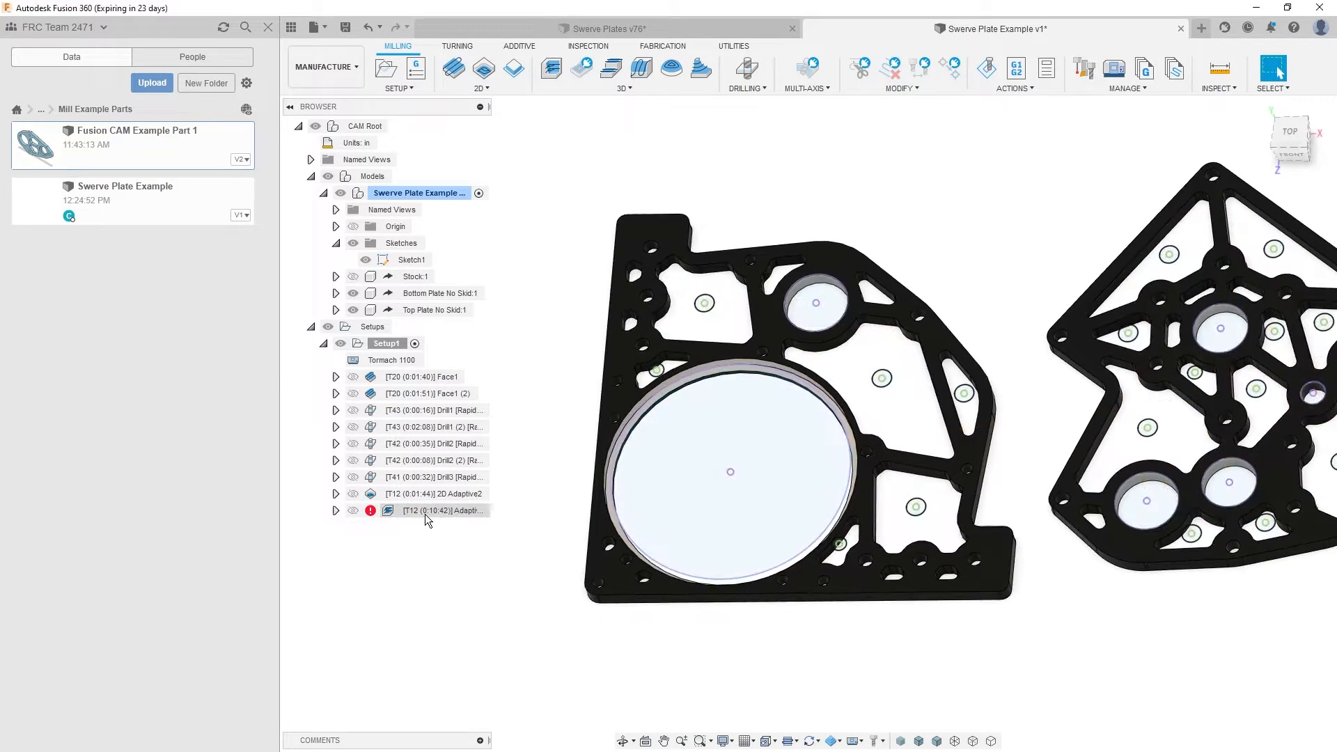
- Edit Adaptive1, clear its machining boundary, and select the four larger lightening pockets of the bottom plate as the new boundary
double_click(432, 512)
left_click(1007, 235)
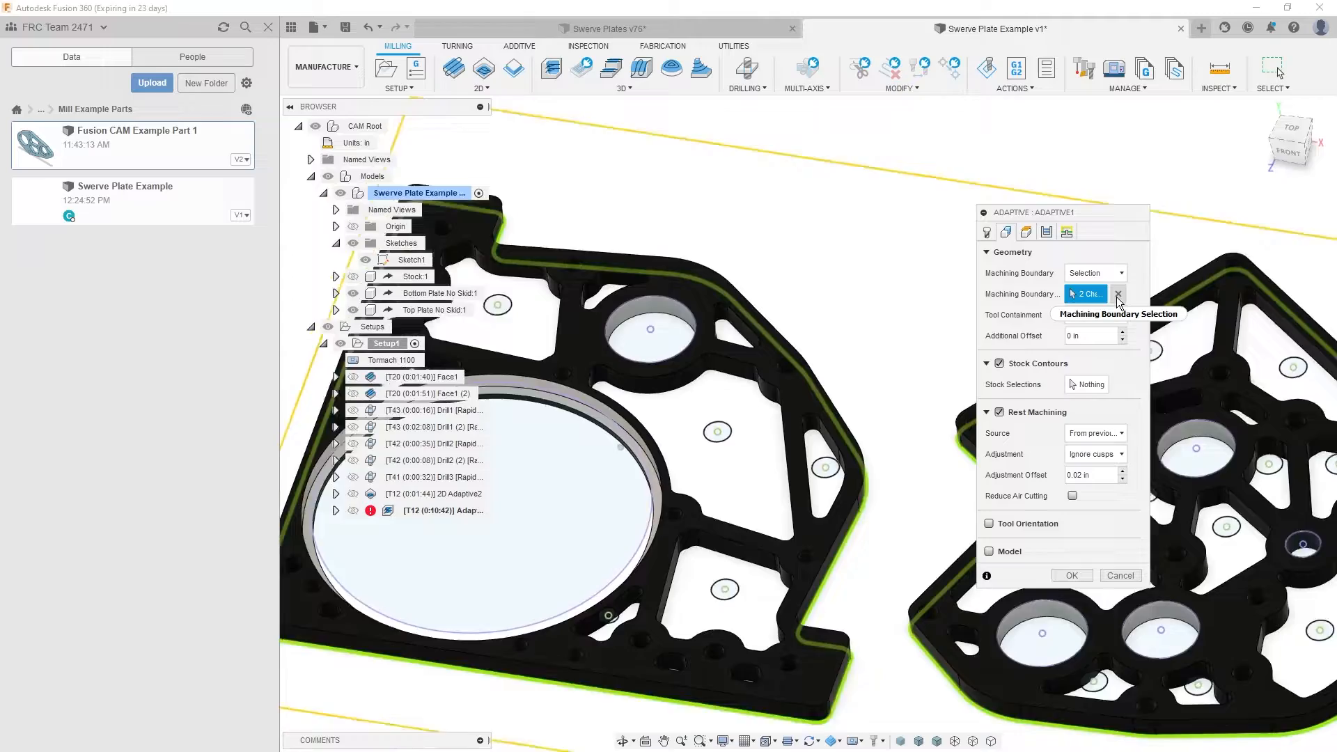
left_click(1117, 294)
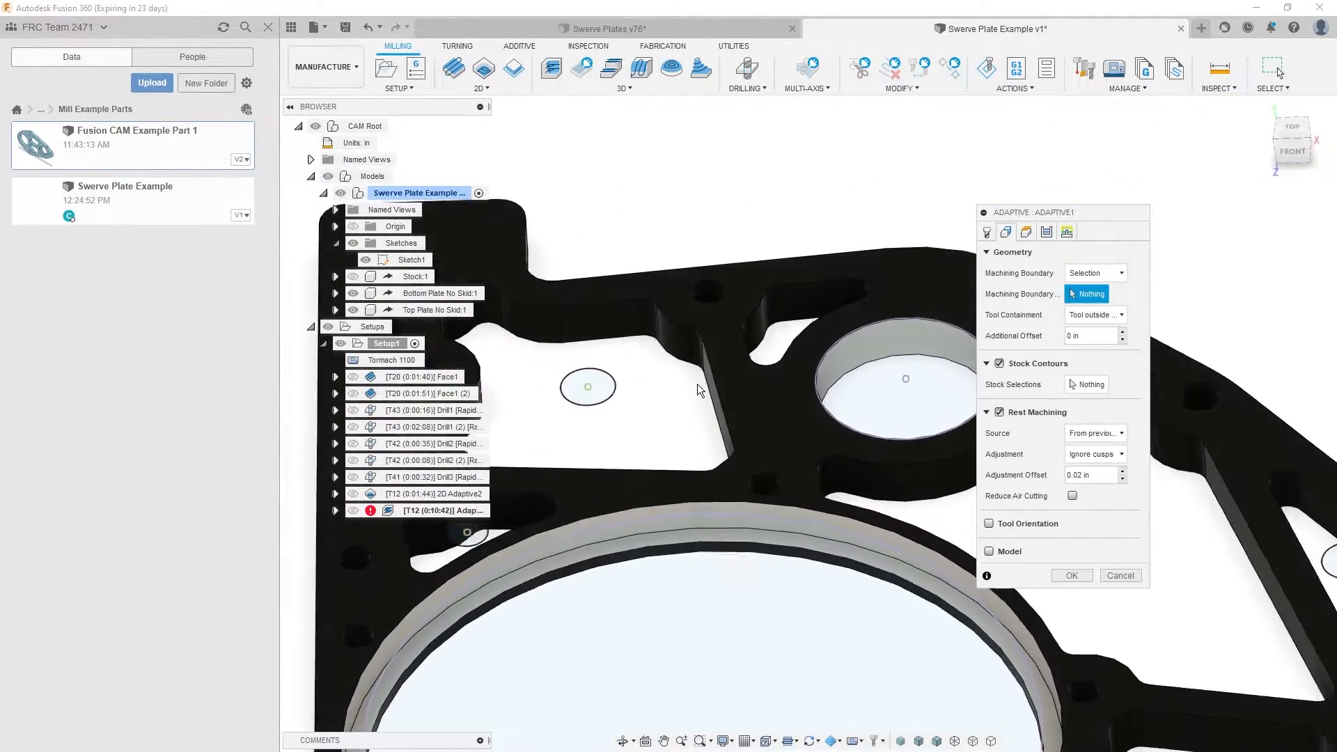
left_click(721, 390)
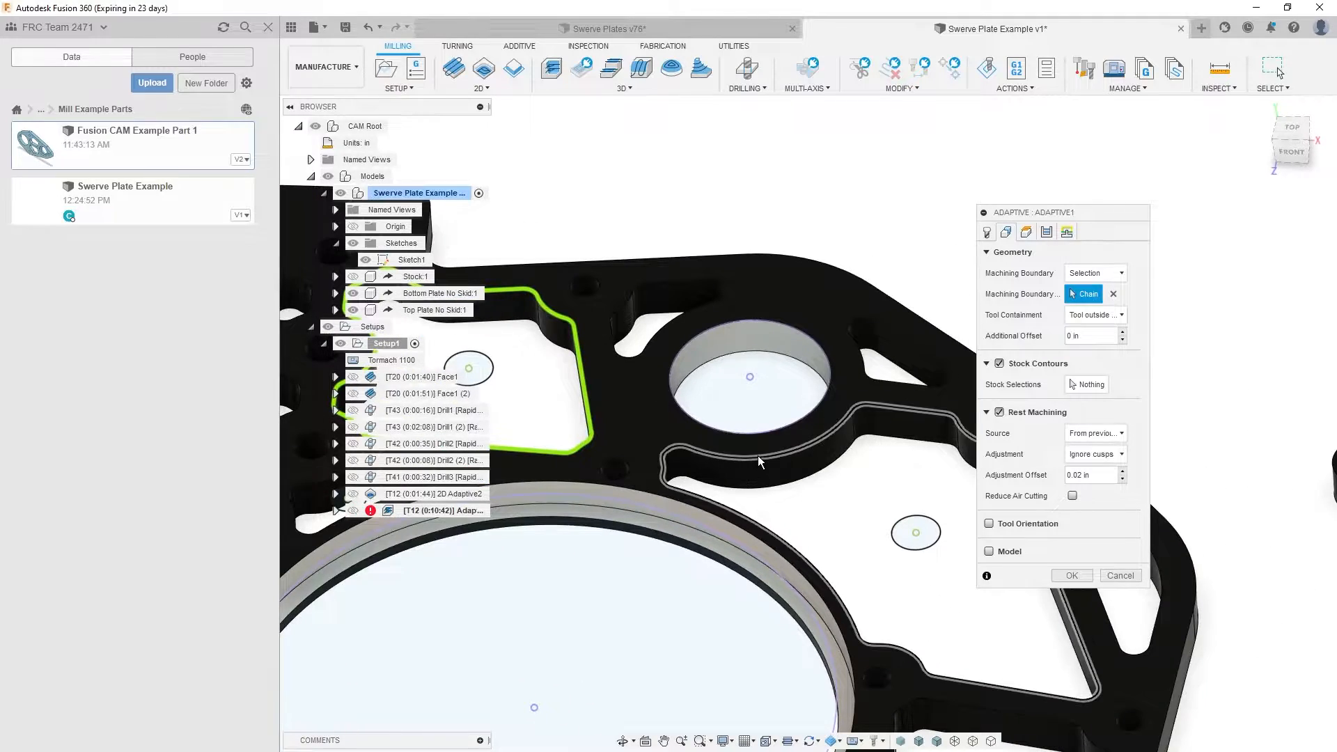
left_click(758, 455)
left_click(801, 526)
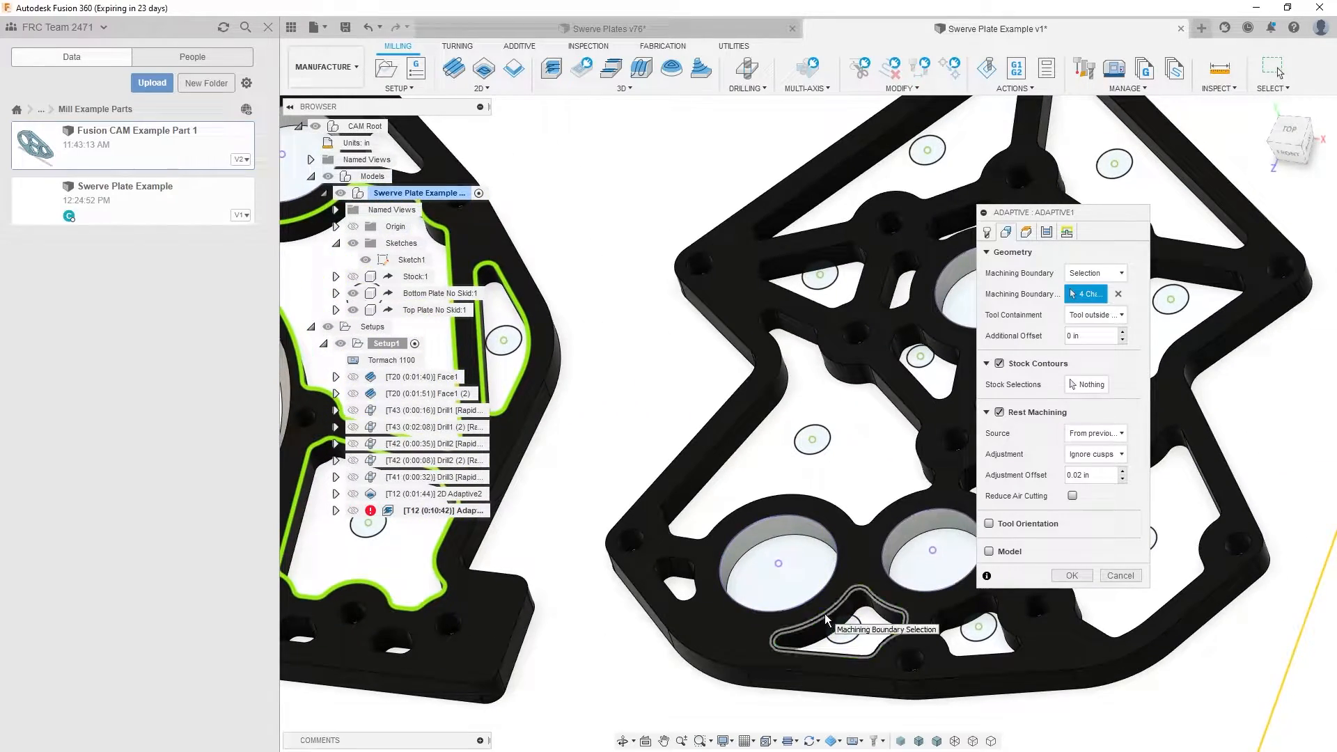
- Add the ten top-plate pockets that have circled sketch points, skipping the small centre one, to Adaptive1's machining boundary
left_click(827, 620)
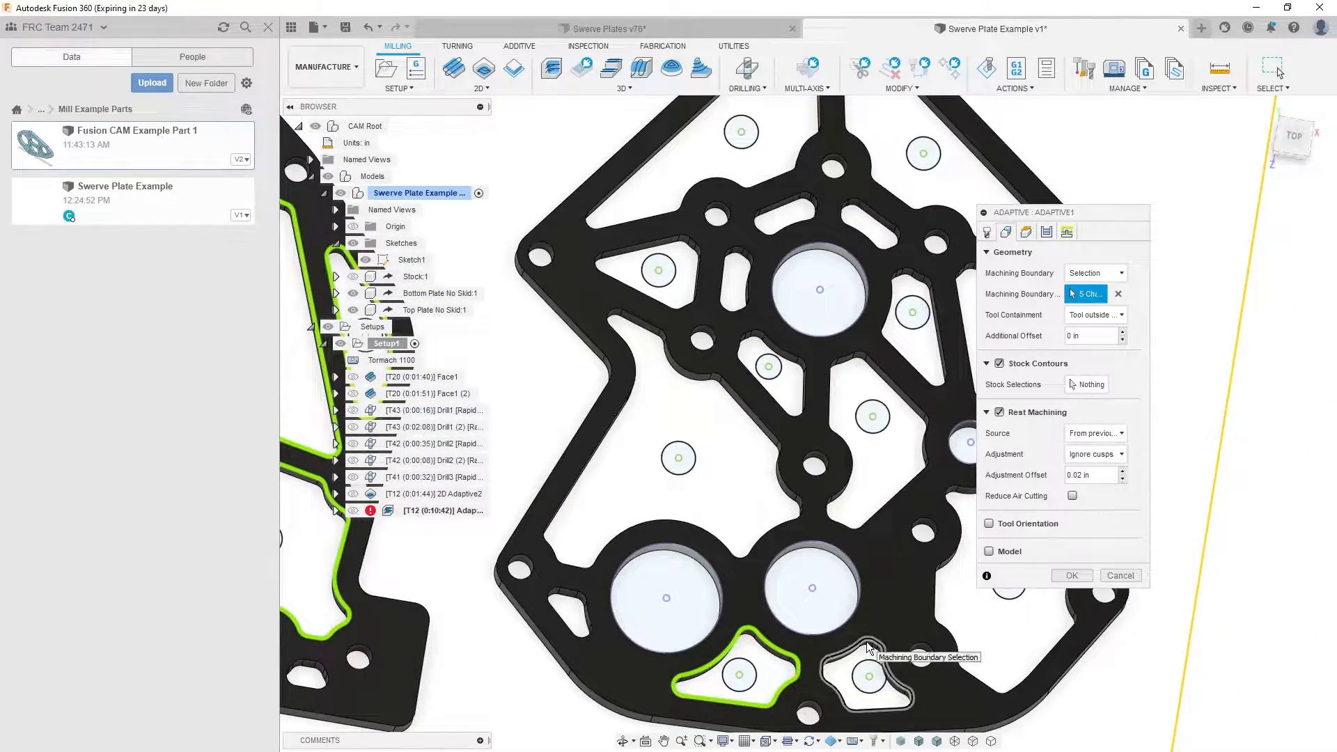
left_click(872, 649)
left_click(754, 503)
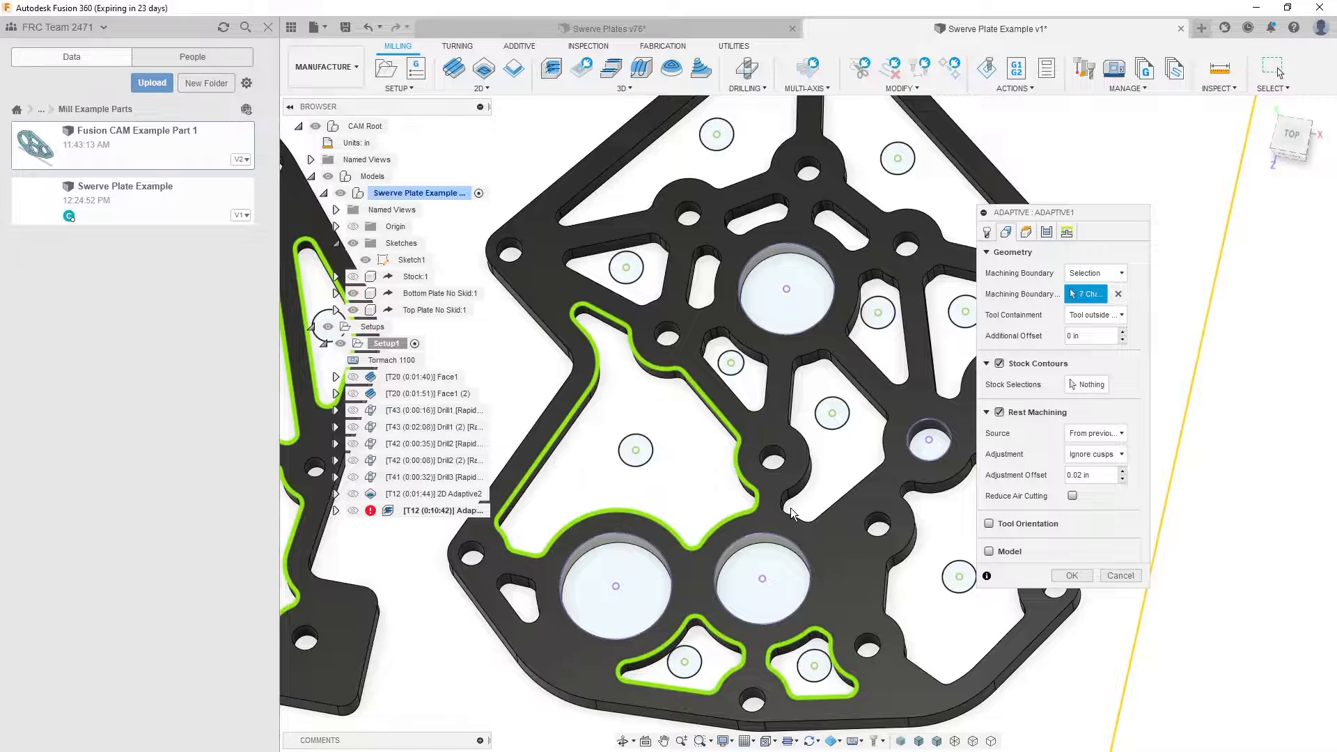
left_click(783, 508)
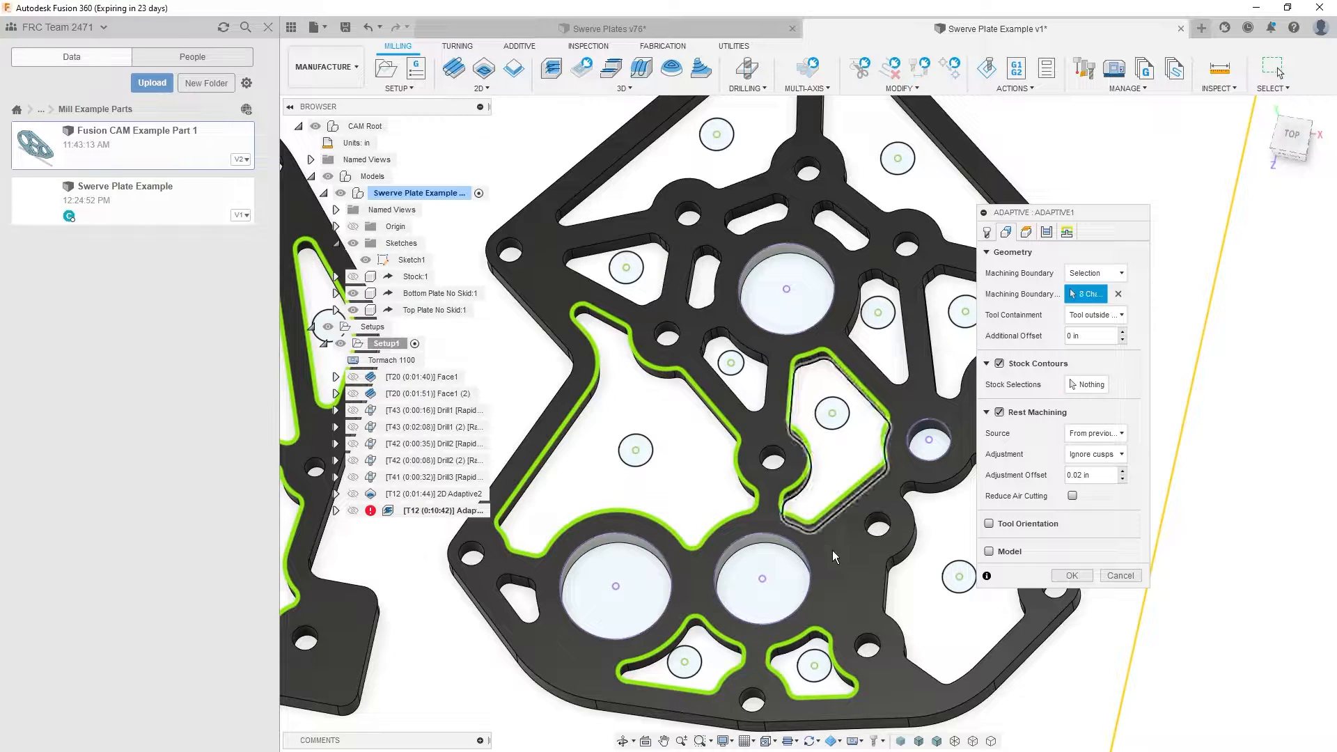
left_click(880, 596)
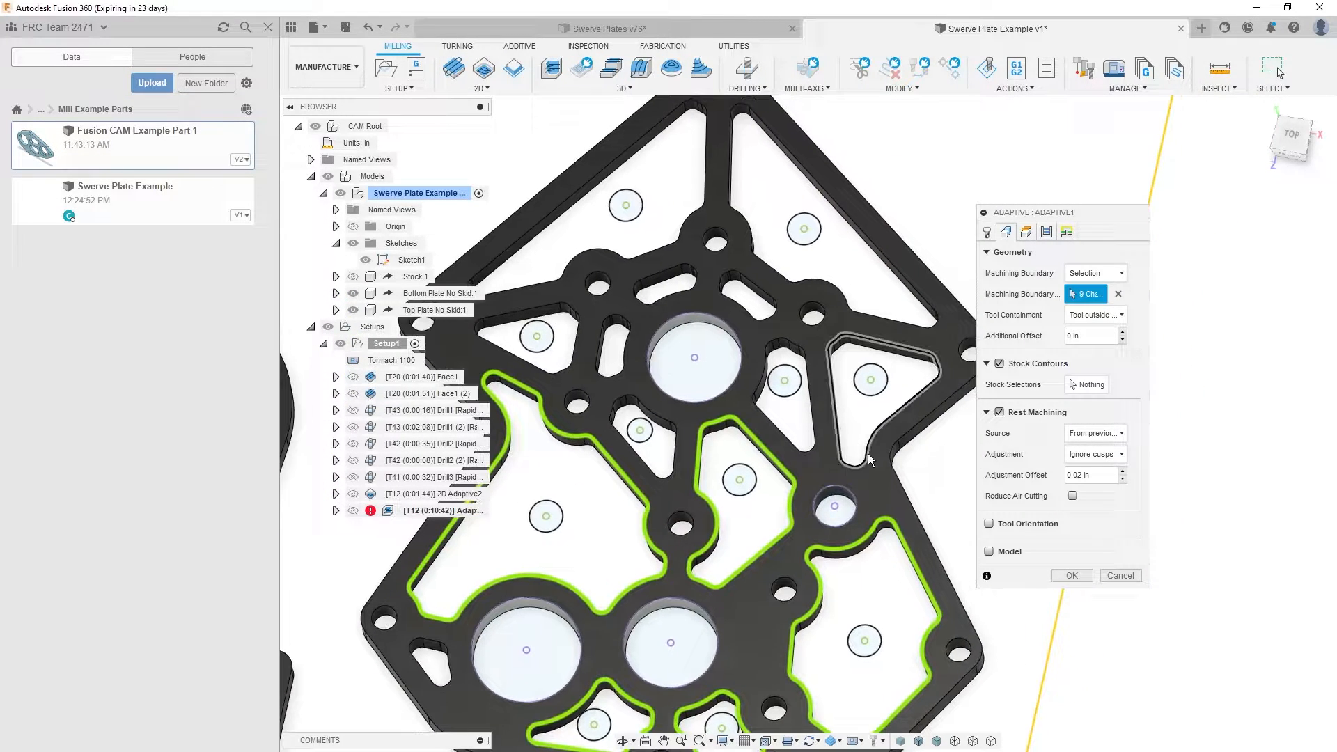
left_click(866, 453)
left_click(817, 428)
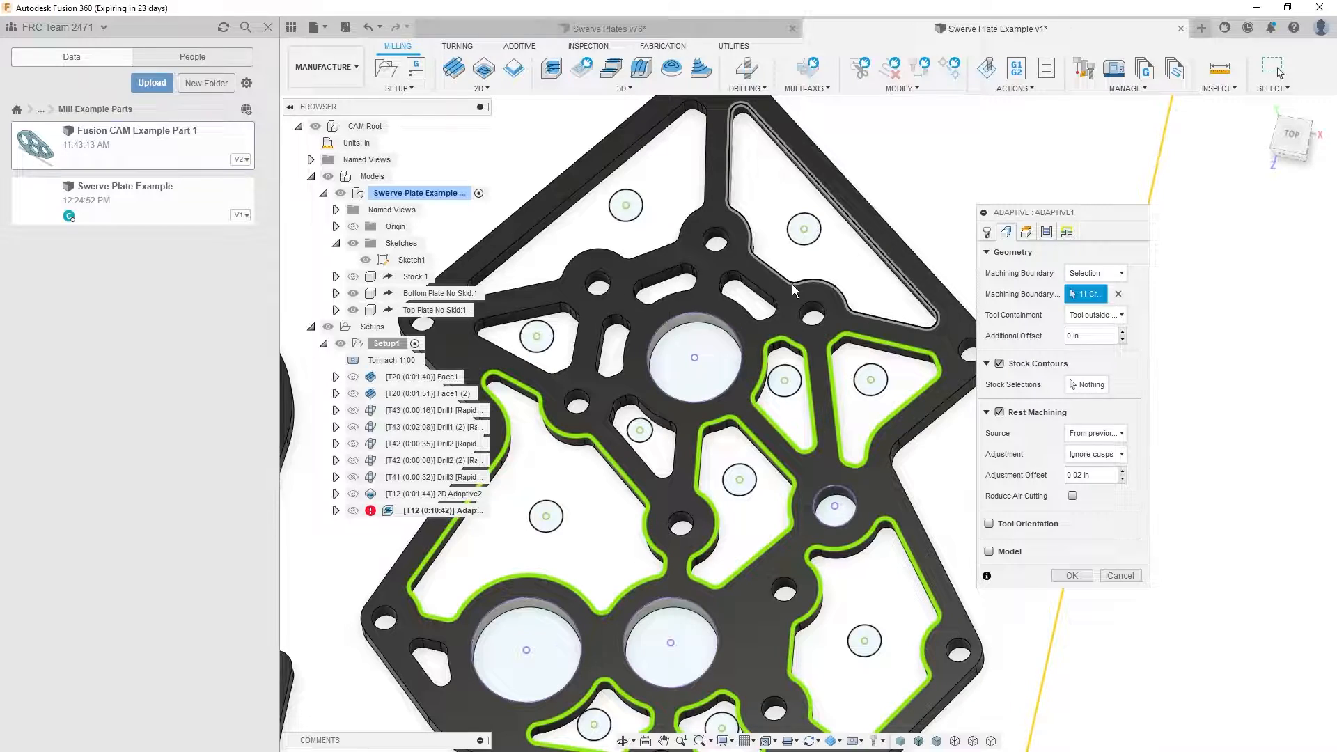
left_click(792, 284)
left_click(671, 241)
left_click(578, 319)
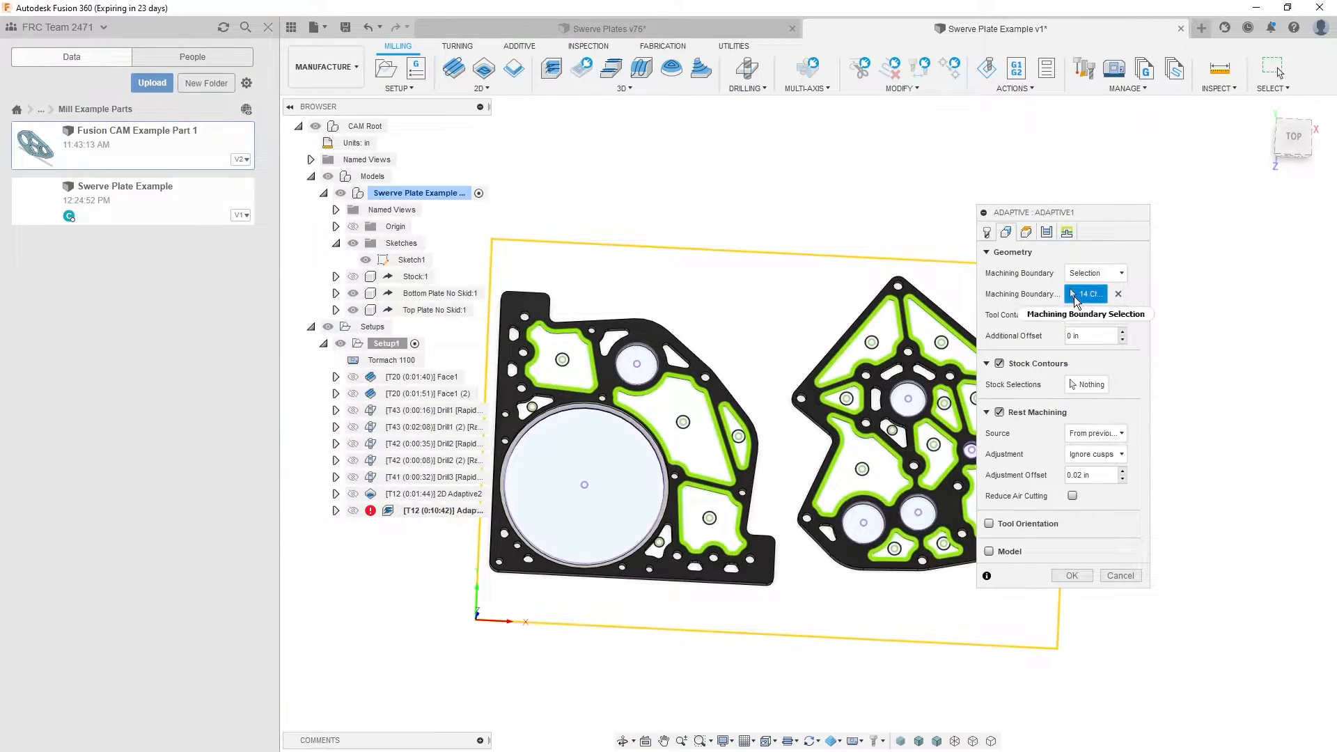
- Check Adaptive1's heights and passes settings, and set its ramp type to Plunge
left_click(1026, 232)
left_click(1050, 235)
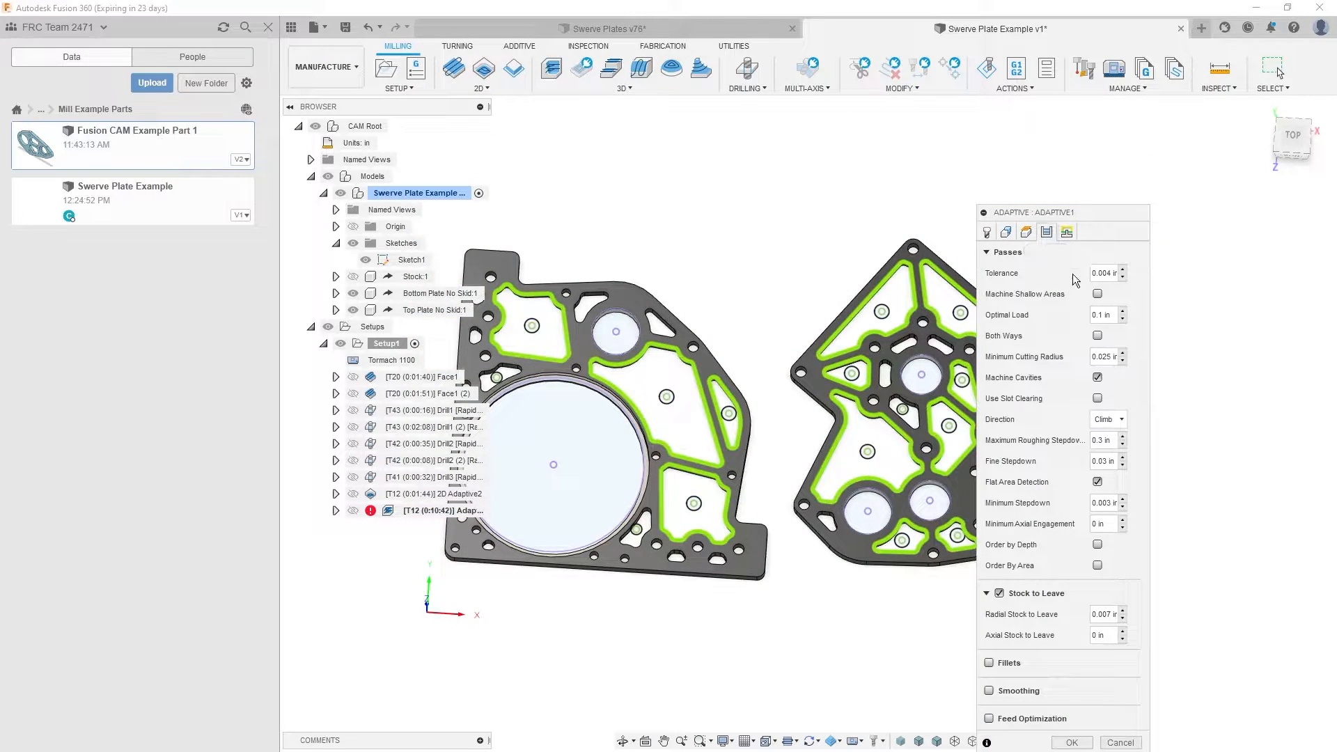
left_click(1067, 232)
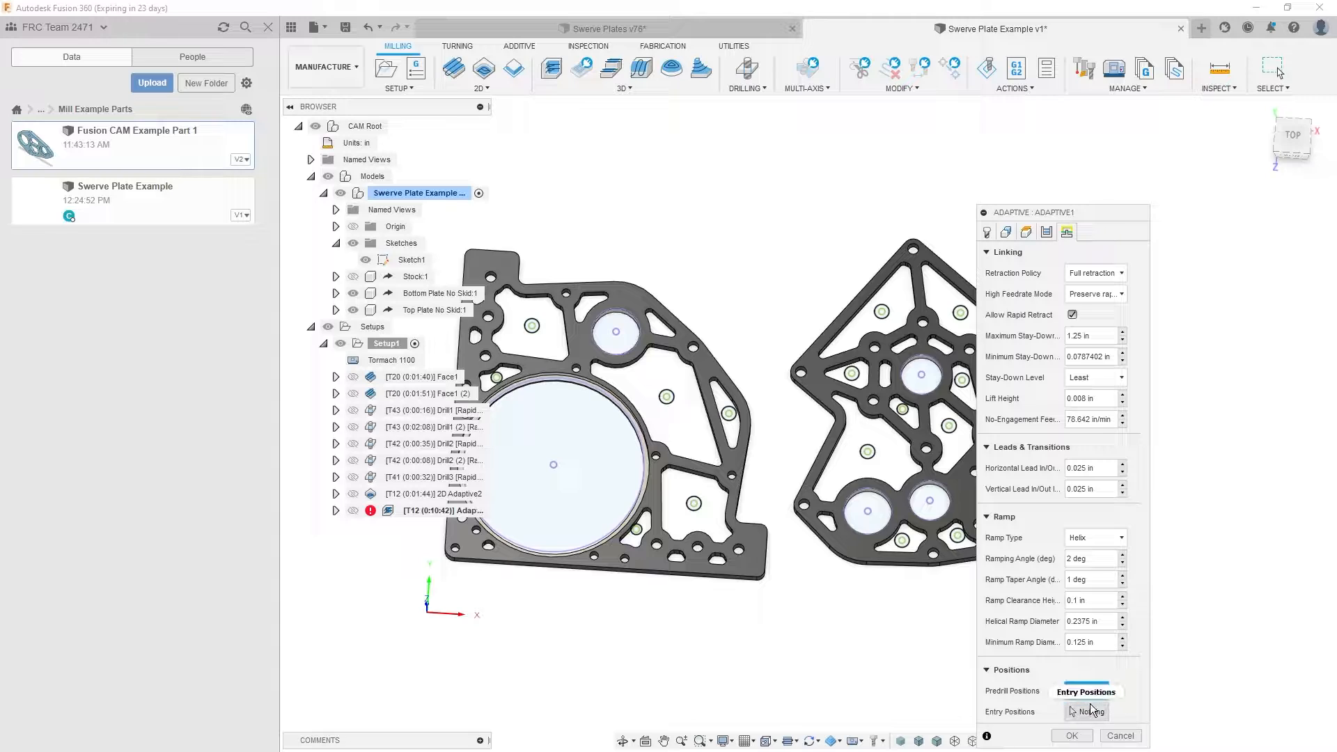
left_click(1089, 537)
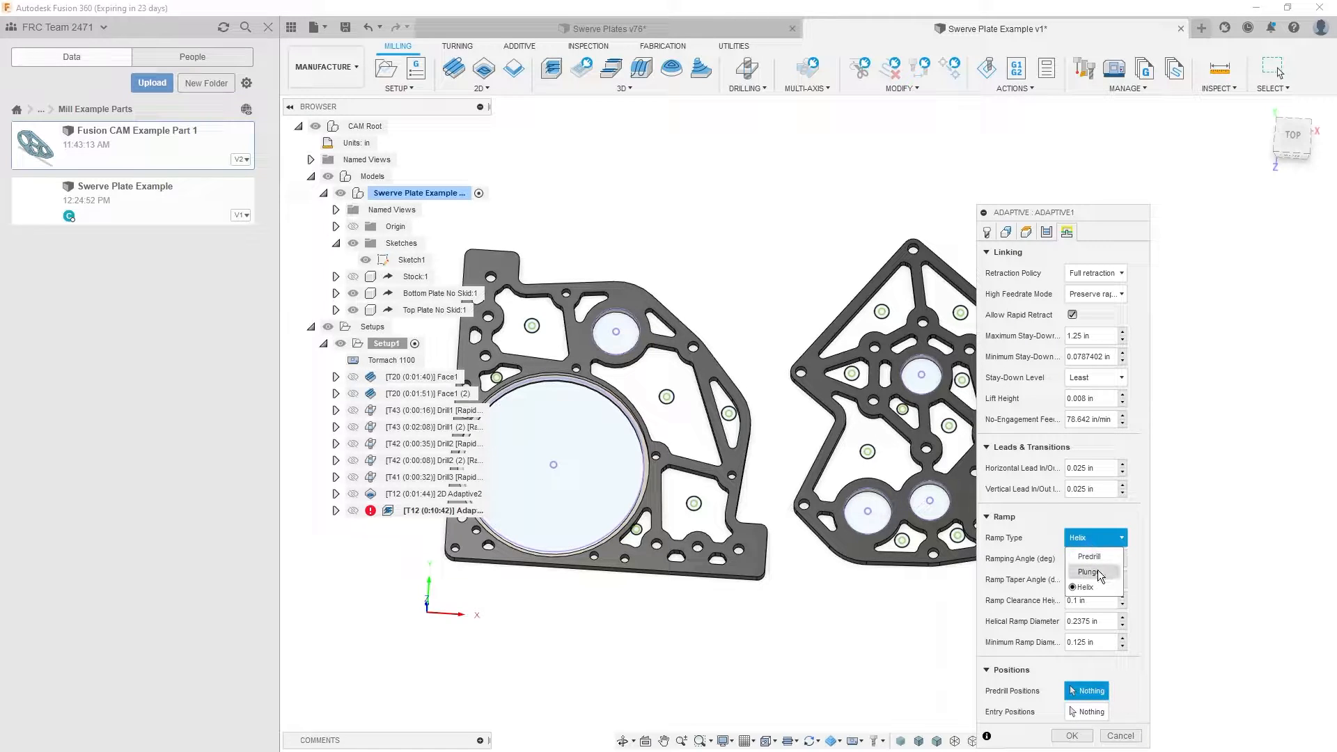
left_click(1098, 569)
- Pick the circled sketch points inside the four larger bottom-plate pockets as Adaptive1's entry positions
left_click(1091, 629)
scroll(692, 487, "up", 8)
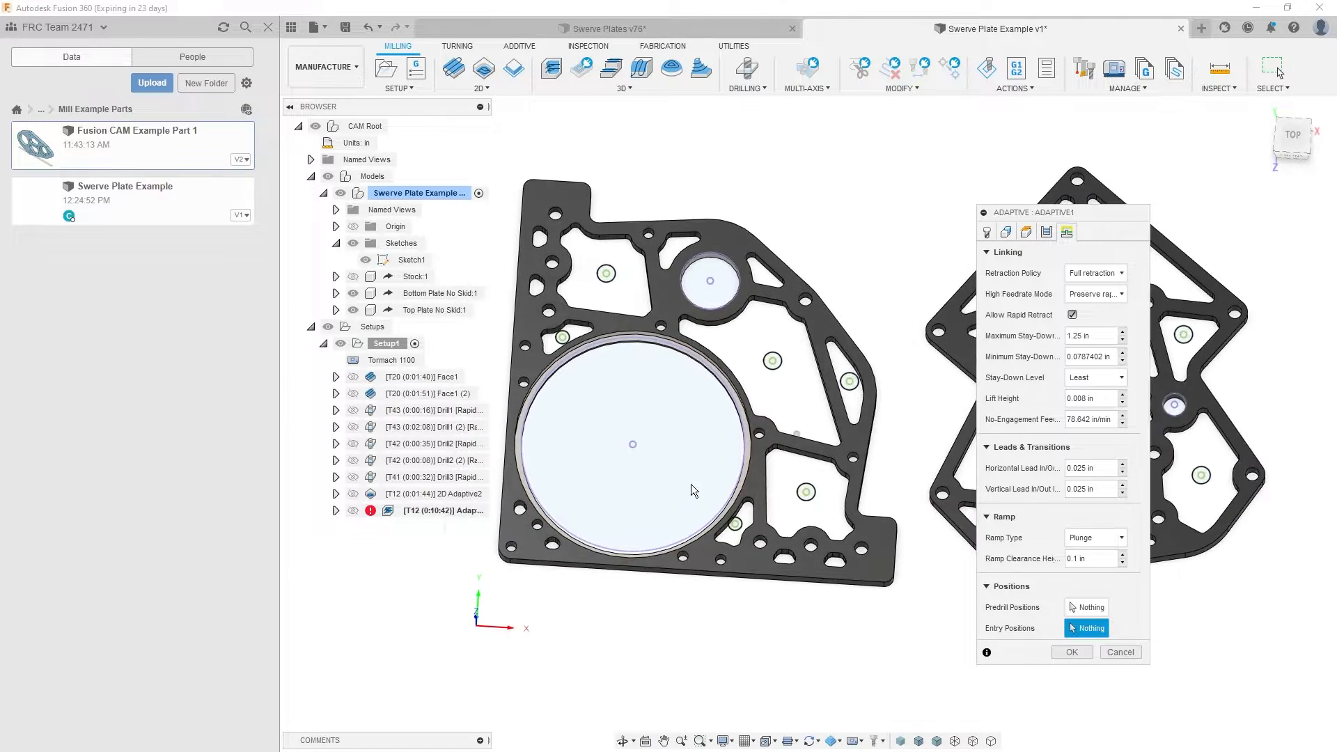
left_click(616, 275)
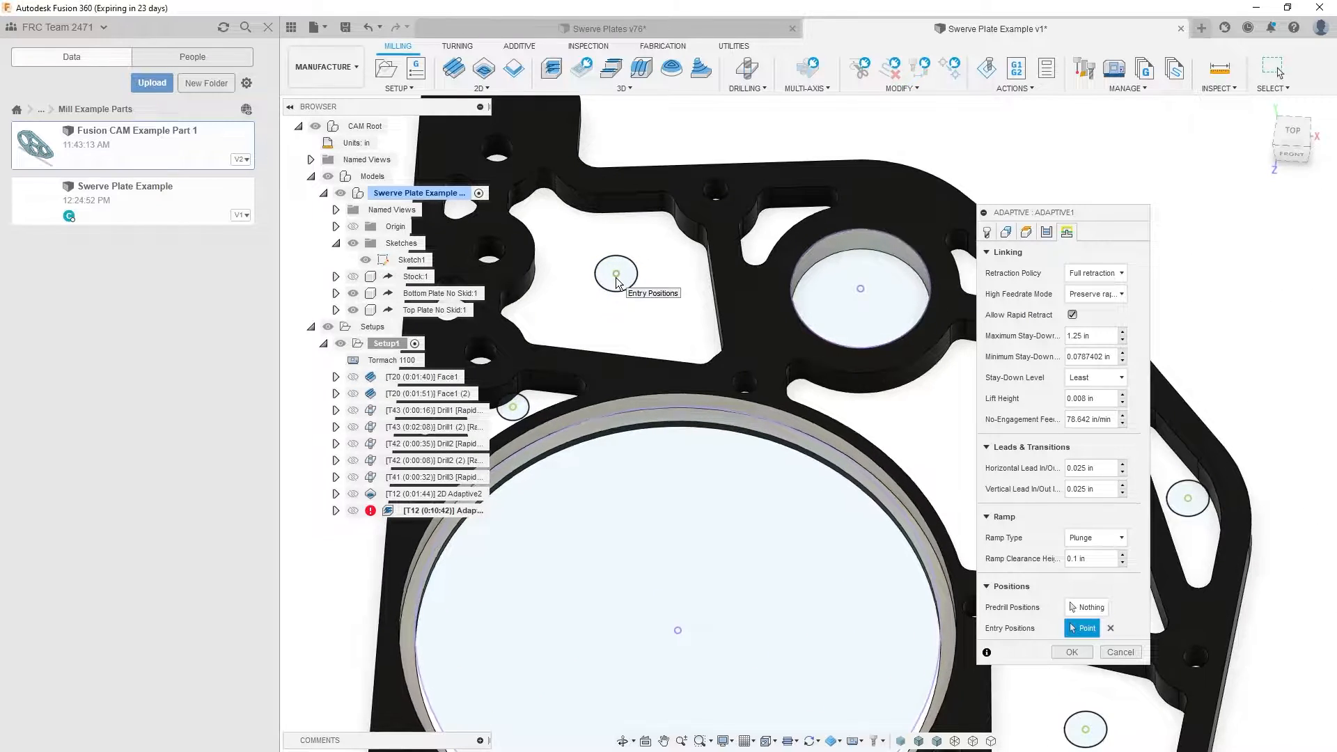
left_click(761, 484)
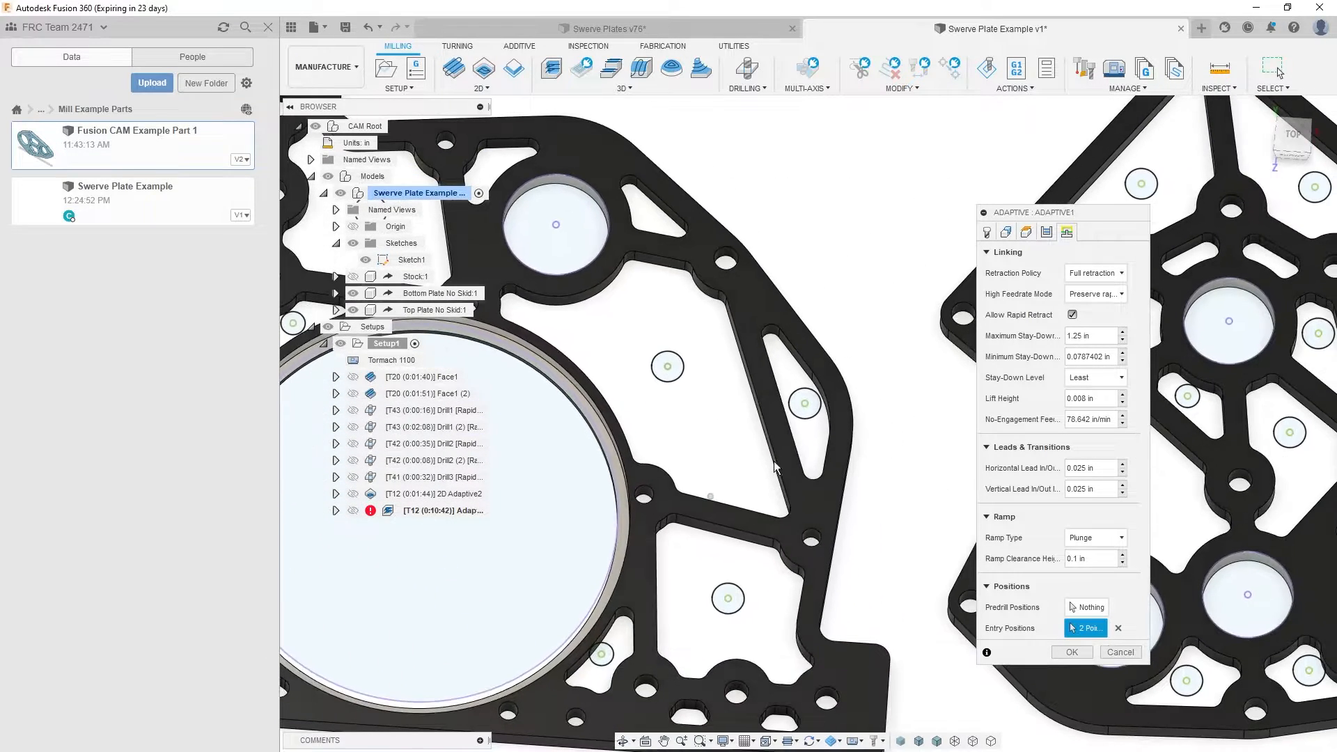
left_click(728, 600)
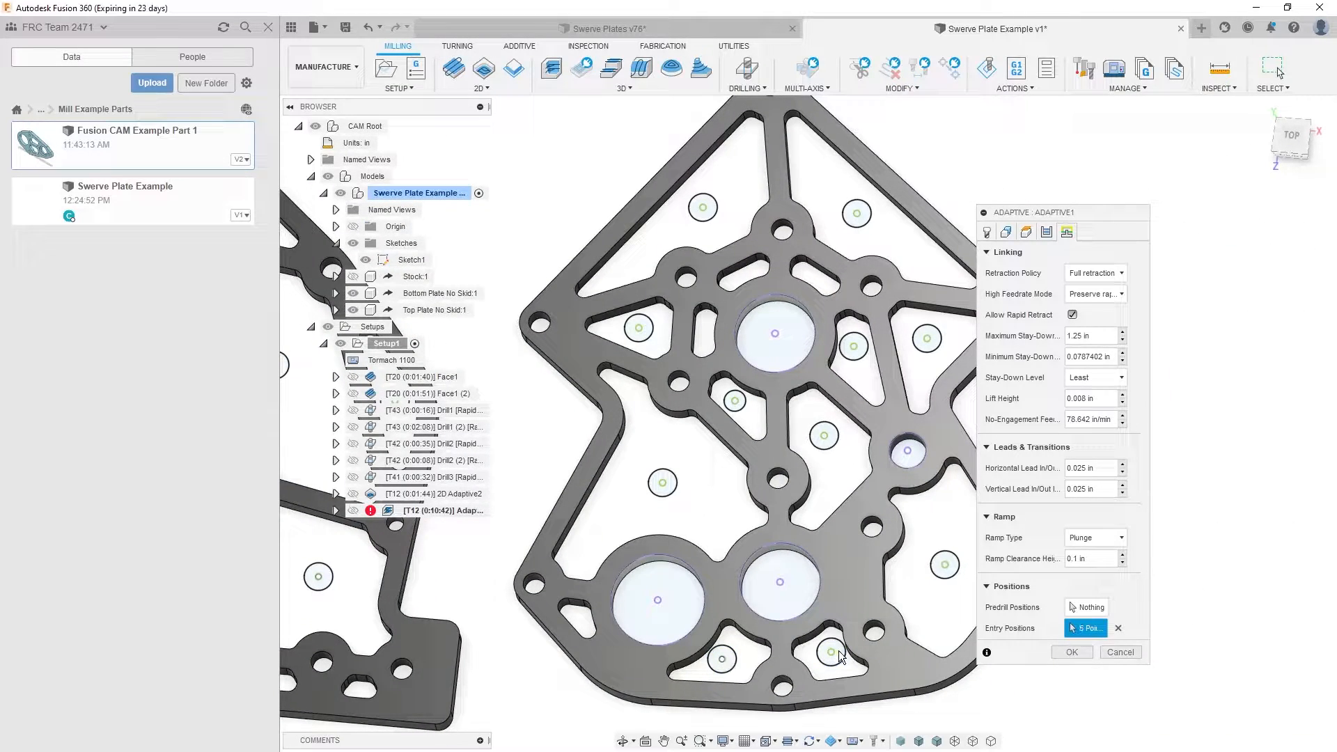
- Add the sketch points of the ten selected top-plate pockets as entry positions, and generate the Adaptive1 toolpath
left_click(945, 566)
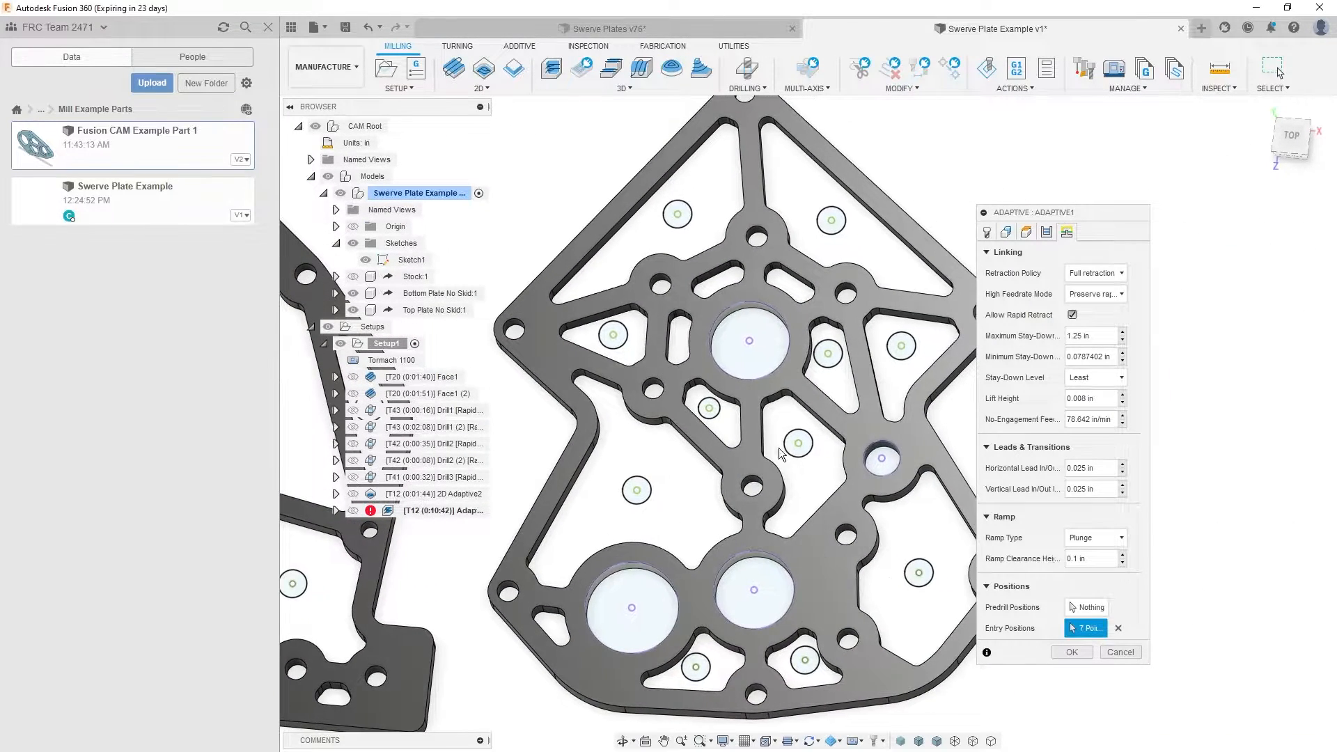
left_click(798, 444)
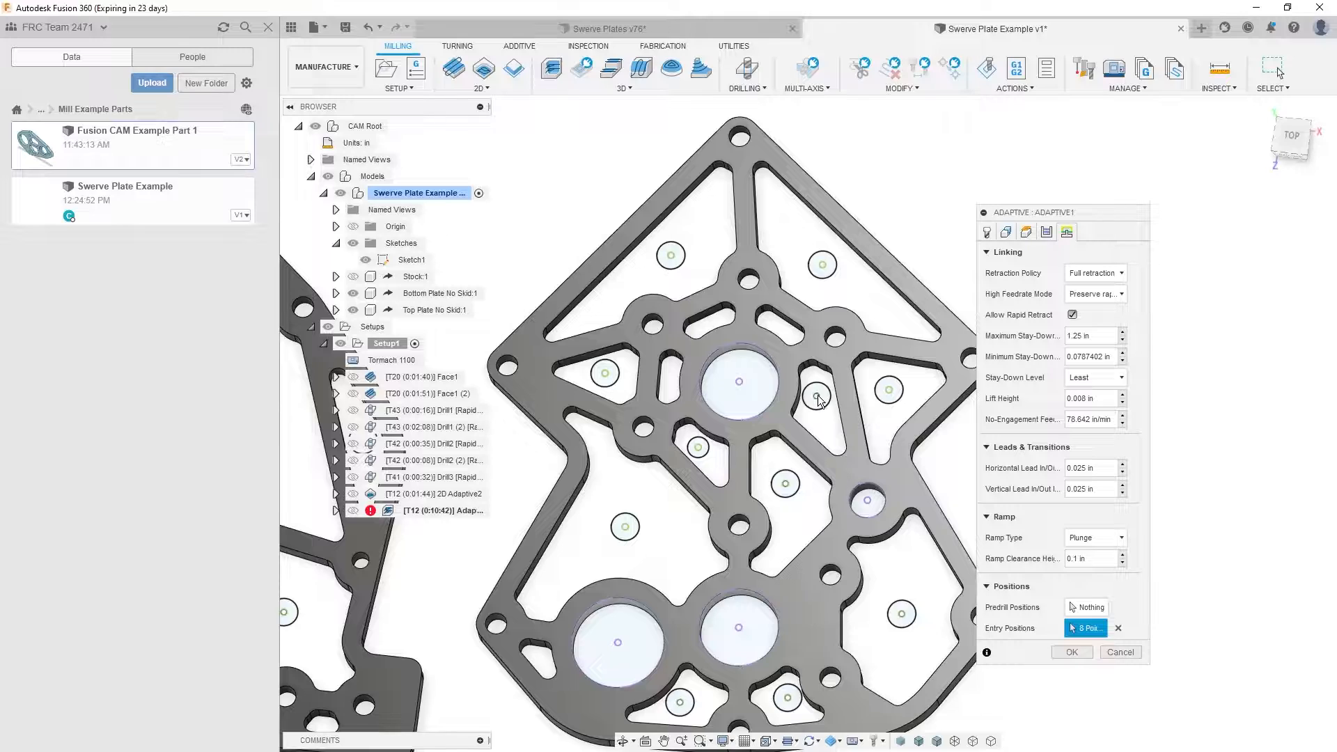
left_click(889, 392)
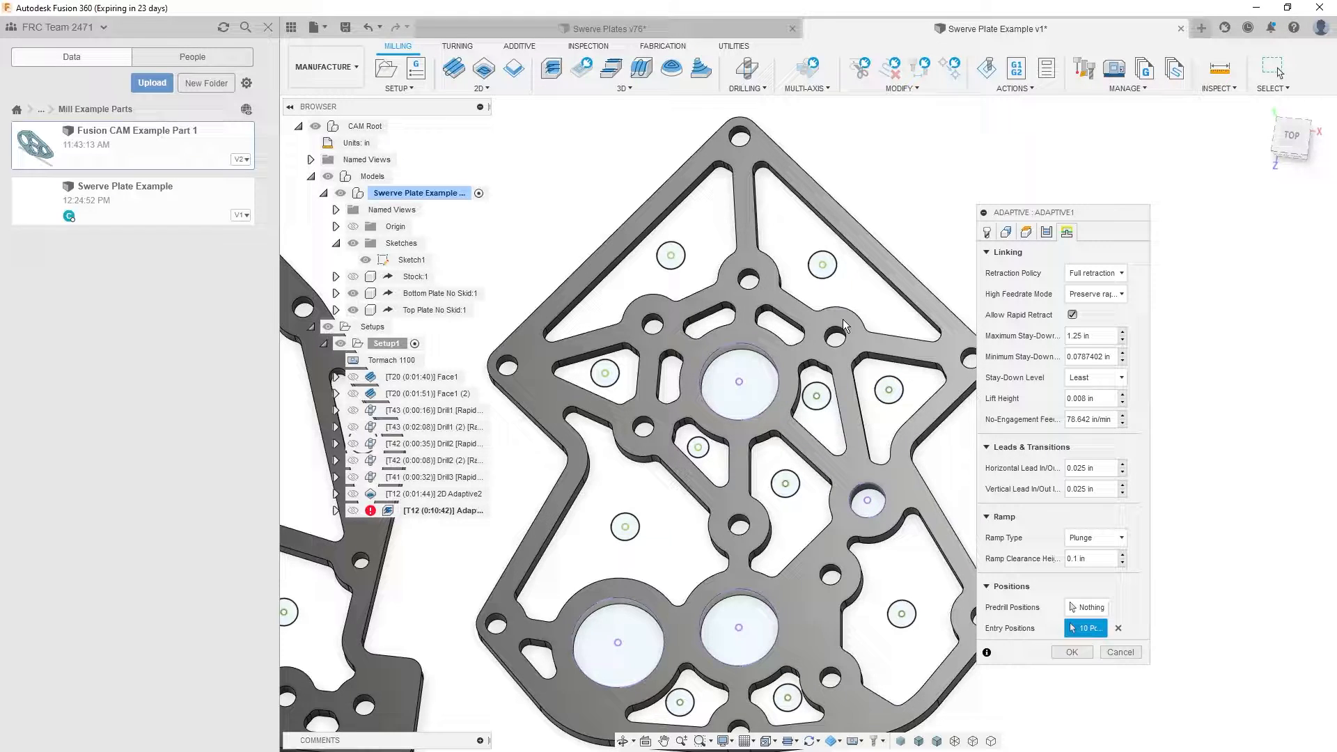
left_click(823, 265)
left_click(667, 267)
left_click(626, 530)
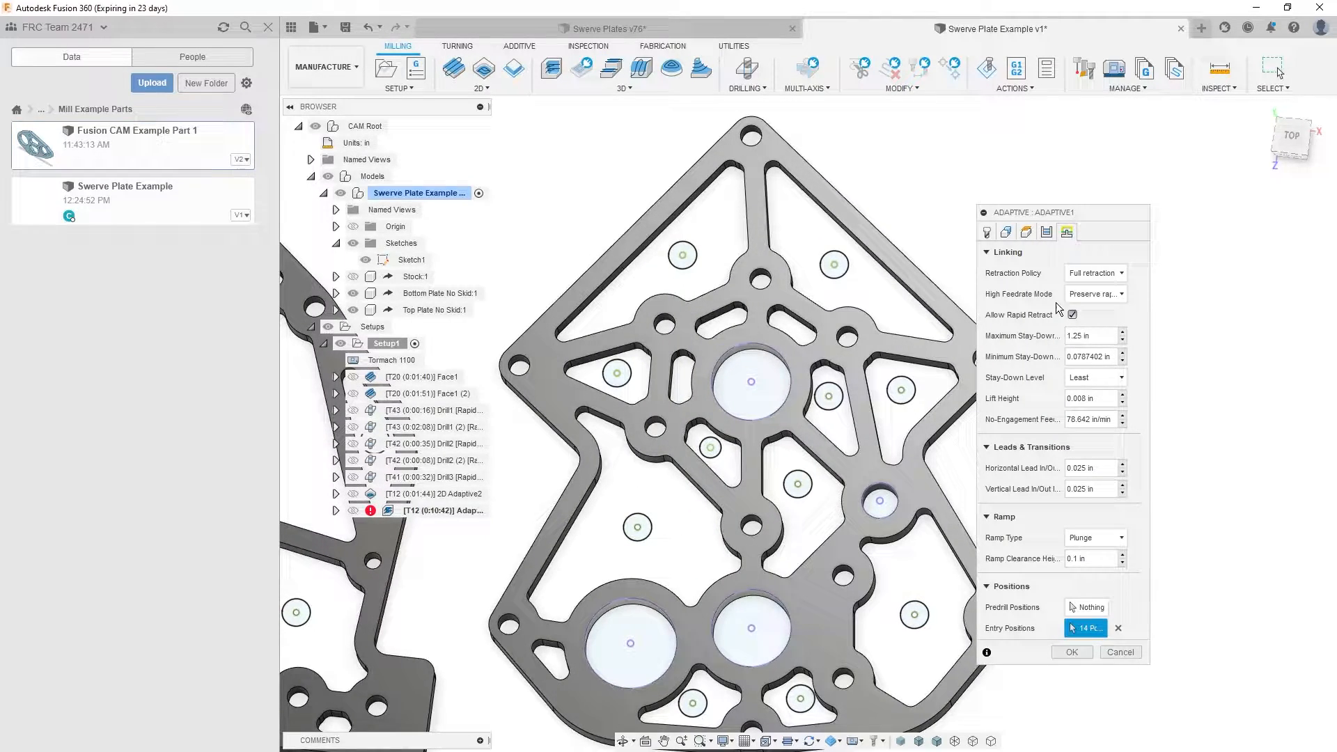
left_click(1005, 232)
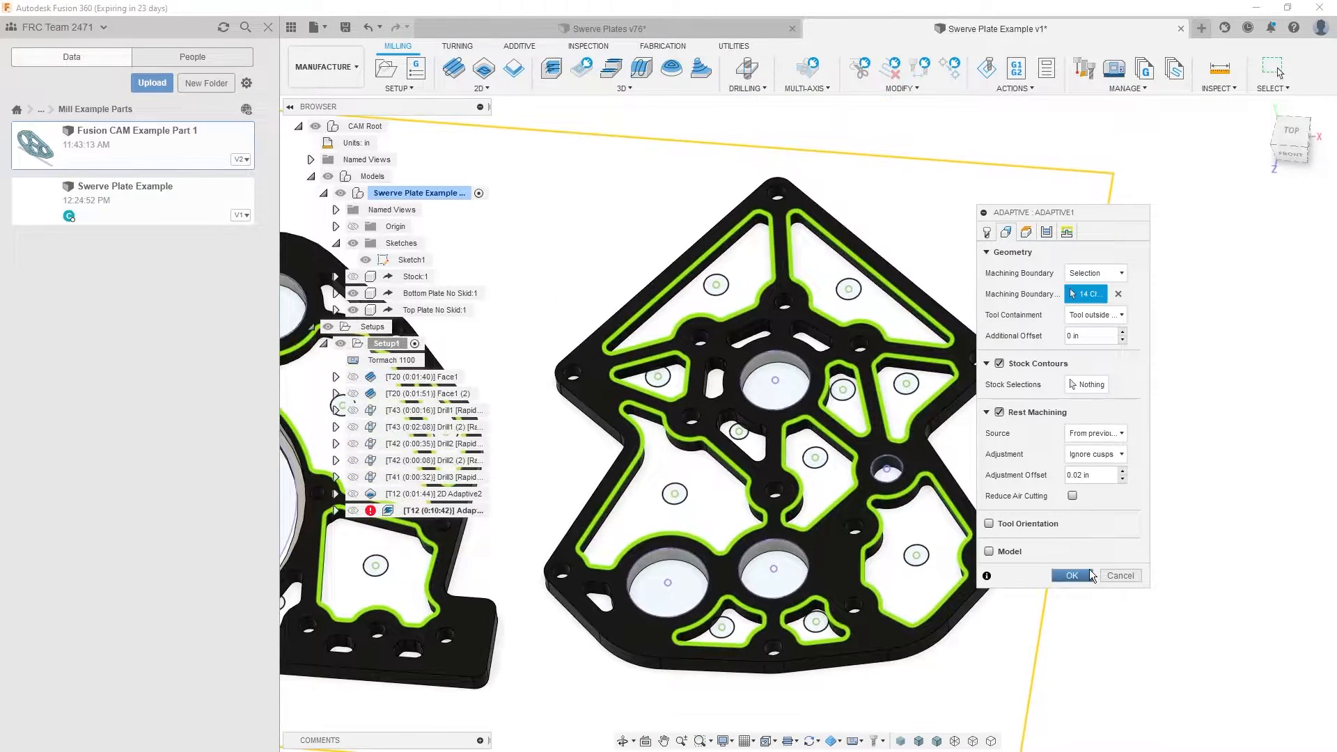
left_click(1072, 576)
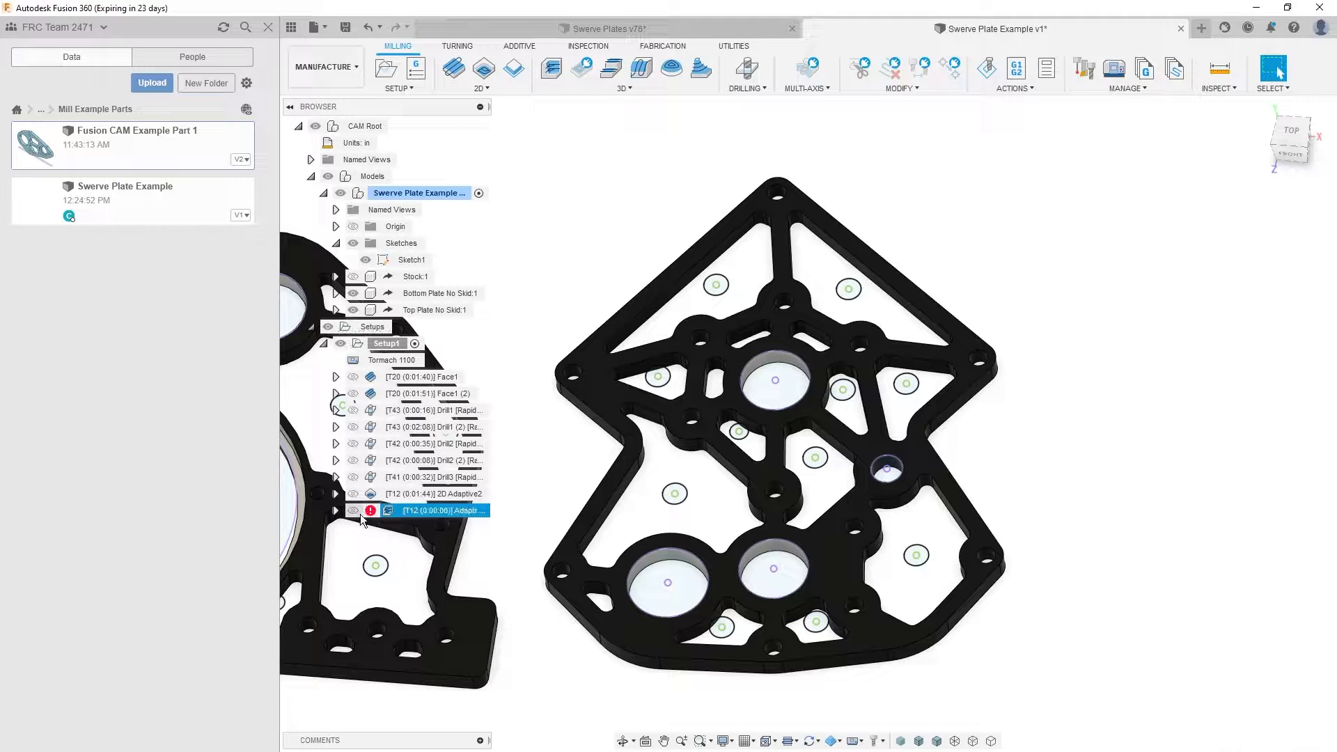
- Open Adaptive1's error log and read through its messages and traceback to find the cause of the generation error
left_click(438, 511)
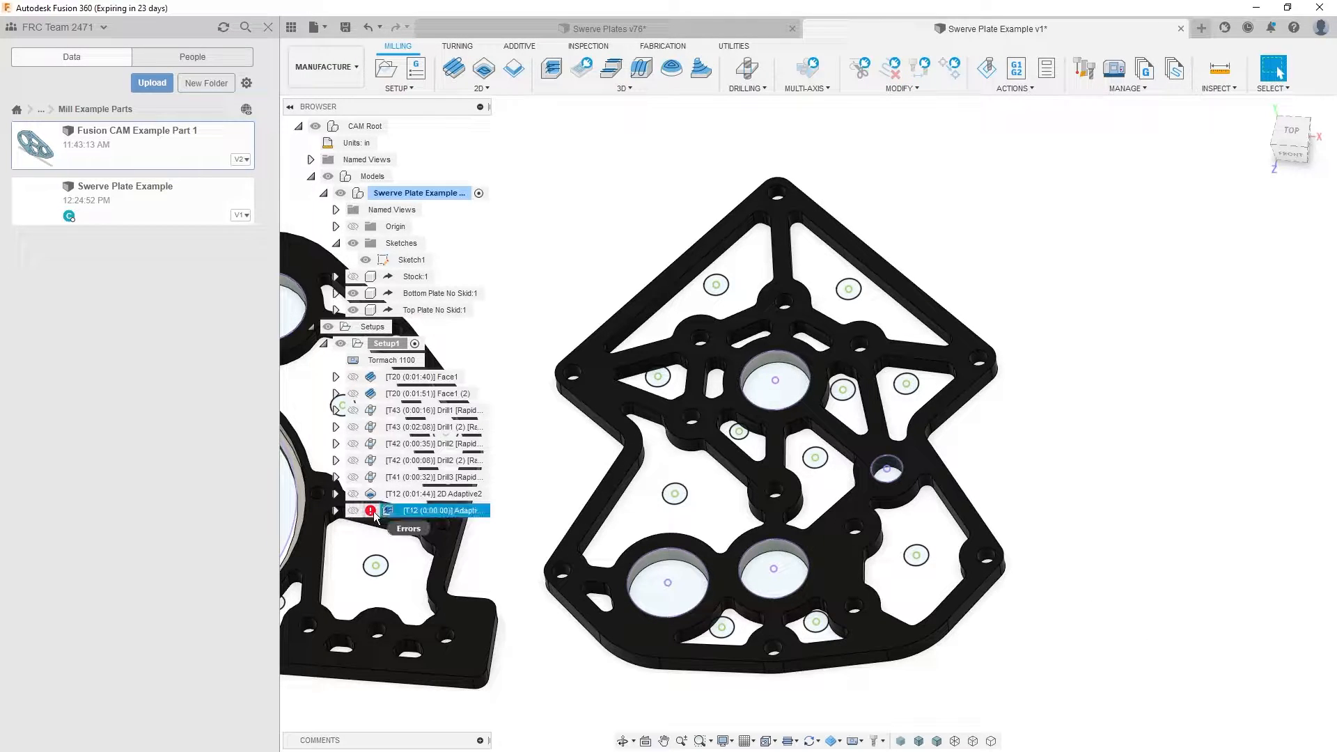
left_click_drag(0, 142, 459, 144)
scroll(642, 313, "up", 8)
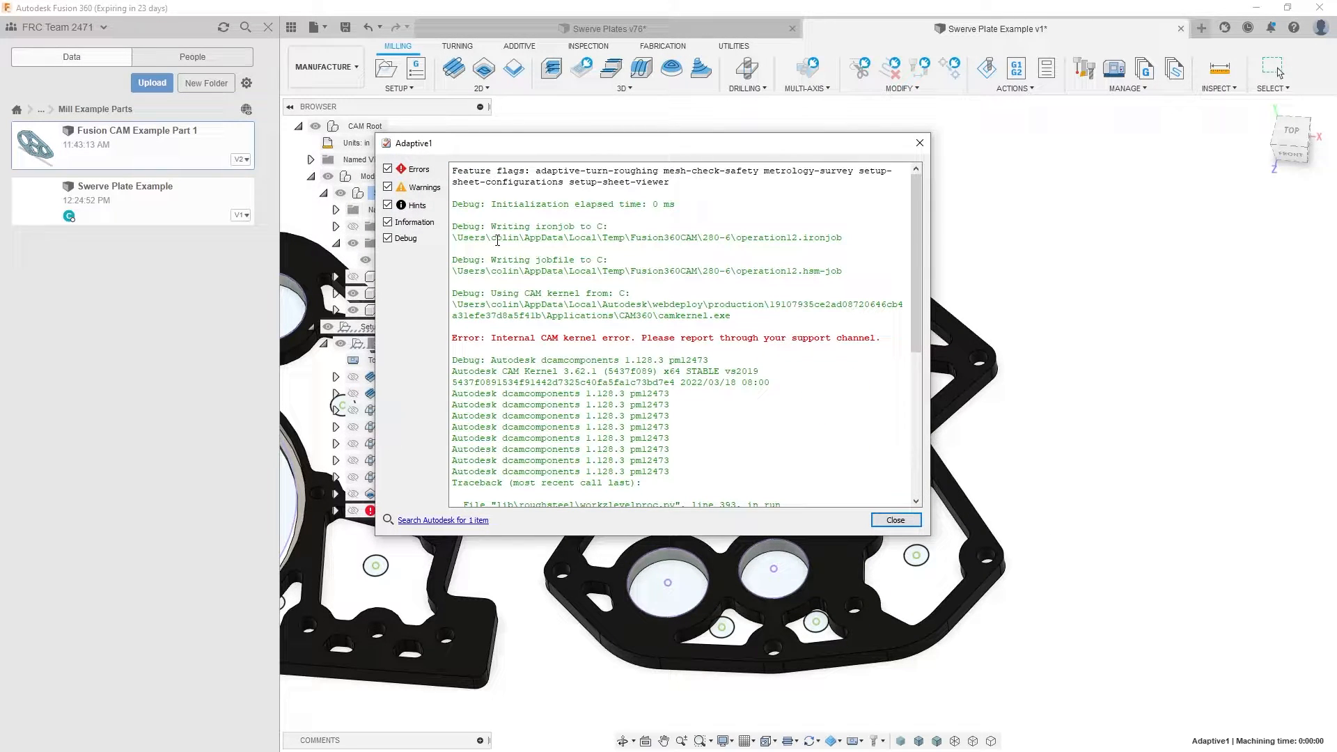
left_click_drag(568, 172, 656, 175)
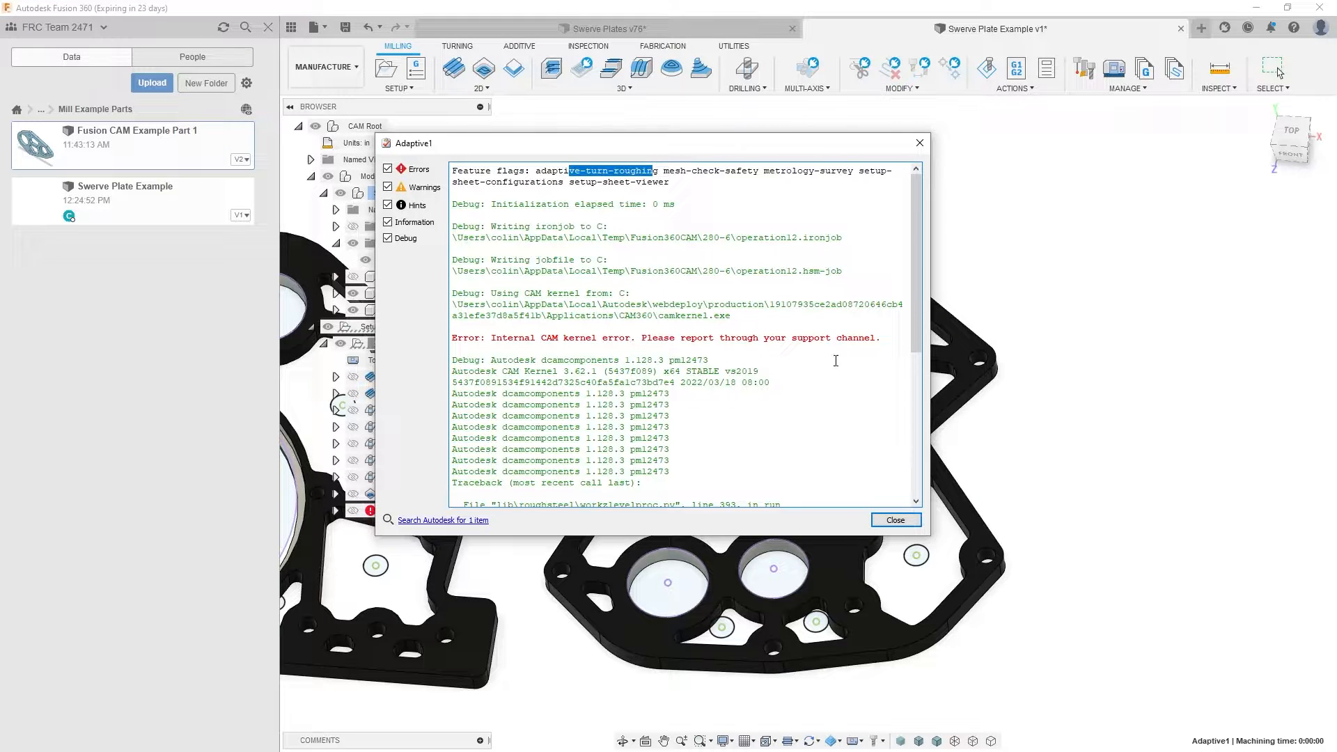
left_click(898, 518)
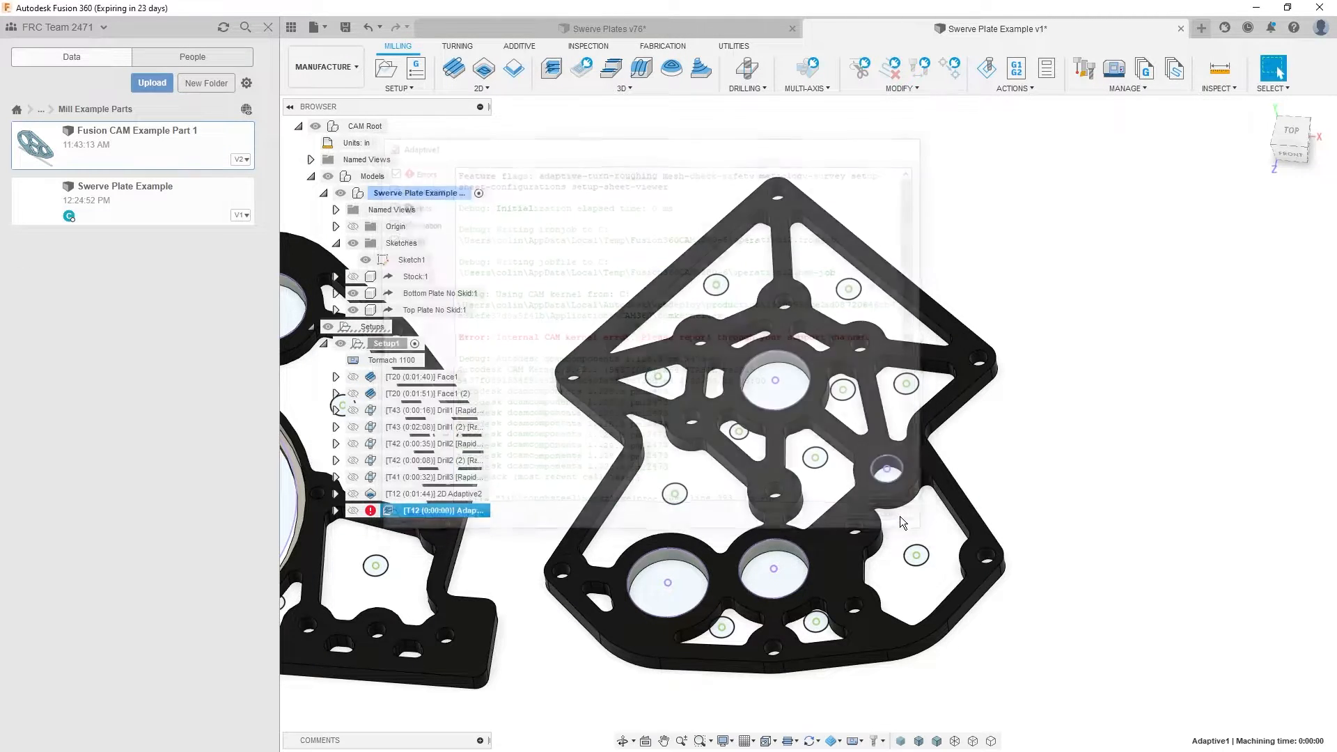
left_click(371, 510)
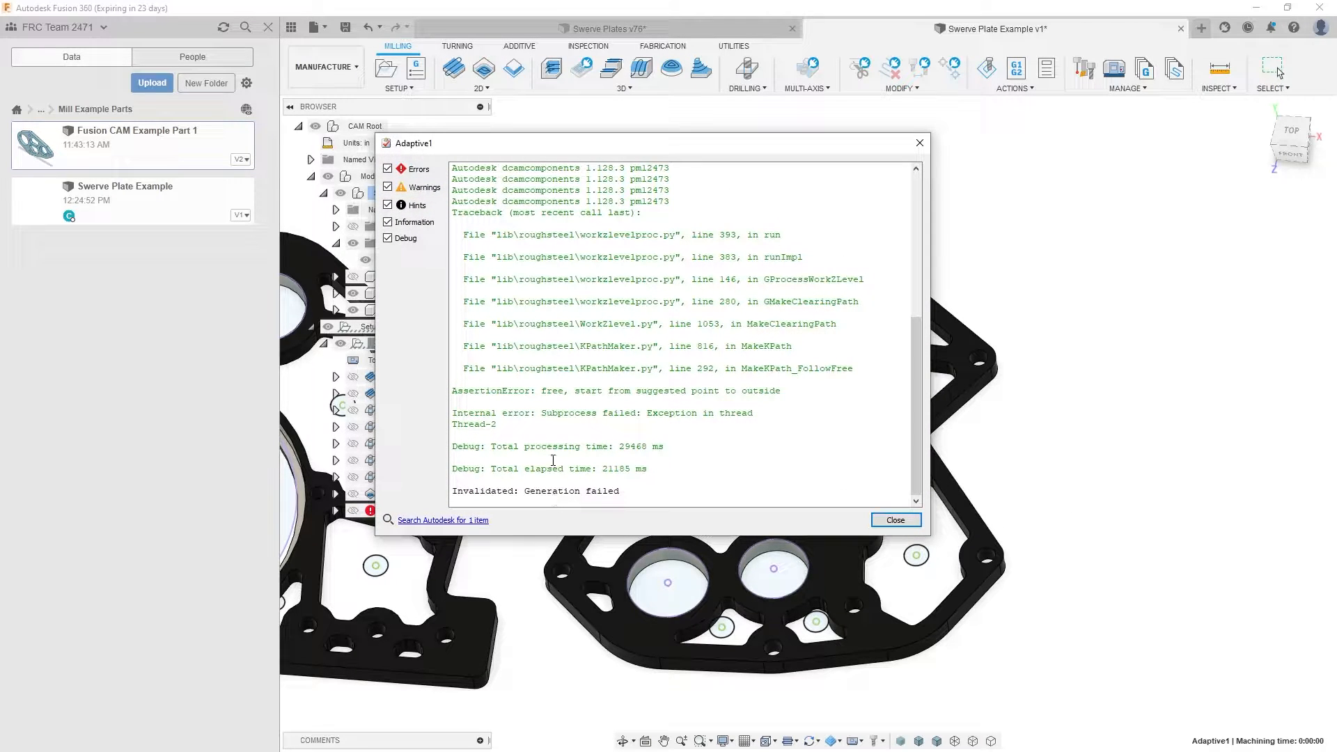
scroll(553, 461, "up", 4)
scroll(549, 440, "up", 4)
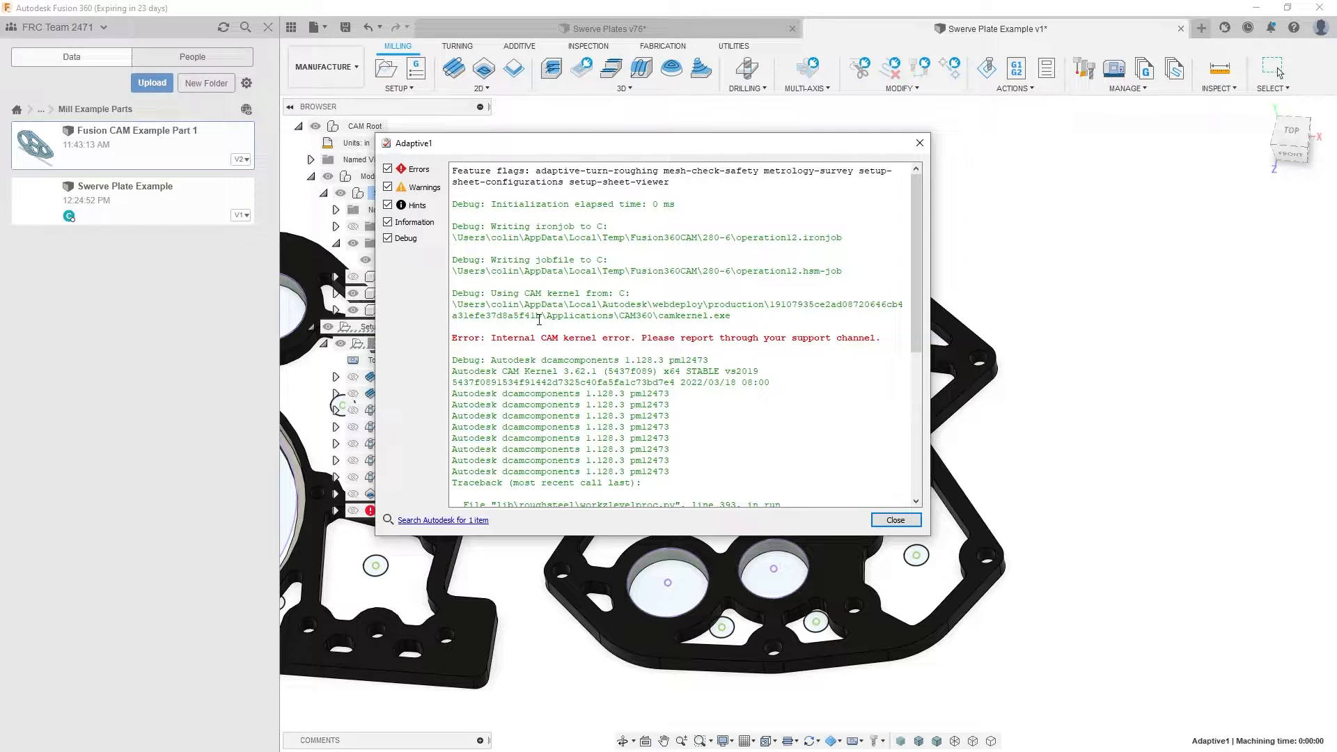
left_click(889, 525)
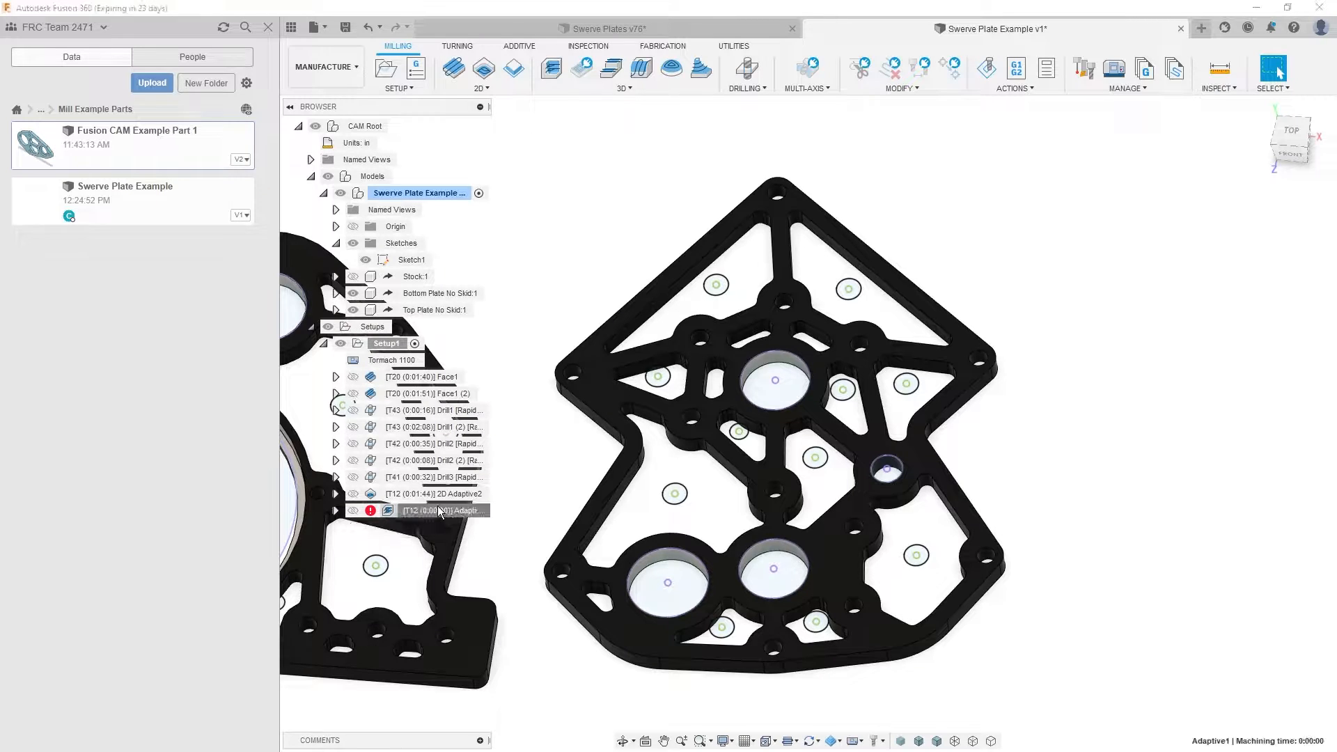
- Edit Adaptive1, turn off rest machining, and regenerate the toolpath
double_click(437, 510)
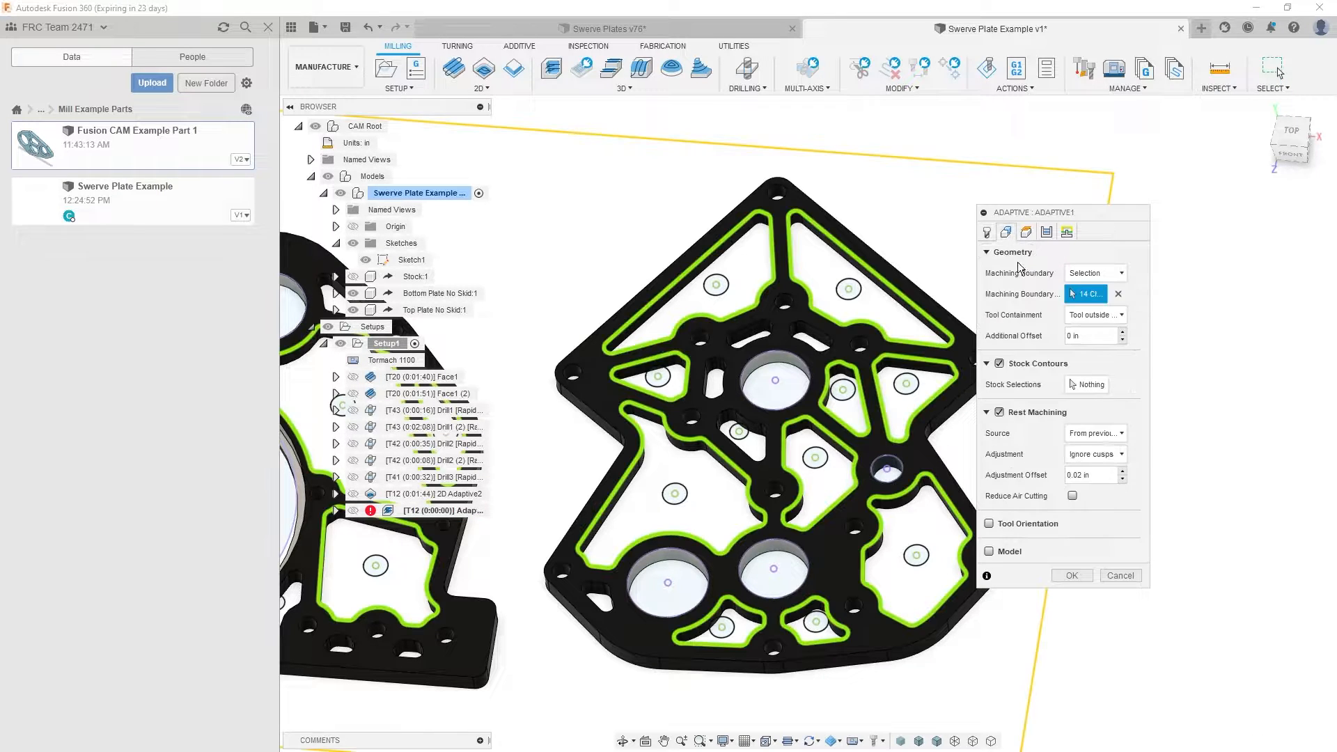
left_click(1088, 432)
left_click(1088, 433)
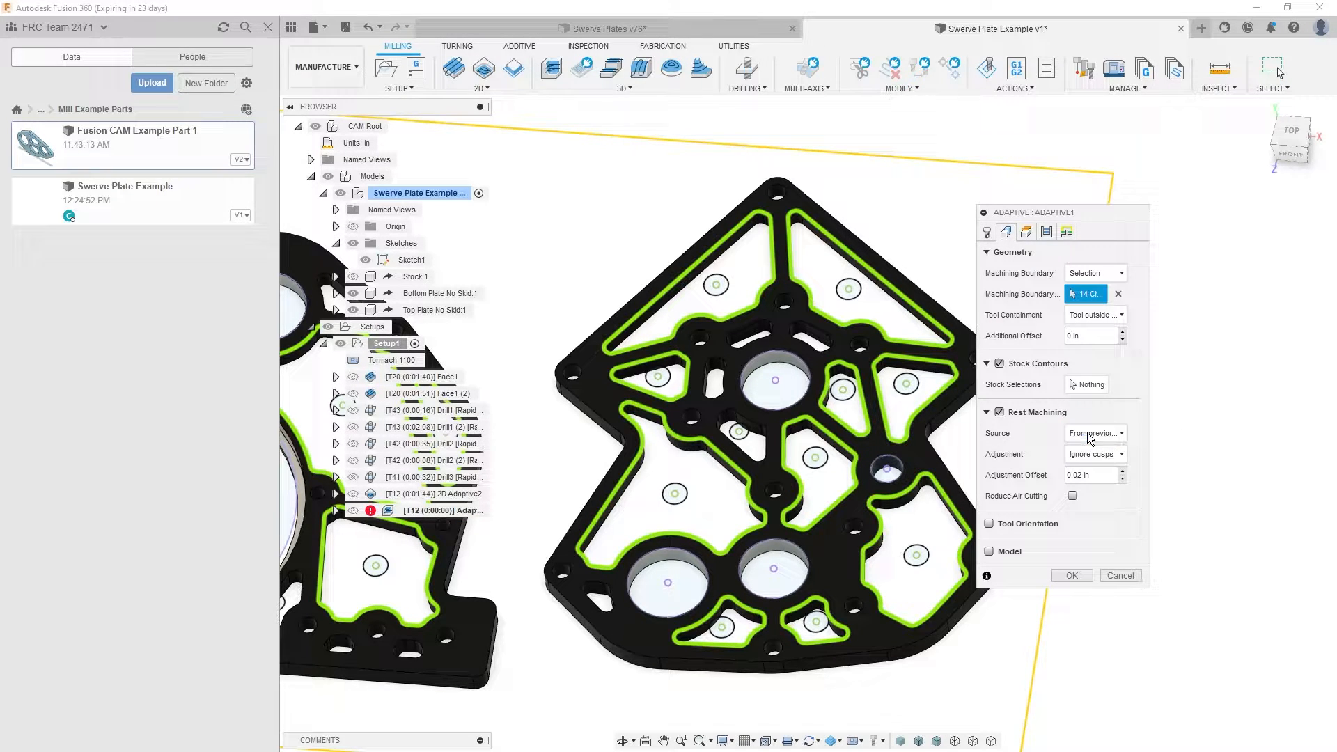
left_click(1000, 412)
middle_click_drag(745, 442, 910, 556)
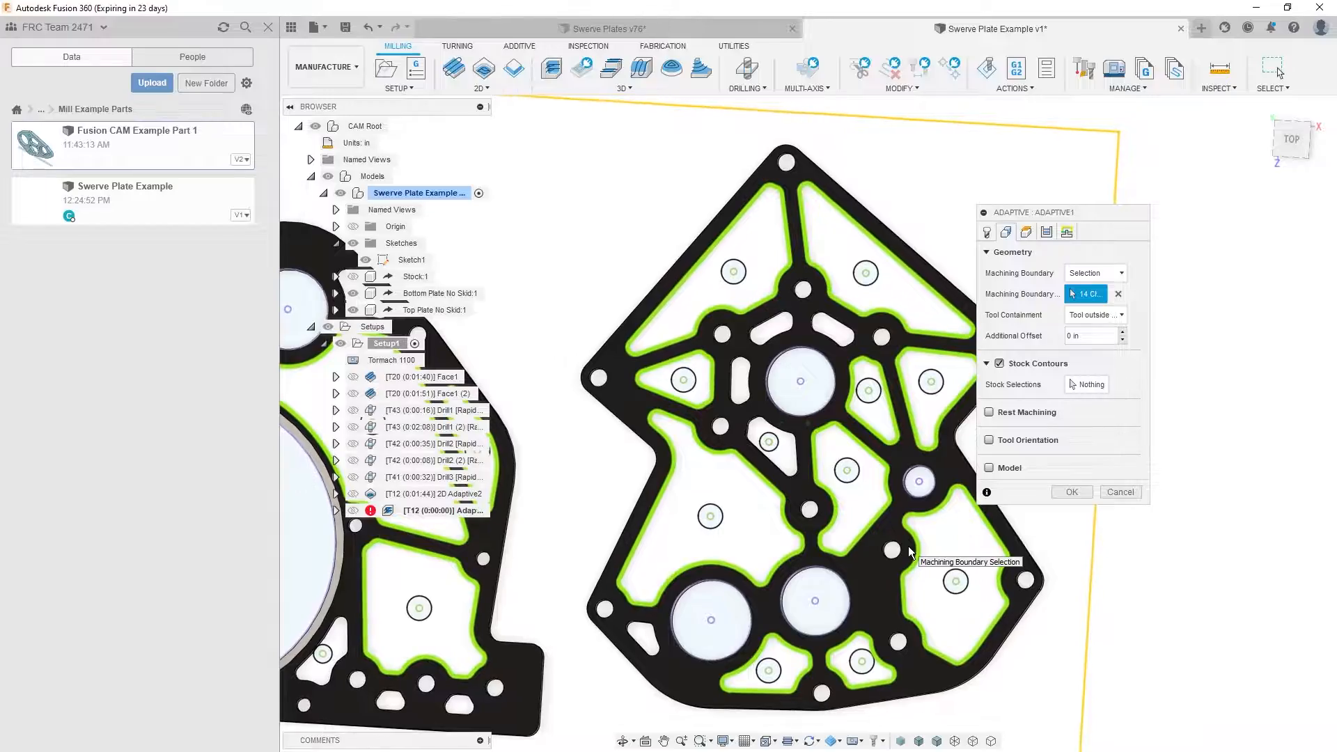
middle_click_drag(909, 552, 926, 487, "shift")
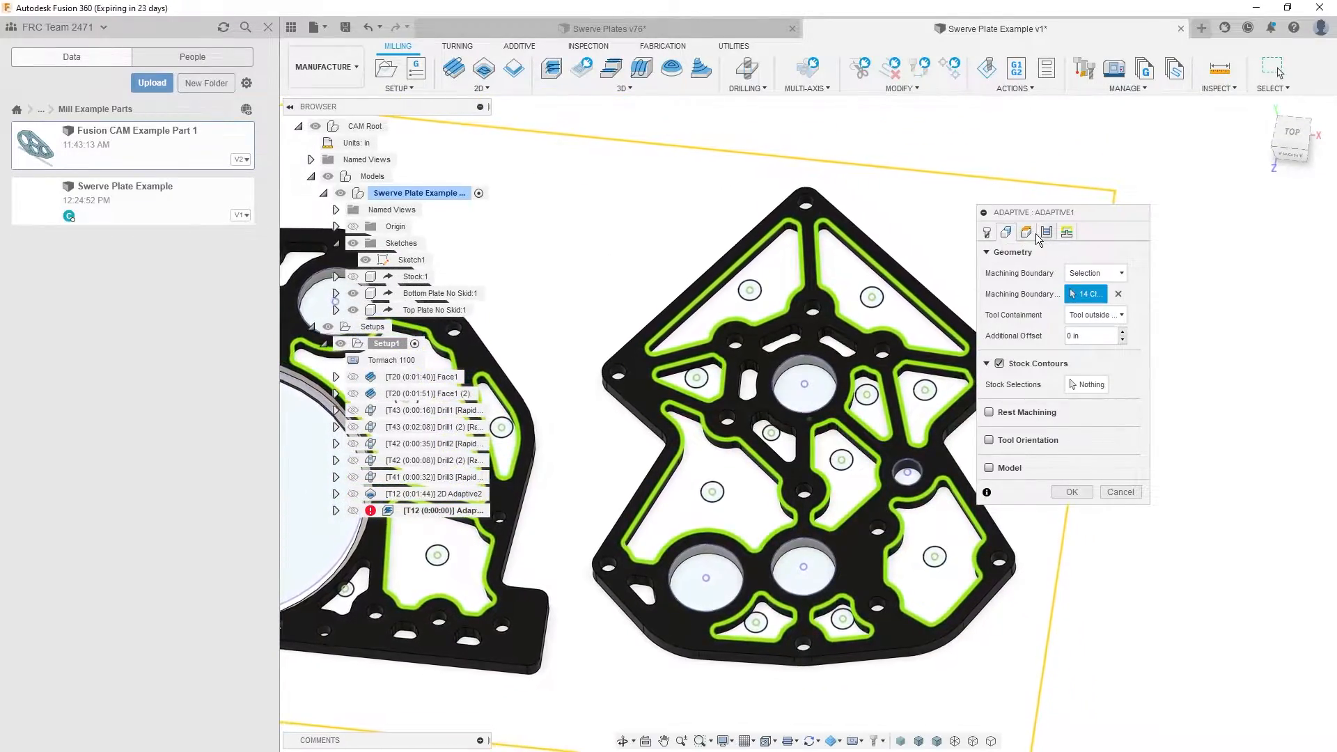
left_click(1034, 234)
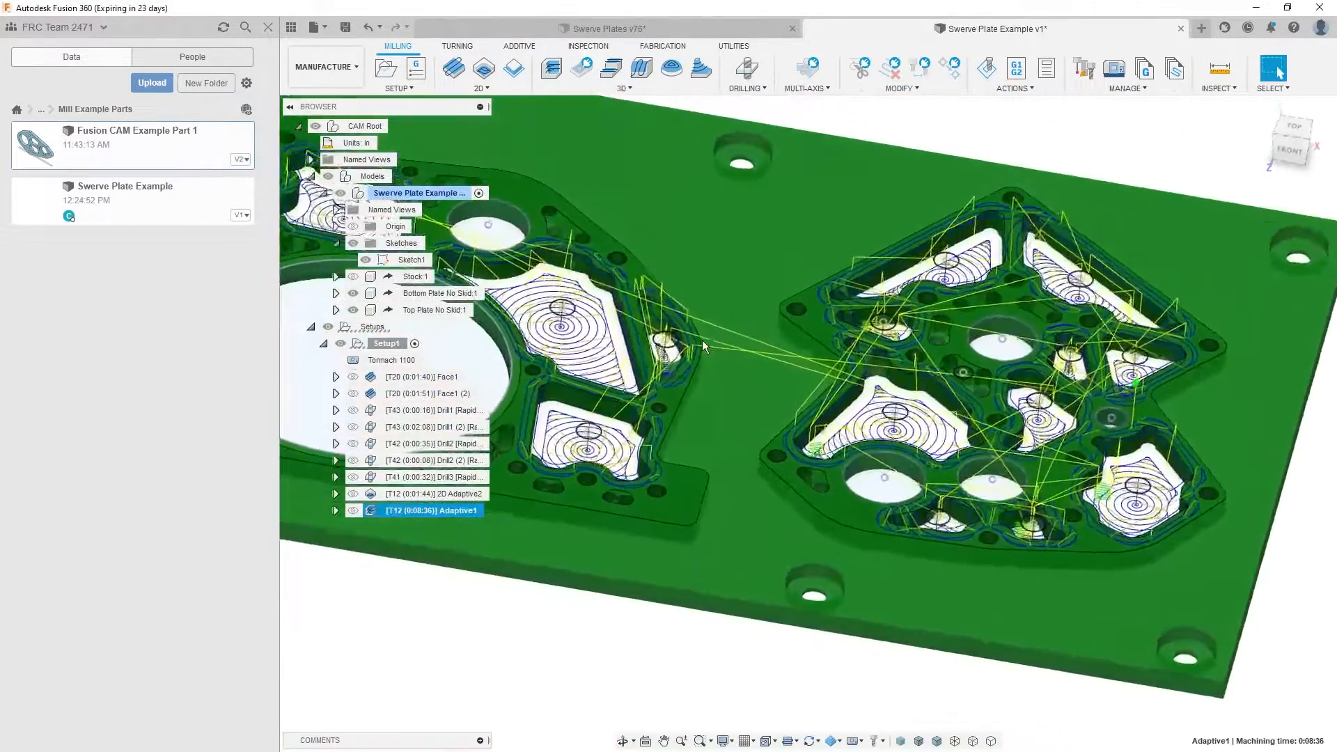
- Inspect the Adaptive1 toolpath in the bottom-plate pockets from several angles, checking the plunge entries and cutting depth
scroll(702, 339, "up", 2)
middle_click_drag(702, 340, 737, 321, "shift")
scroll(731, 321, "up", 6)
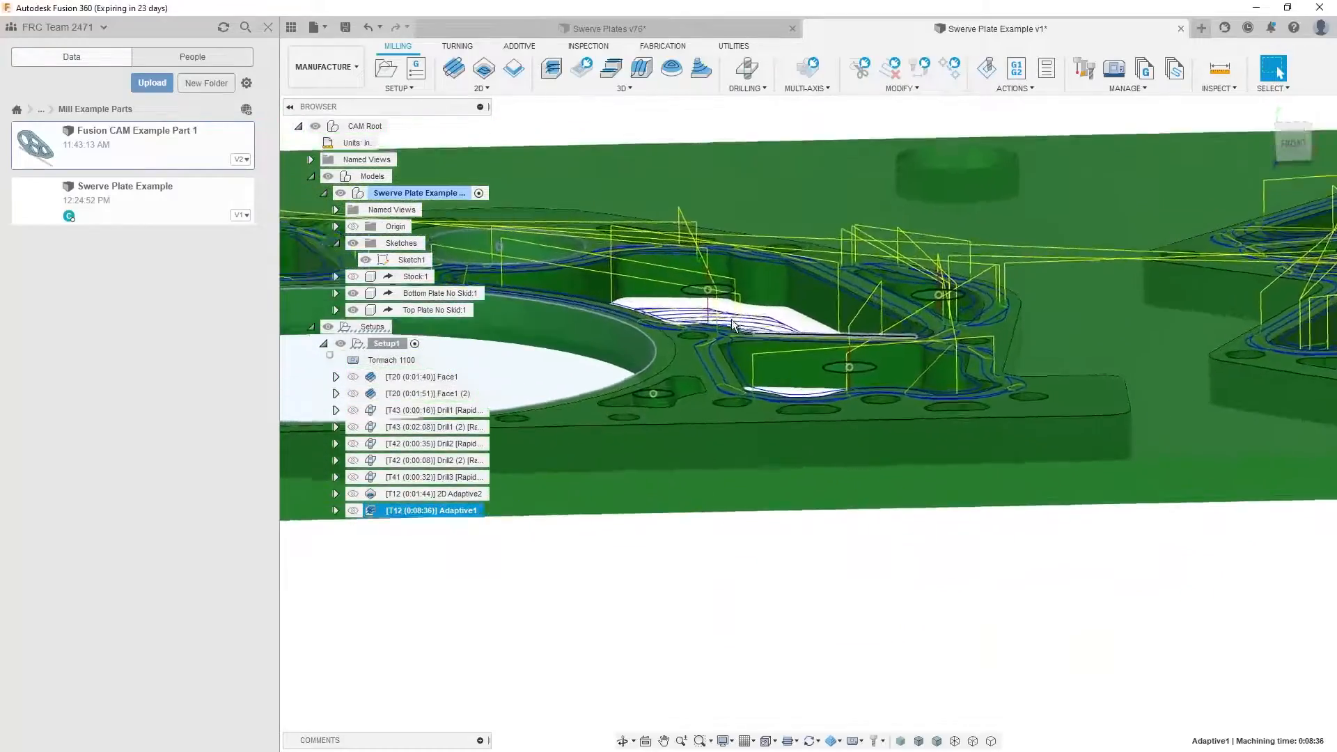
scroll(724, 324, "up", 5)
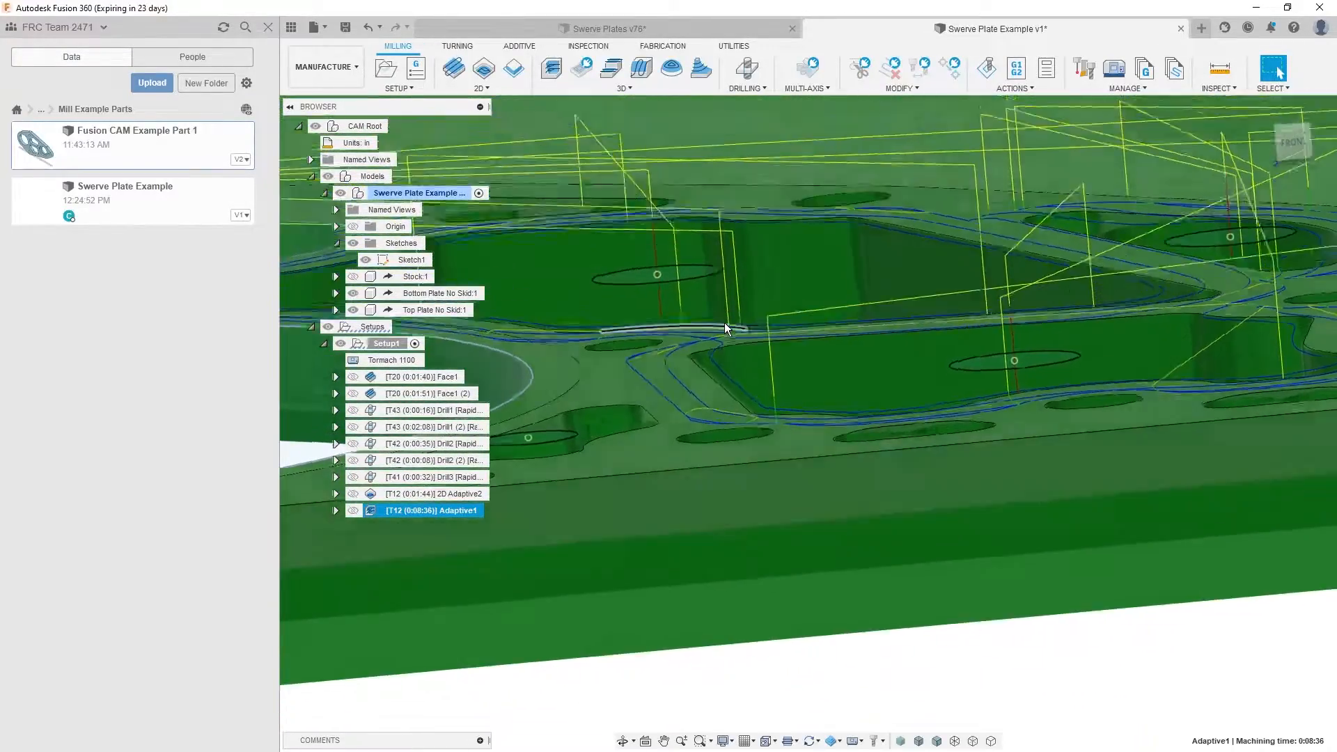
scroll(724, 331, "down", 6)
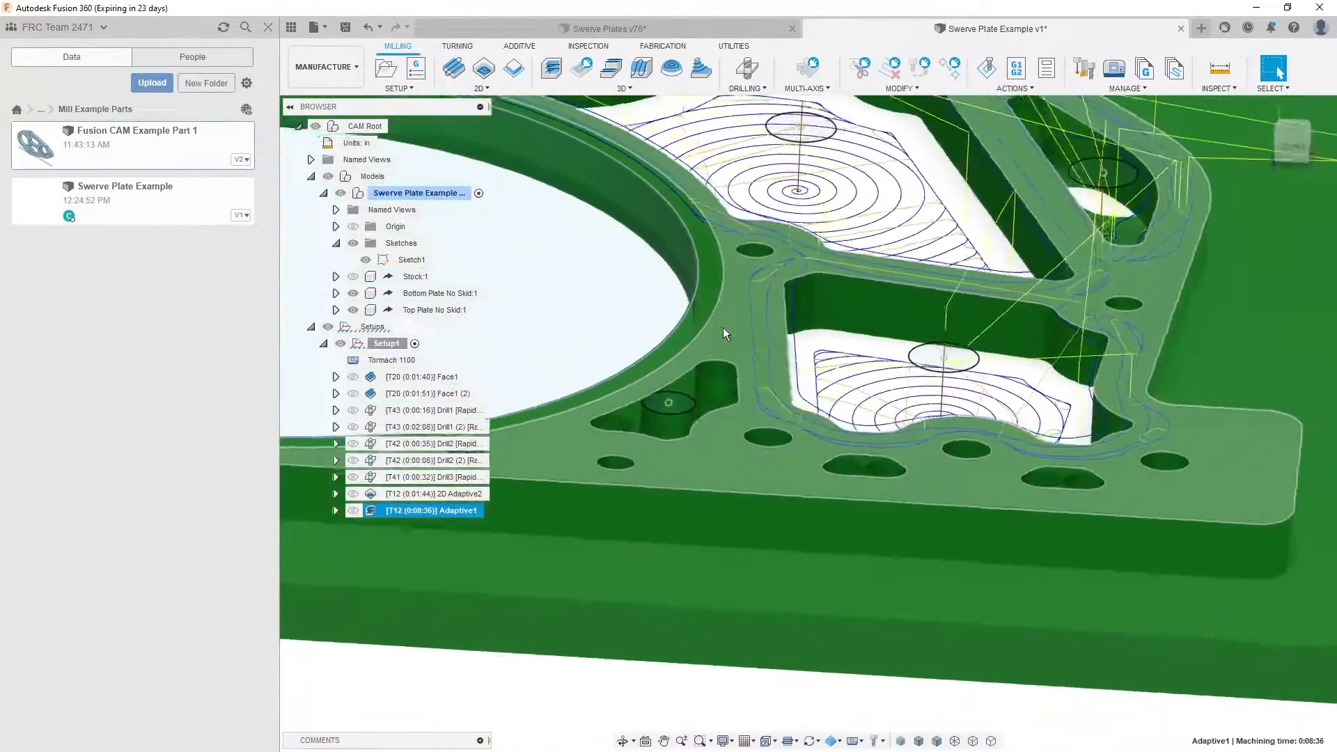
middle_click_drag(735, 333, 736, 332, "shift")
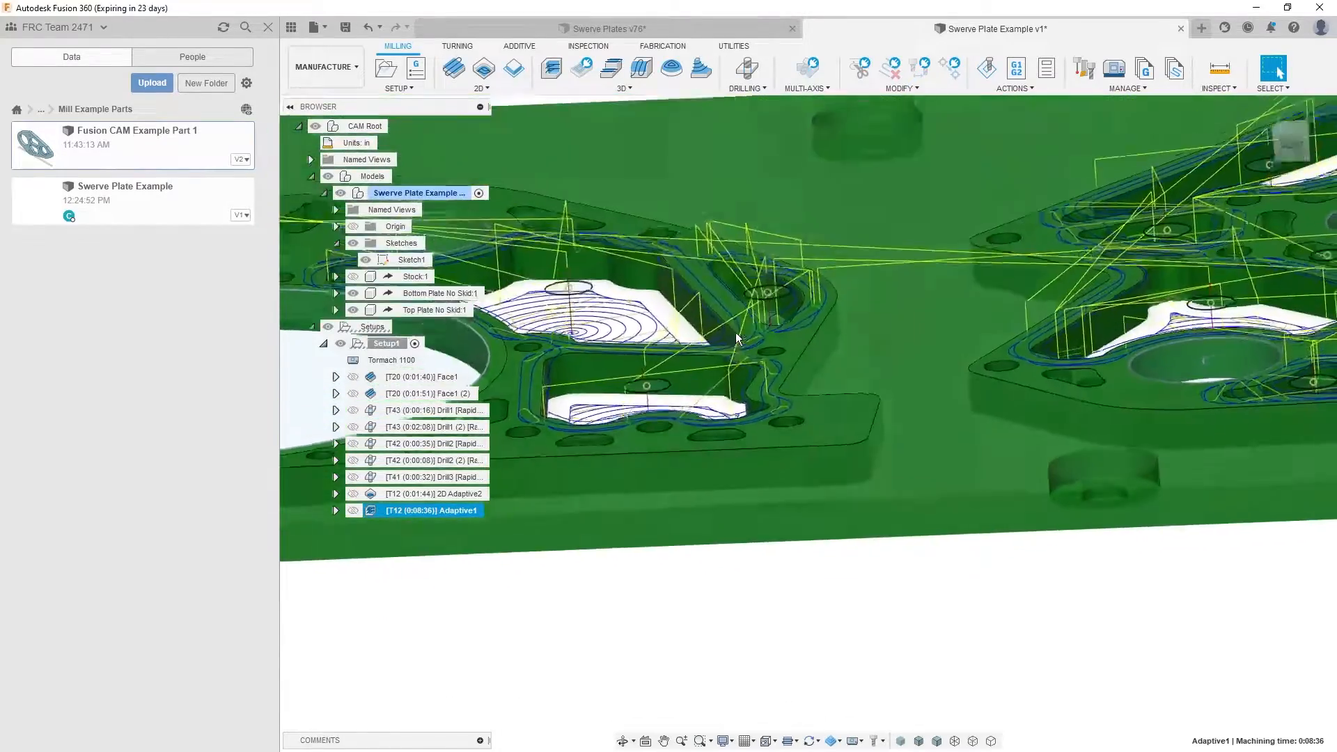
middle_click_drag(880, 454, 711, 429, "shift")
scroll(808, 419, "up", 4)
middle_click_drag(749, 272, 680, 640, "shift")
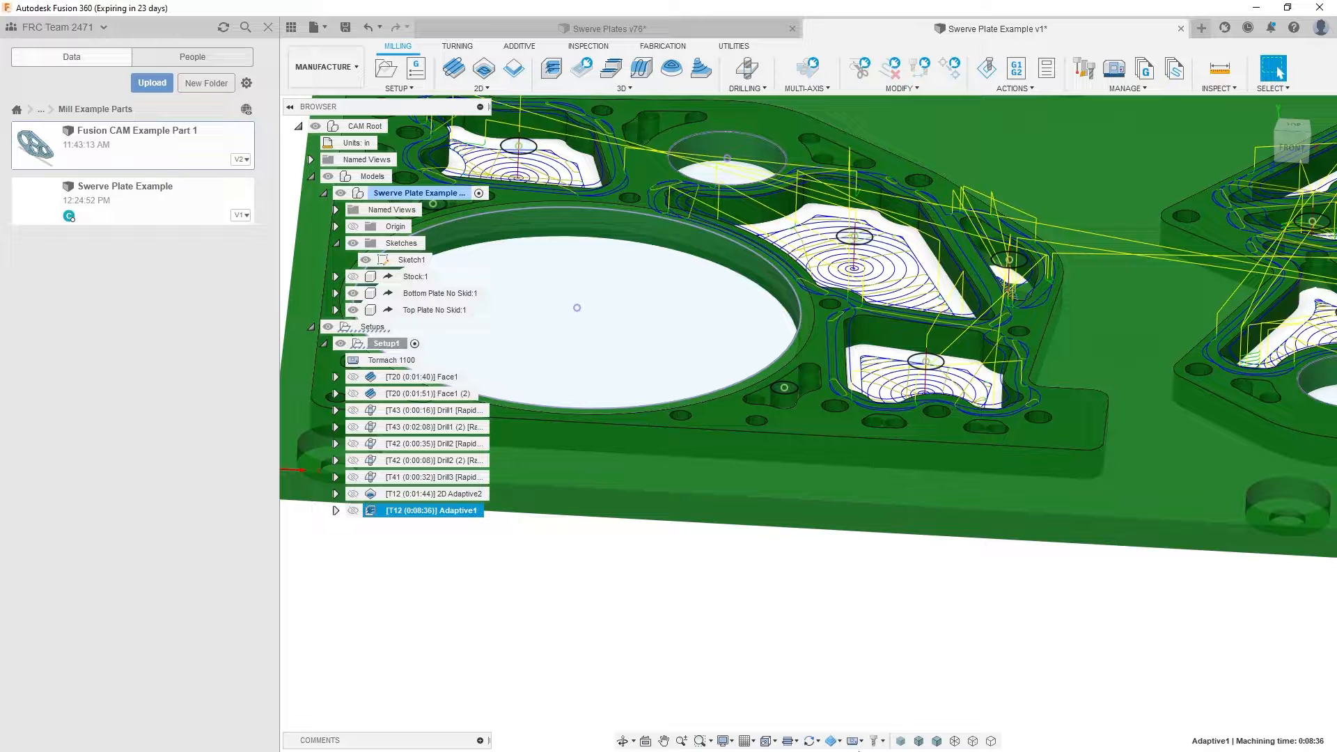
middle_click_drag(936, 673, 922, 630, "shift")
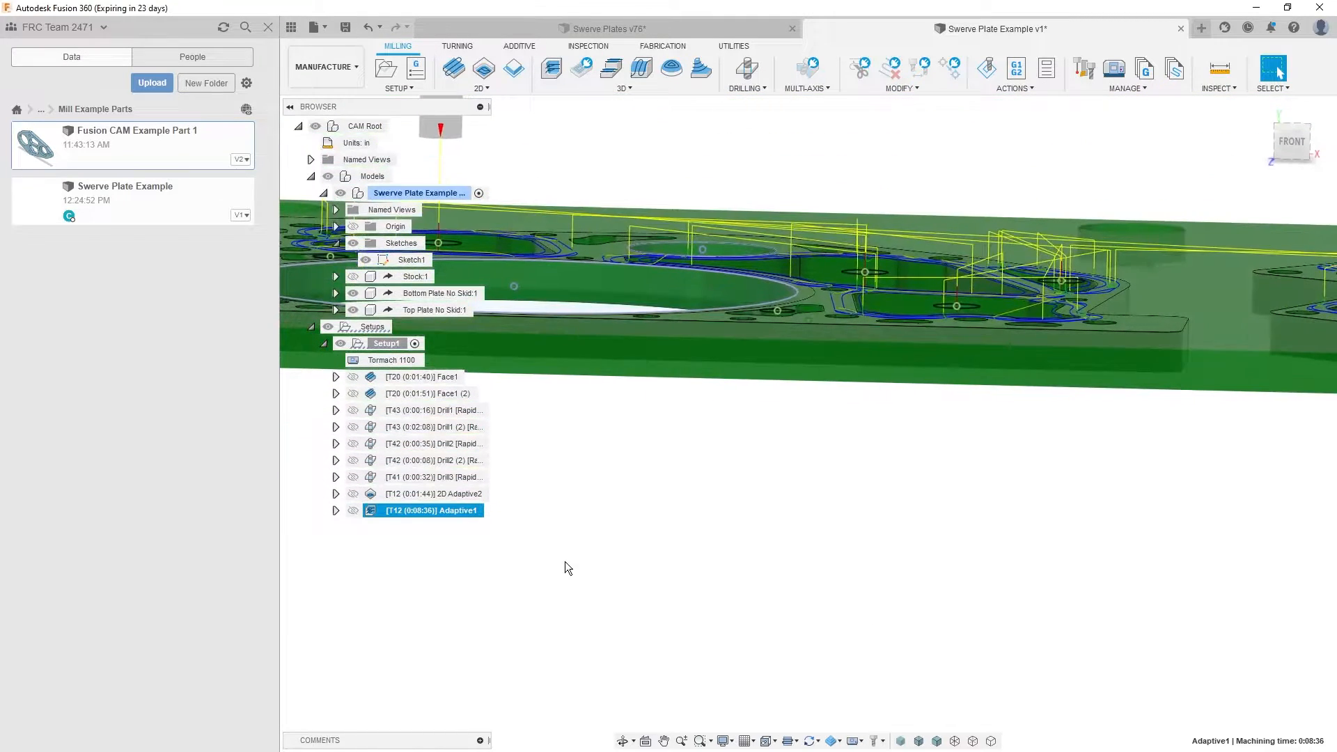
- Display the Face1 (2) toolpath and examine its facing passes across the whole stock
double_click(450, 511)
left_click(439, 513)
left_click(438, 536)
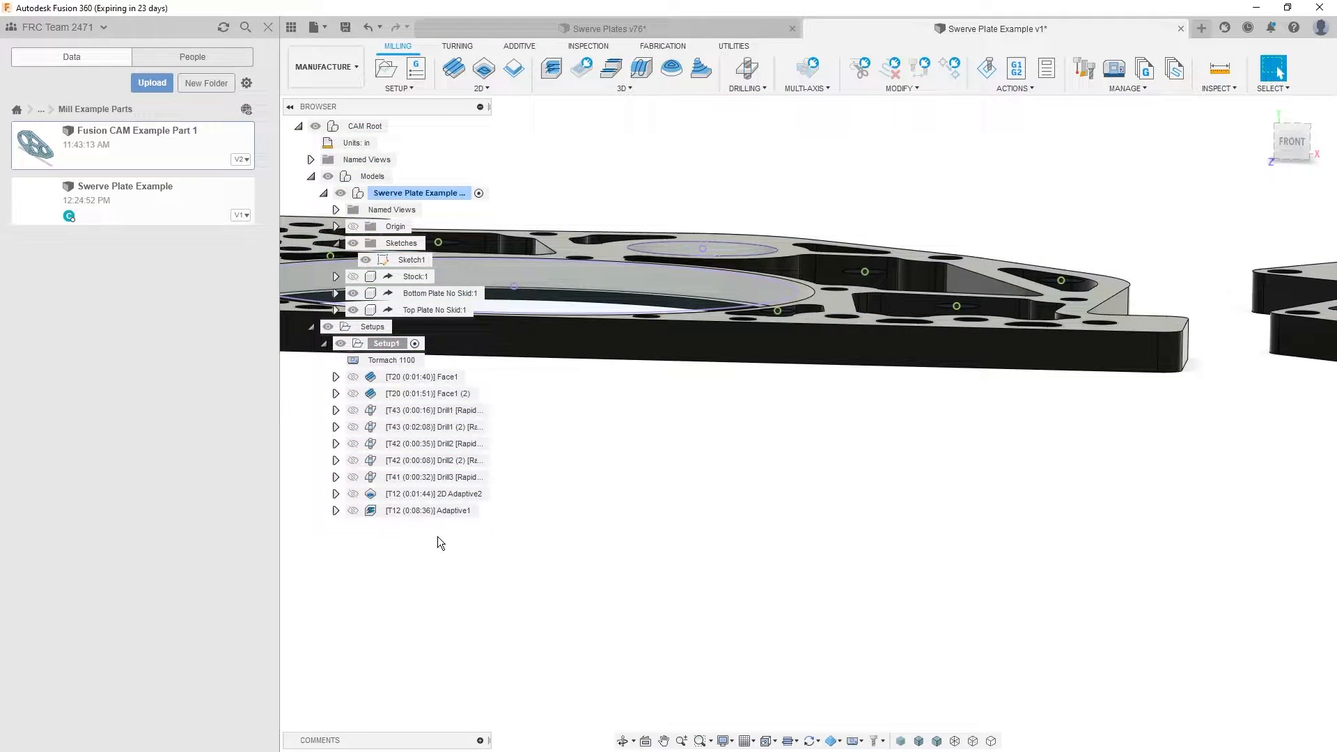
left_click(444, 396)
left_click(433, 398)
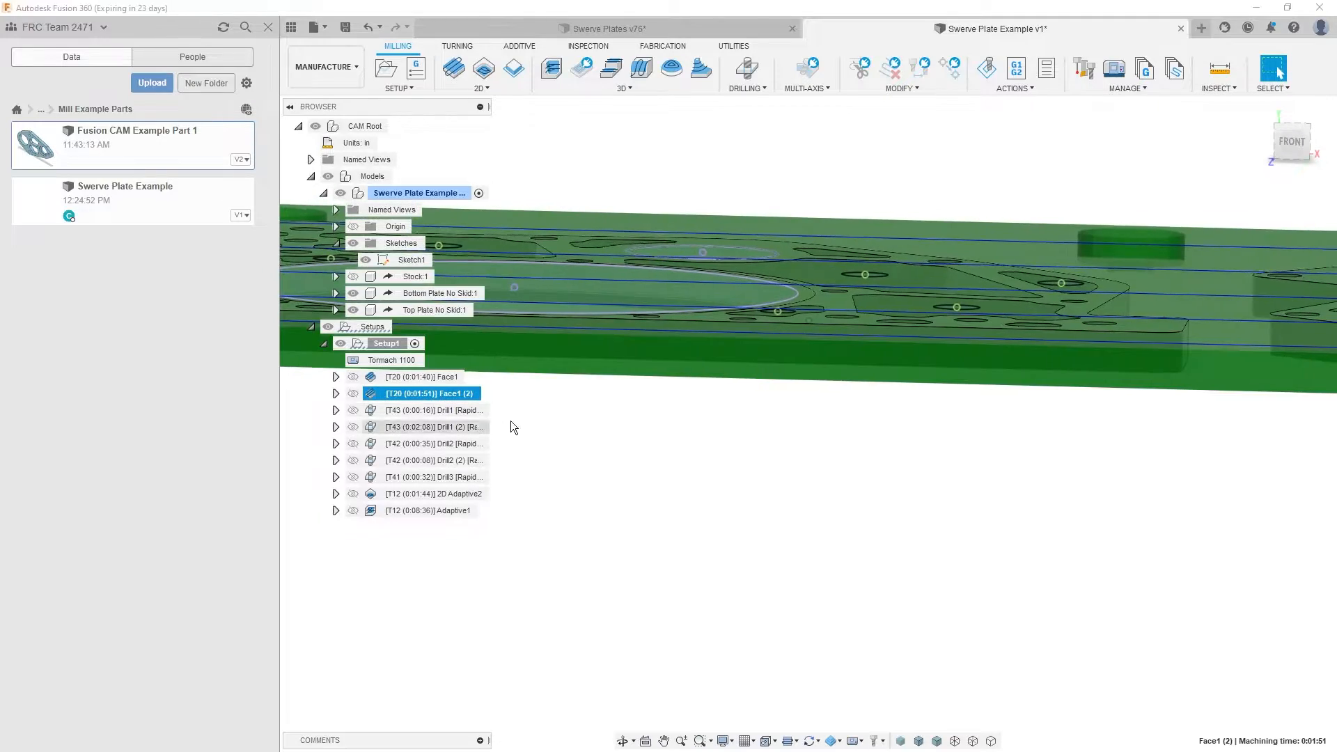
middle_click_drag(737, 362, 747, 425, "shift")
scroll(907, 323, "down", 3)
middle_click_drag(906, 323, 616, 403, "shift")
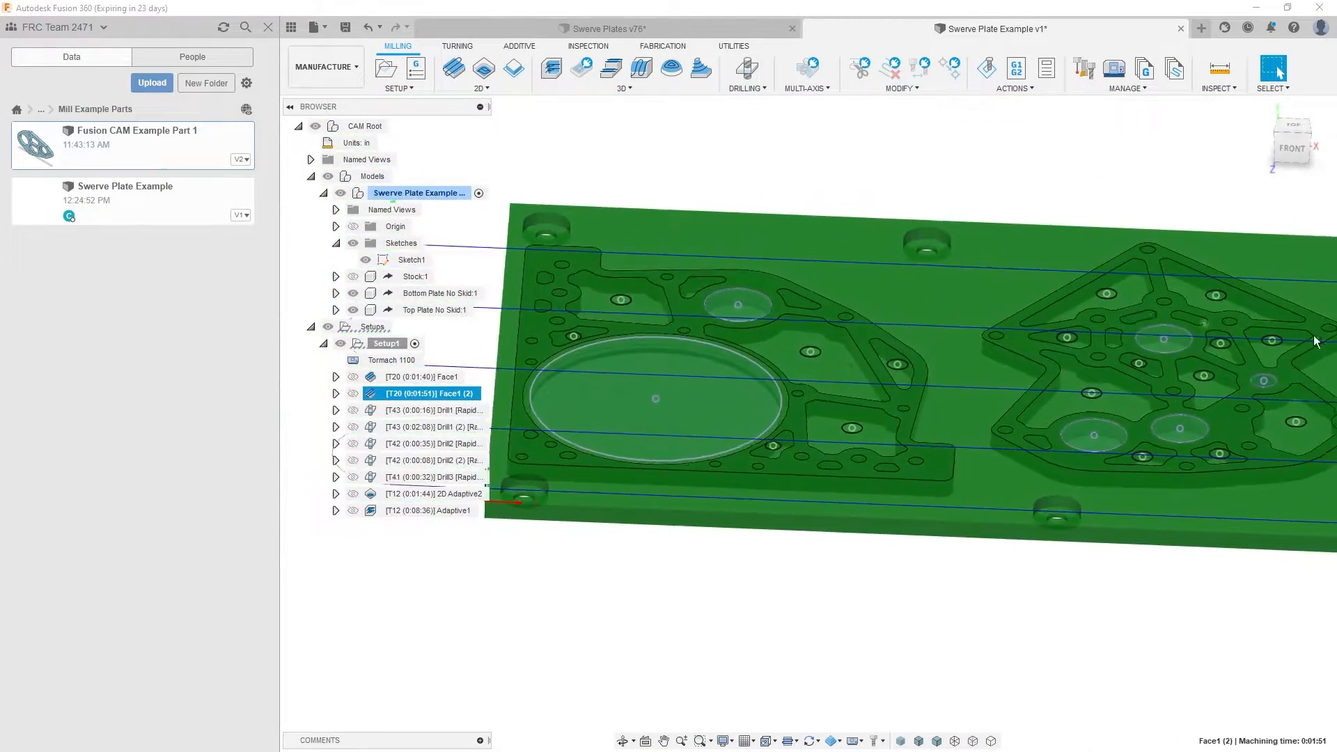
scroll(755, 355, "down", 3)
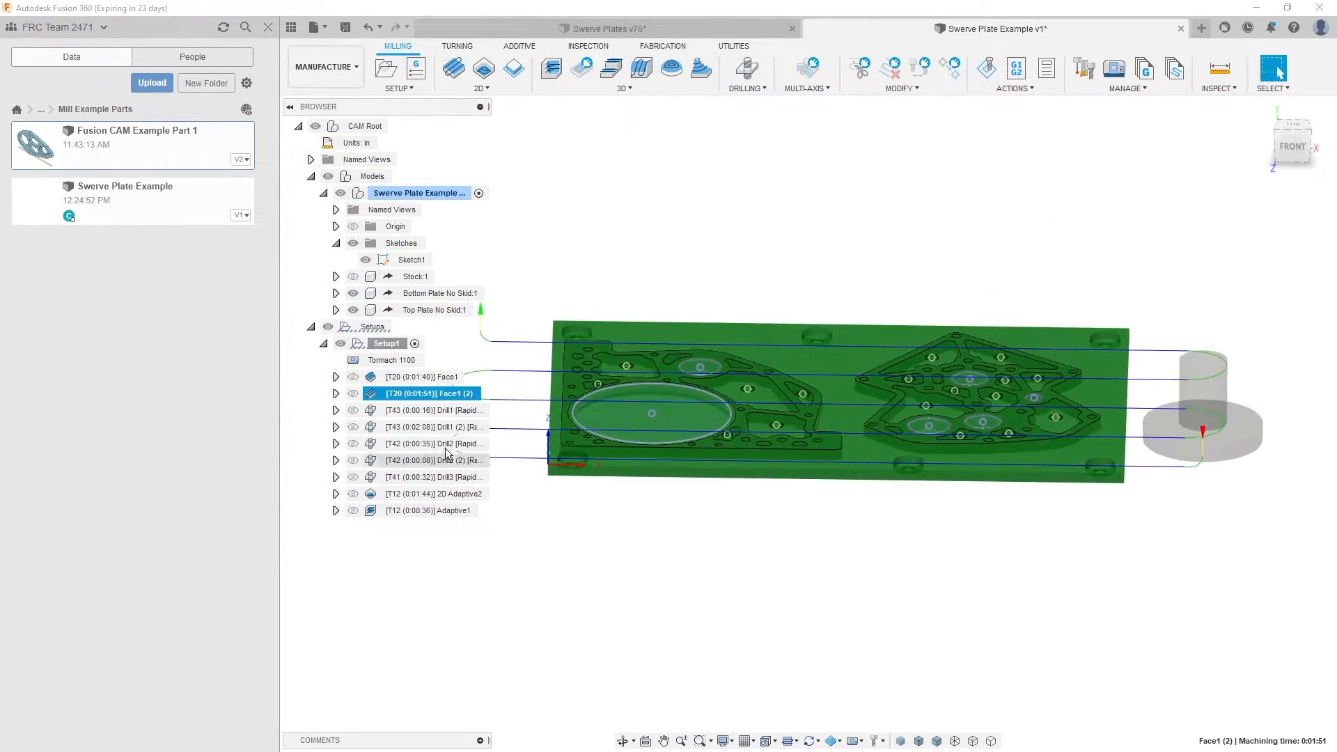
left_click(387, 344)
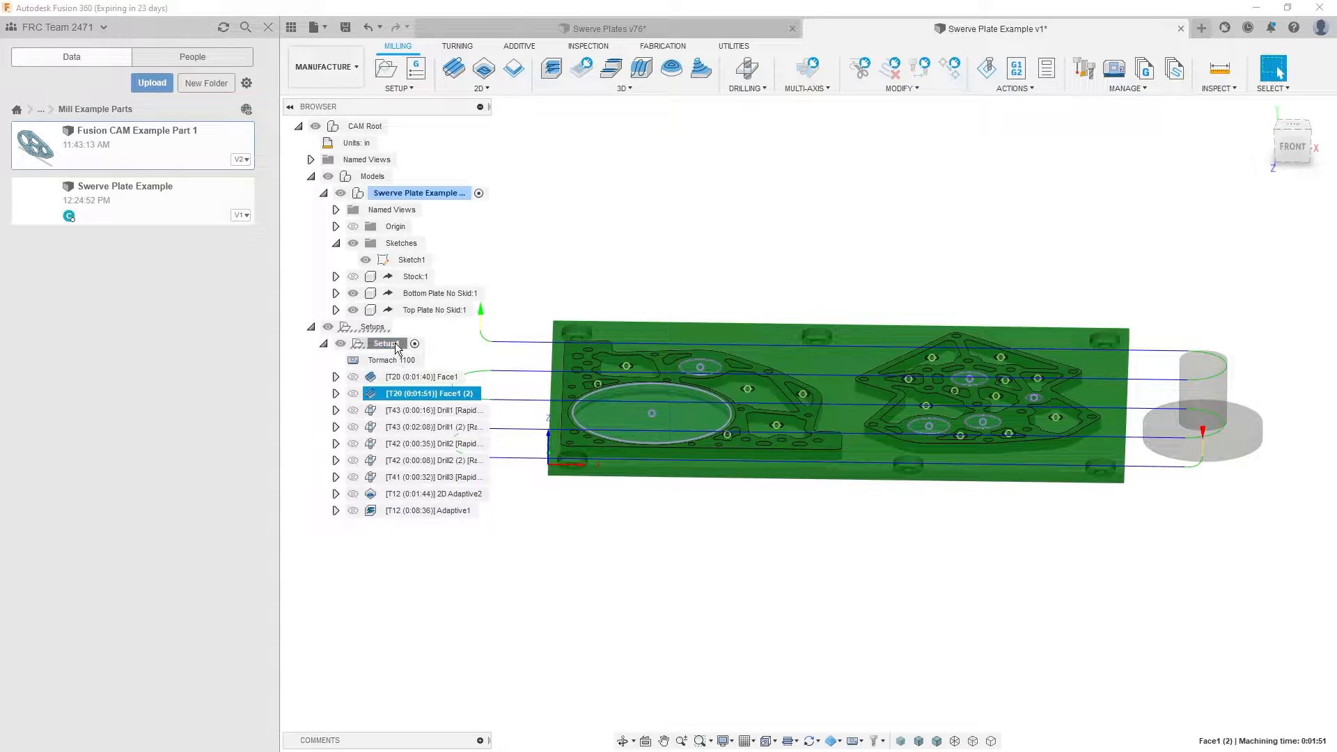
- Display the Adaptive1 toolpath and examine the stacked cutting levels inside a small pocket close up
scroll(698, 407, "up", 10)
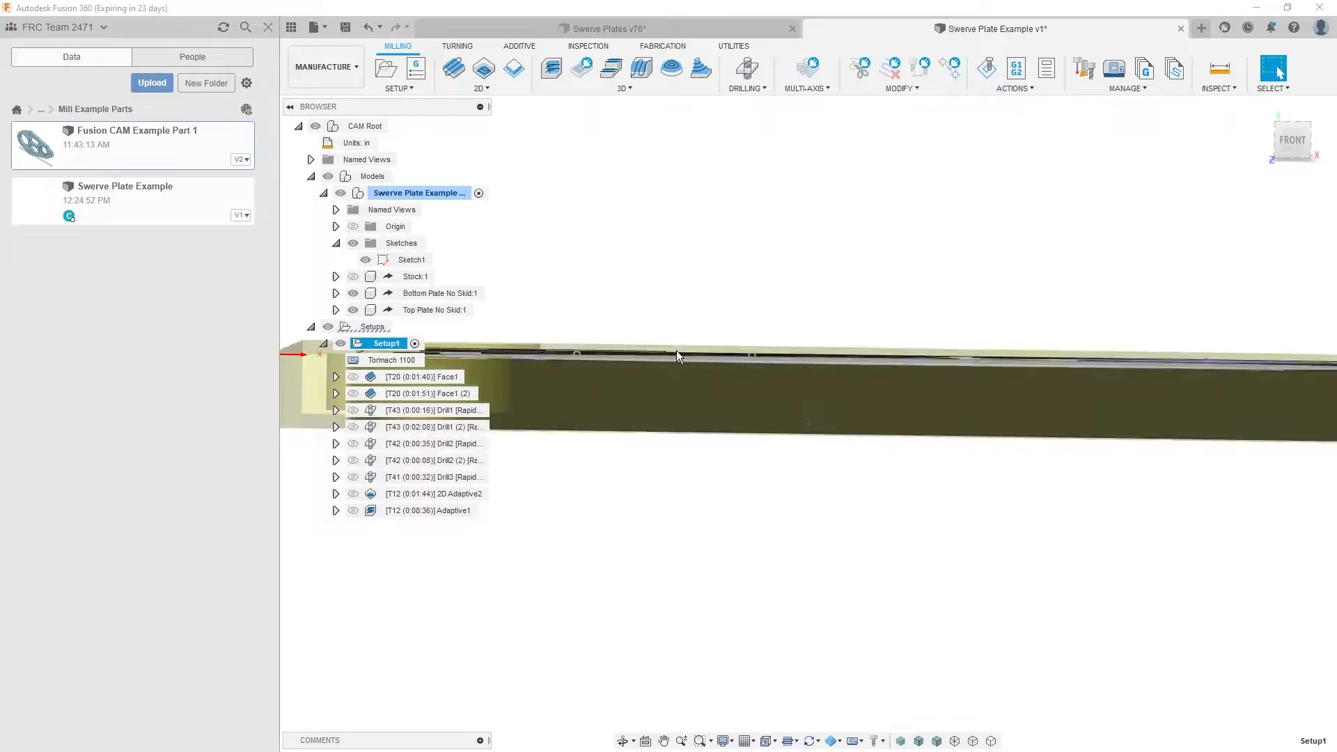
left_click(433, 516)
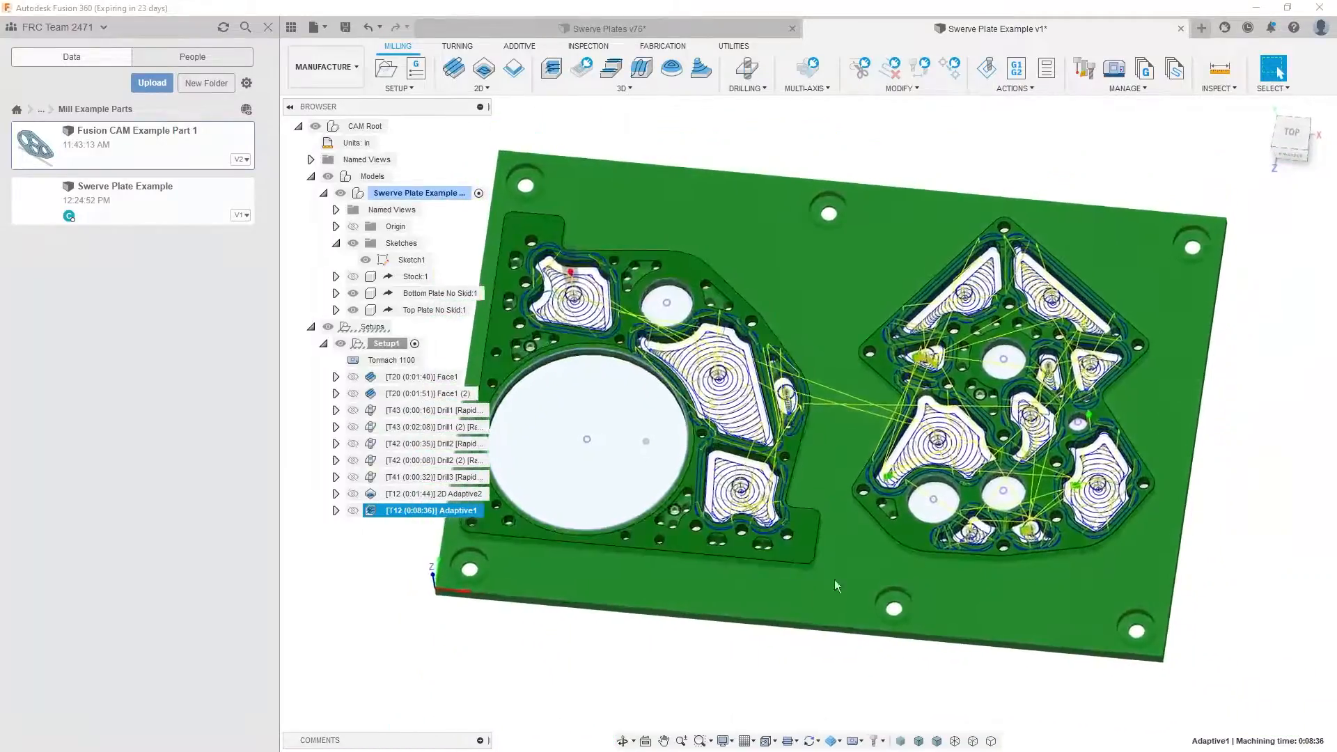
left_click(587, 639)
left_click(459, 511)
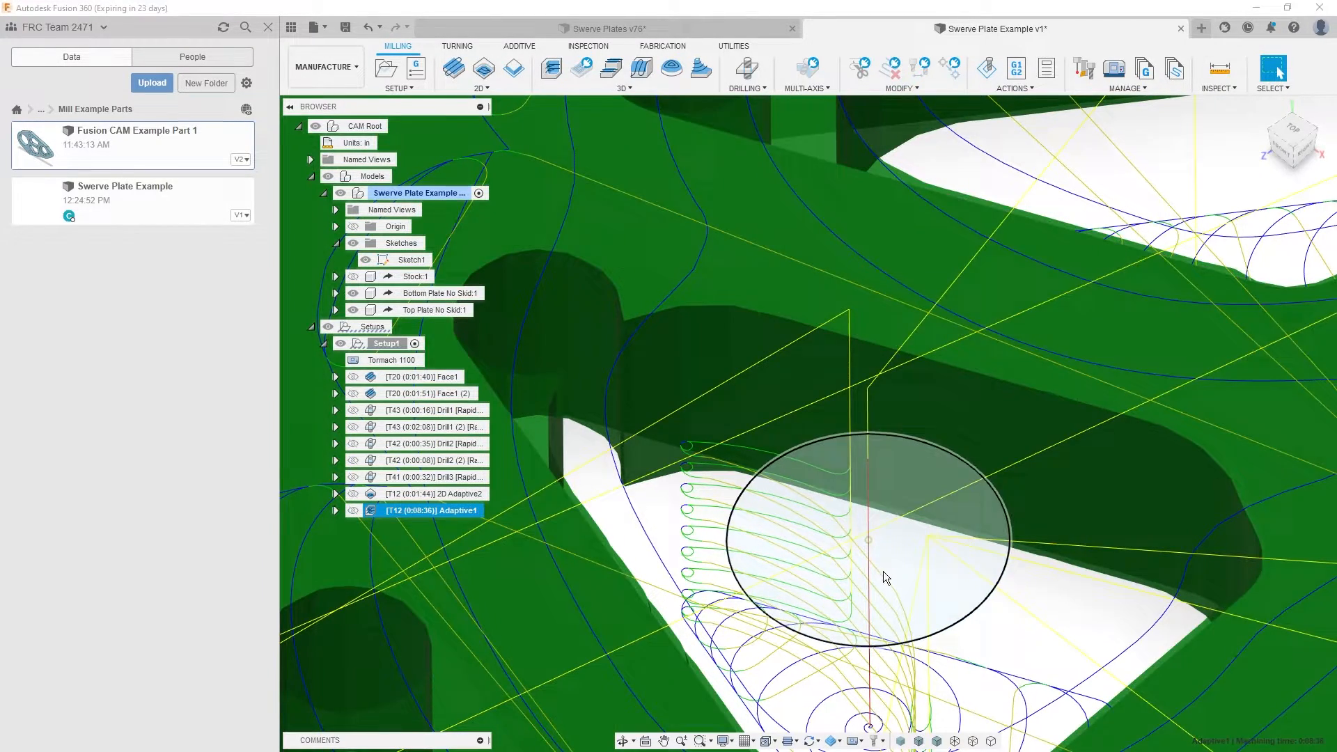
middle_click_drag(807, 512, 856, 538, "shift")
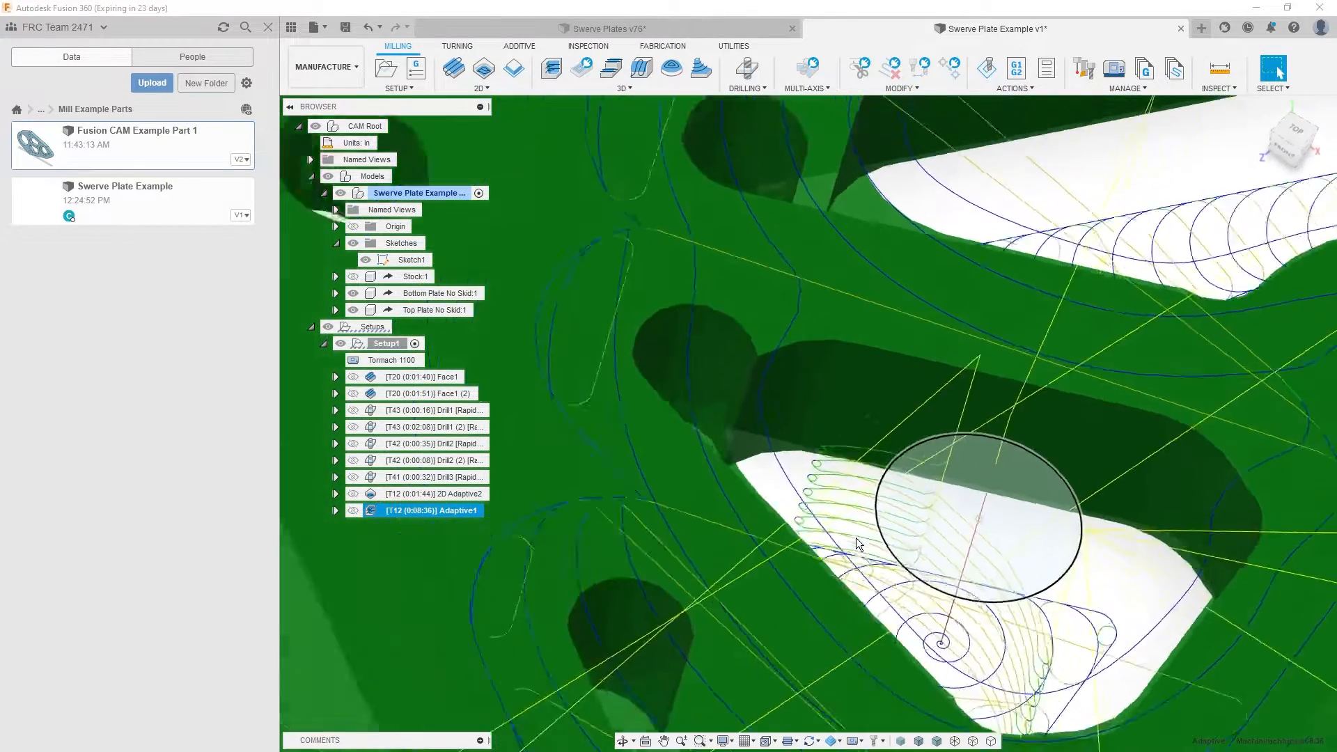
scroll(858, 544, "down", 10)
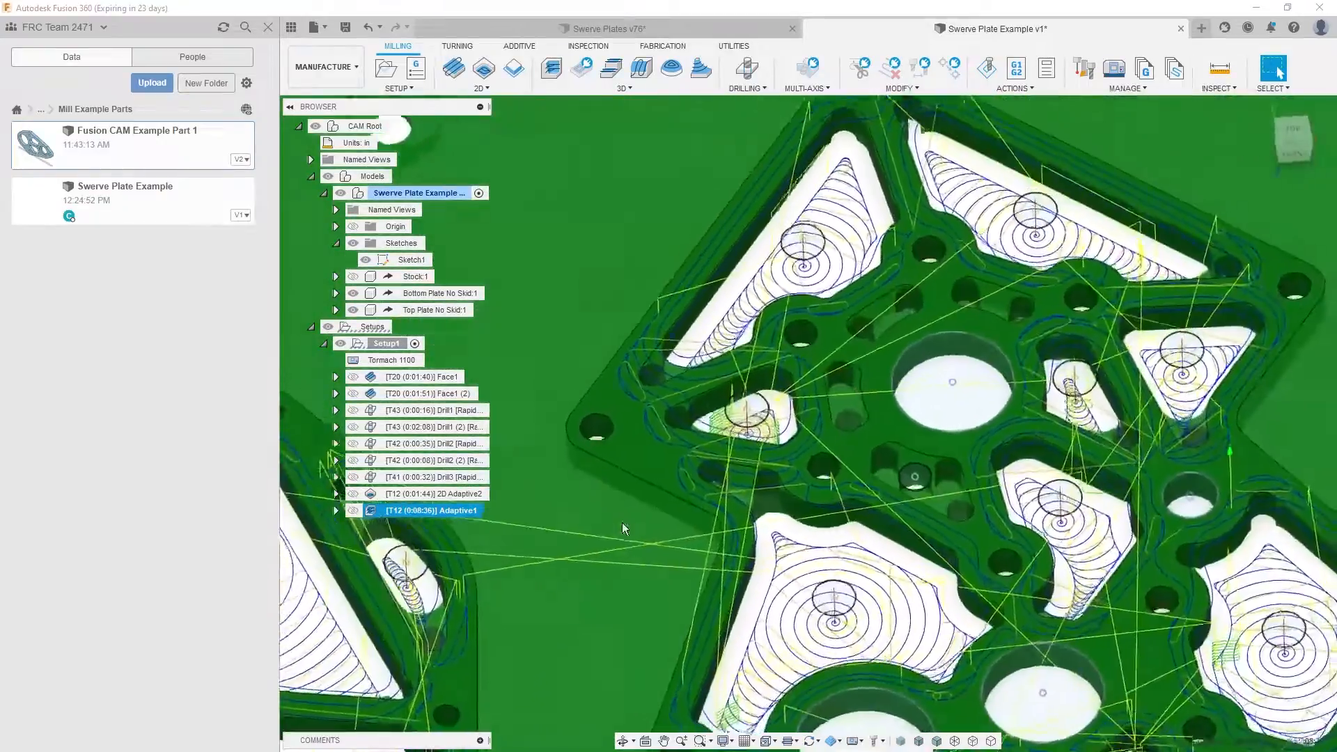
- Inspect the Adaptive1 passes, entries and linking moves across the top plate's pockets from several angles
middle_click_drag(622, 523, 926, 432, "shift")
scroll(625, 525, "down", 4)
scroll(772, 537, "down", 3)
scroll(940, 390, "up", 4)
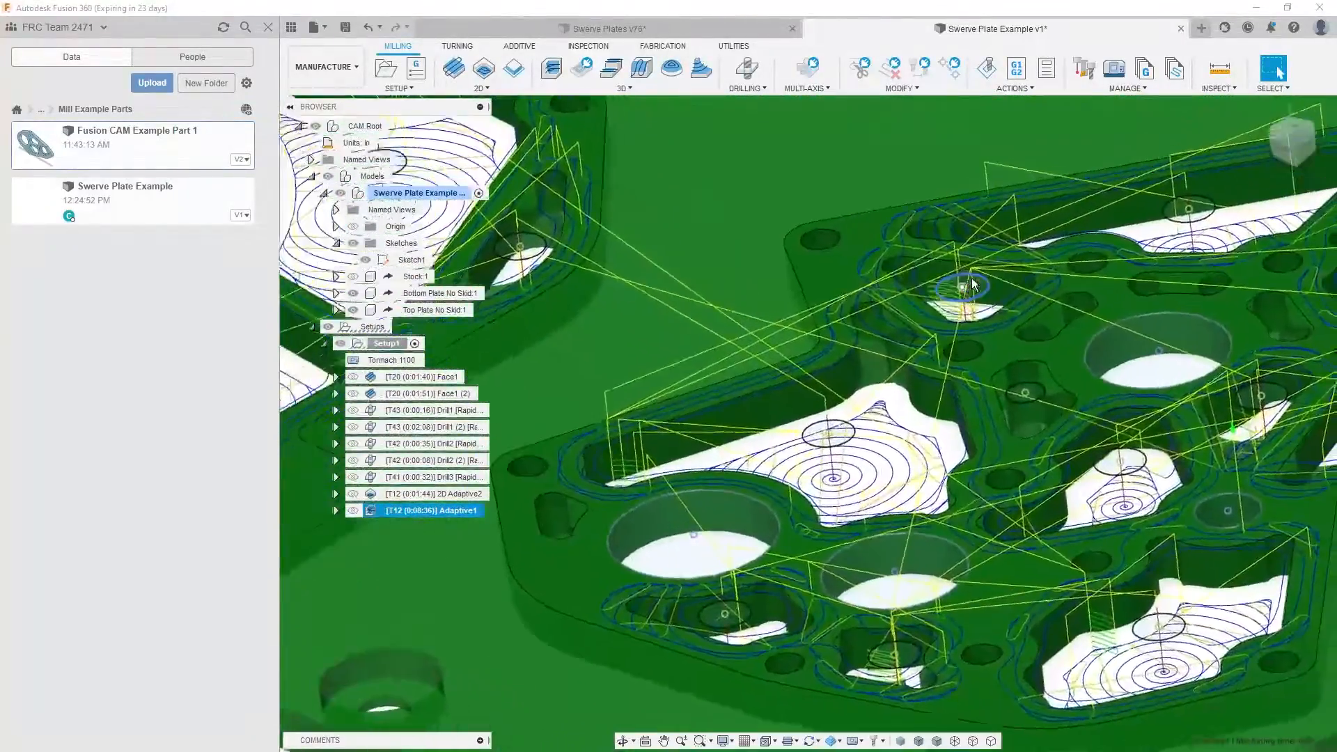
middle_click_drag(973, 284, 878, 361, "shift")
scroll(901, 322, "up", 2)
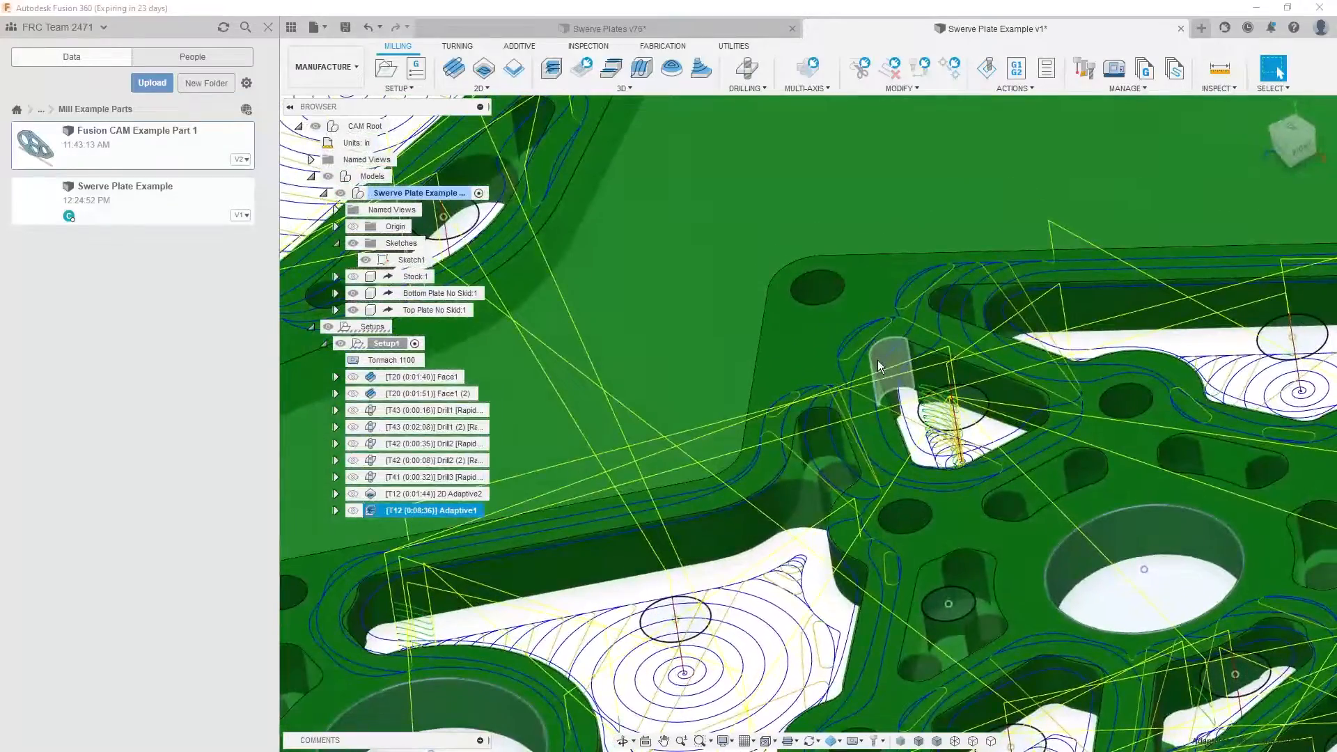
scroll(919, 403, "up", 2)
middle_click_drag(919, 402, 837, 534, "shift")
scroll(816, 444, "up", 2)
scroll(852, 558, "down", 1)
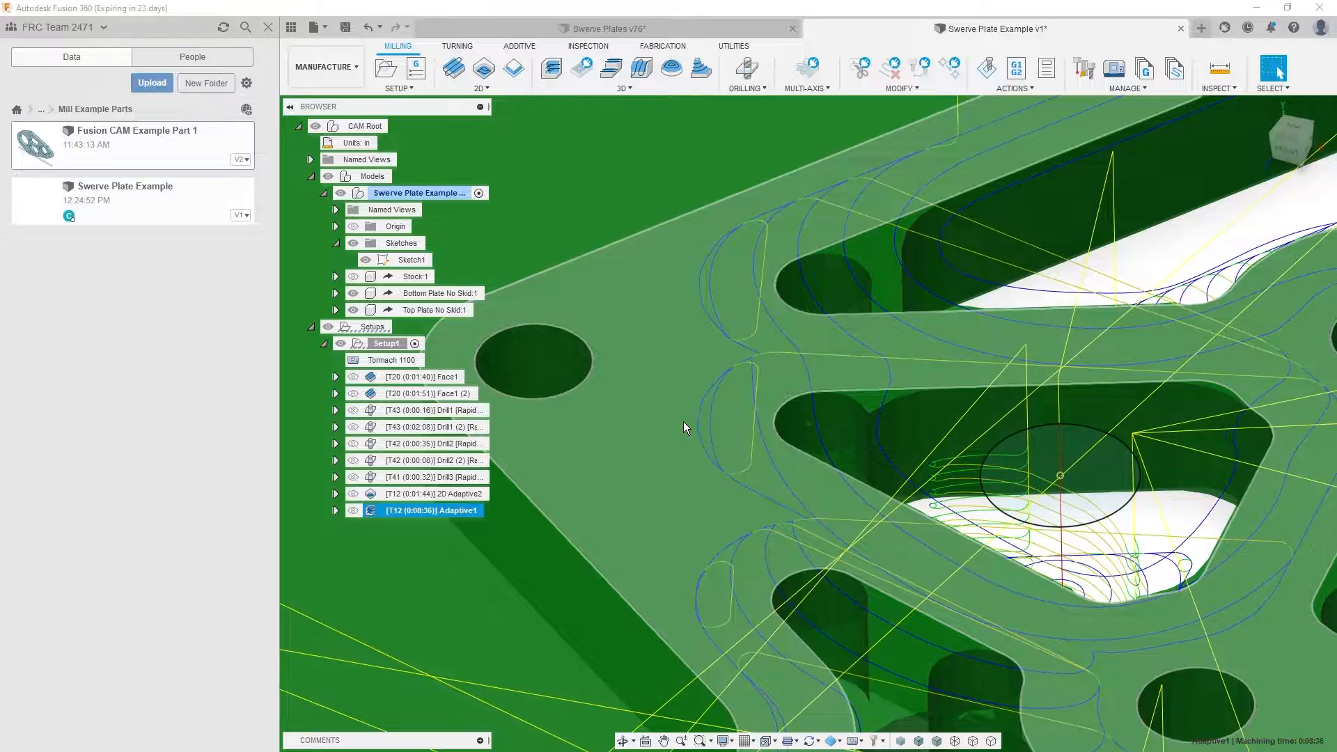
scroll(779, 429, "down", 5)
middle_click_drag(779, 429, 486, 503, "shift")
- Edit Adaptive1 to start from the bottom plate's top face with 0.3 in roughing and fine stepdowns, and regenerate the toolpath
double_click(474, 510)
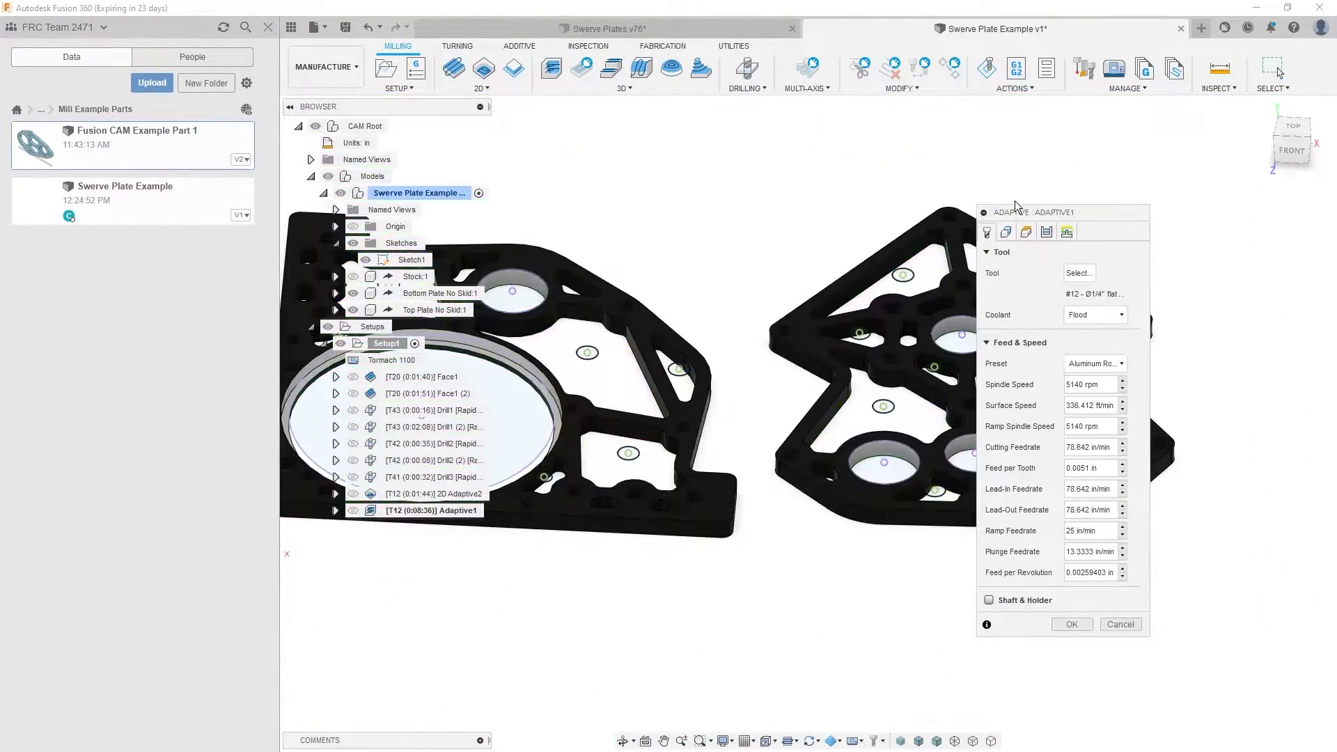
left_click(1026, 235)
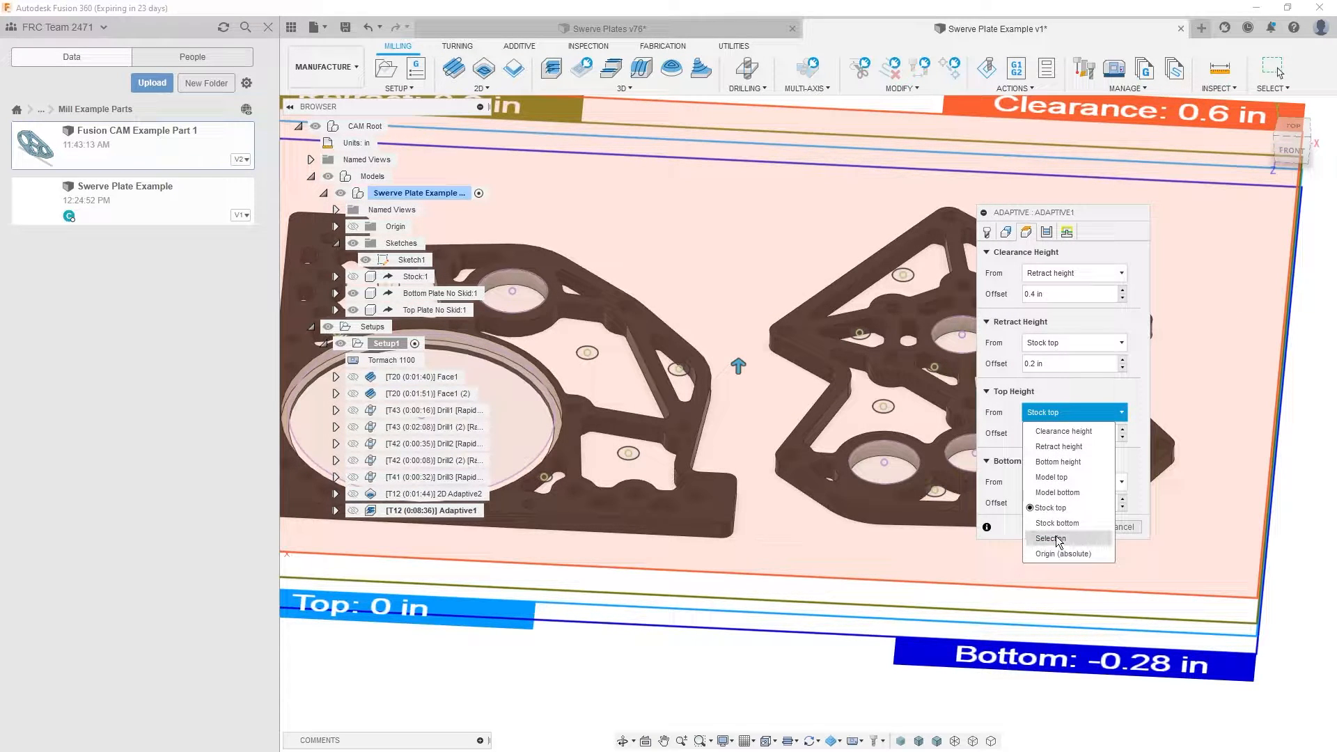
left_click(1053, 538)
left_click(721, 507)
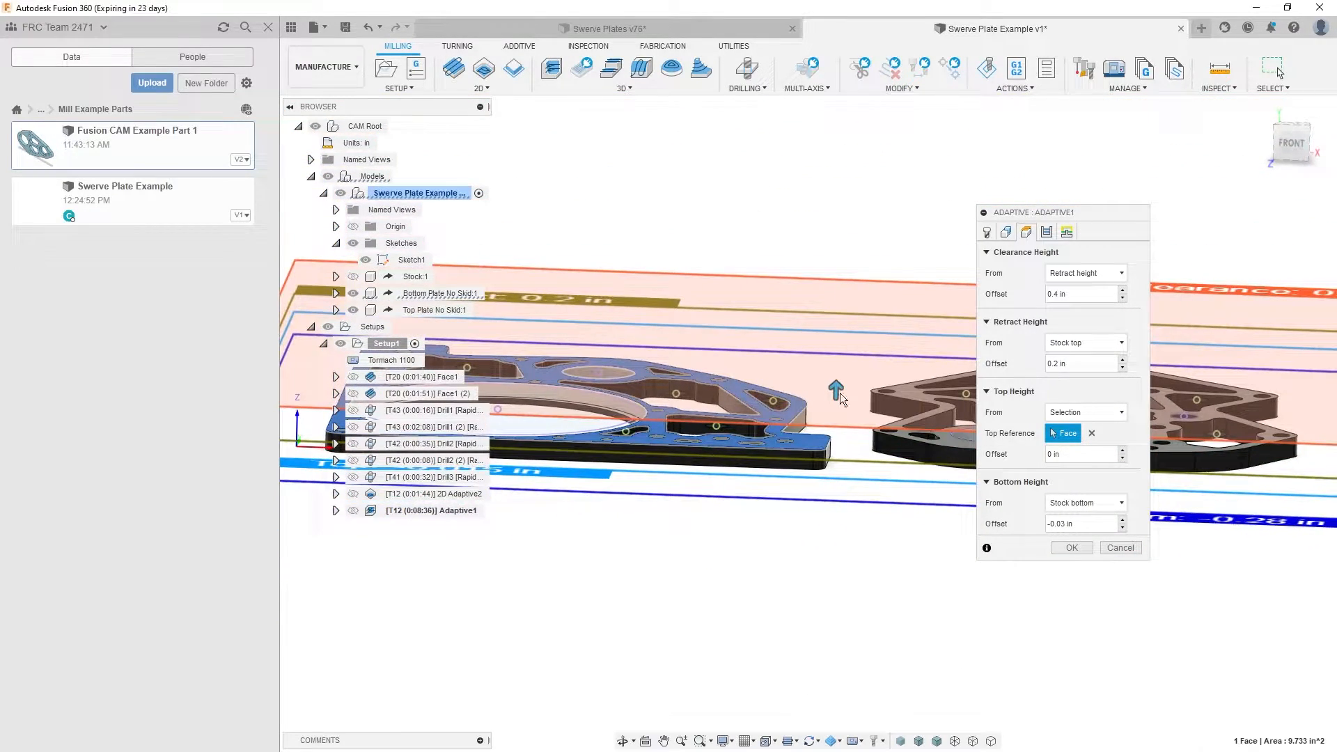
middle_click_drag(840, 393, 732, 417, "shift")
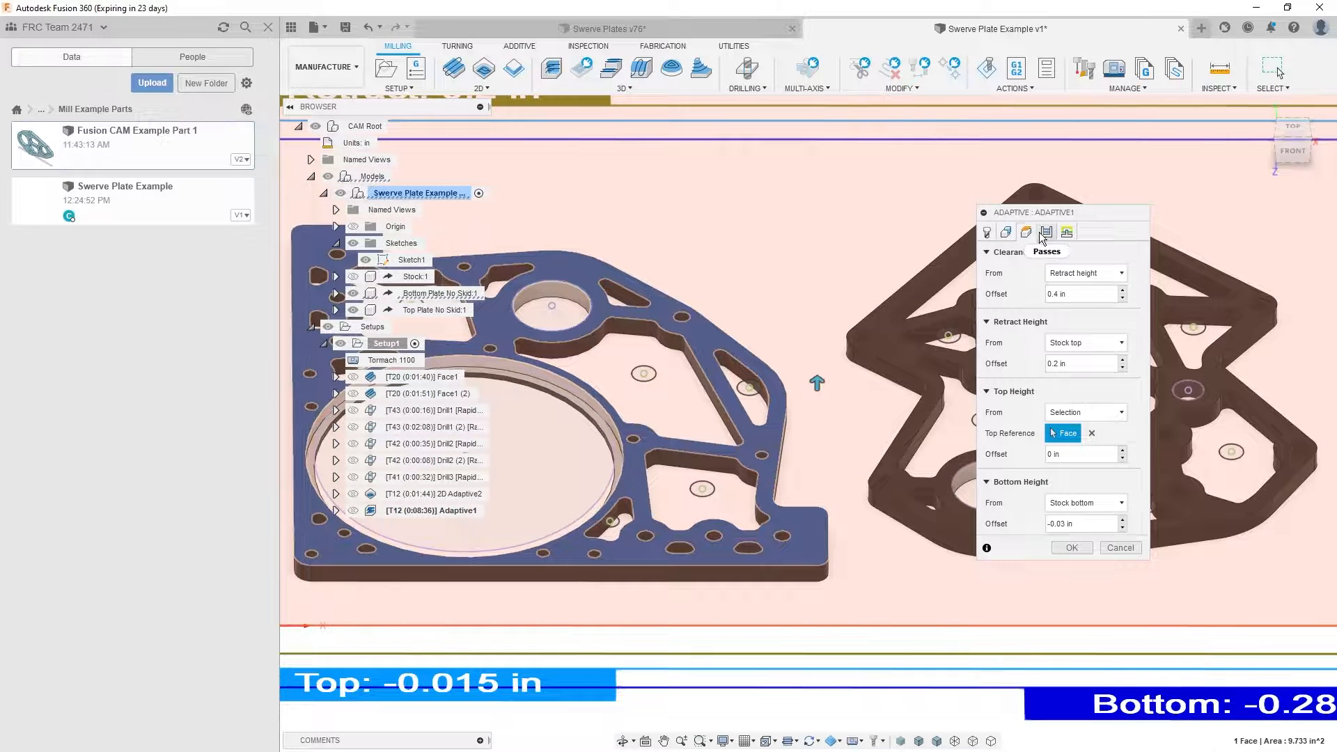
middle_click_drag(1201, 207, 1058, 230, "shift")
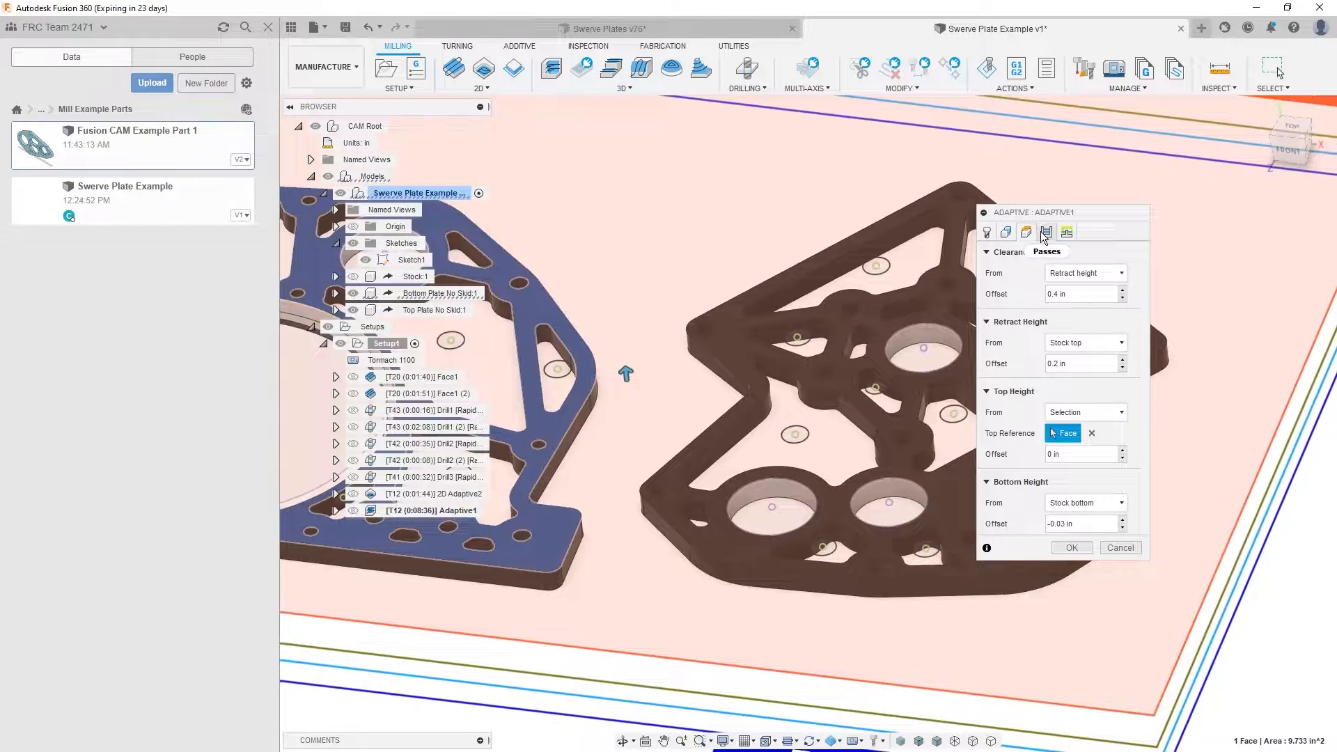
left_click(1046, 233)
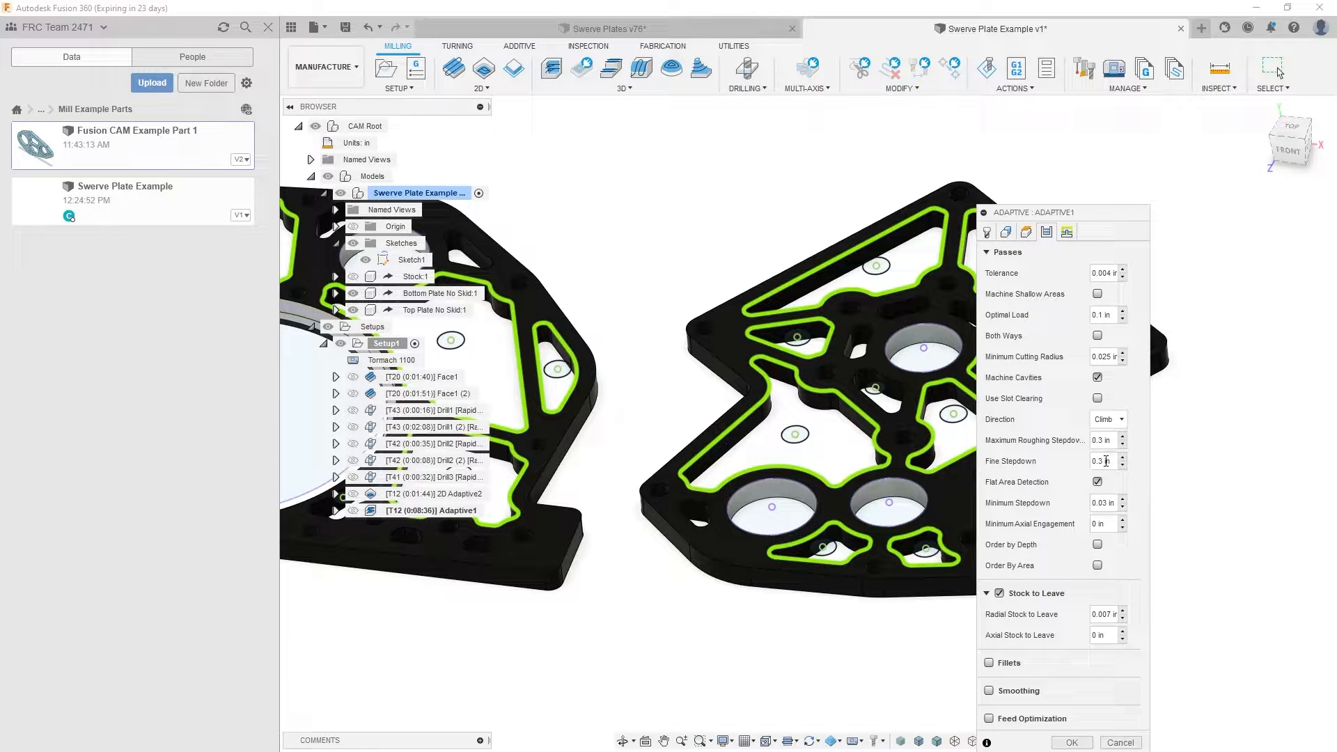
left_click(1073, 742)
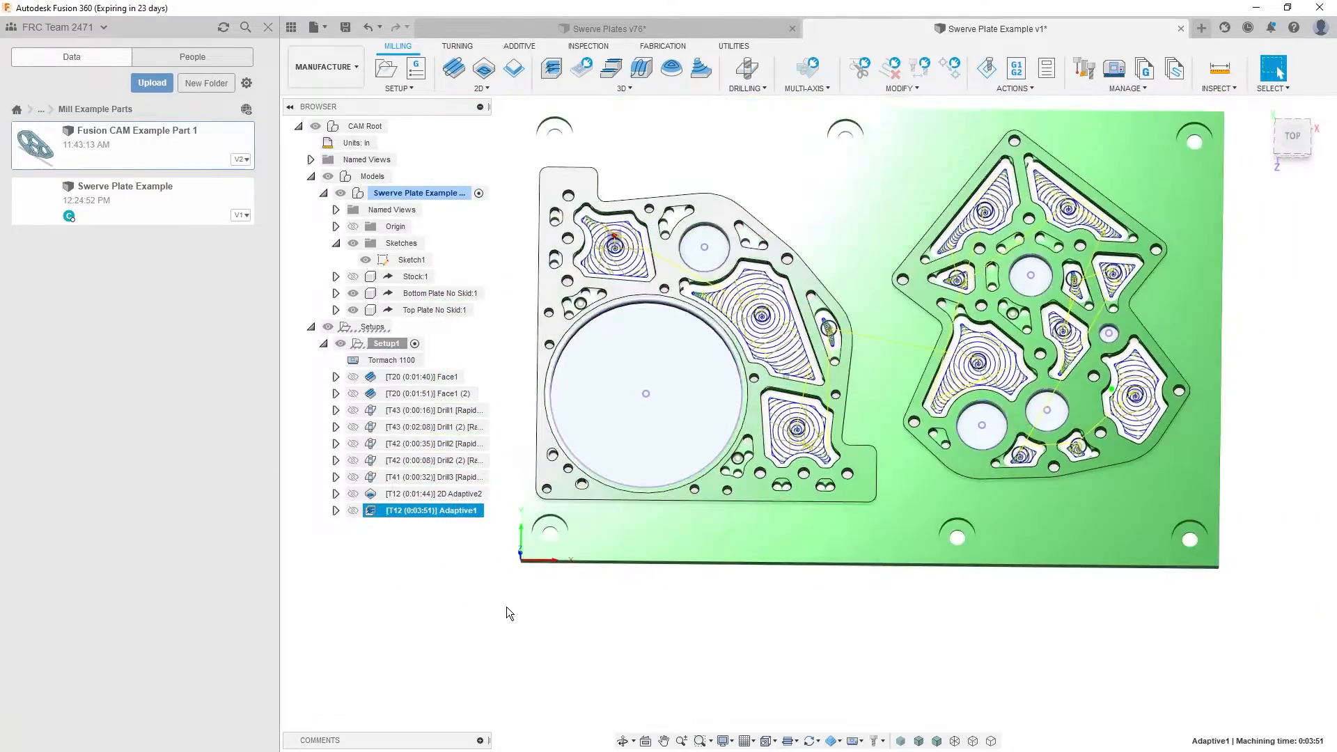
- Review the regenerated Adaptive1 toolpath over both plates from above
left_click(502, 588)
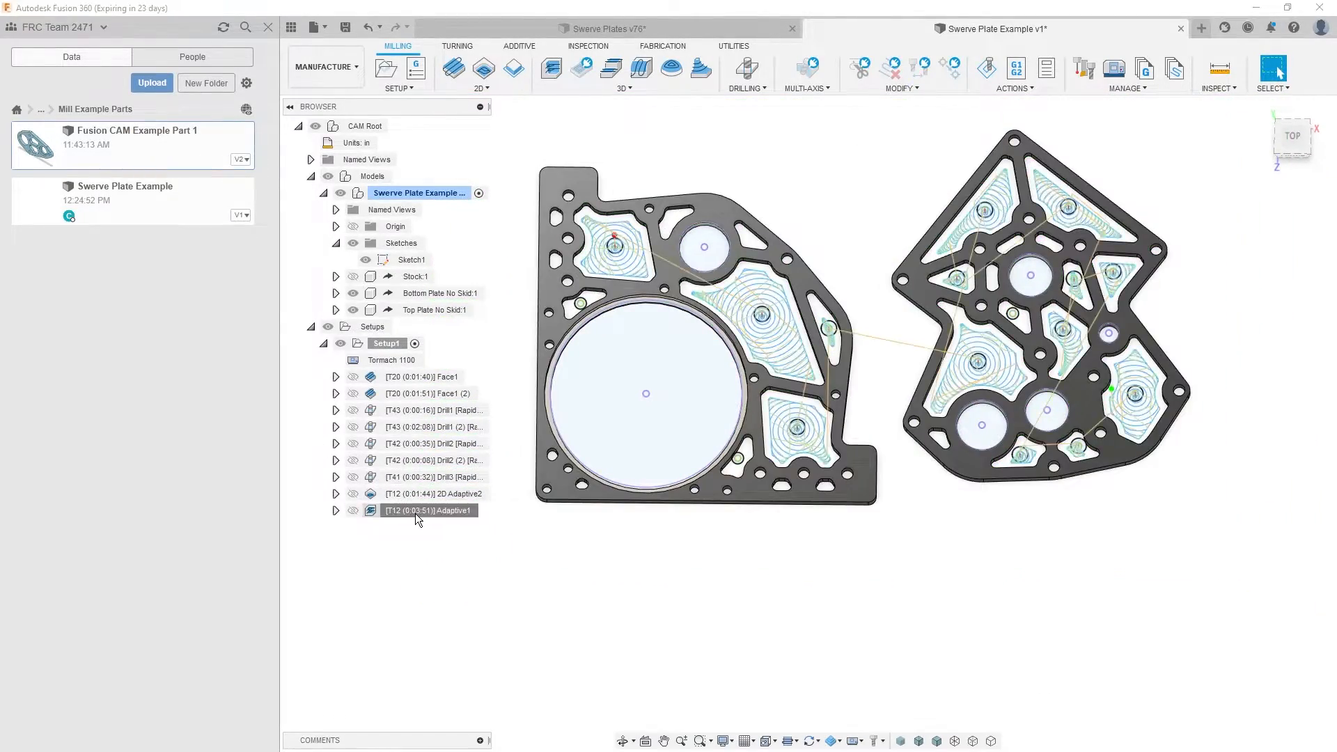
left_click(415, 512)
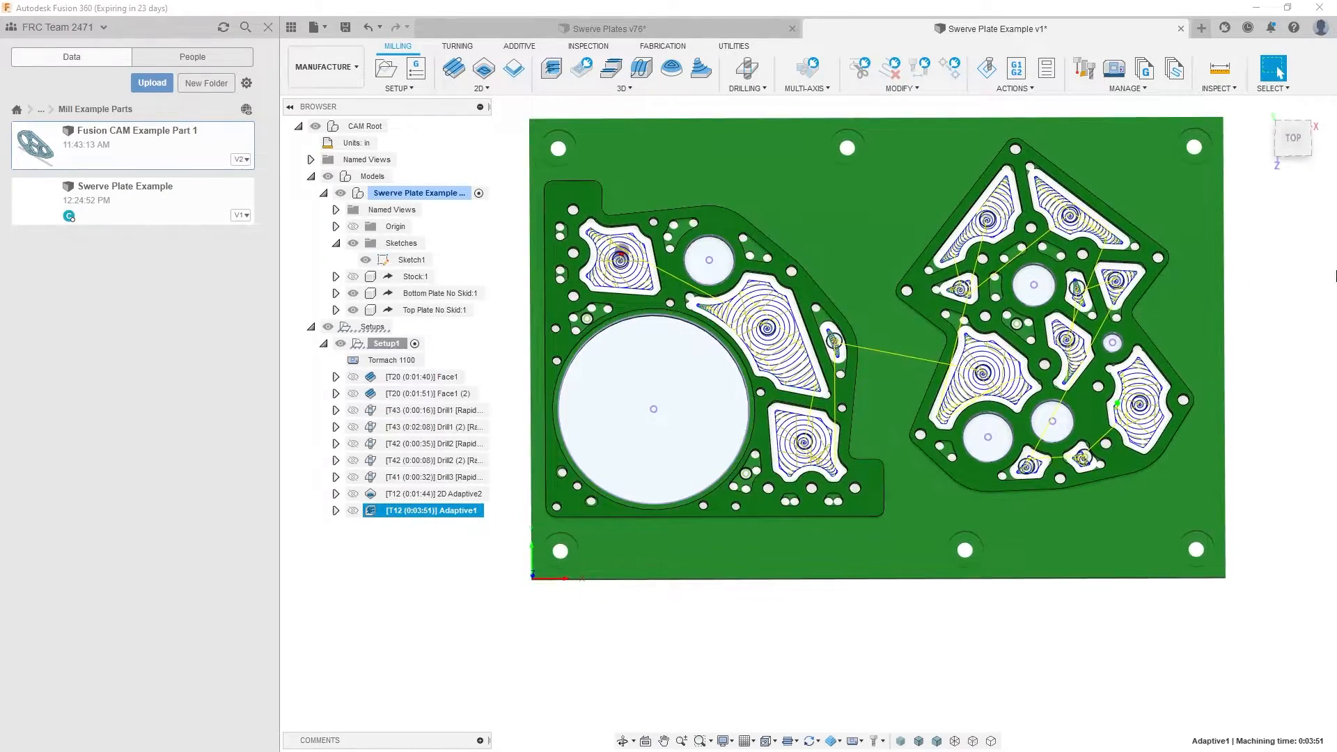
left_click(415, 648)
- Duplicate Adaptive1 and assign the copy tool 11, the 1/8" 3-flute flat end mill from the Tormach 1100 library
left_click(441, 512)
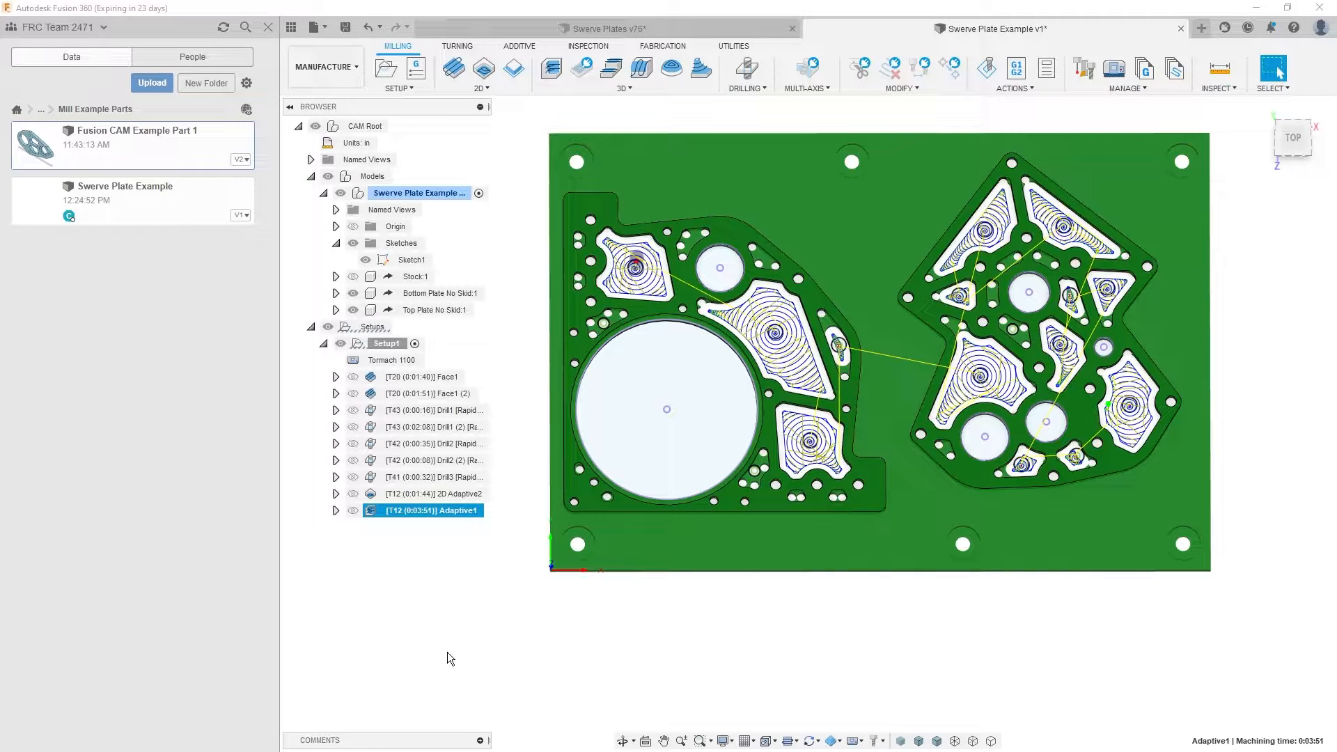
left_click(434, 568)
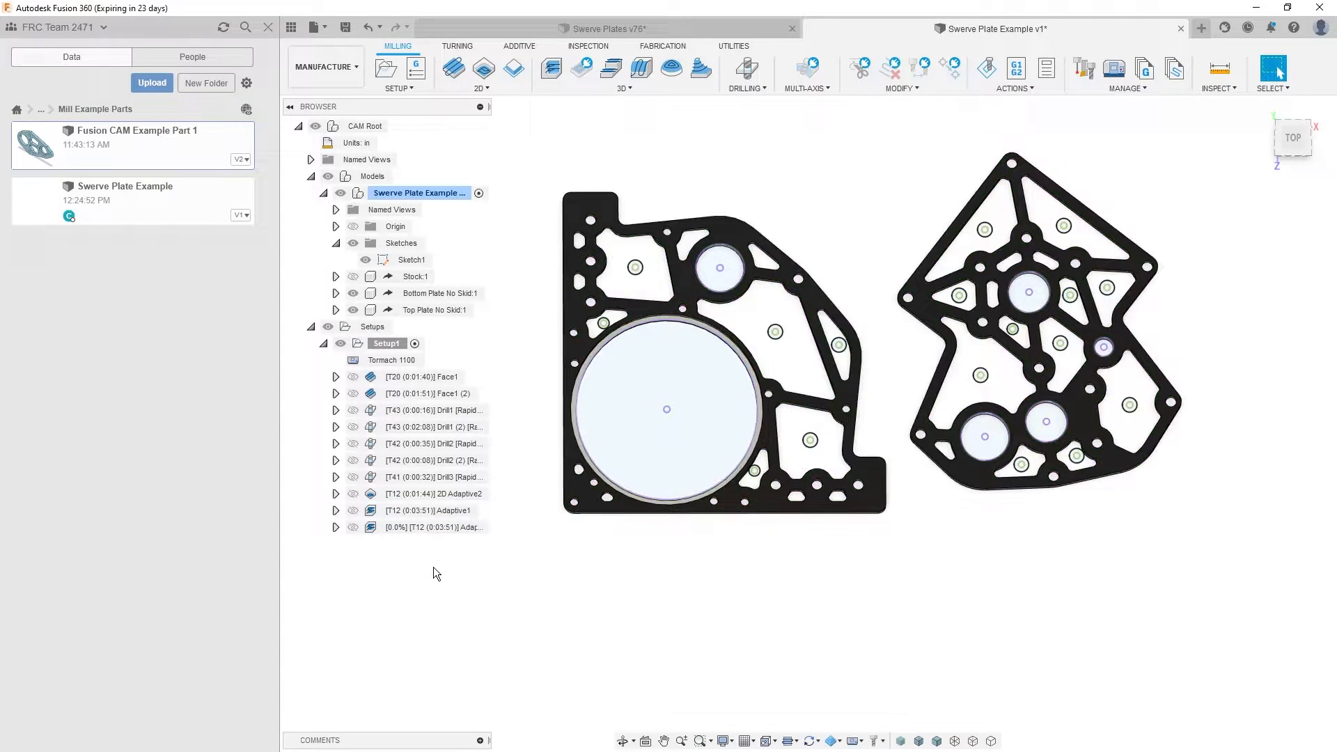
double_click(443, 531)
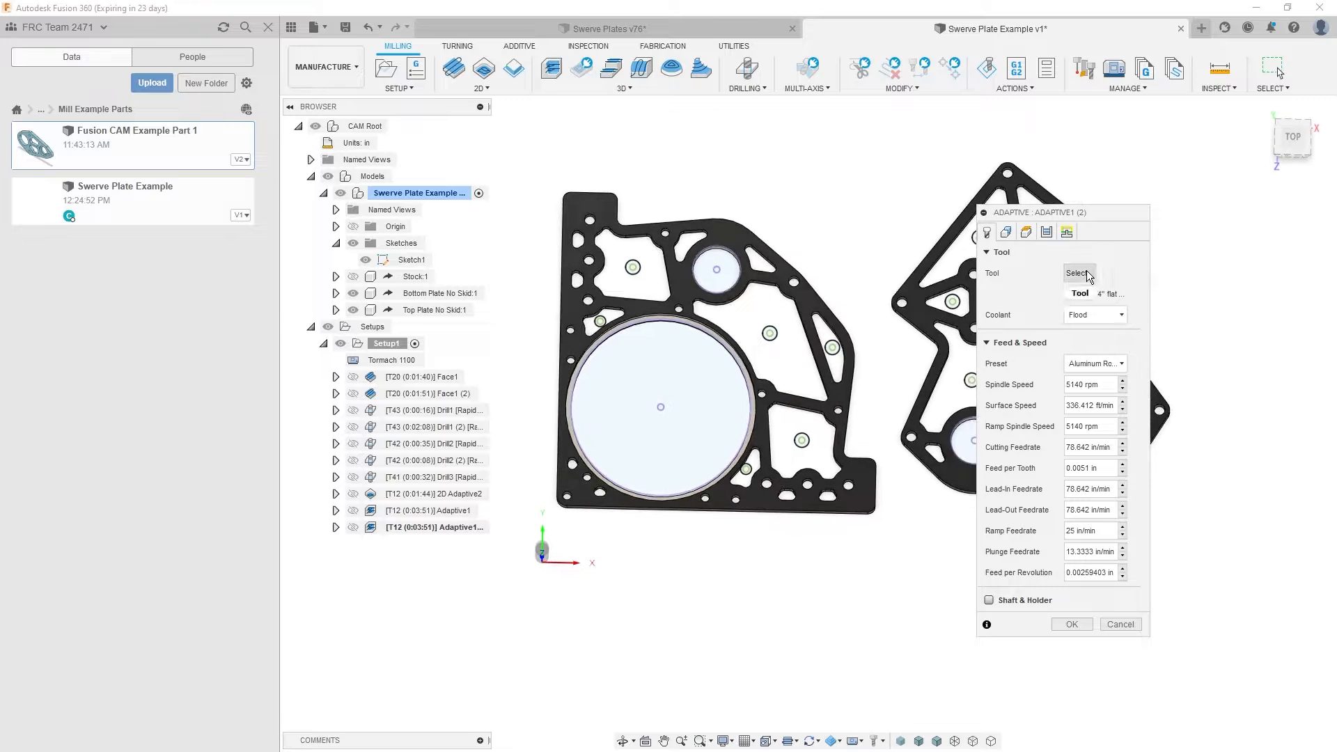
left_click(1078, 278)
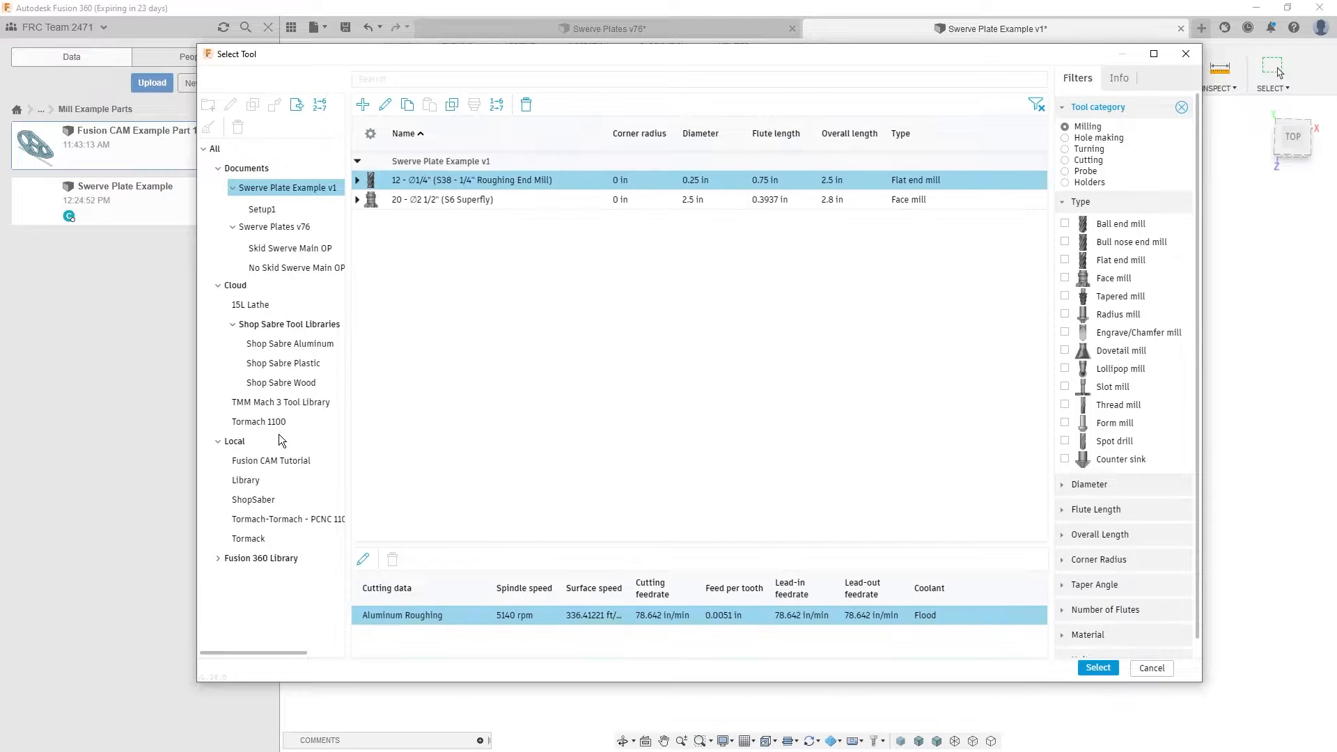
left_click(286, 425)
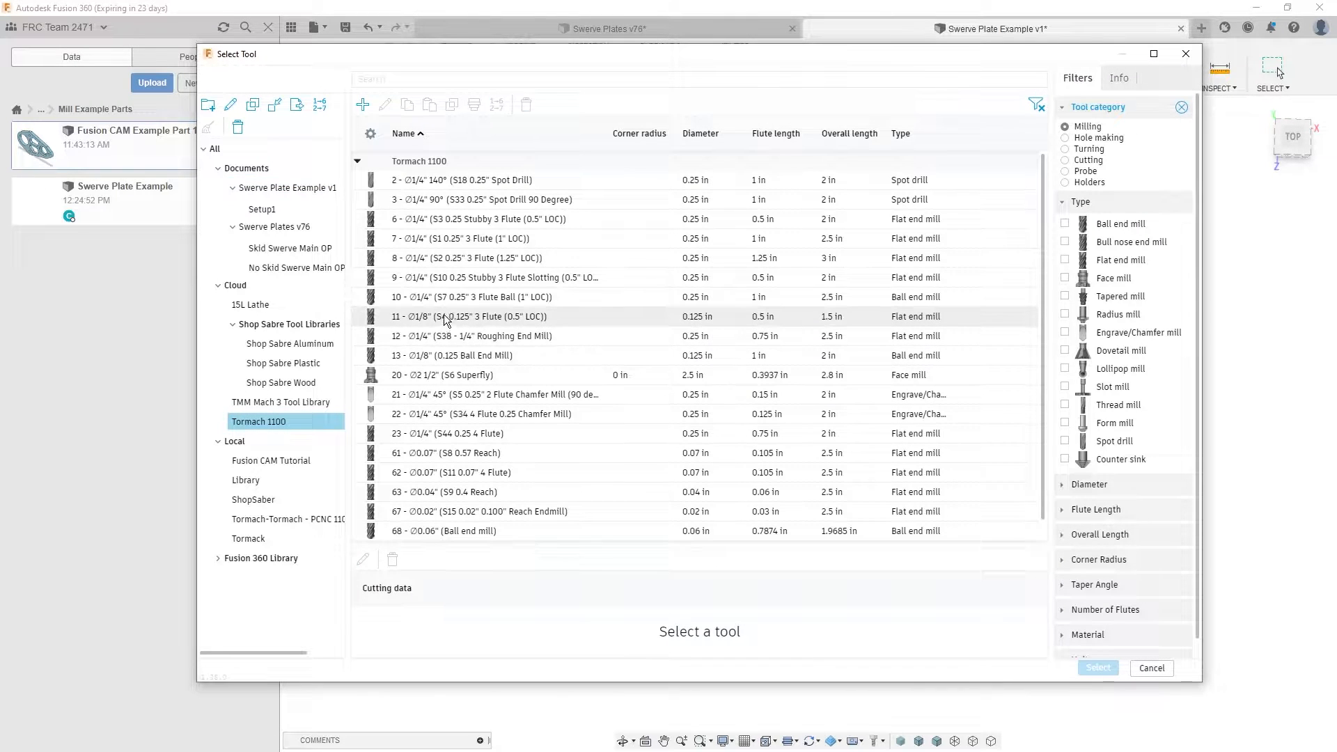
left_click(462, 325)
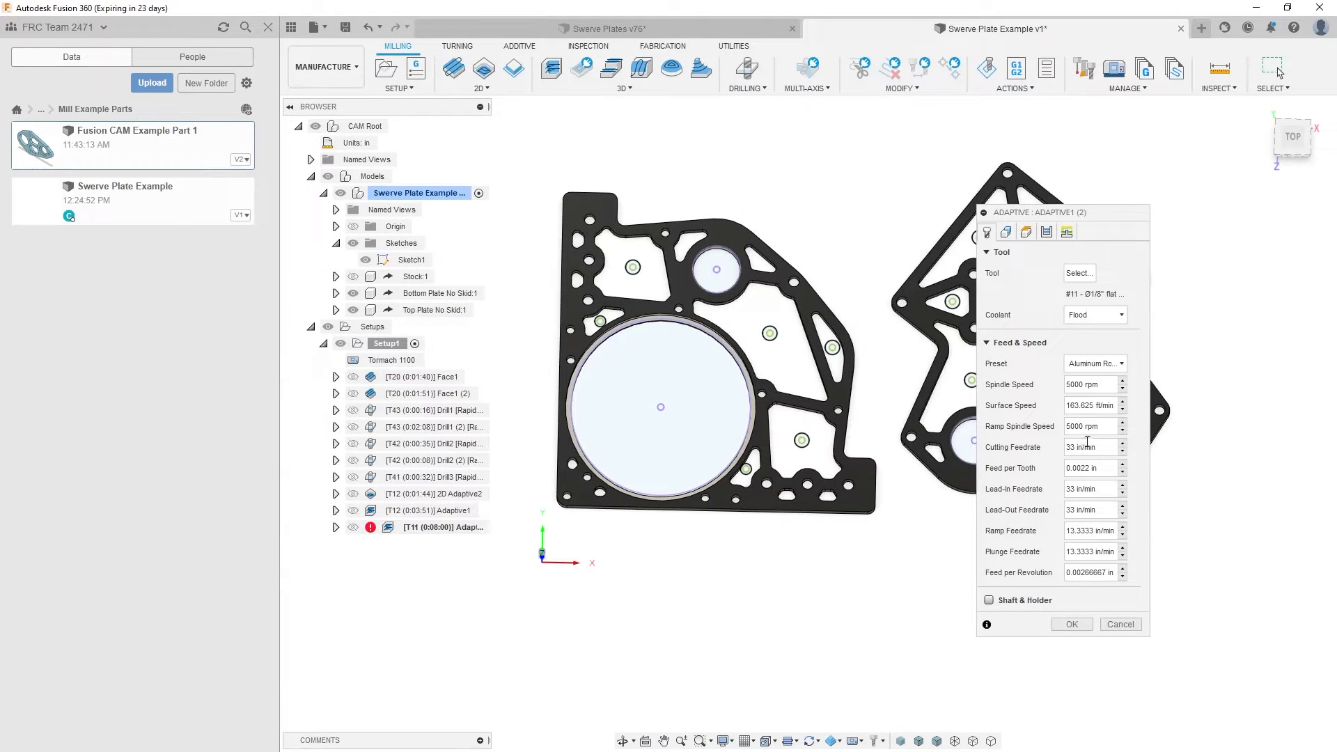
- Enable rest machining on the duplicated adaptive, sourced from previous operations, and turn on Reduce Air Cutting
left_click(1006, 232)
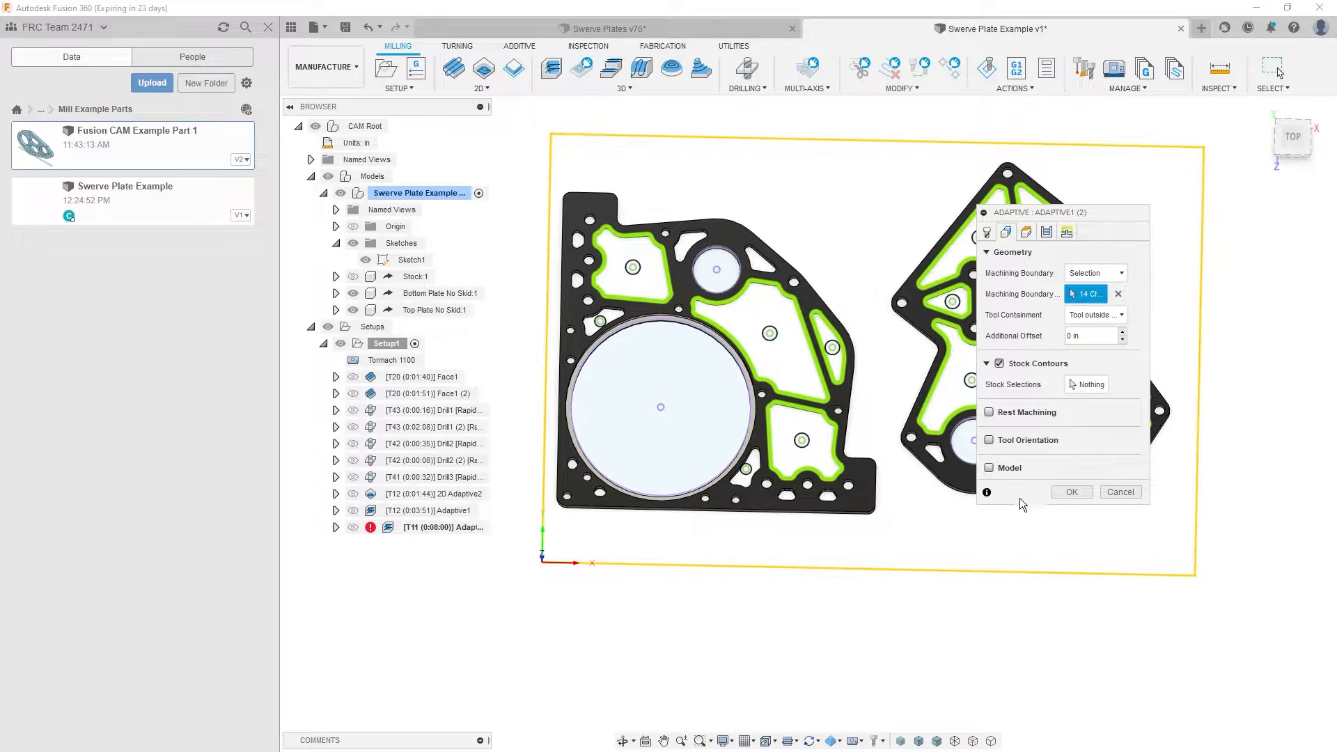
left_click(992, 413)
left_click(1123, 434)
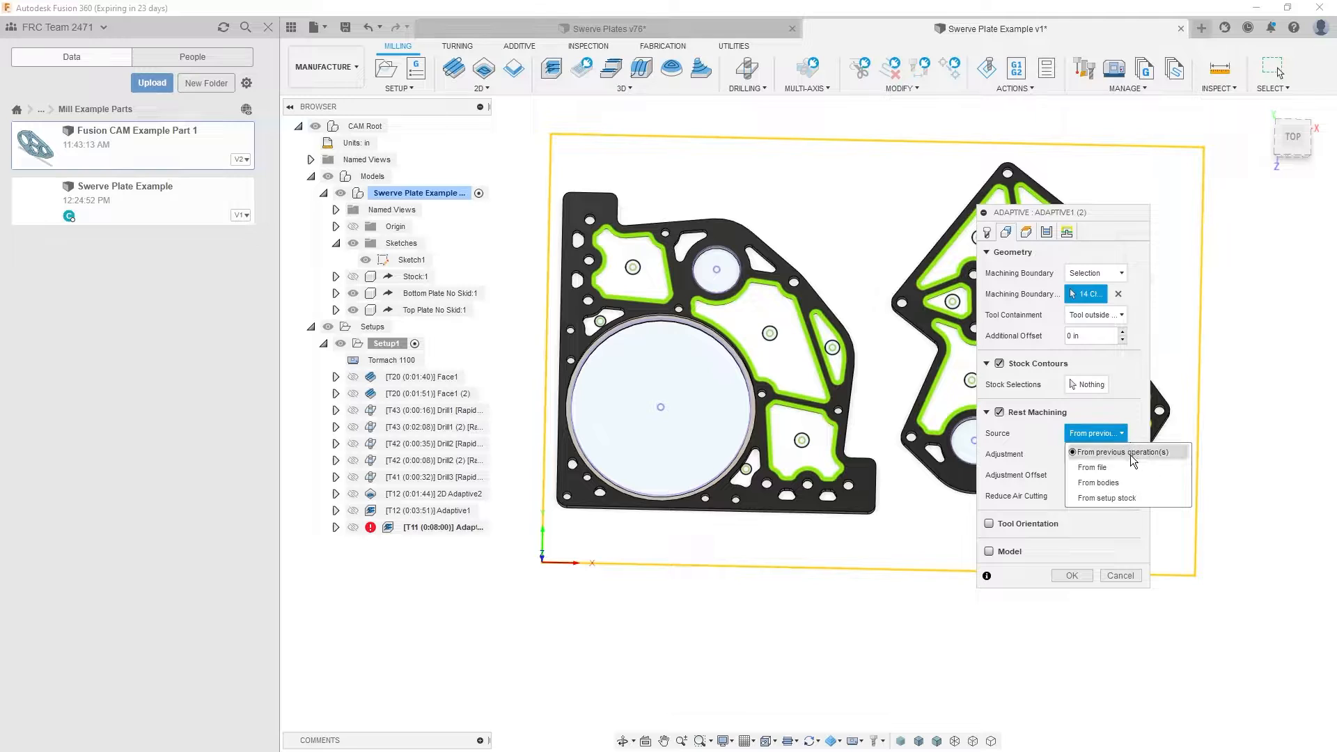
left_click(1130, 454)
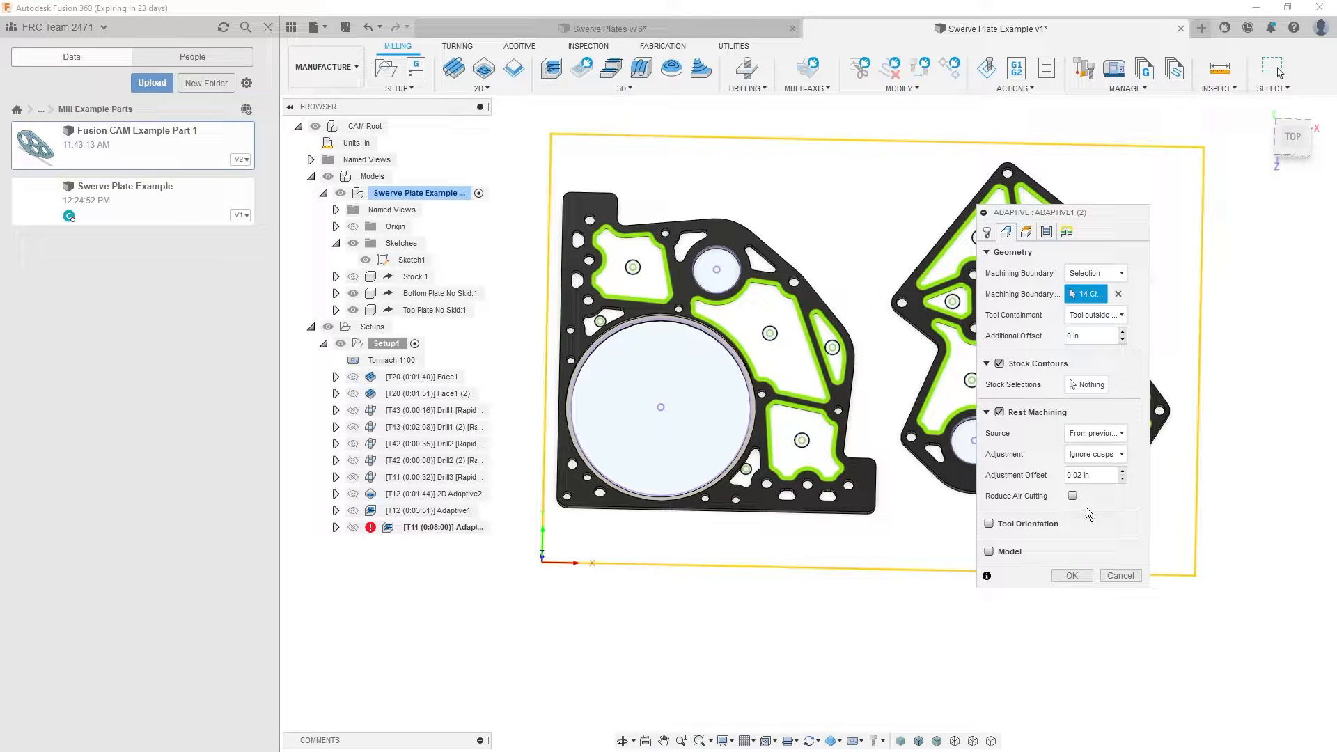
middle_click_drag(870, 291, 674, 361)
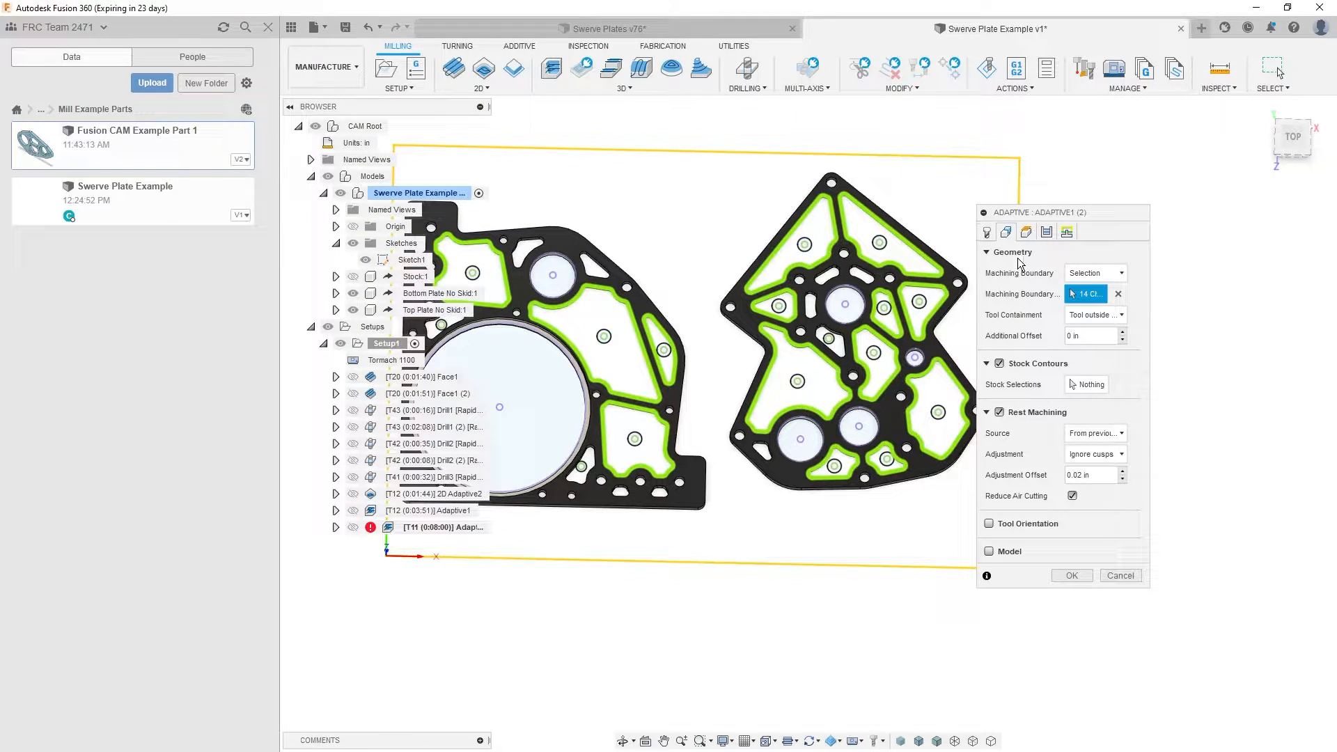
- Check the duplicated adaptive's heights and set its maximum roughing stepdown and fine stepdown to 0.285 in
left_click(1025, 233)
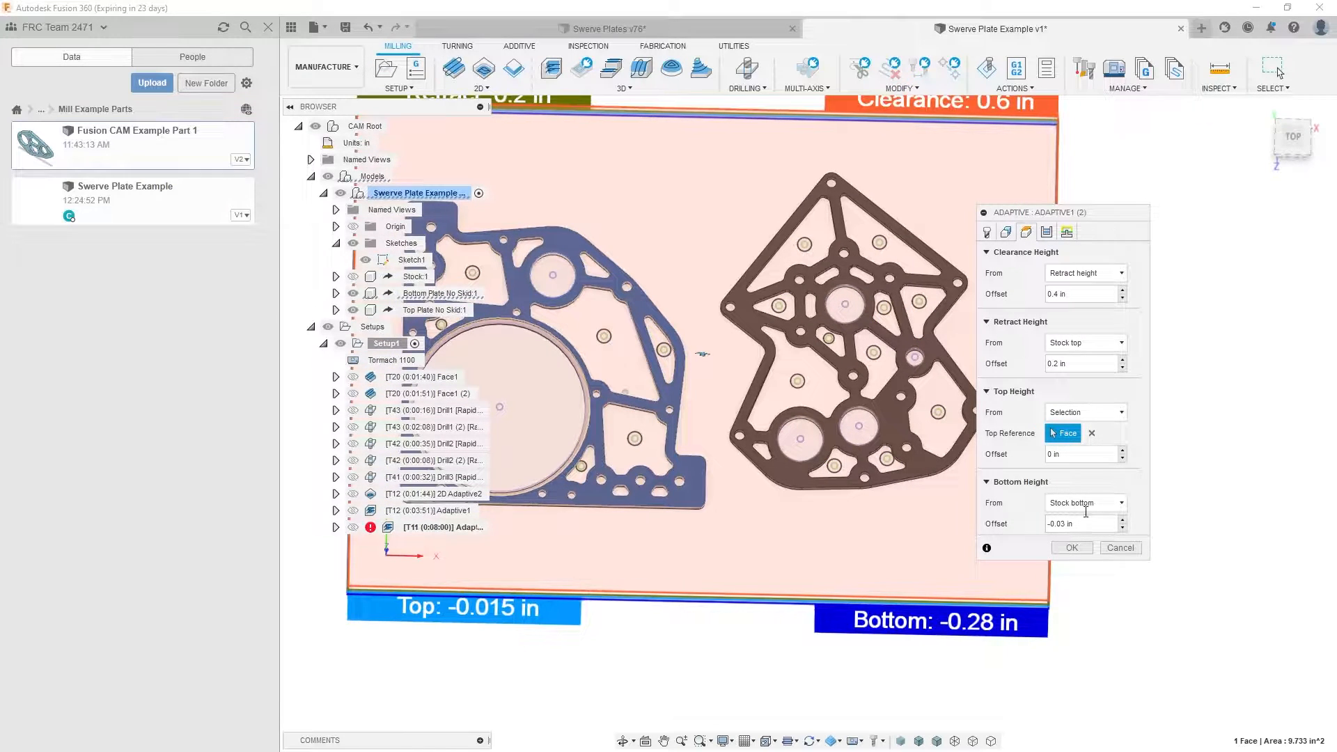
left_click(1047, 232)
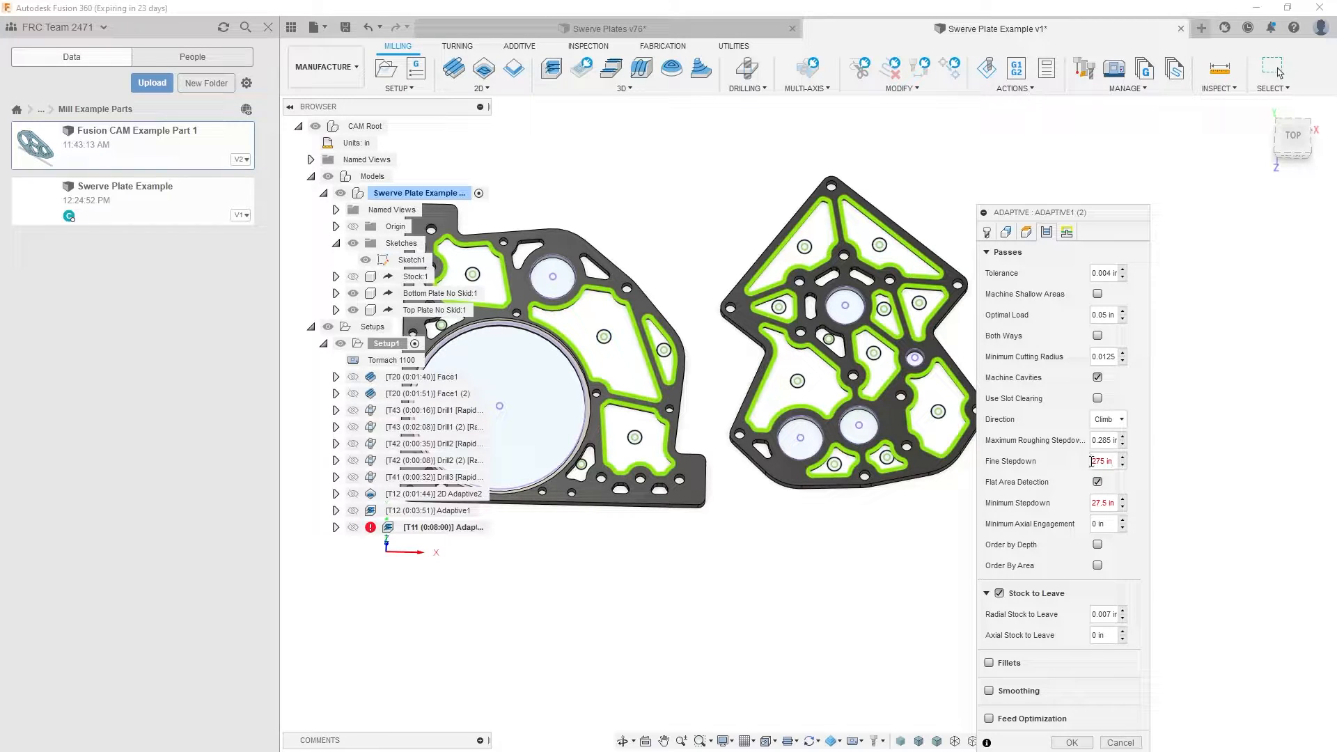
key("ctrl+a")
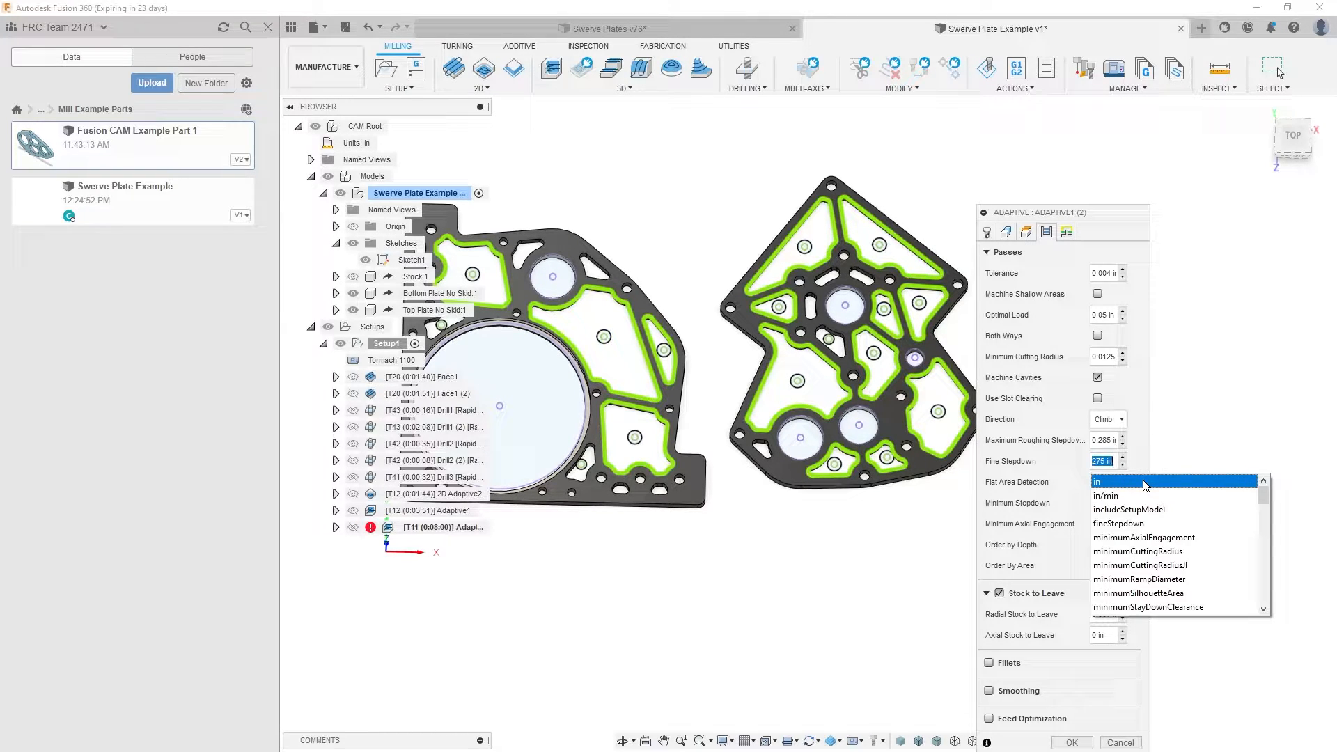
type(".285")
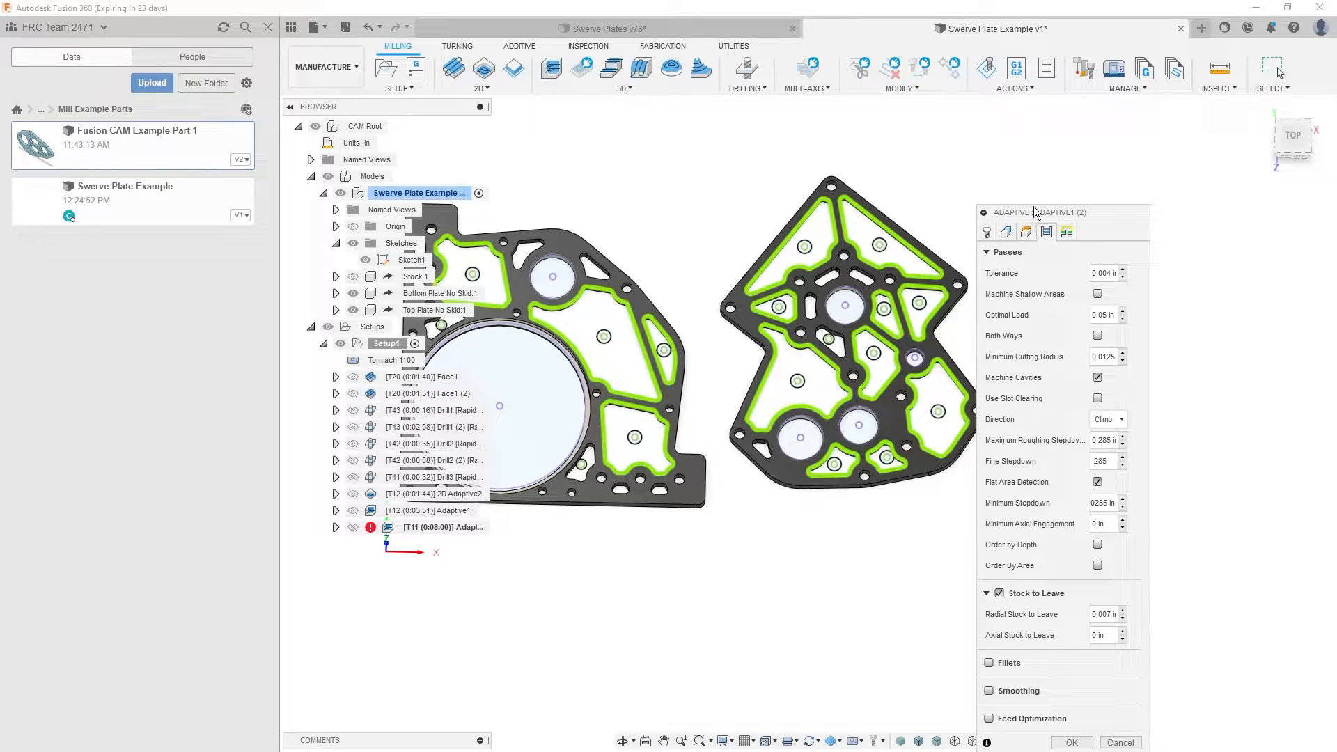
- Check the duplicate's plunge ramp and entry positions, accept the settings, and generate the rest-machining toolpath
left_click_drag(1036, 211, 1028, 149)
left_click(1061, 170)
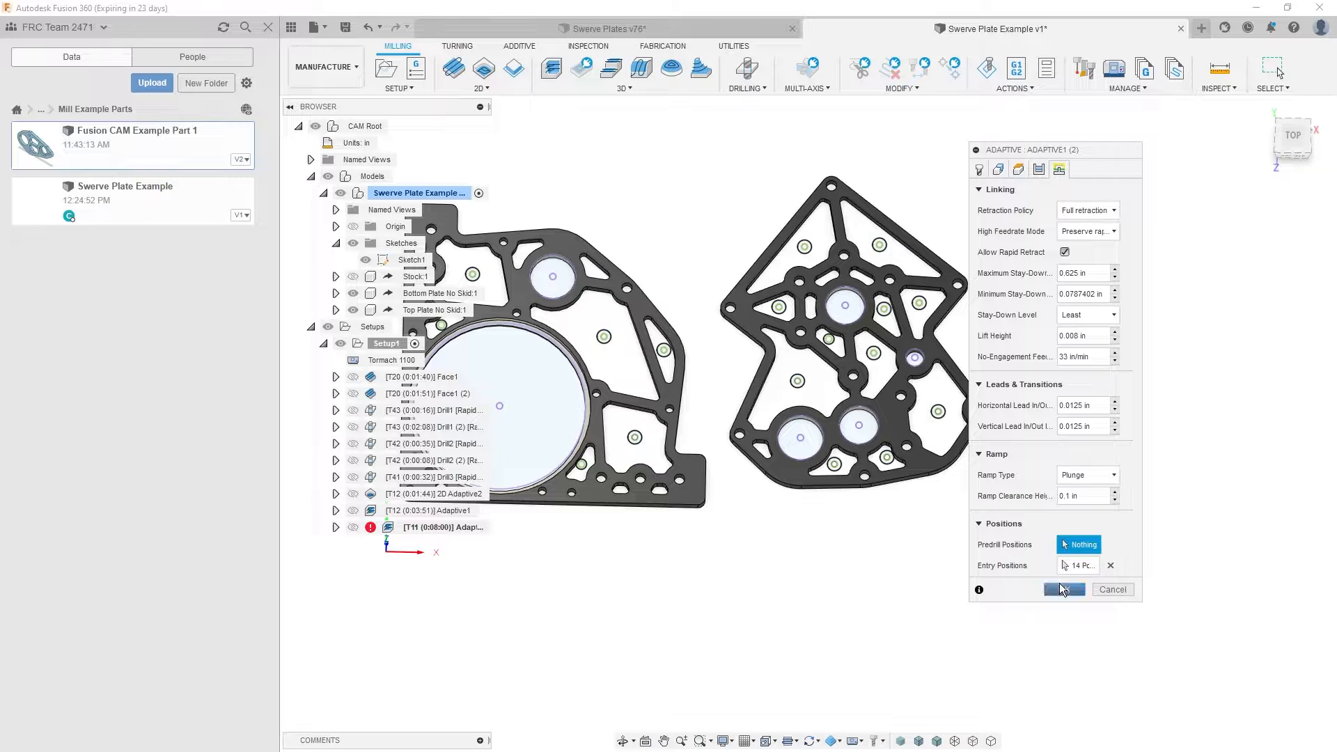
left_click(1071, 569)
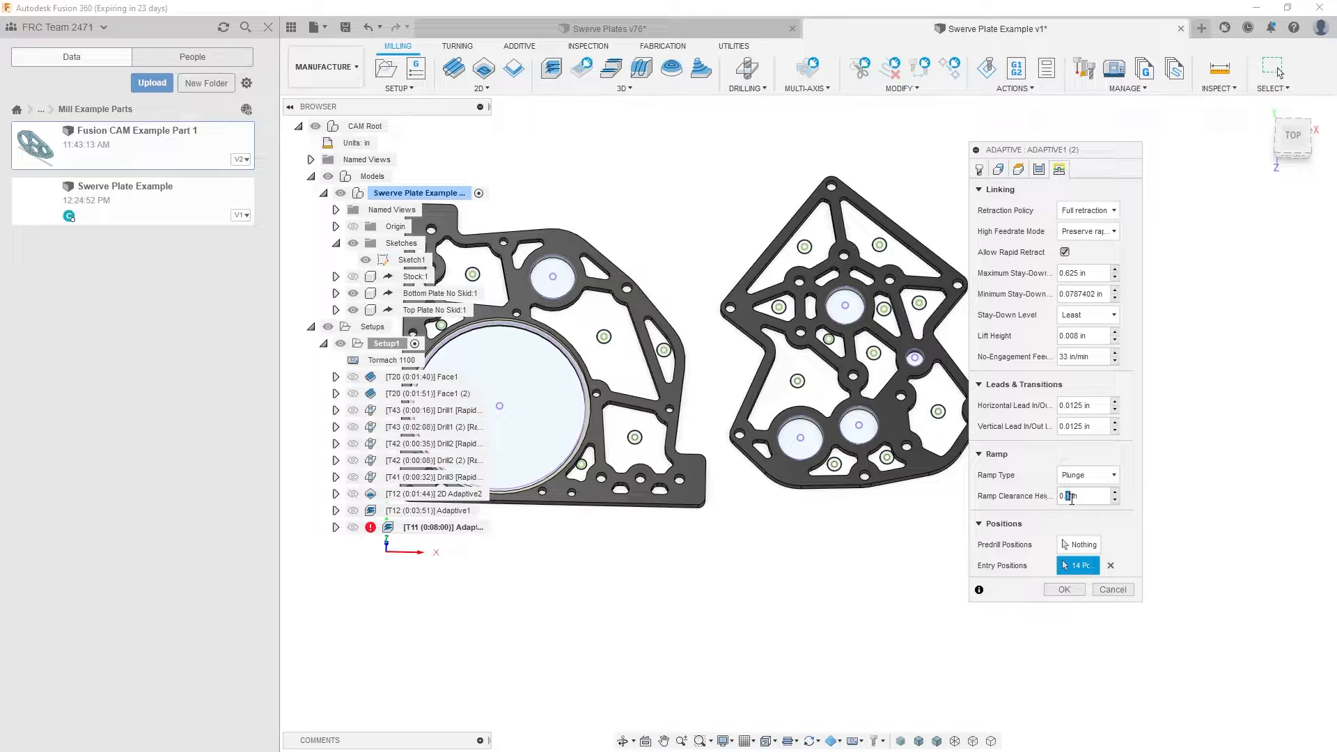
left_click(1065, 590)
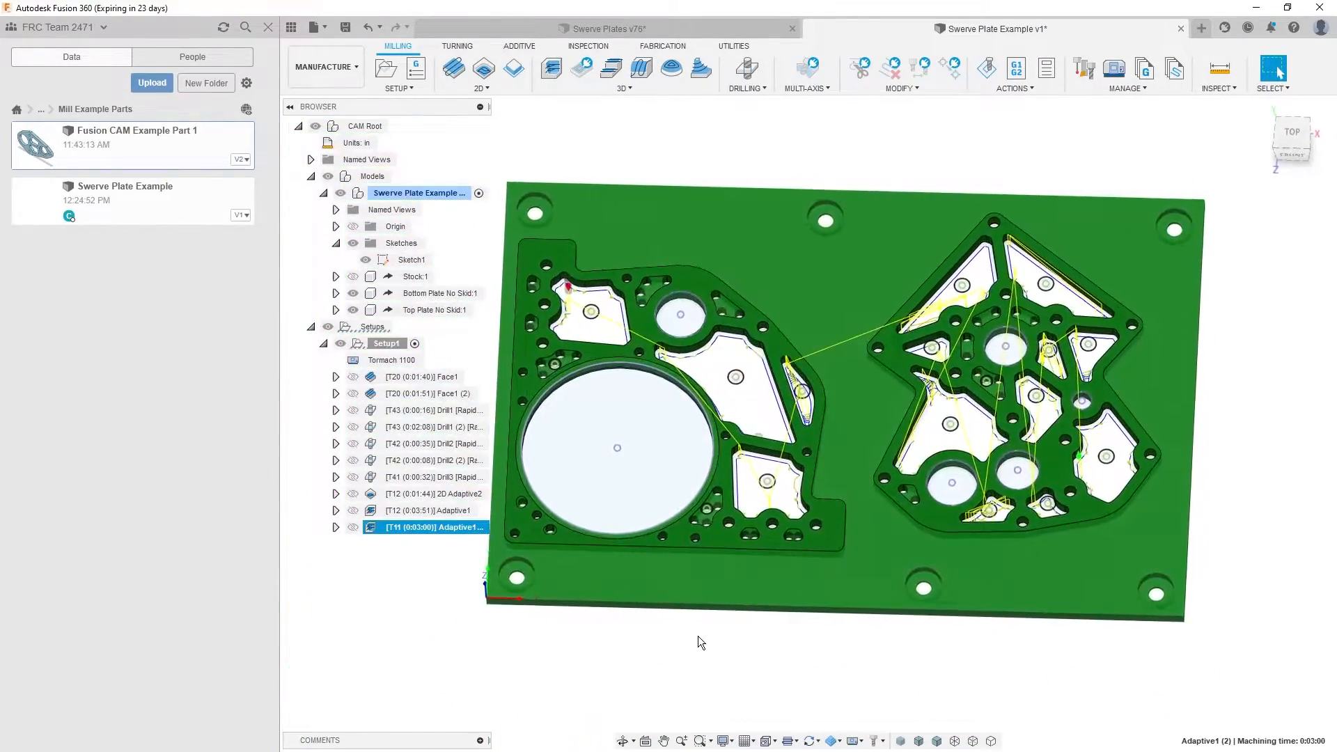
left_click(684, 636)
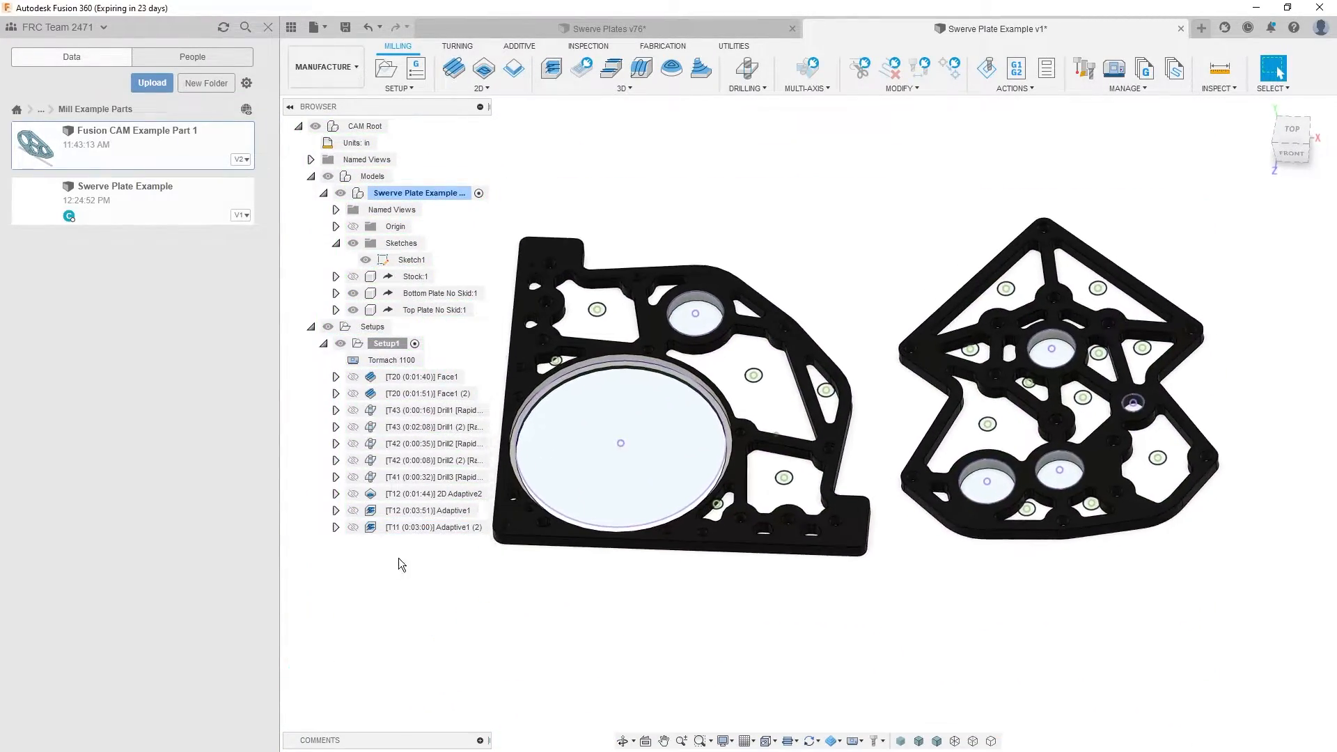
- Edit the 1/8" rest-machining adaptive, Adaptive1 (2), and clear all of its existing machining boundary chains
left_click(415, 526)
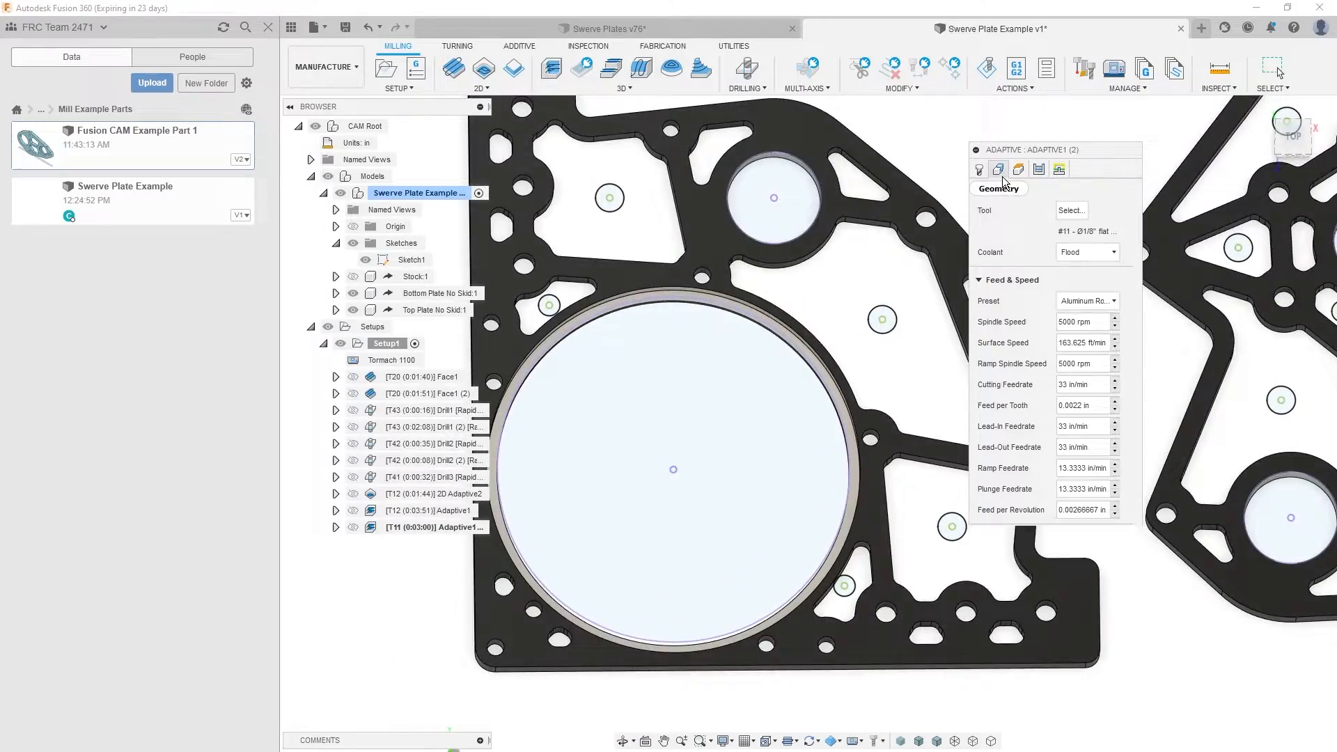
left_click(1000, 171)
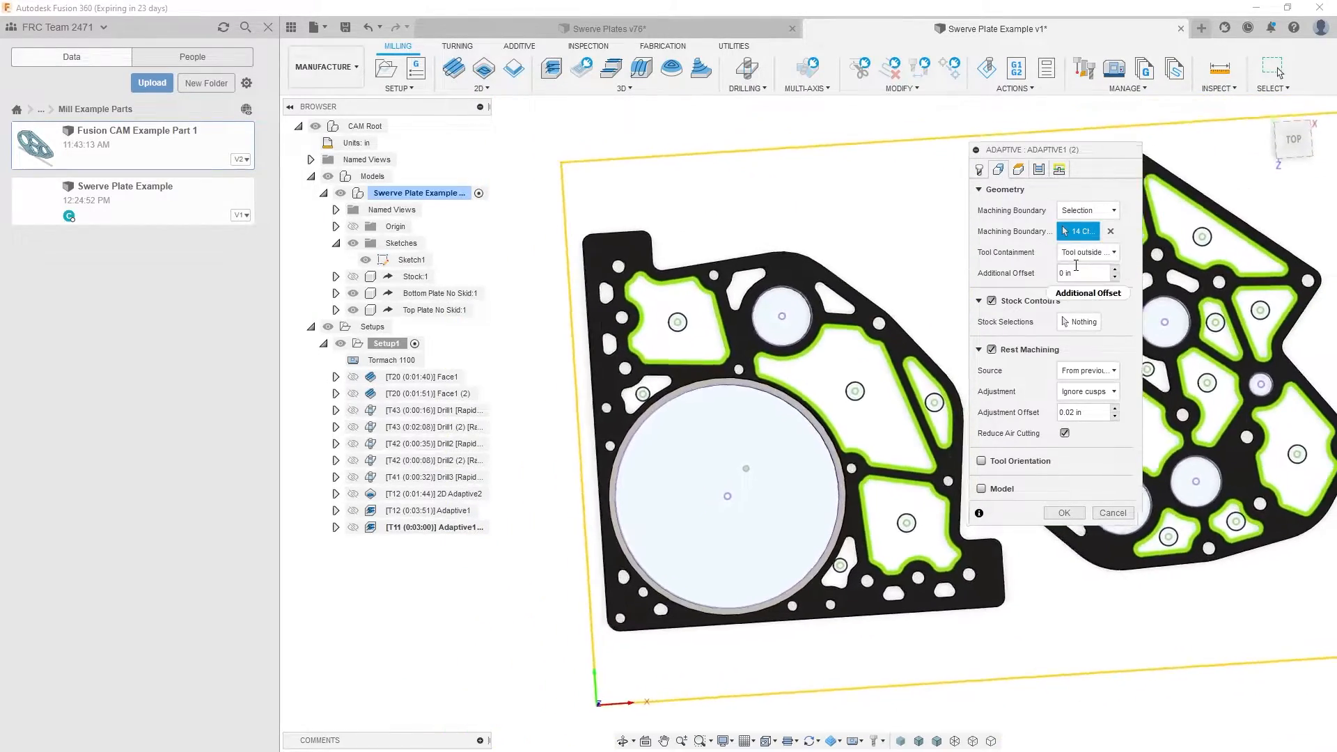
left_click(1110, 233)
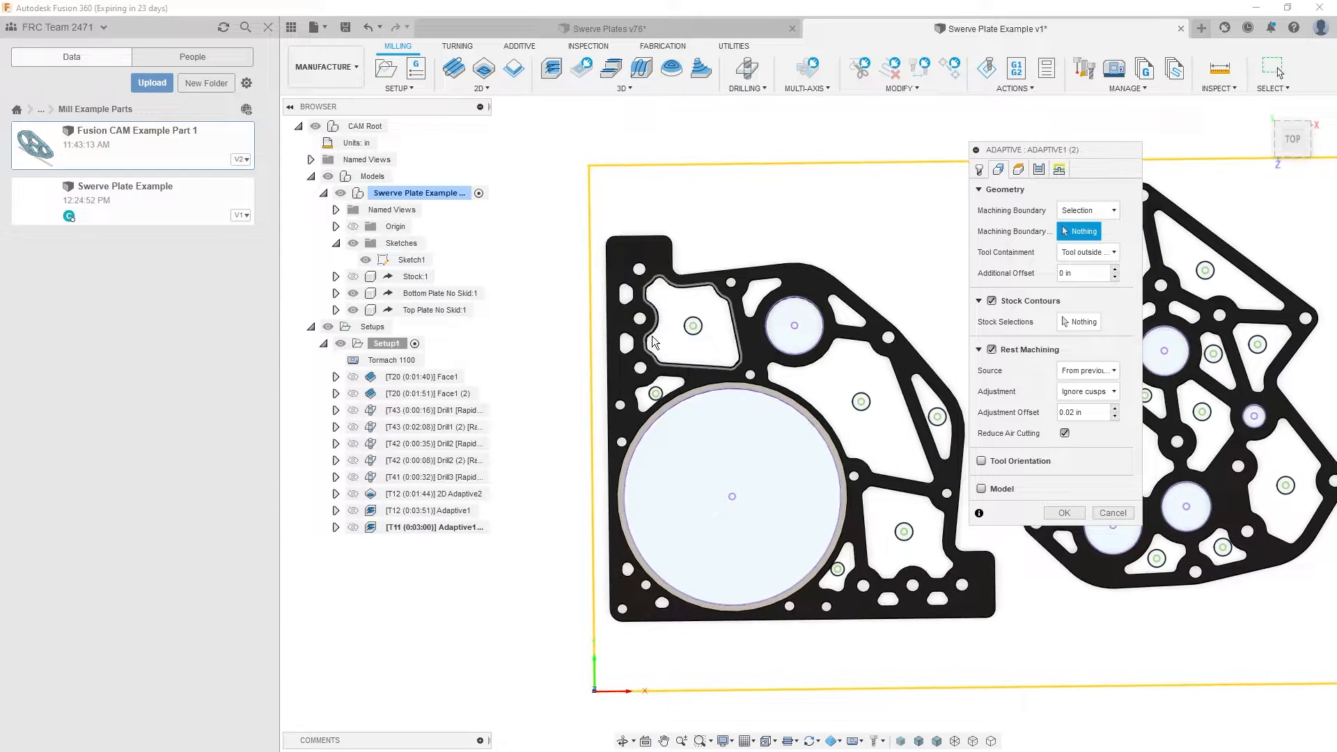
- Select the outlines of the eight small pockets and slots on the large-bore plate as machining boundaries
scroll(639, 318, "up", 2)
scroll(634, 303, "up", 2)
left_click(628, 284)
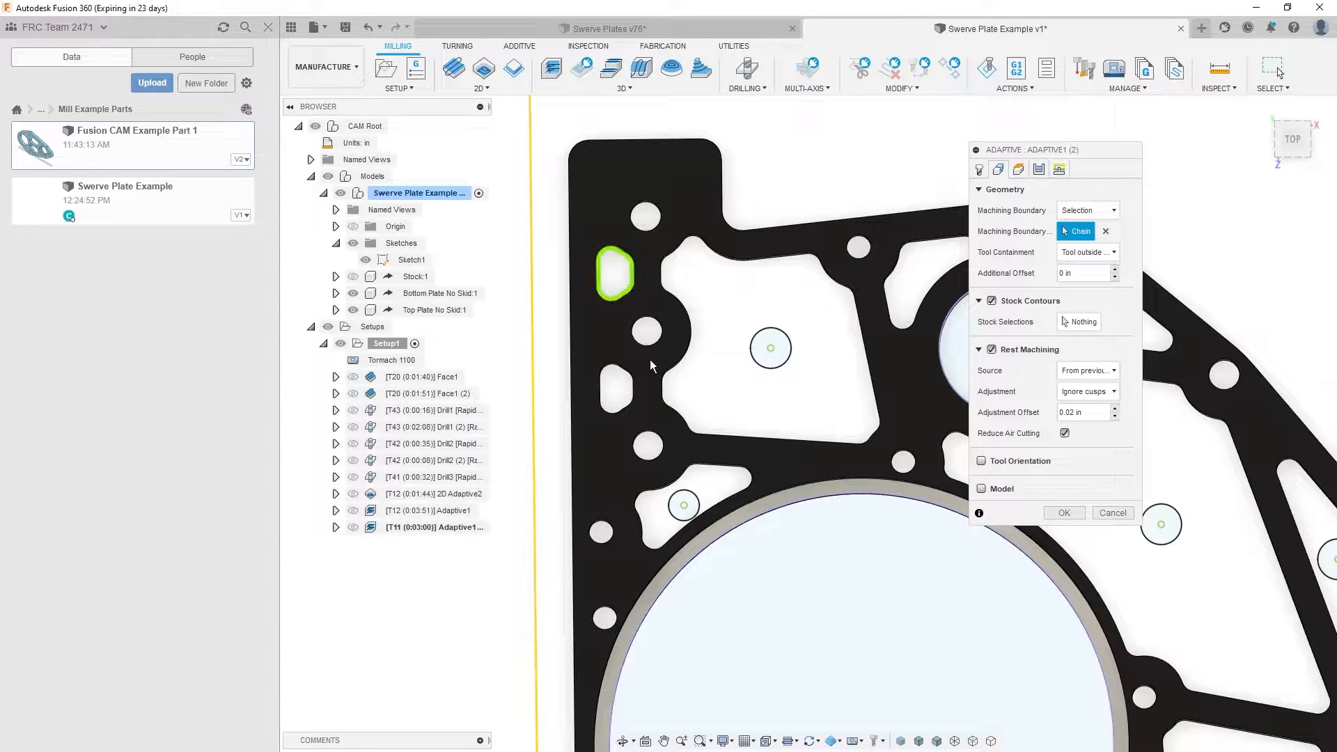
left_click(663, 490)
scroll(718, 281, "down", 1)
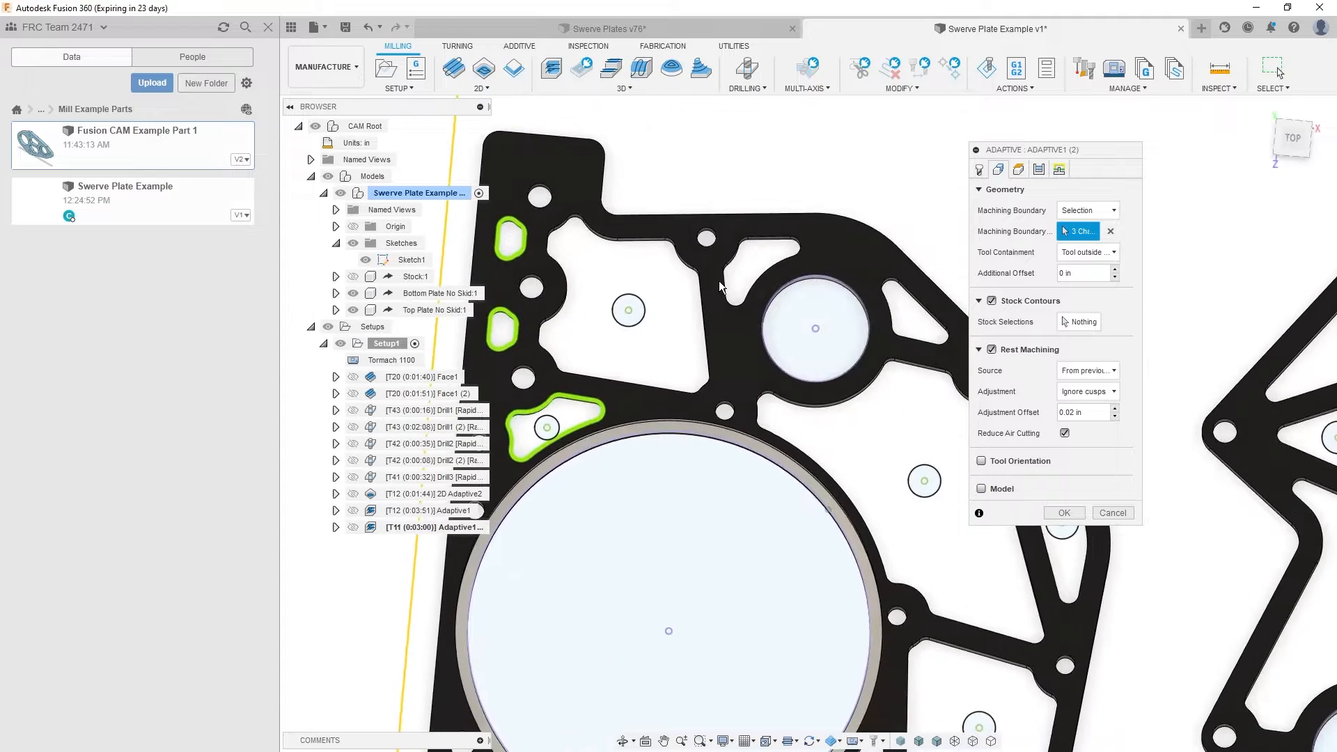
left_click(749, 301)
middle_click_drag(925, 369, 759, 233)
left_click(880, 312)
scroll(964, 320, "down", 1)
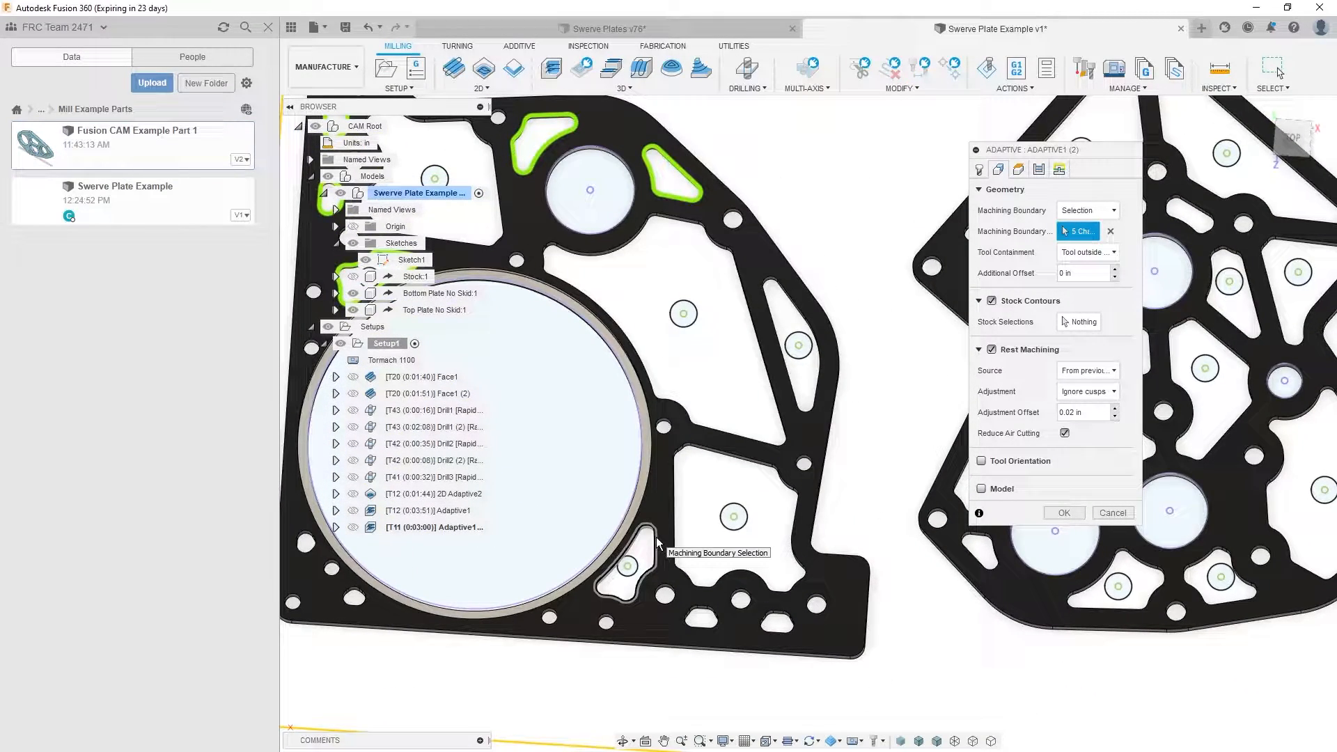
left_click(657, 543)
left_click(778, 620)
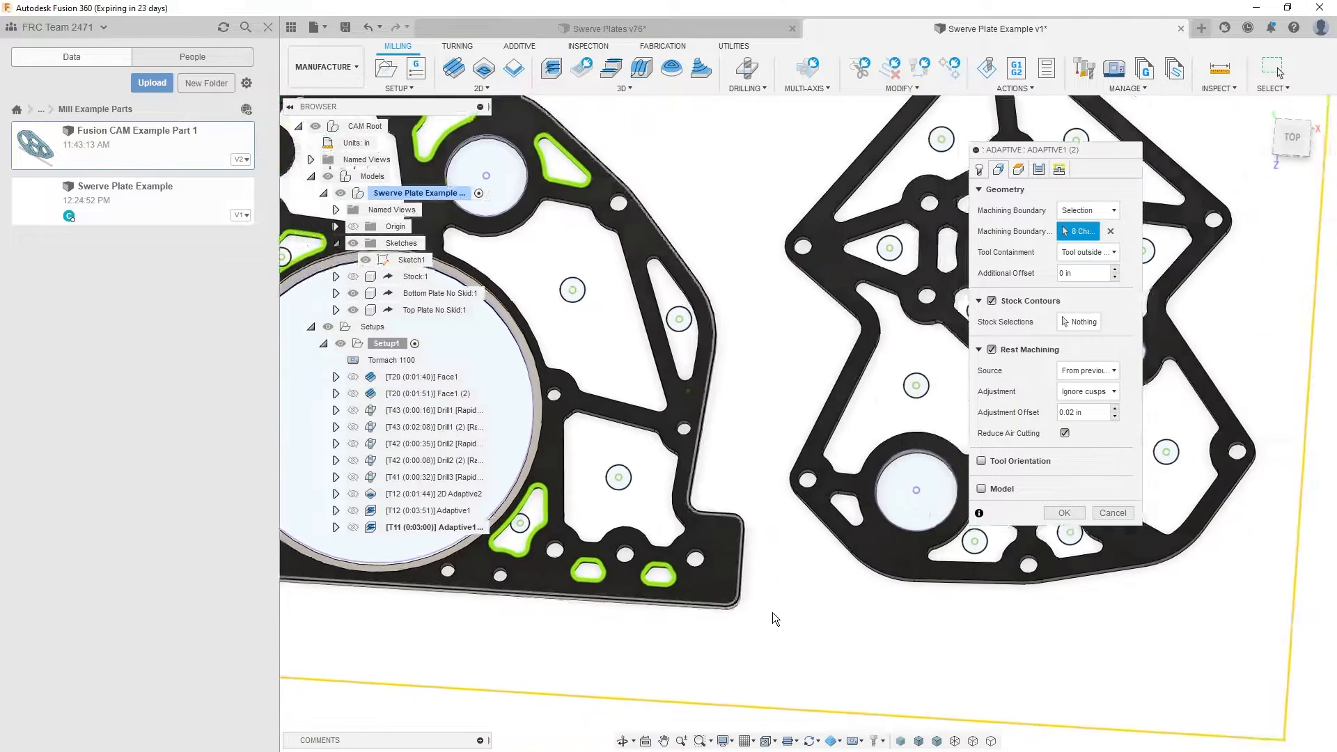
- Add the five small pockets on the other plate to the machining boundary: the corner slot and four pockets around the central bore
left_click(752, 534)
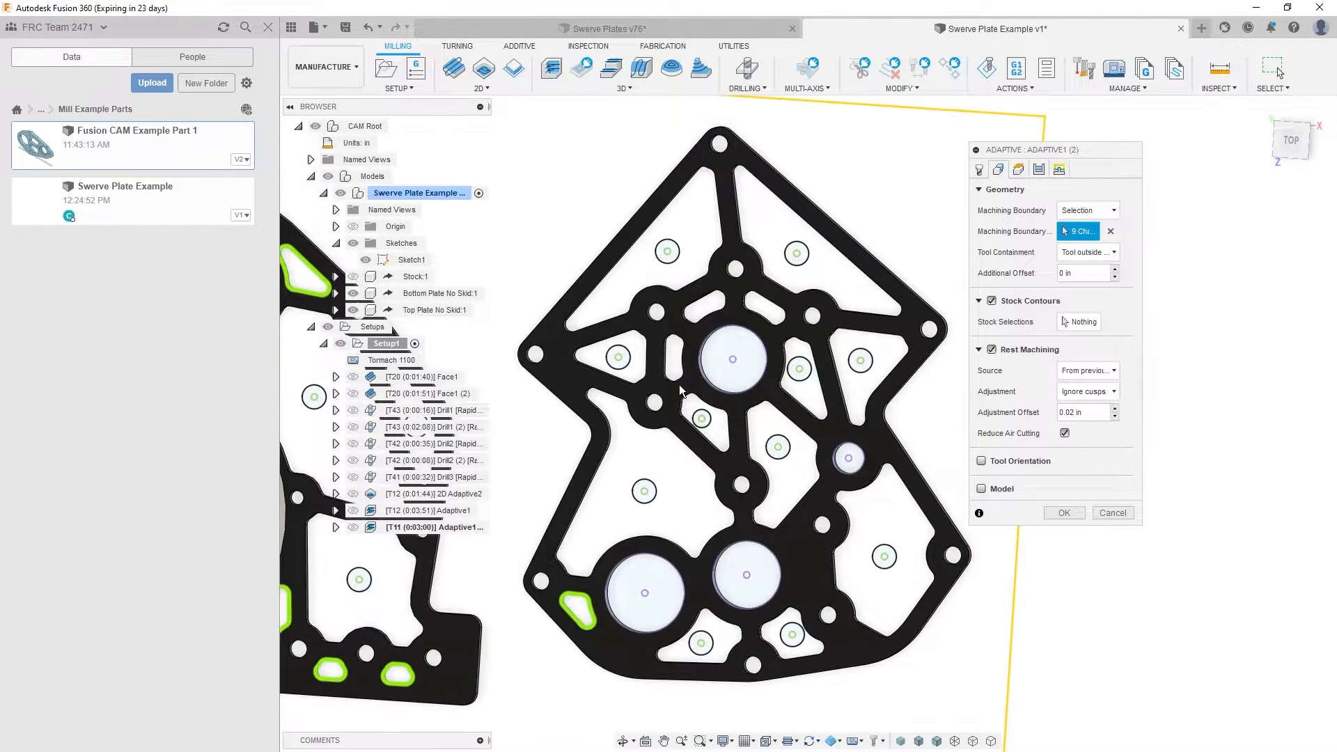
left_click(722, 412)
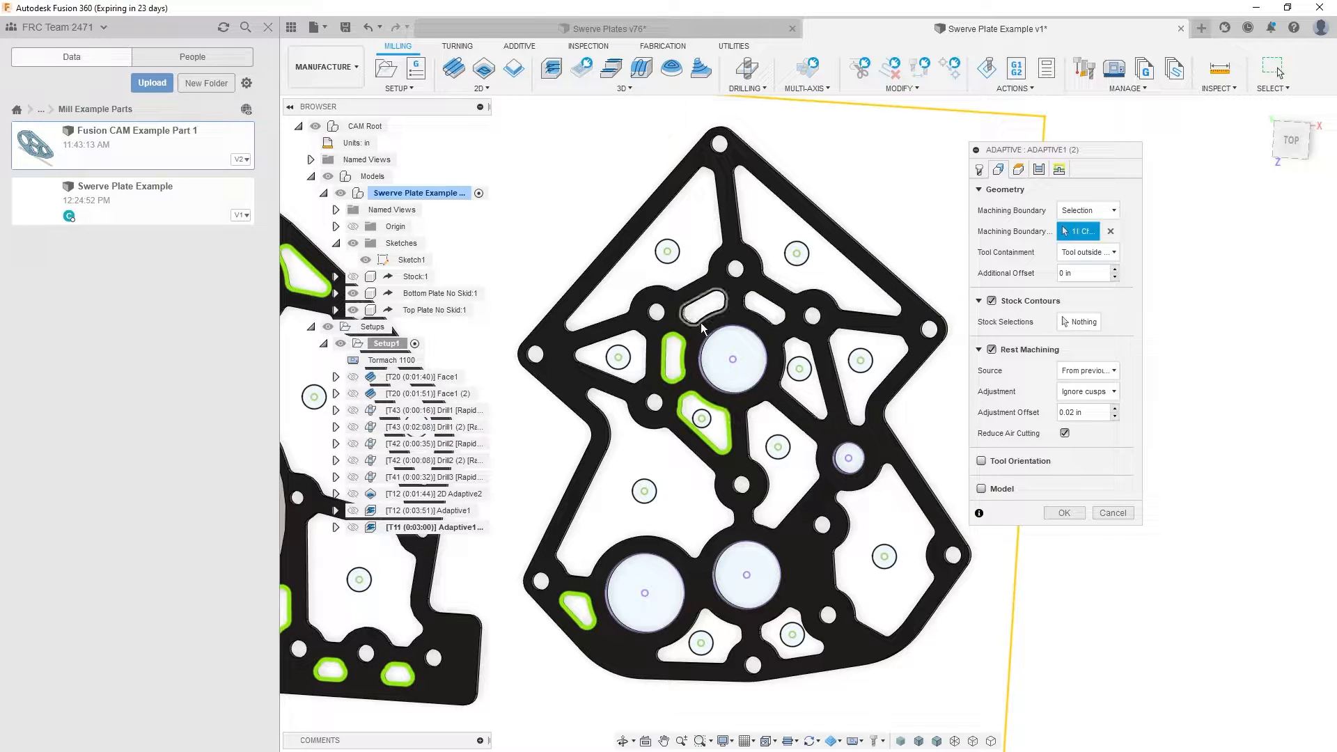
left_click(733, 318)
scroll(965, 445, "down", 2)
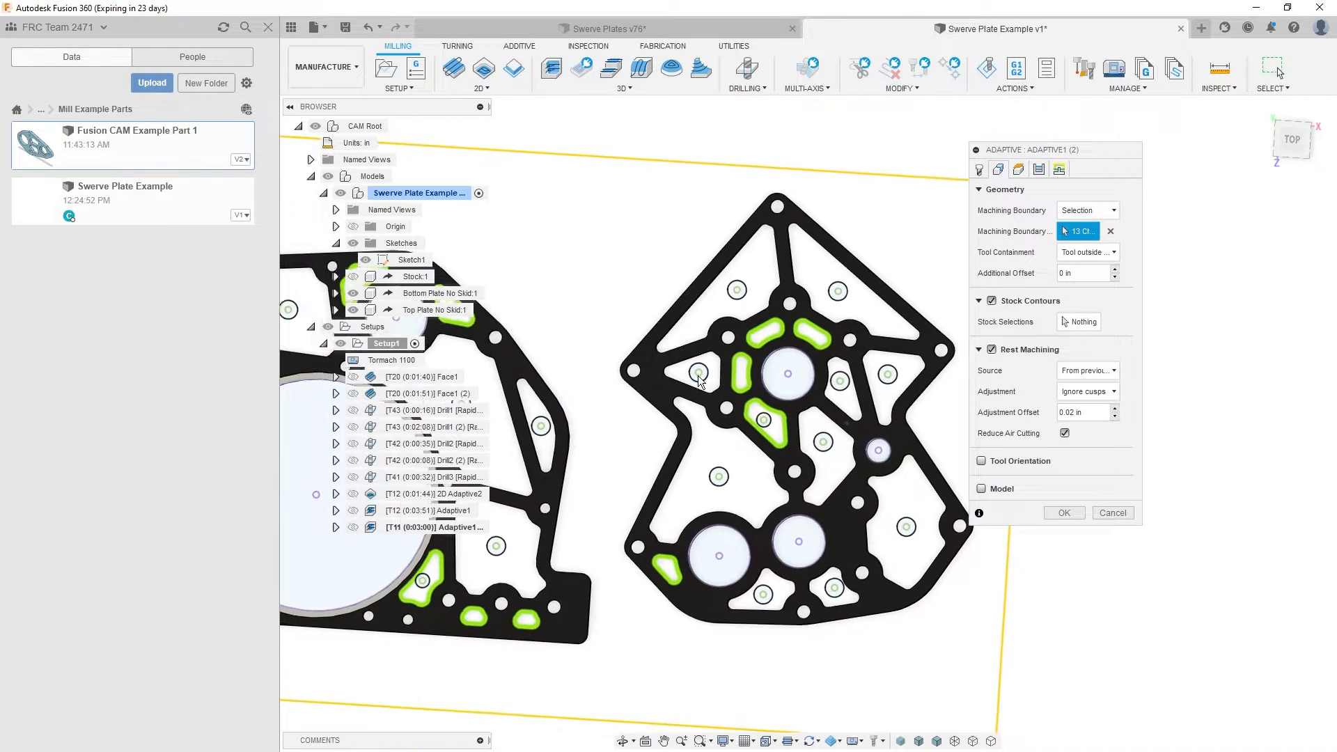
scroll(1020, 513, "down", 3)
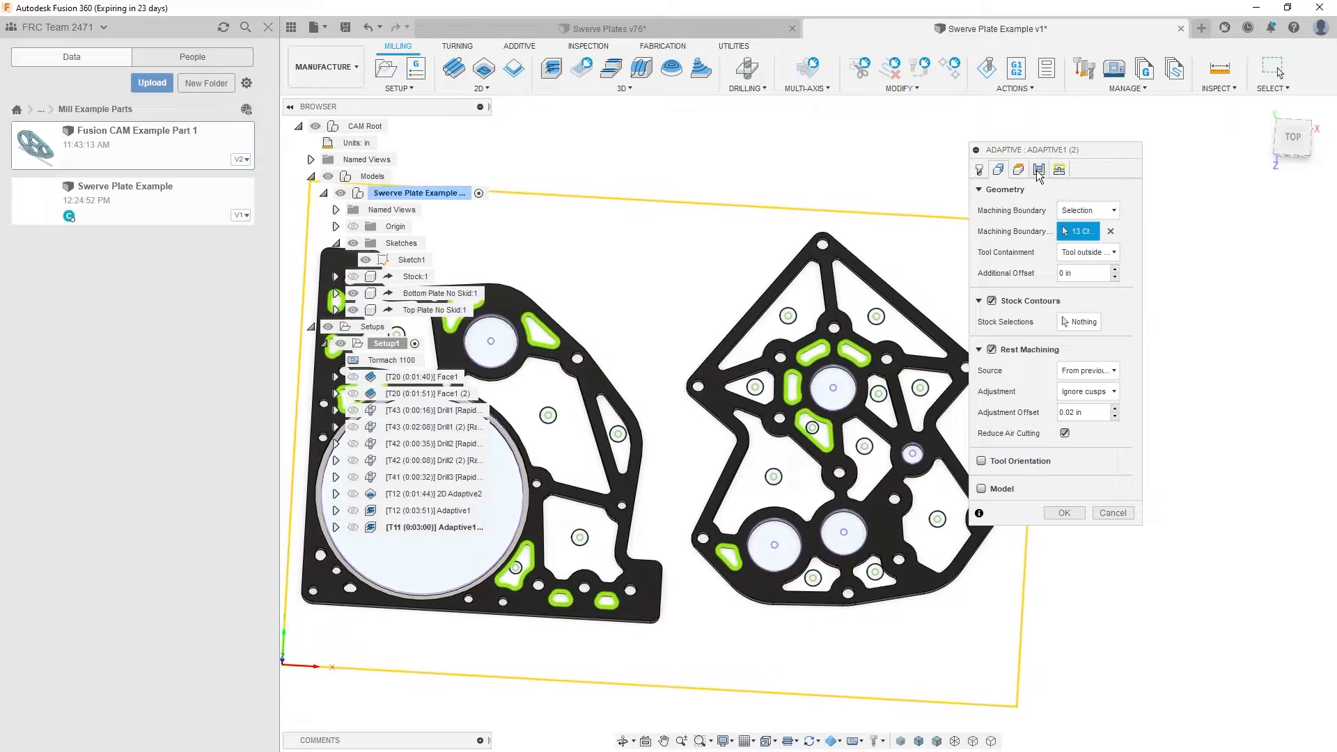
- Replace the entry positions with the predrilled hole centres of the three small selected pockets that have them
left_click(1058, 170)
left_click(1087, 564)
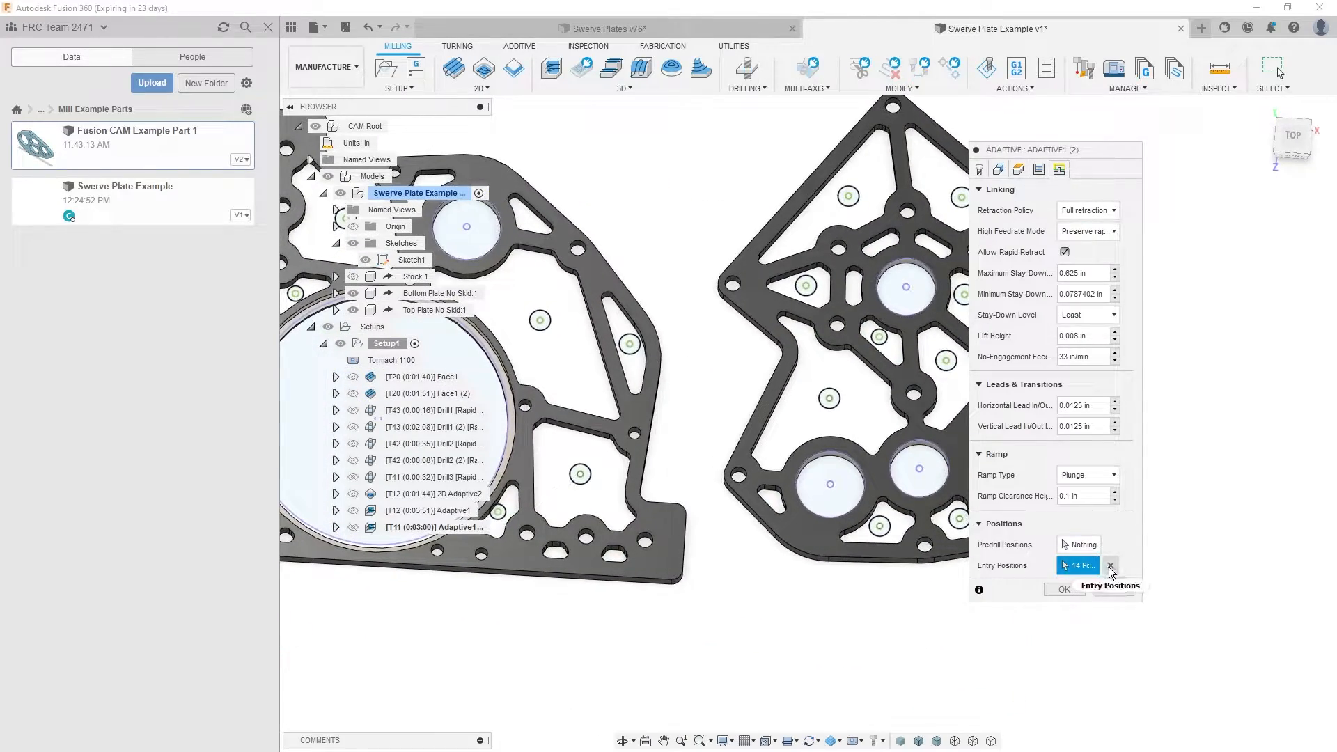
left_click(1110, 566)
scroll(1003, 578, "up", 5)
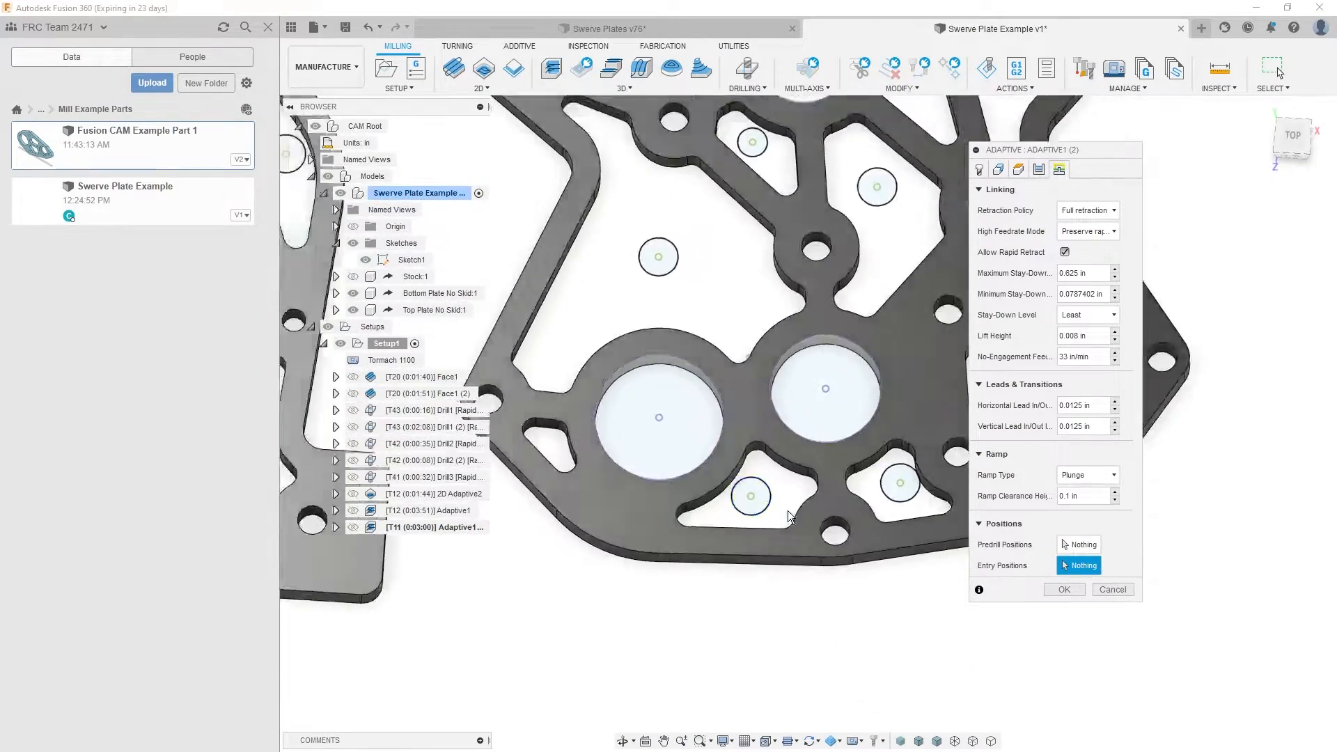
scroll(751, 487, "down", 5)
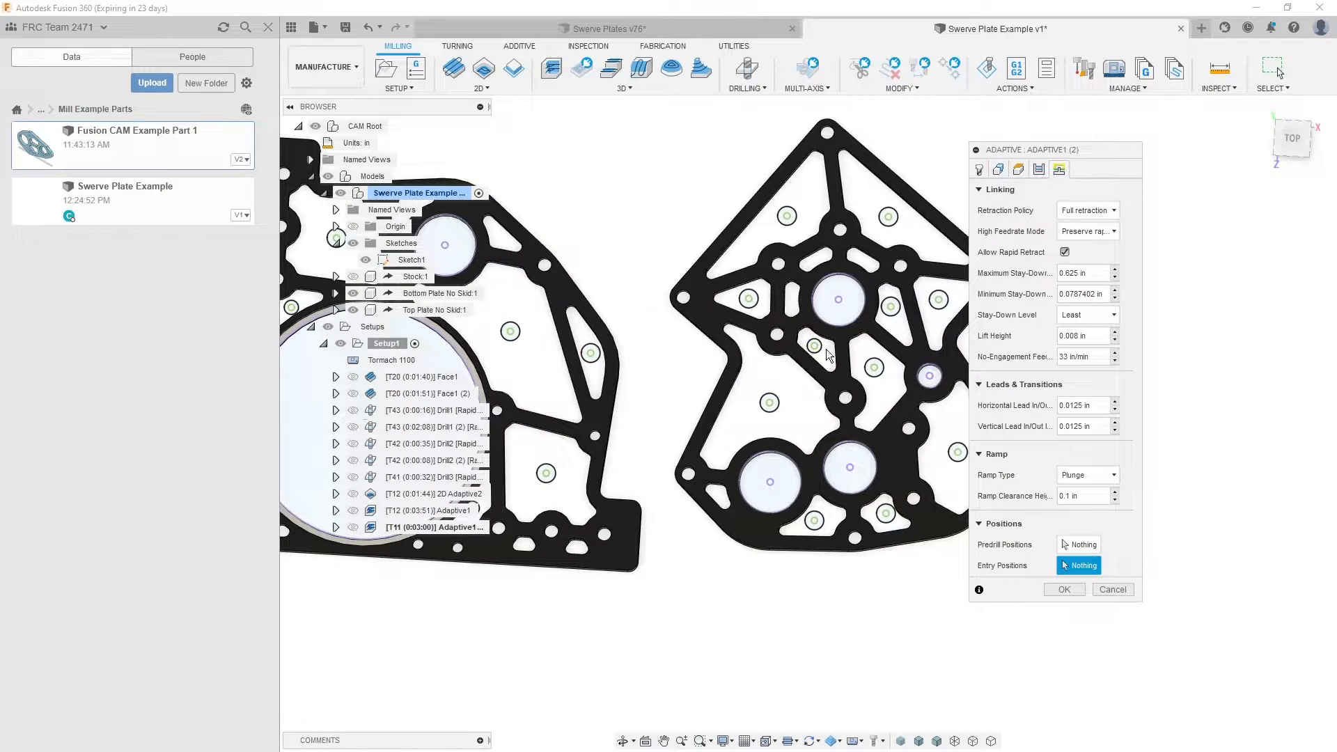
left_click(816, 347)
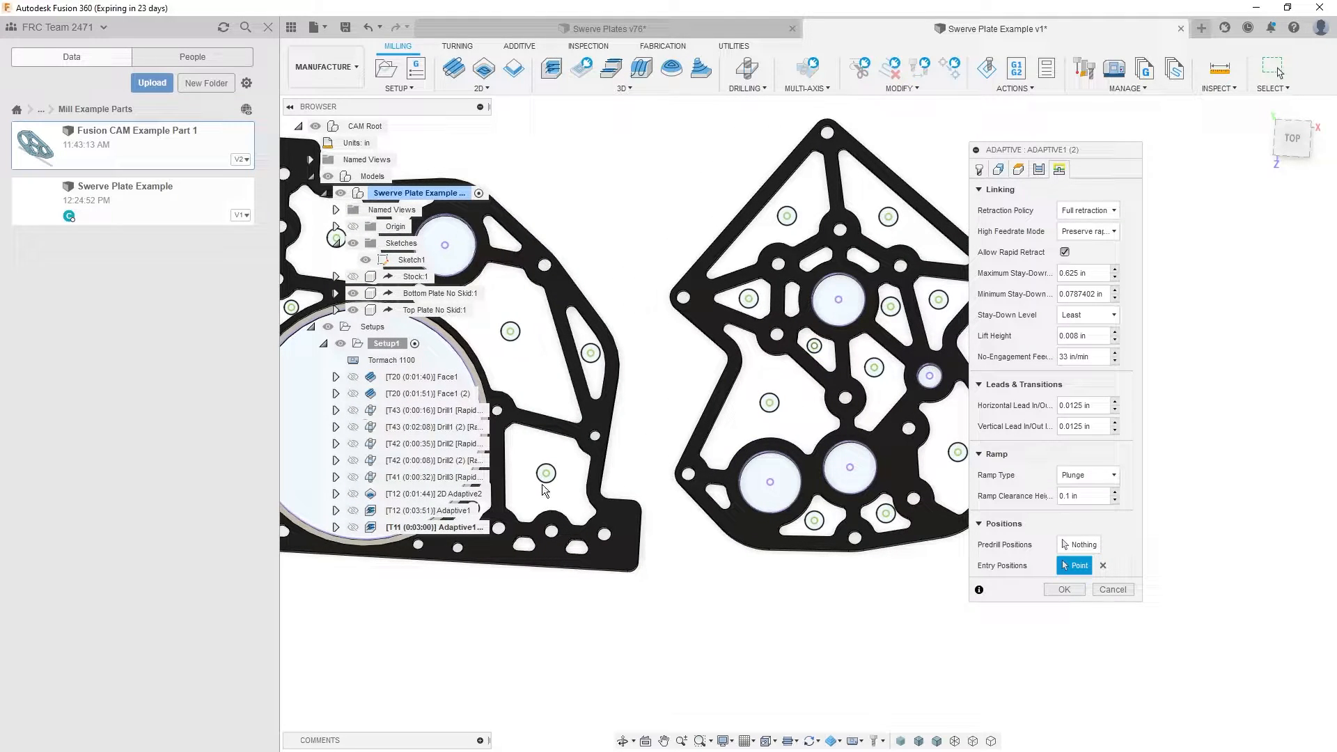
middle_click_drag(502, 478, 763, 610)
left_click(558, 515)
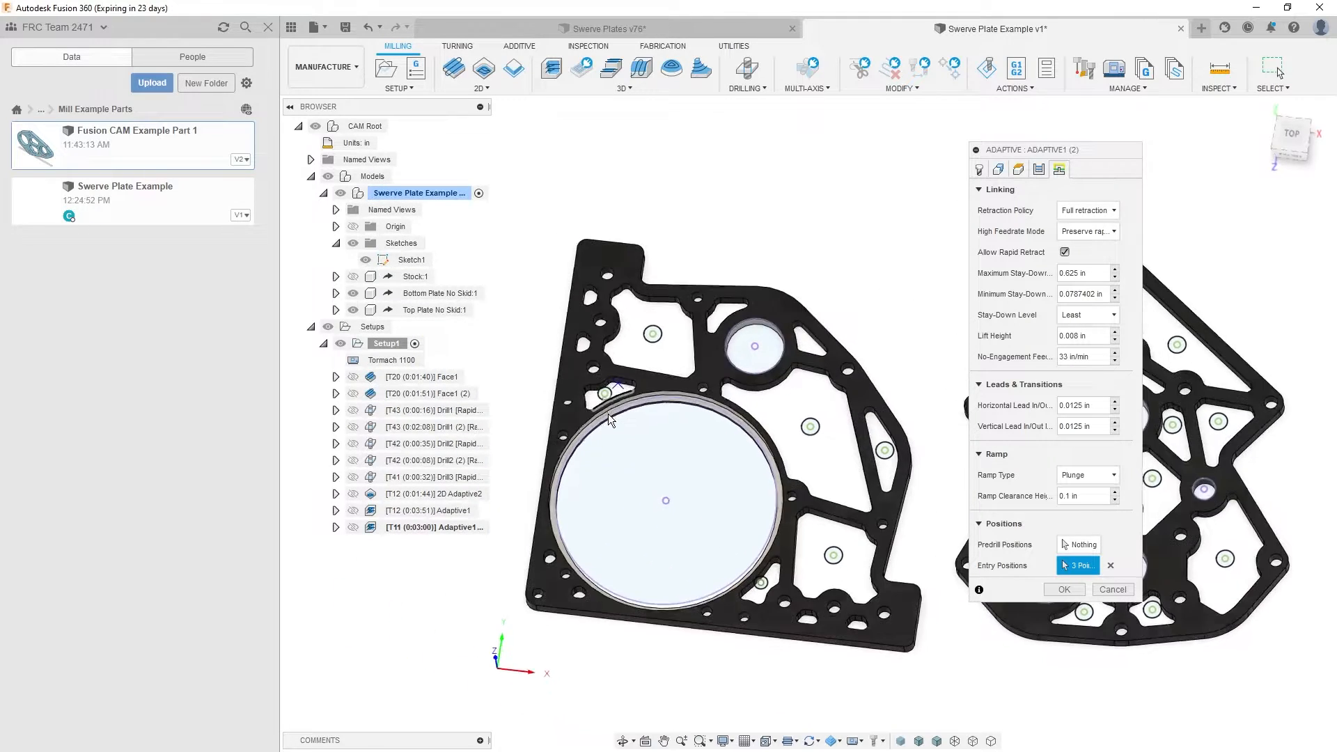
- Check the undrilled slots and the small pocket's entry point on the large-bore plate, then accept the settings to regenerate the toolpath
scroll(623, 289, "up", 8)
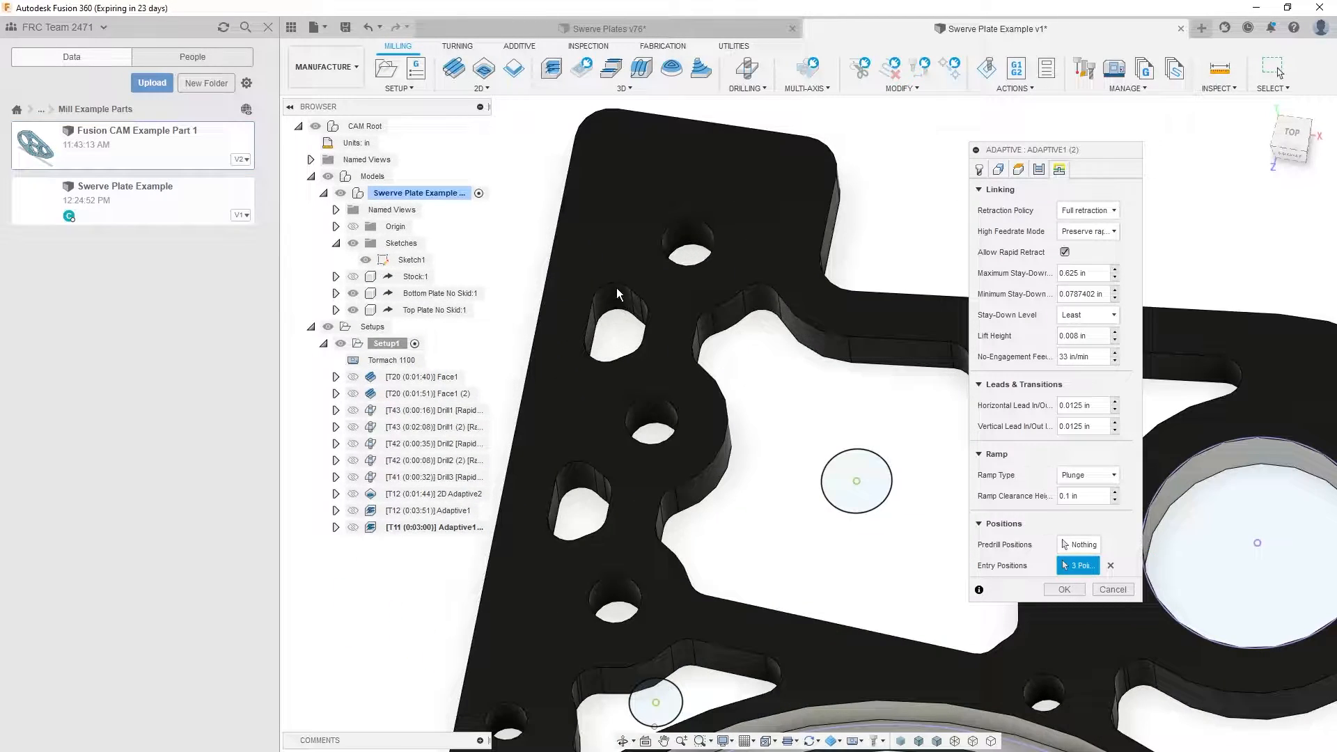
scroll(617, 334, "down", 5)
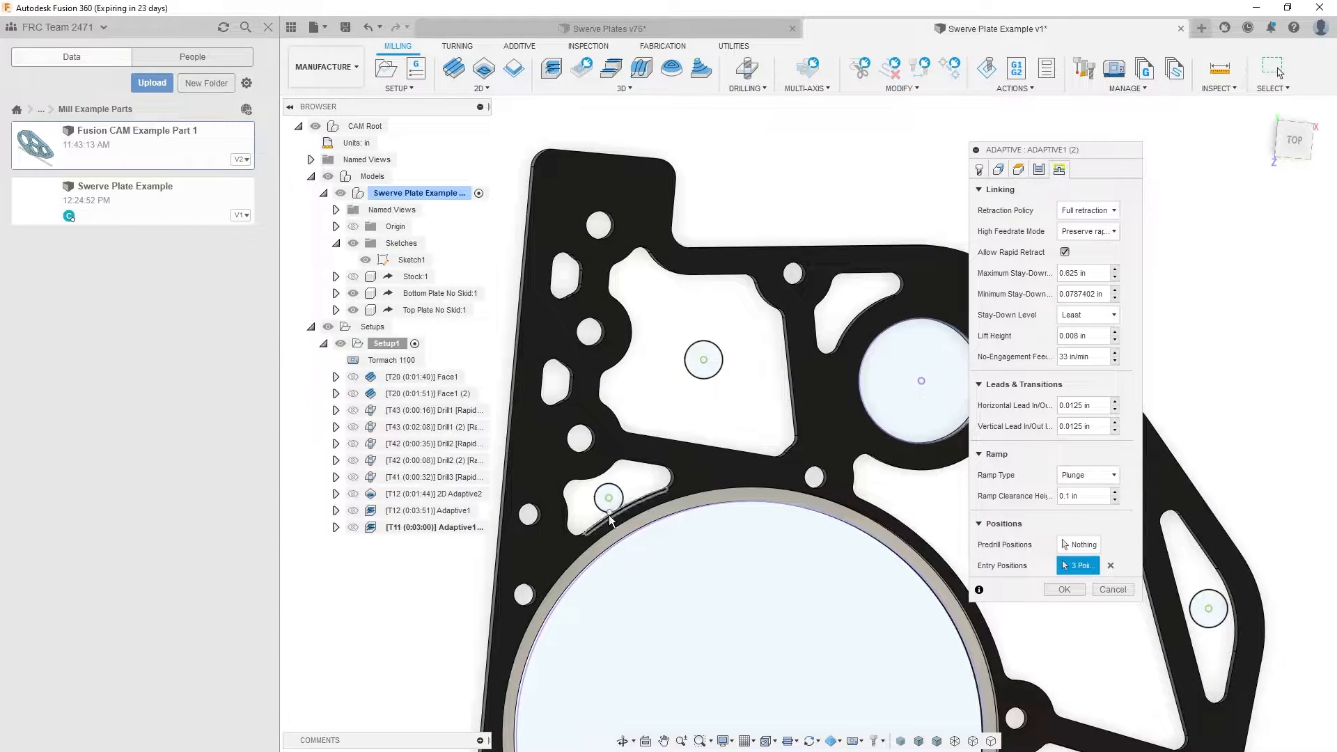
left_click(612, 502)
left_click(612, 500)
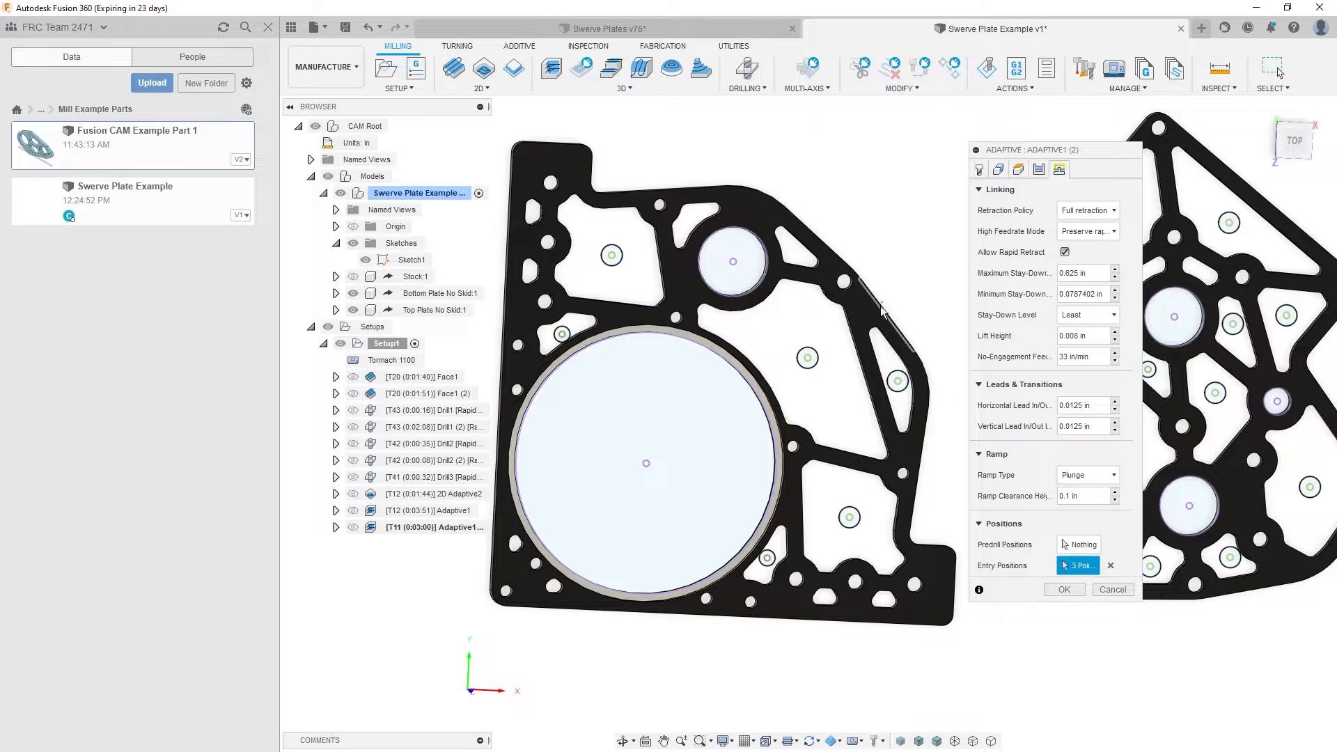
left_click_drag(1017, 151, 977, 153)
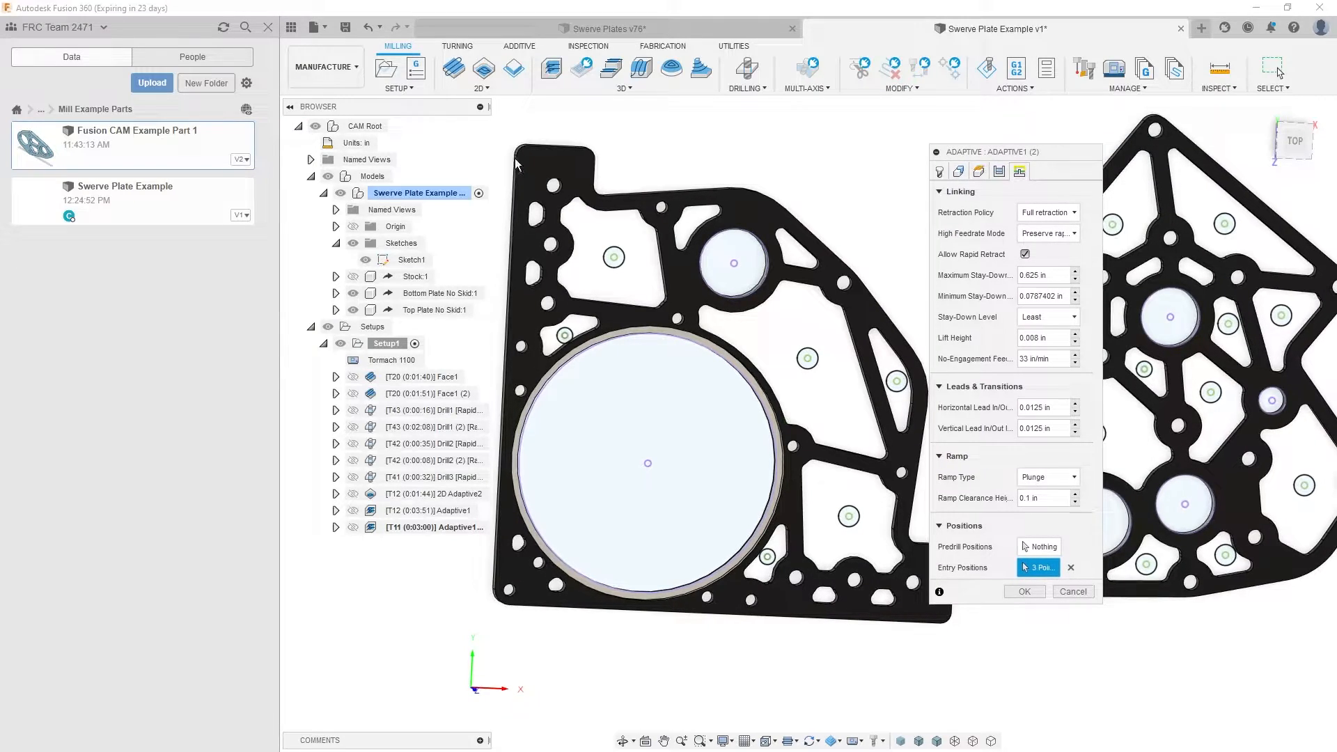
left_click(1024, 592)
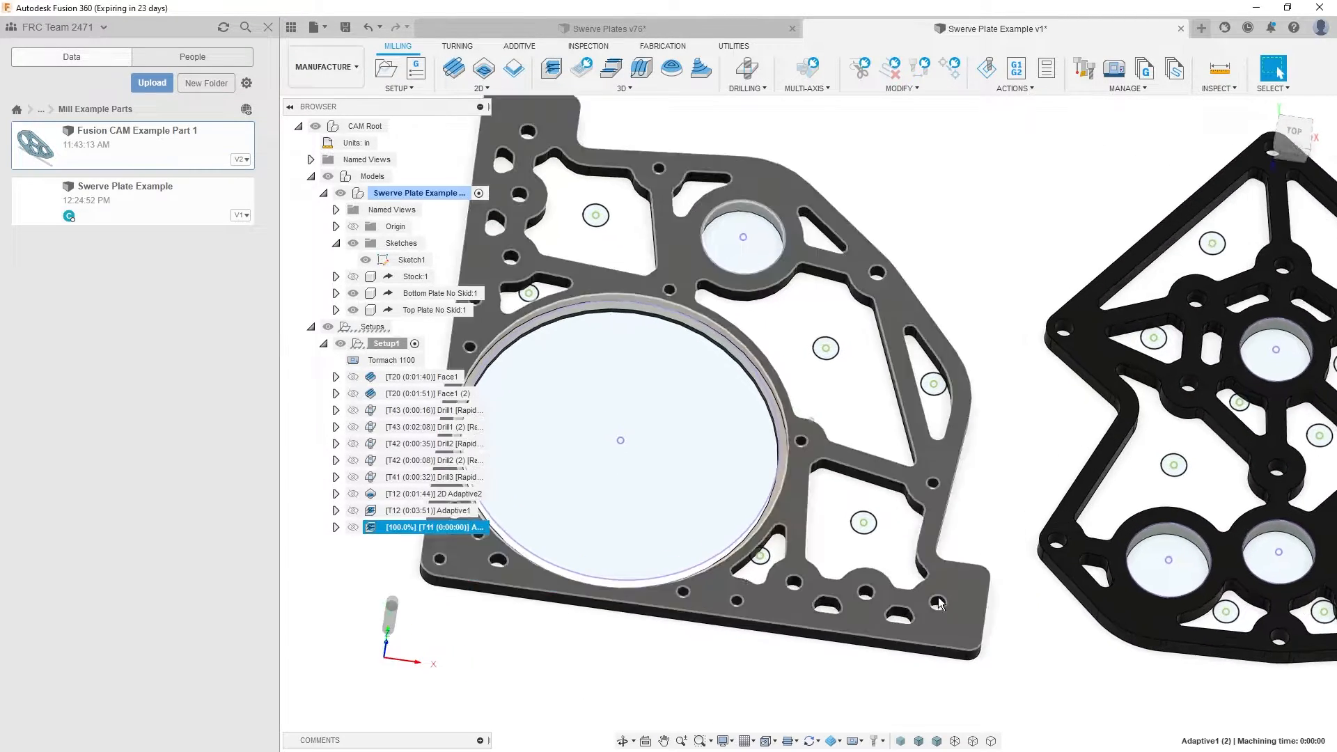
- Examine the regenerated rest-machining toolpath in the small pockets and slots of the large-bore plate
mouse_move(724, 599)
middle_mouse_down("shift")
mouse_move(722, 573)
mouse_move(716, 585)
middle_mouse_up("shift")
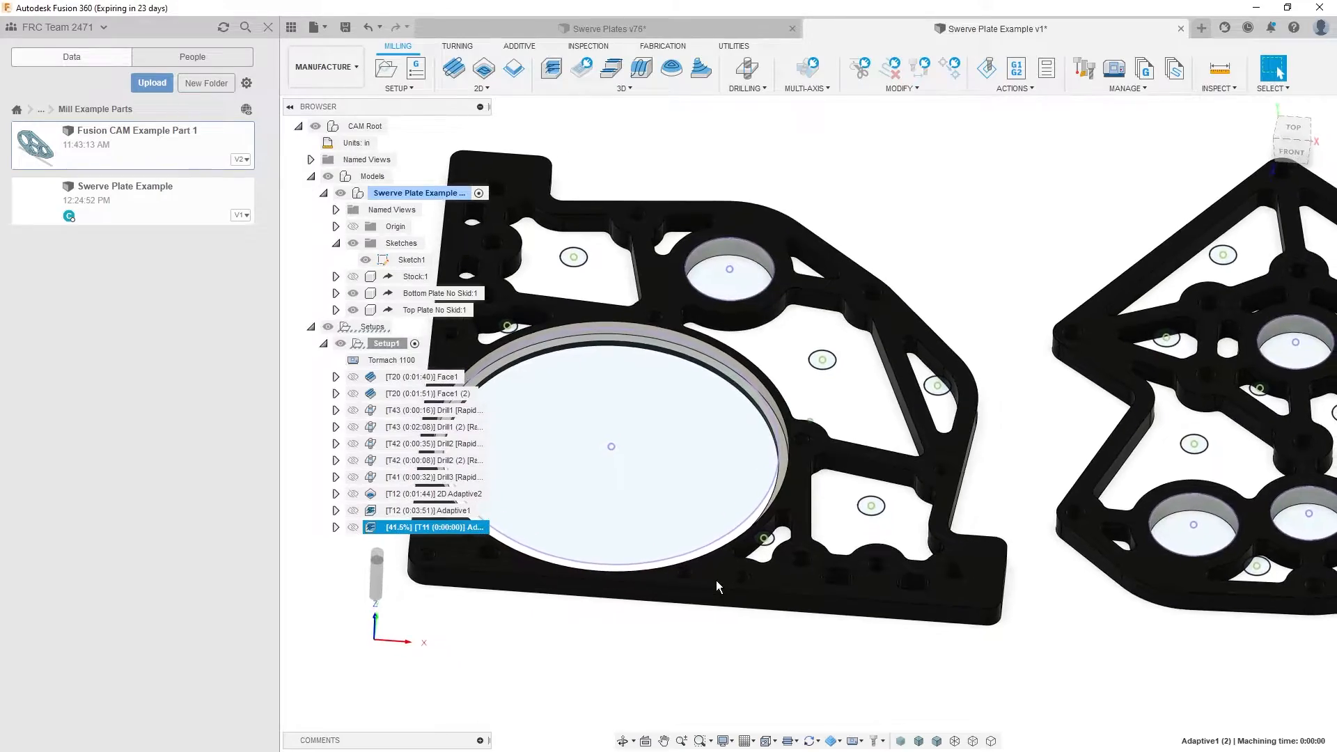
scroll(715, 579, "up", 10)
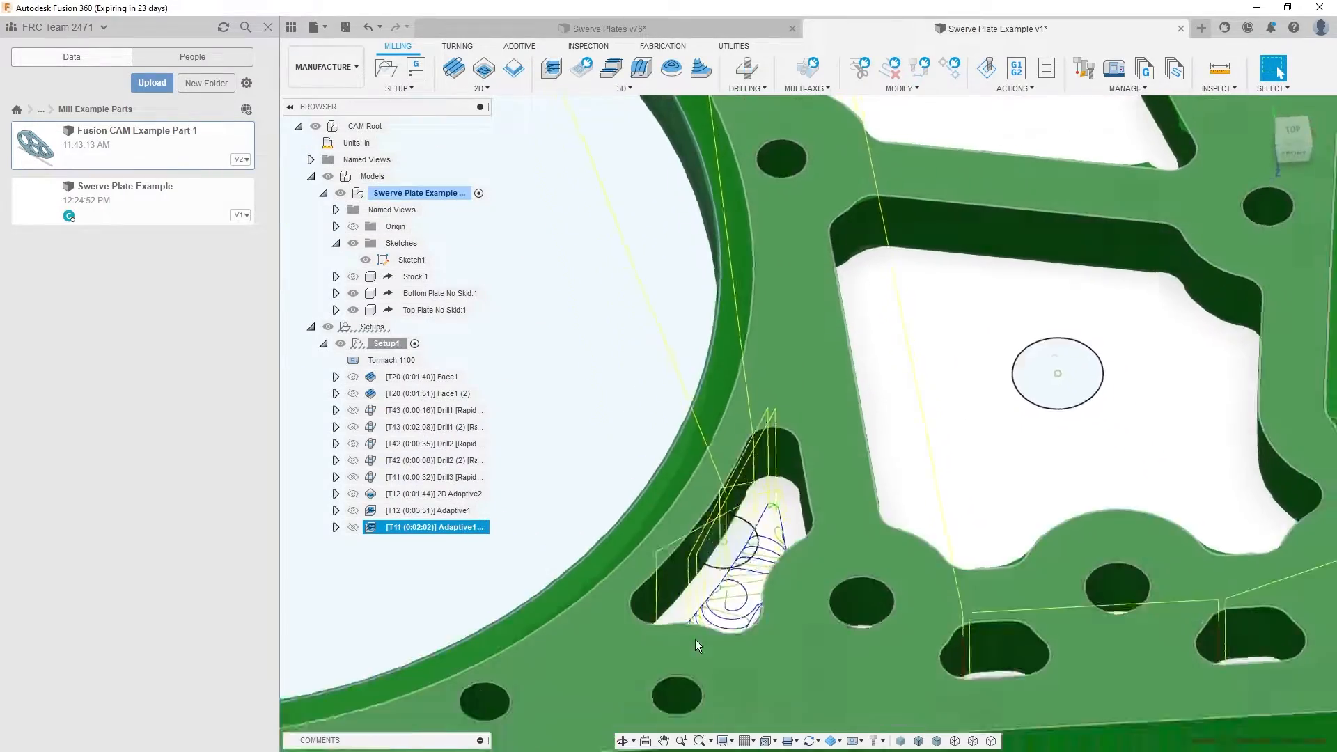
scroll(698, 634, "down", 8)
scroll(557, 425, "up", 6)
mouse_move(559, 432)
middle_mouse_down("shift")
mouse_move(568, 520)
mouse_move(572, 453)
middle_mouse_up("shift")
scroll(710, 350, "down", 4)
middle_click_drag(710, 349, 677, 326, "shift")
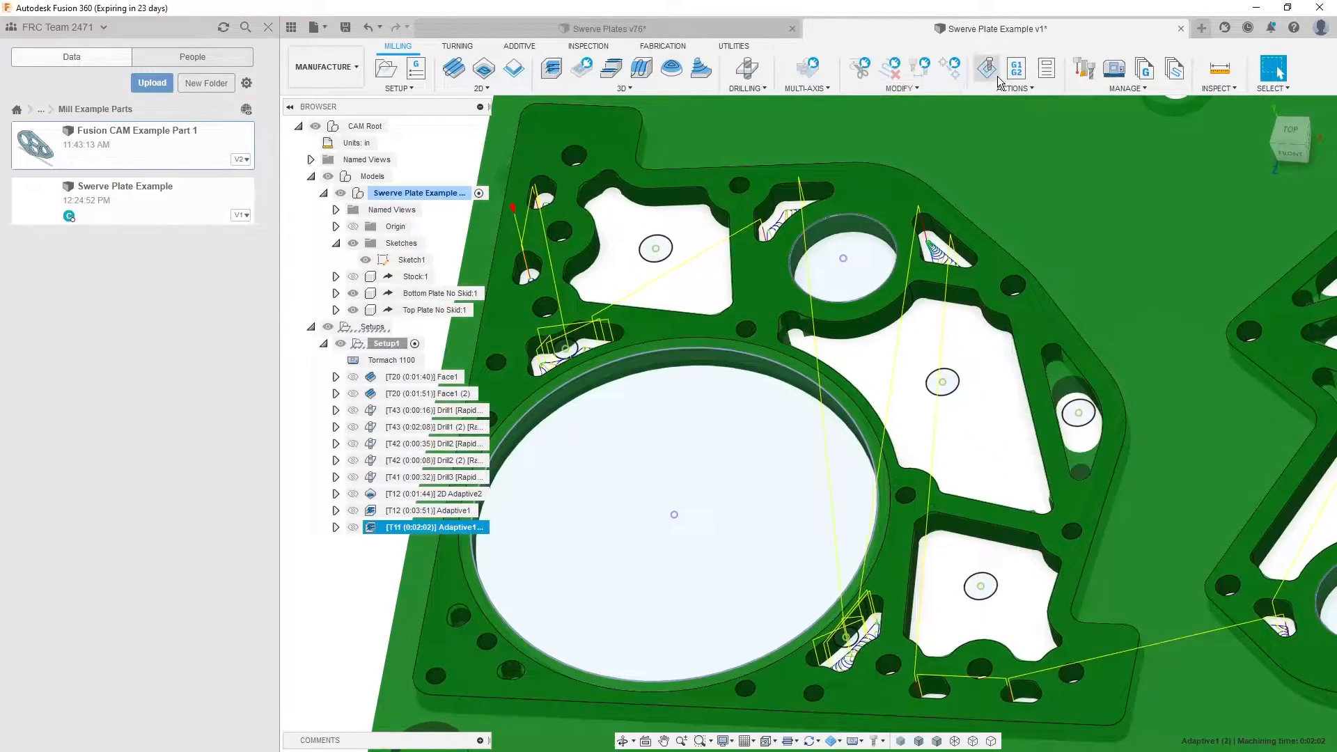
- Simulate the rest-machining adaptive and follow the tool through the small pockets of the large-bore plate
left_click(994, 73)
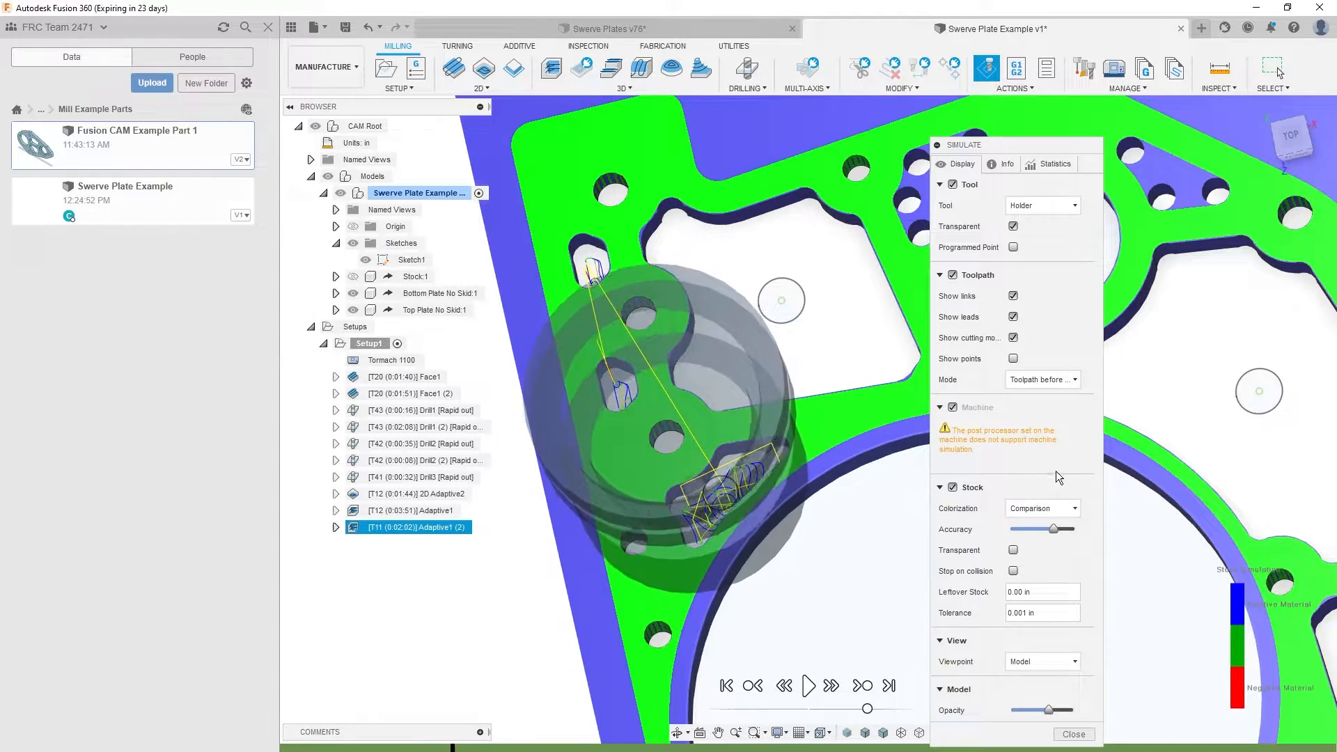
scroll(901, 505, "down", 5)
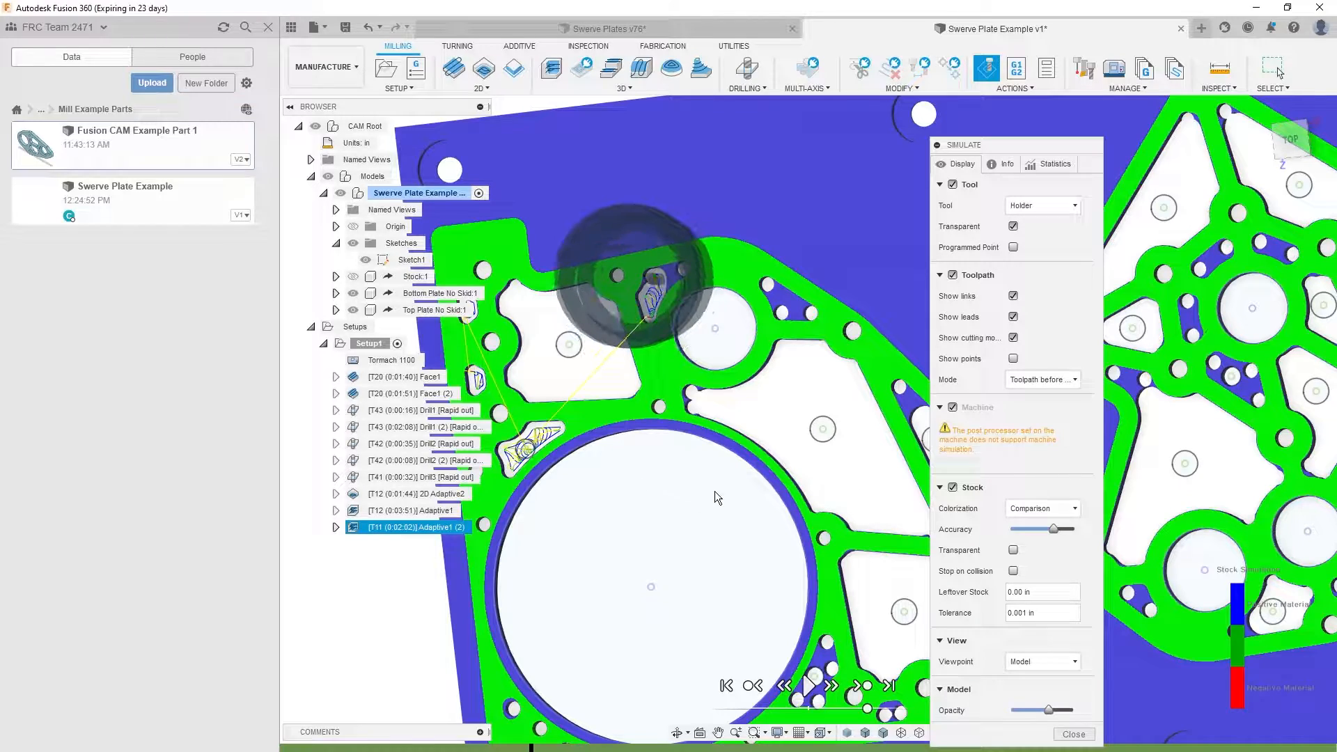
middle_click_drag(846, 486, 695, 516, "shift")
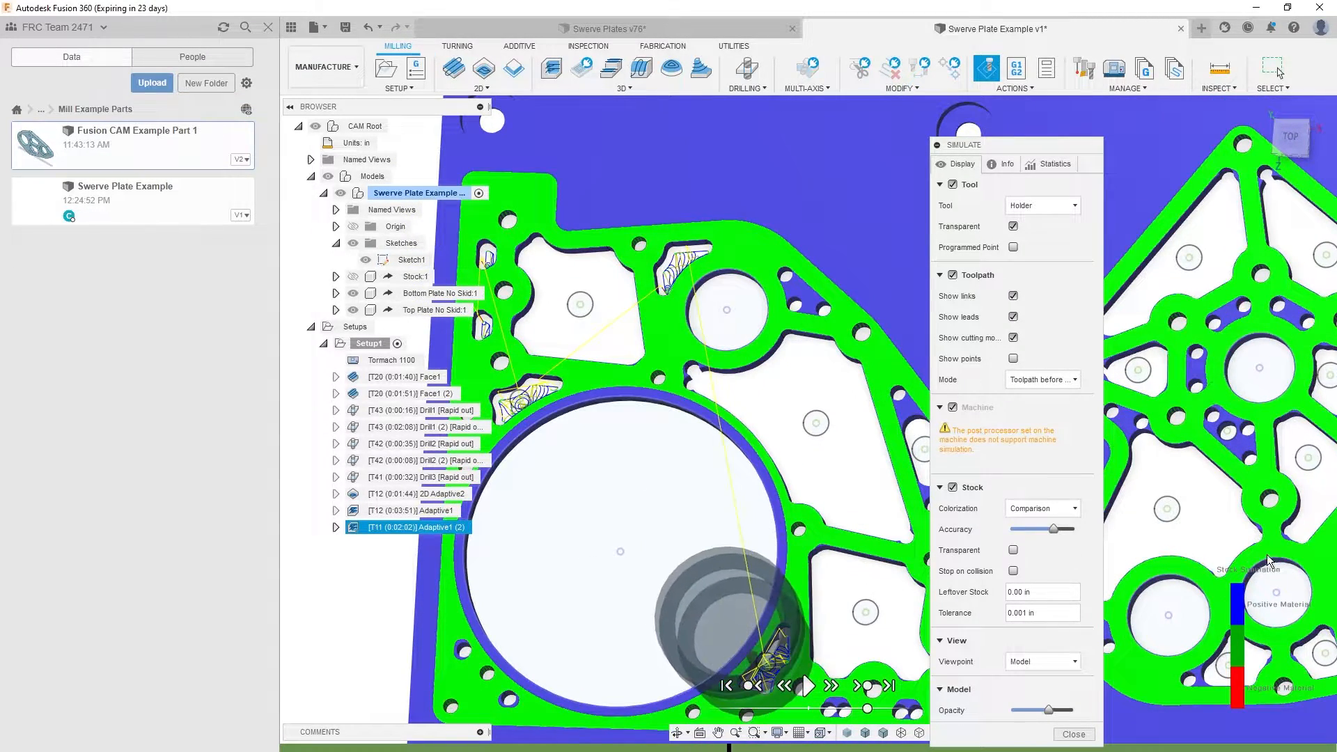
scroll(1267, 554, "down", 3)
middle_click_drag(1268, 554, 689, 515, "shift")
scroll(689, 516, "down", 2)
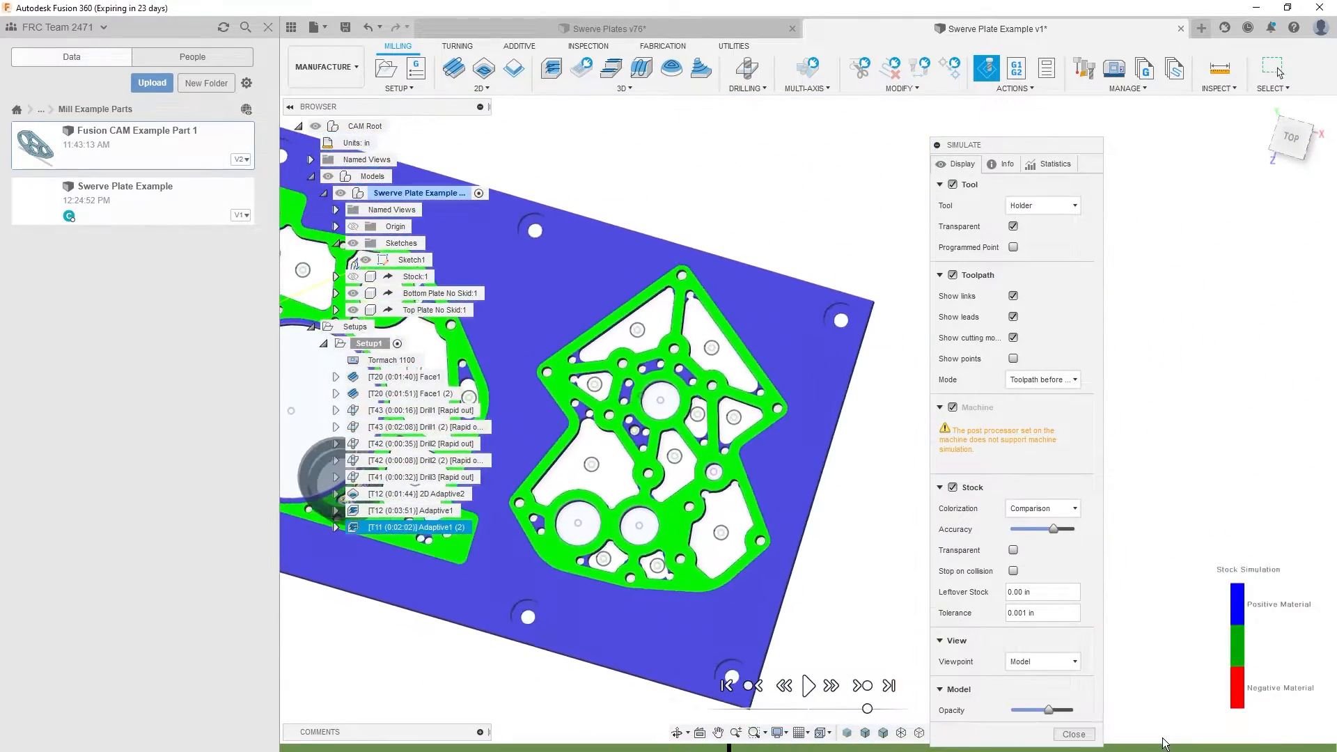
- Advance the simulation to the end, inspect the cut pockets on the second plate, and close the simulation
left_click_drag(1164, 746, 1336, 749)
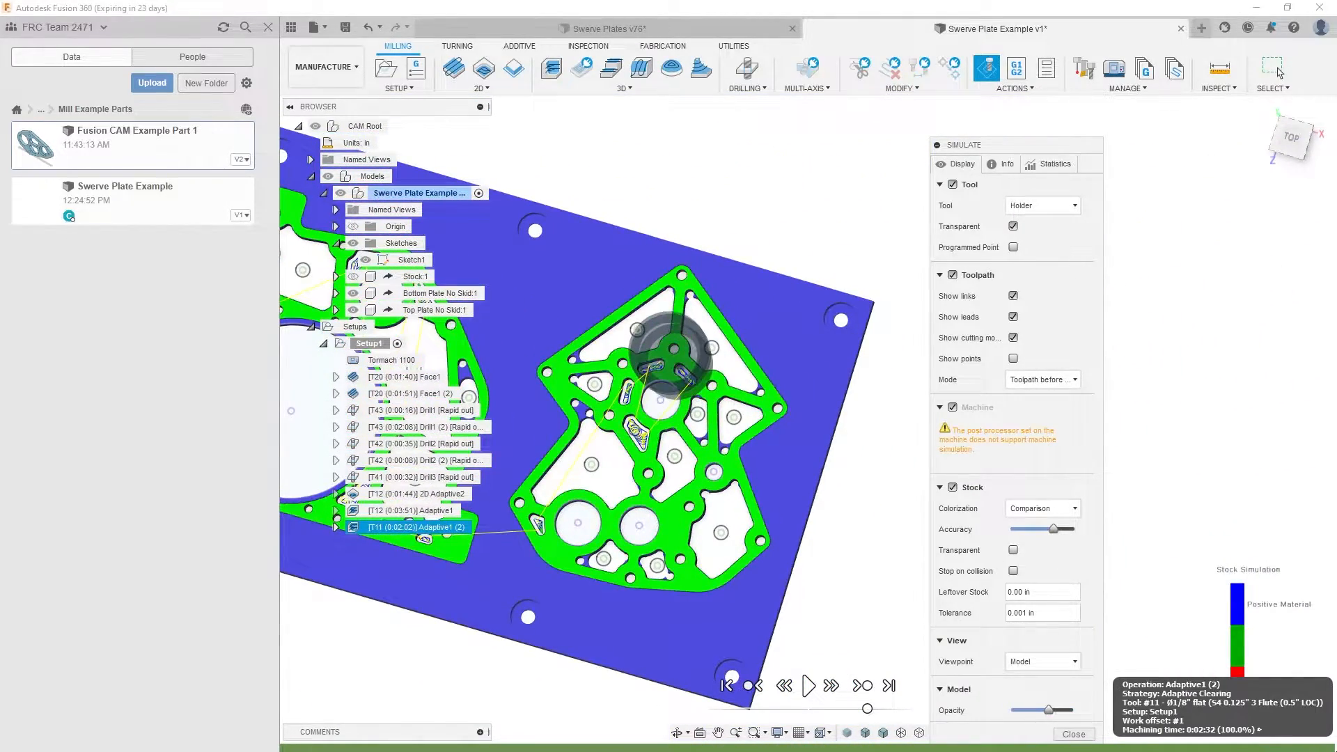
middle_click_drag(697, 620, 732, 624, "shift")
scroll(770, 596, "up", 5)
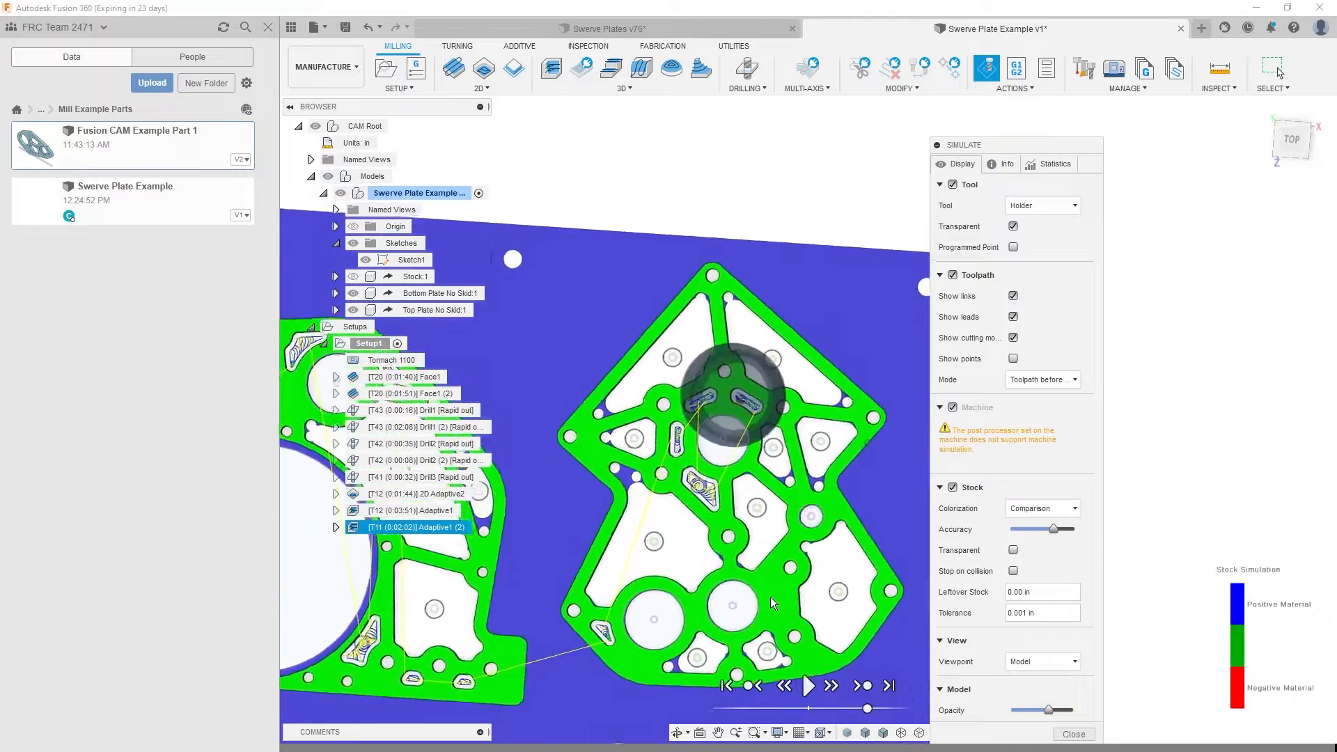
scroll(620, 557, "down", 3)
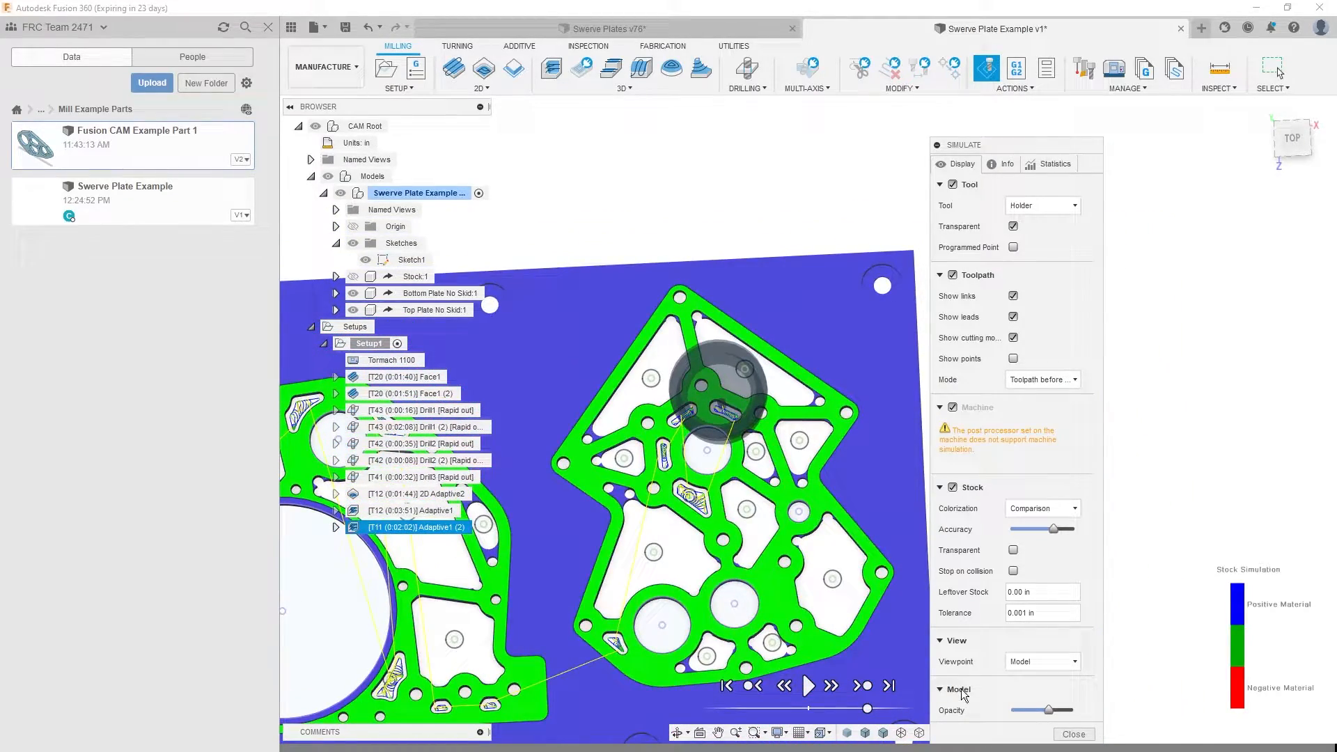
left_click(1096, 734)
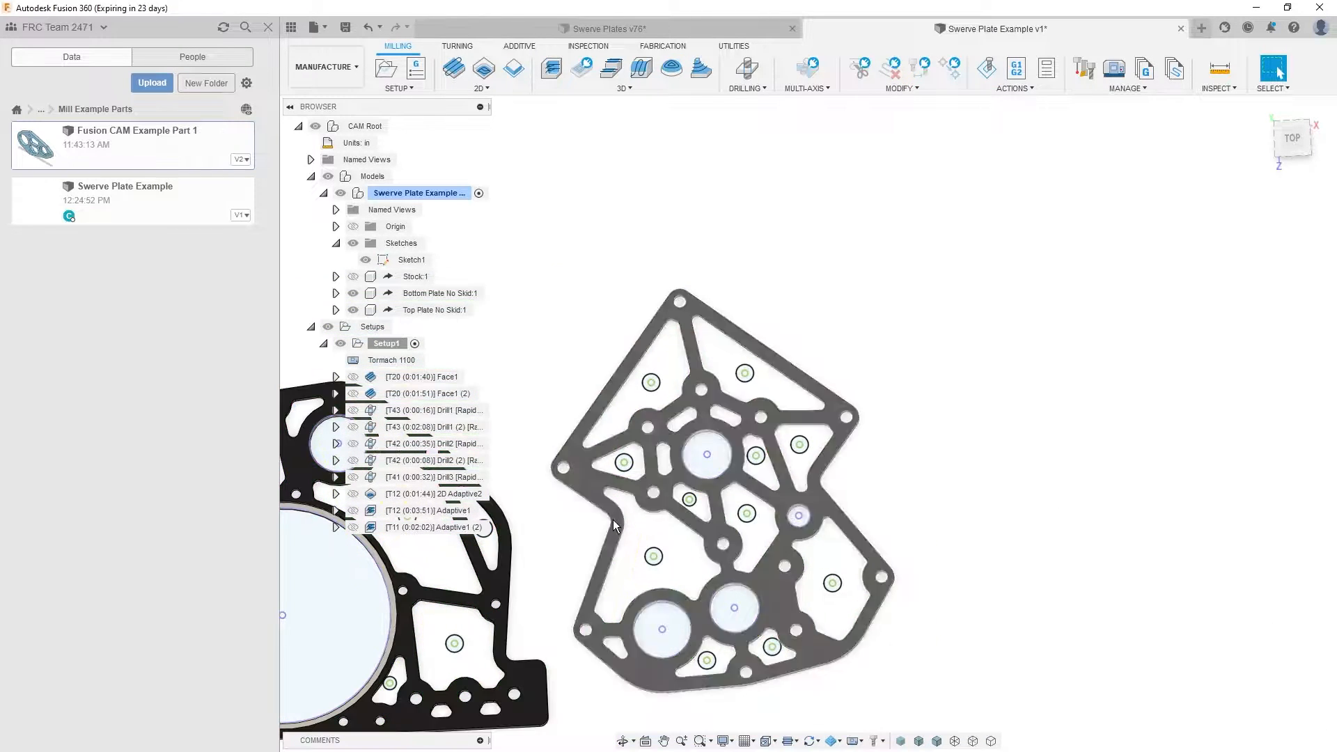
- Compare the toolpaths of 2D Adaptive2, Adaptive1 and Adaptive1 (2) by displaying each operation in turn
left_click(445, 512)
left_click(449, 493)
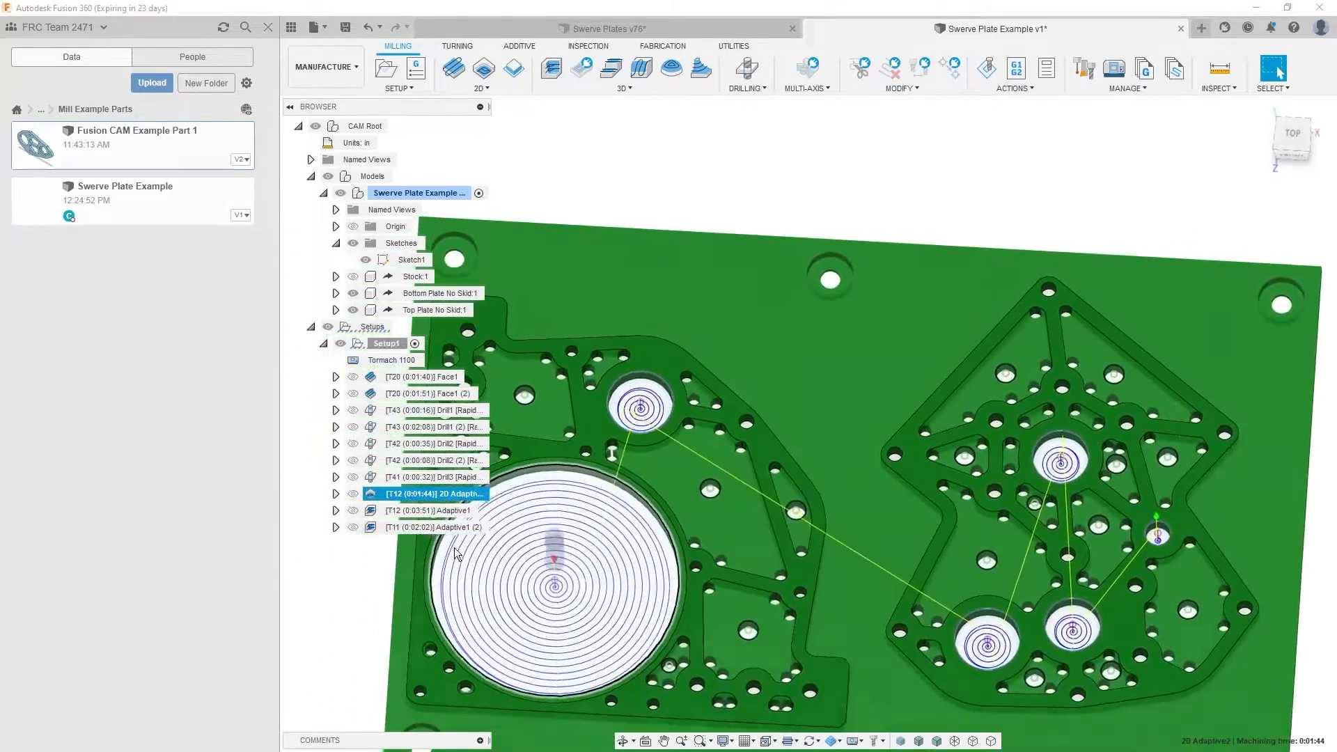
left_click(450, 526)
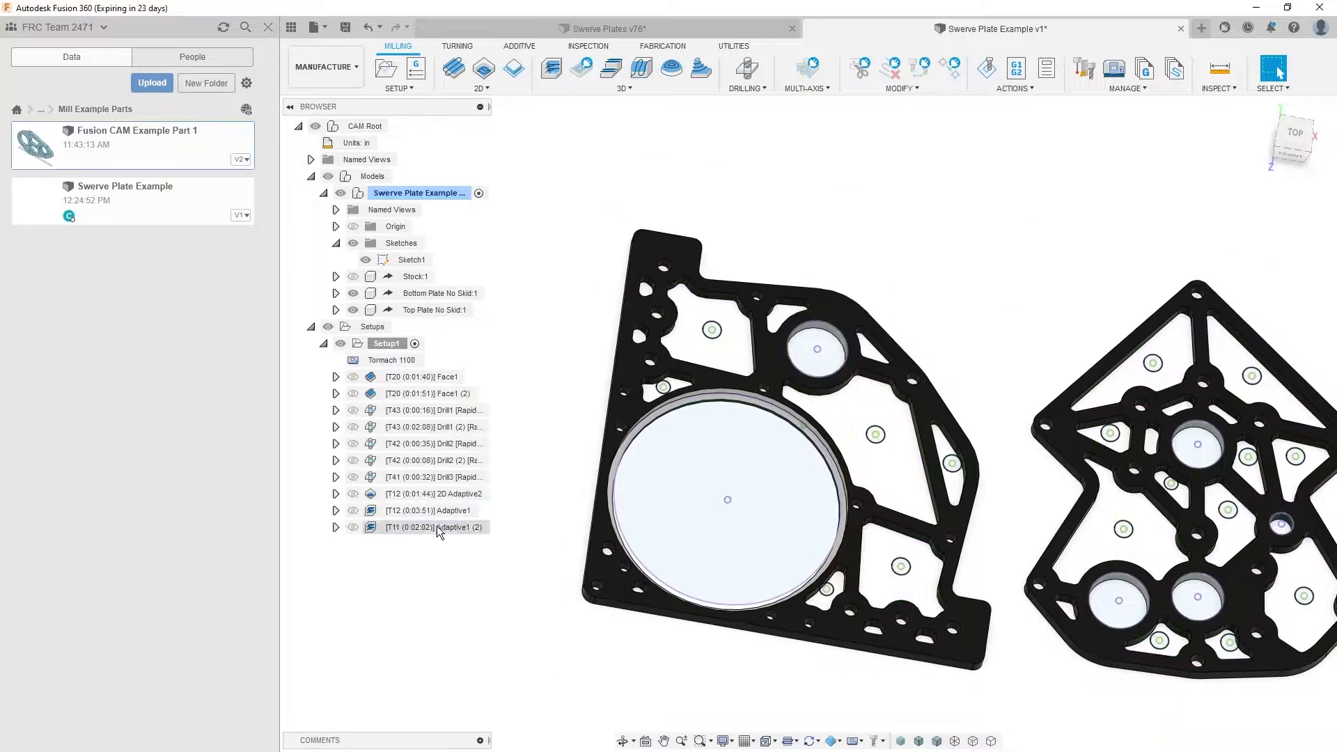
left_click(439, 516)
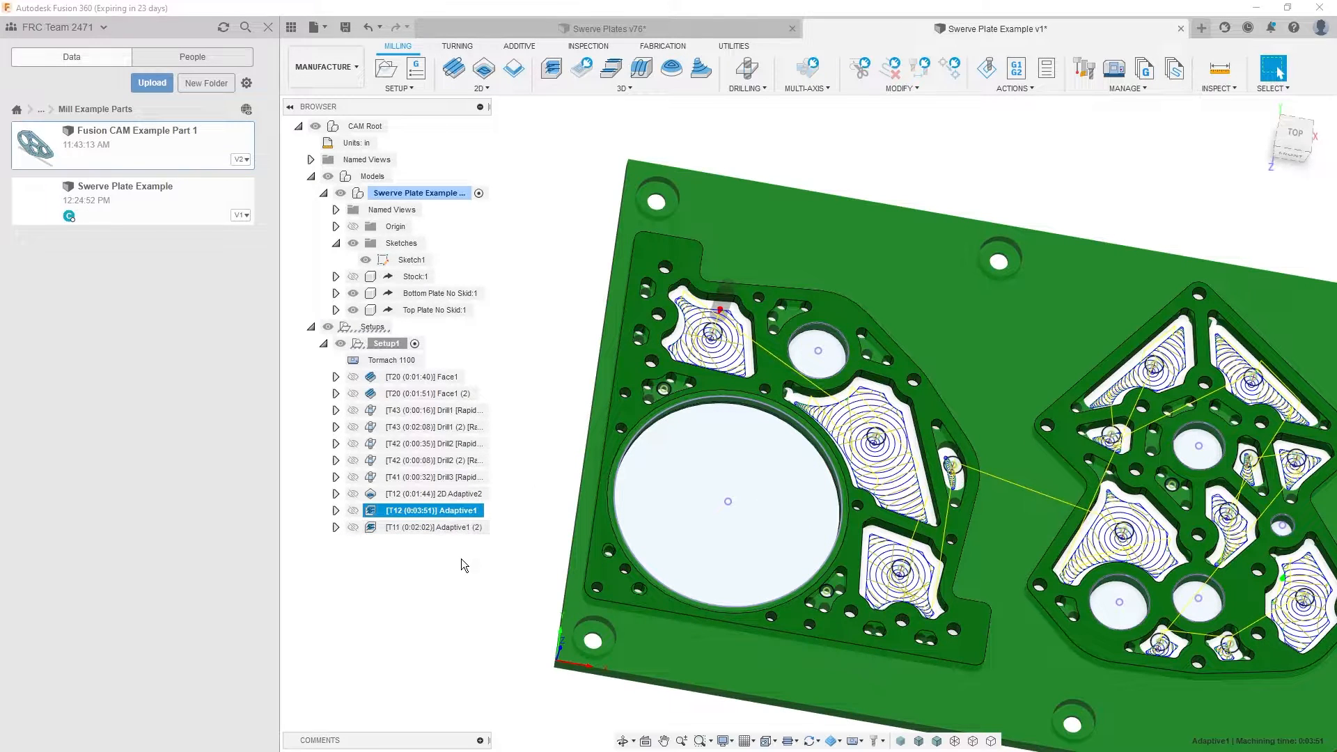
- Duplicate the Adaptive1 operation and assign tool 11, the 1/8" 3-flute flat end mill, to the copy
key("ctrl+v")
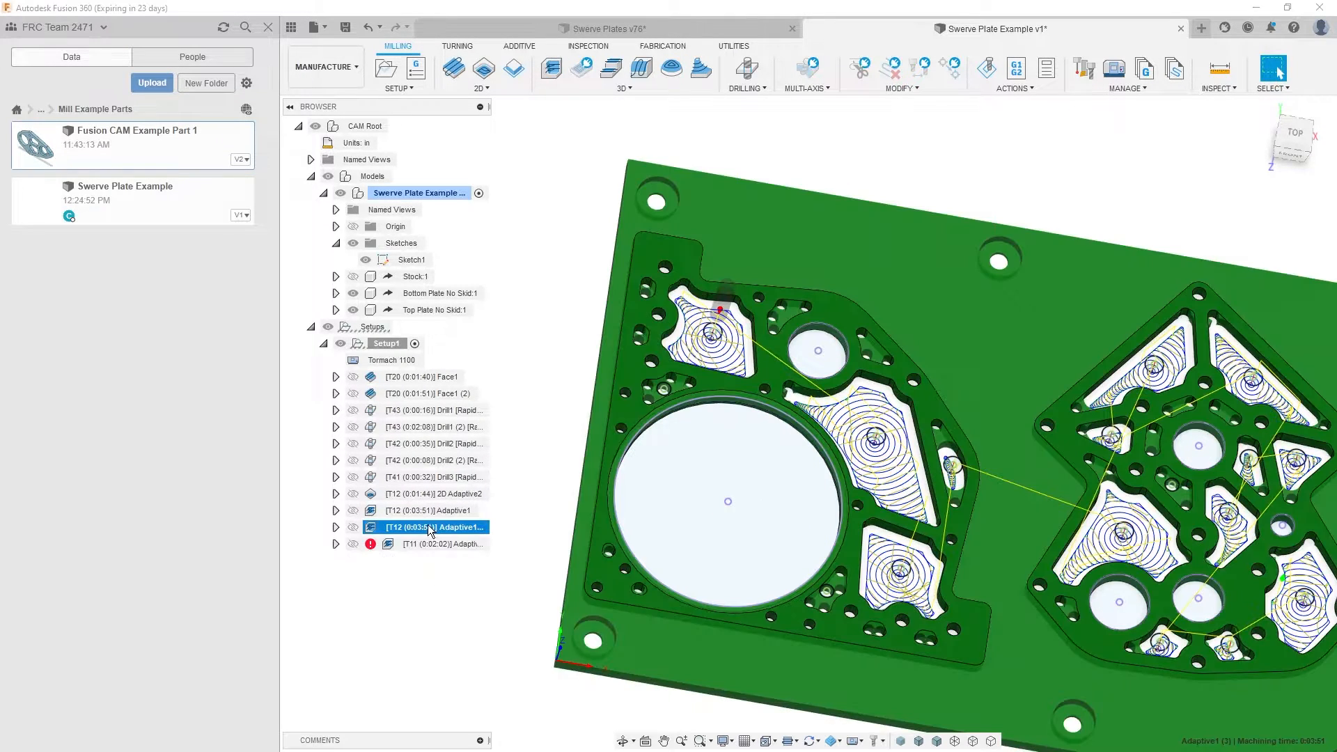
double_click(430, 529)
left_click(1012, 232)
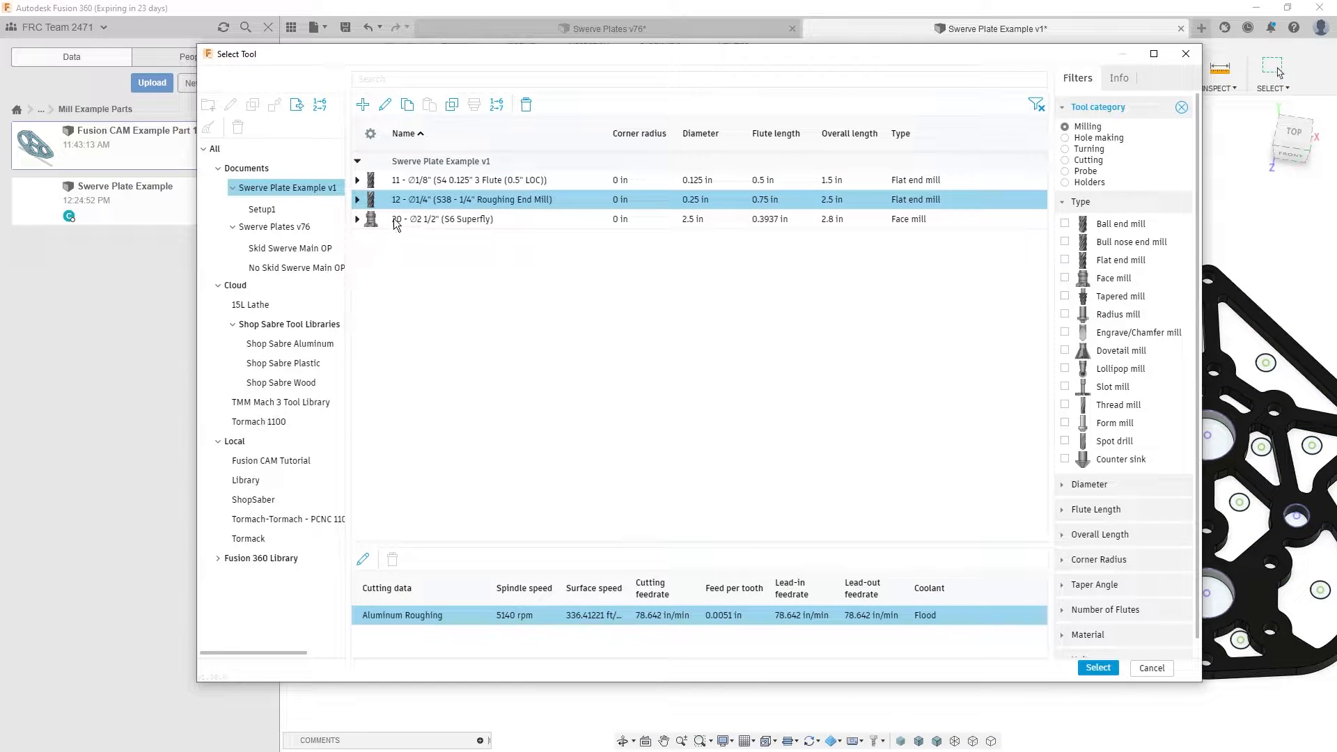
left_click(431, 181)
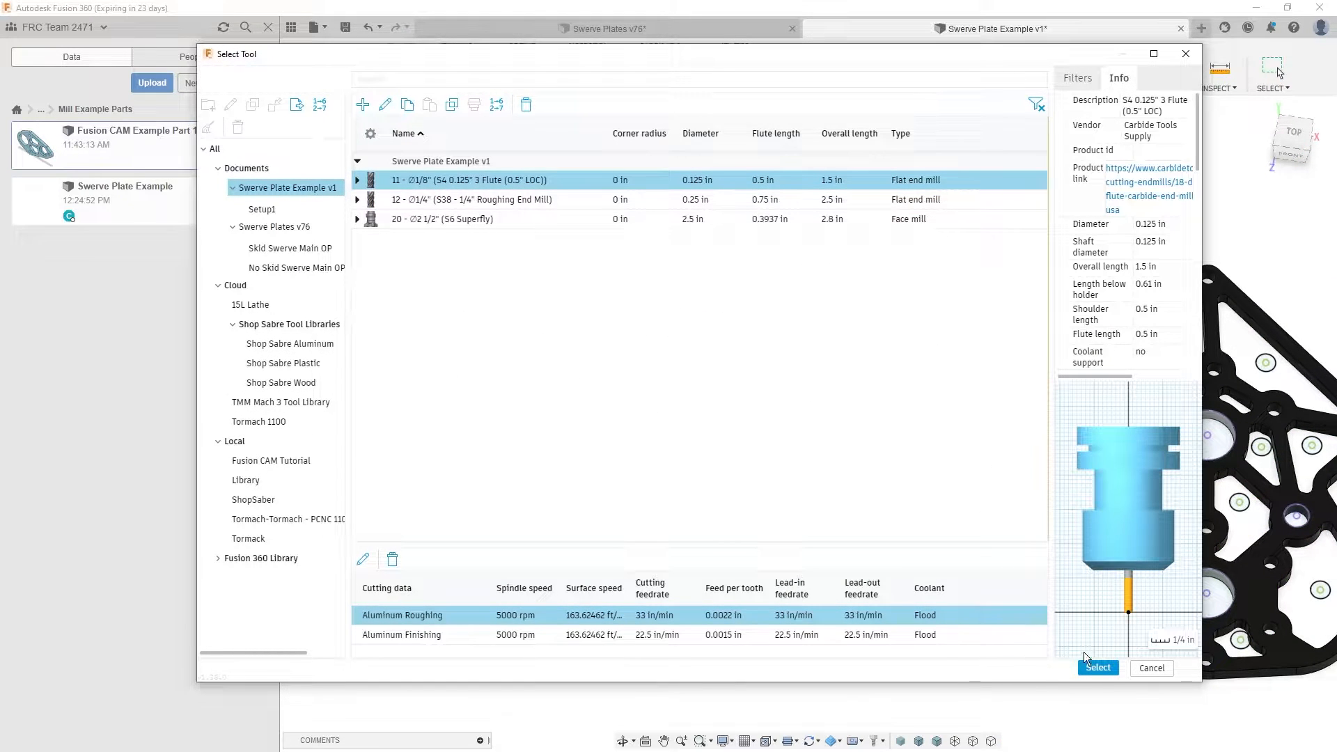
left_click(1097, 667)
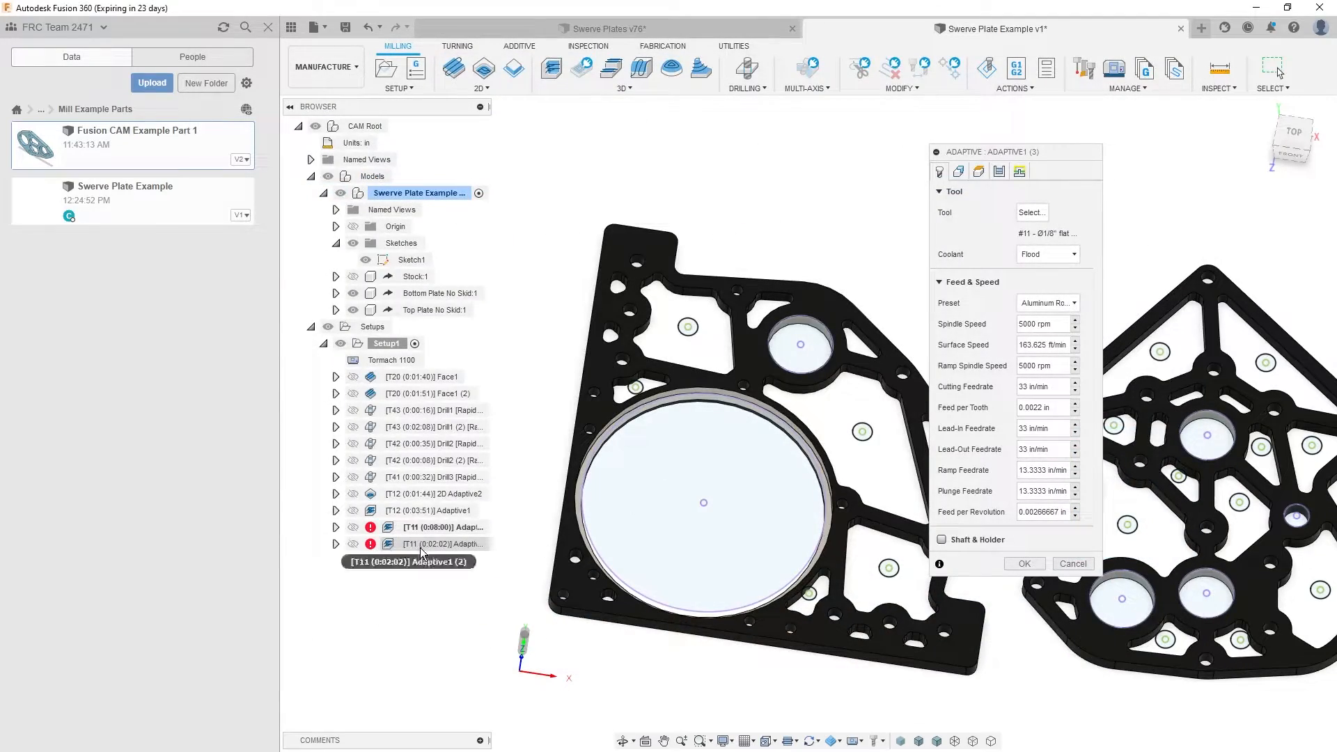
- Enable rest machining from previous operations for the copied adaptive, keeping its large-pocket boundaries
left_click(958, 173)
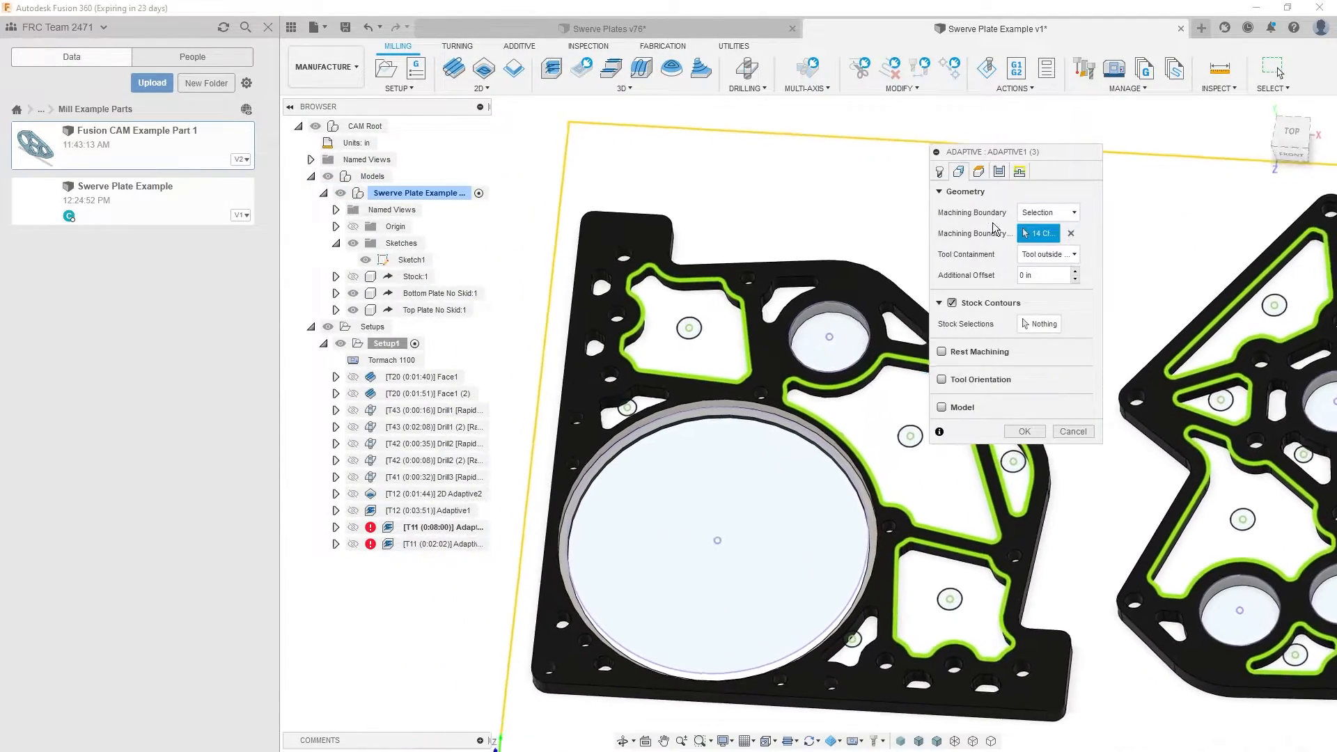
left_click(939, 171)
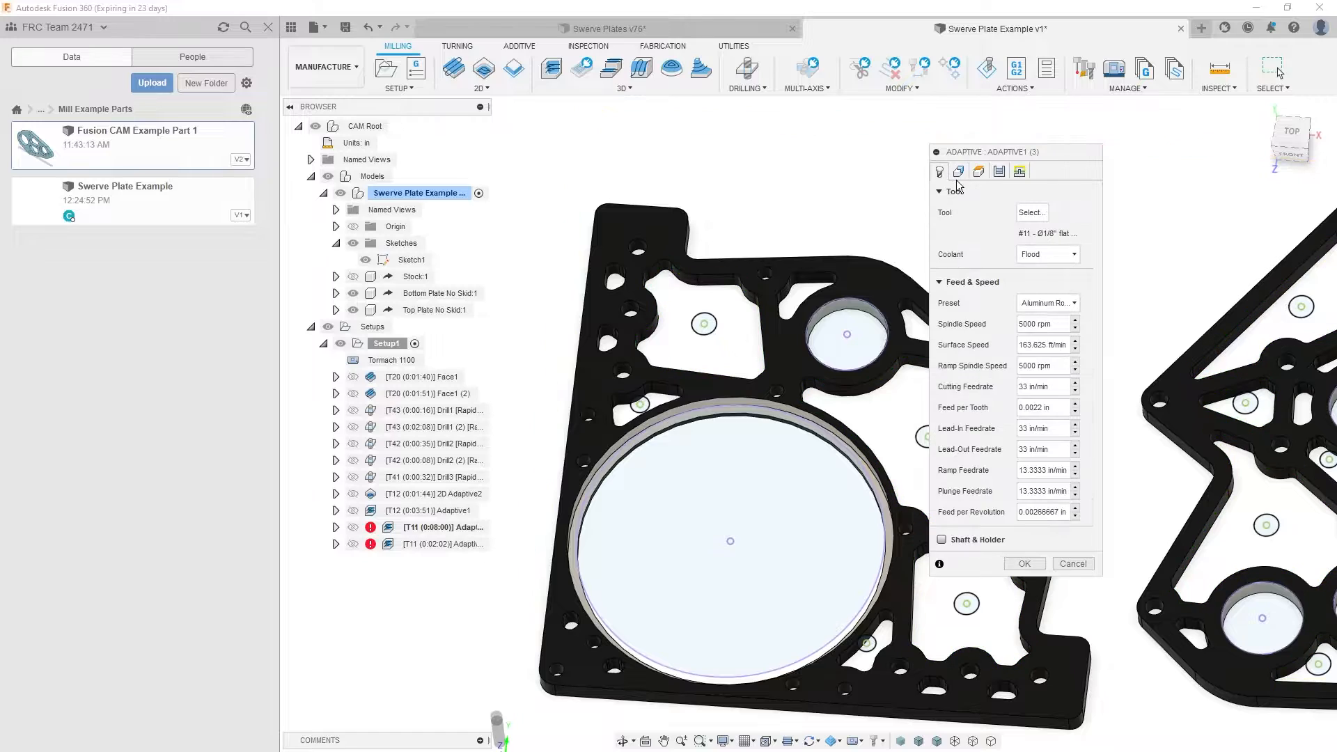
left_click(958, 173)
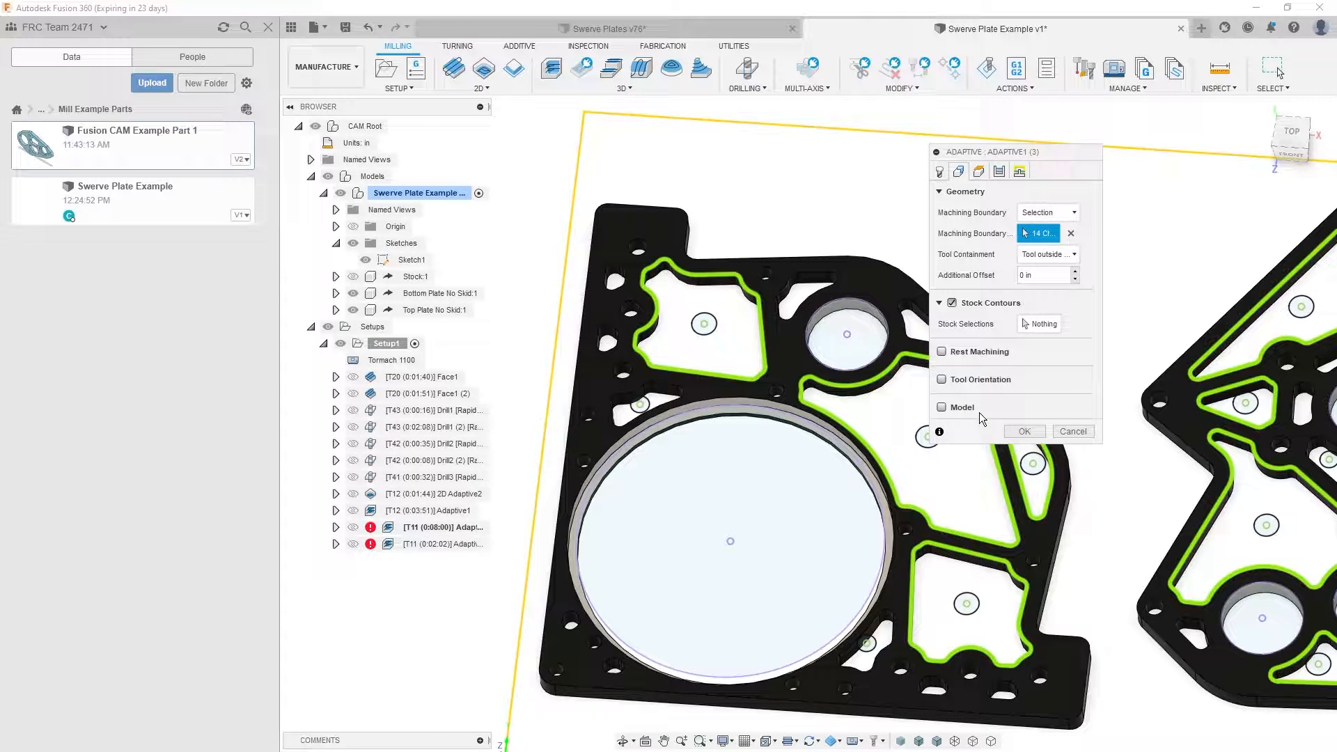
left_click(951, 351)
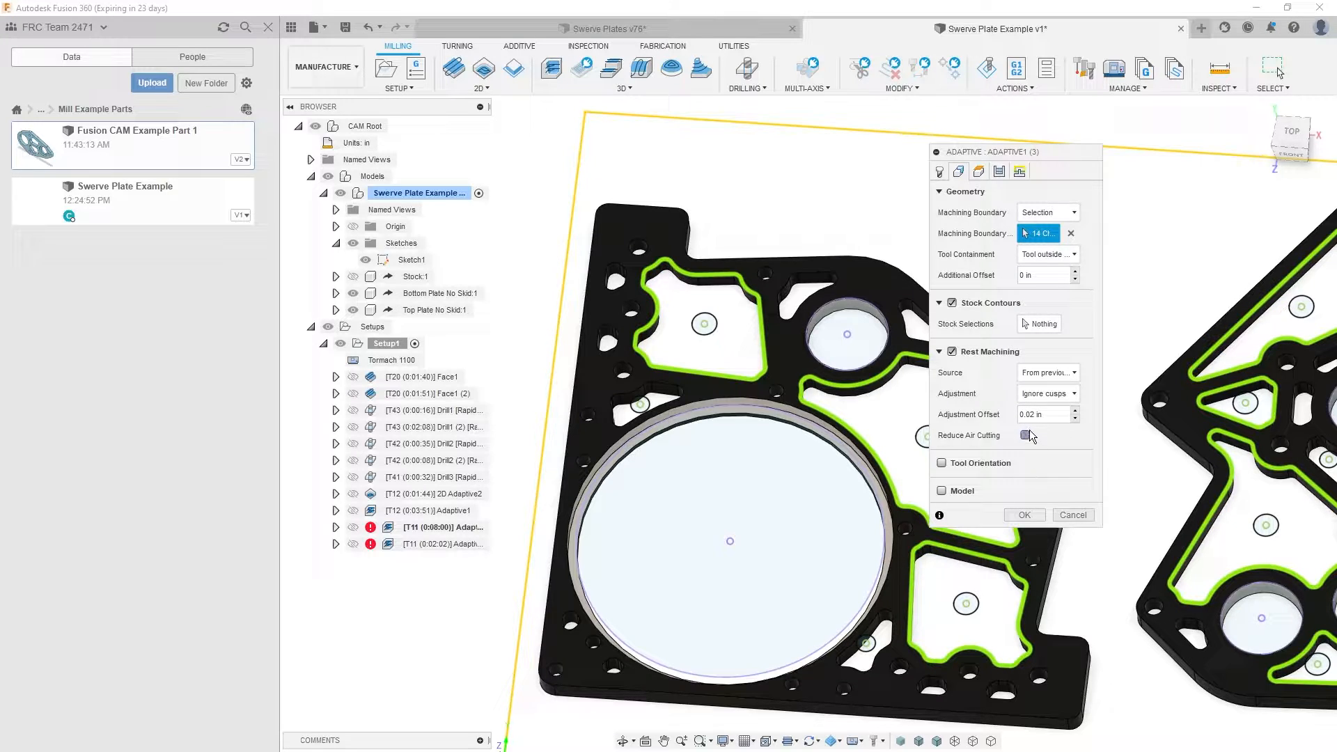
- Set the copied adaptive's fine stepdown to 0.285 in and accept the operation
left_click(939, 171)
left_click(978, 171)
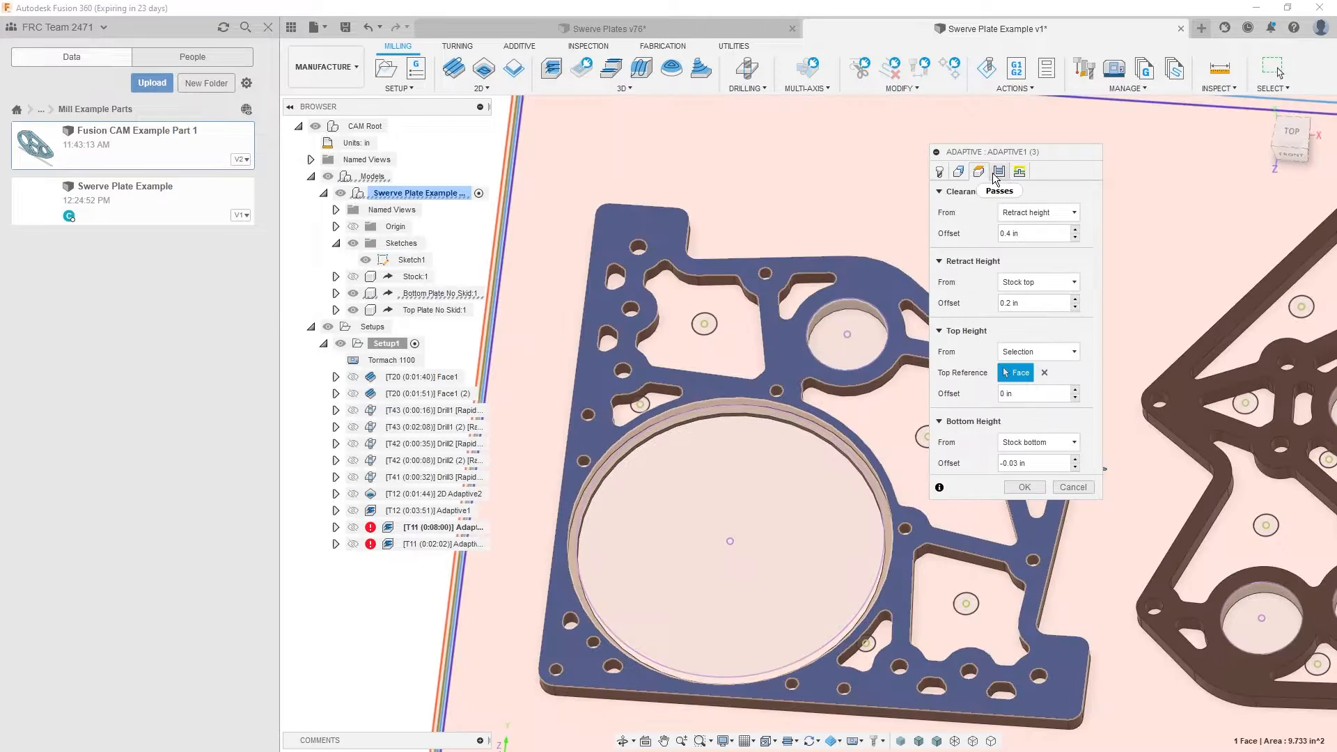
left_click(939, 171)
left_click(998, 172)
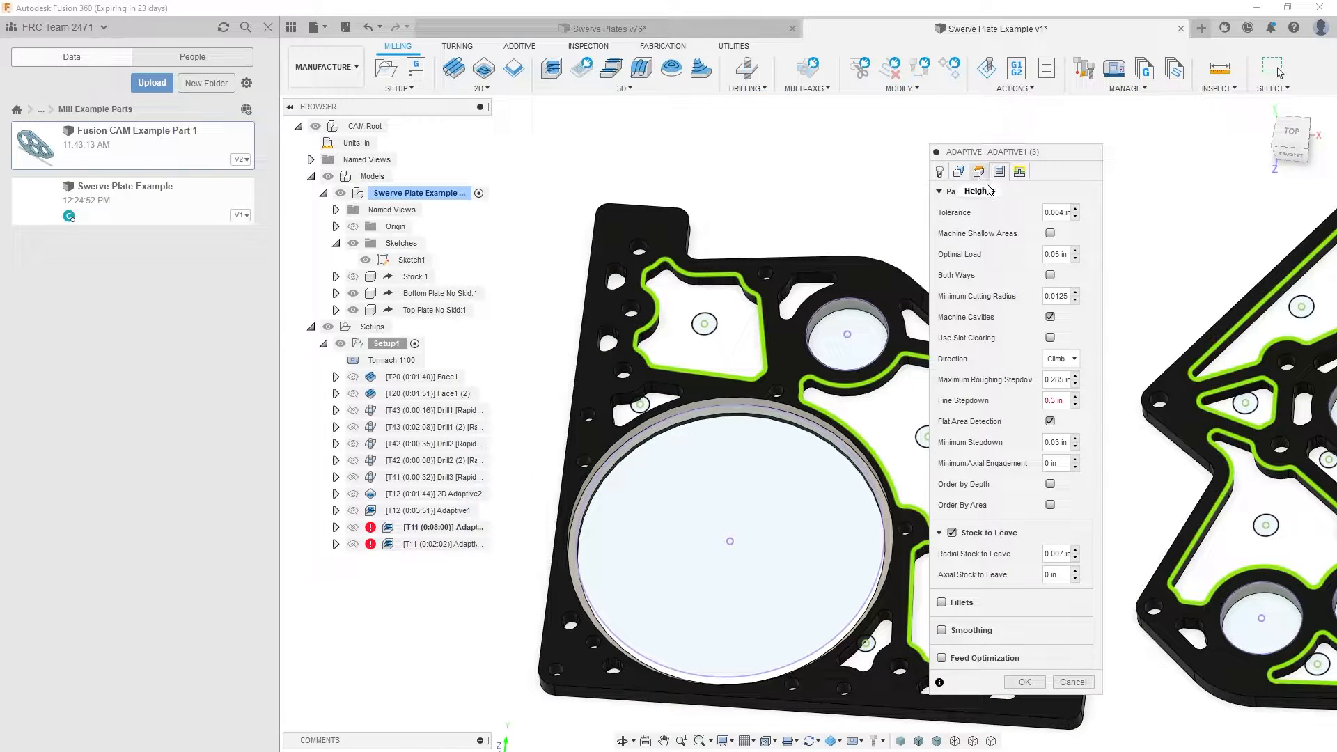
double_click(1059, 380)
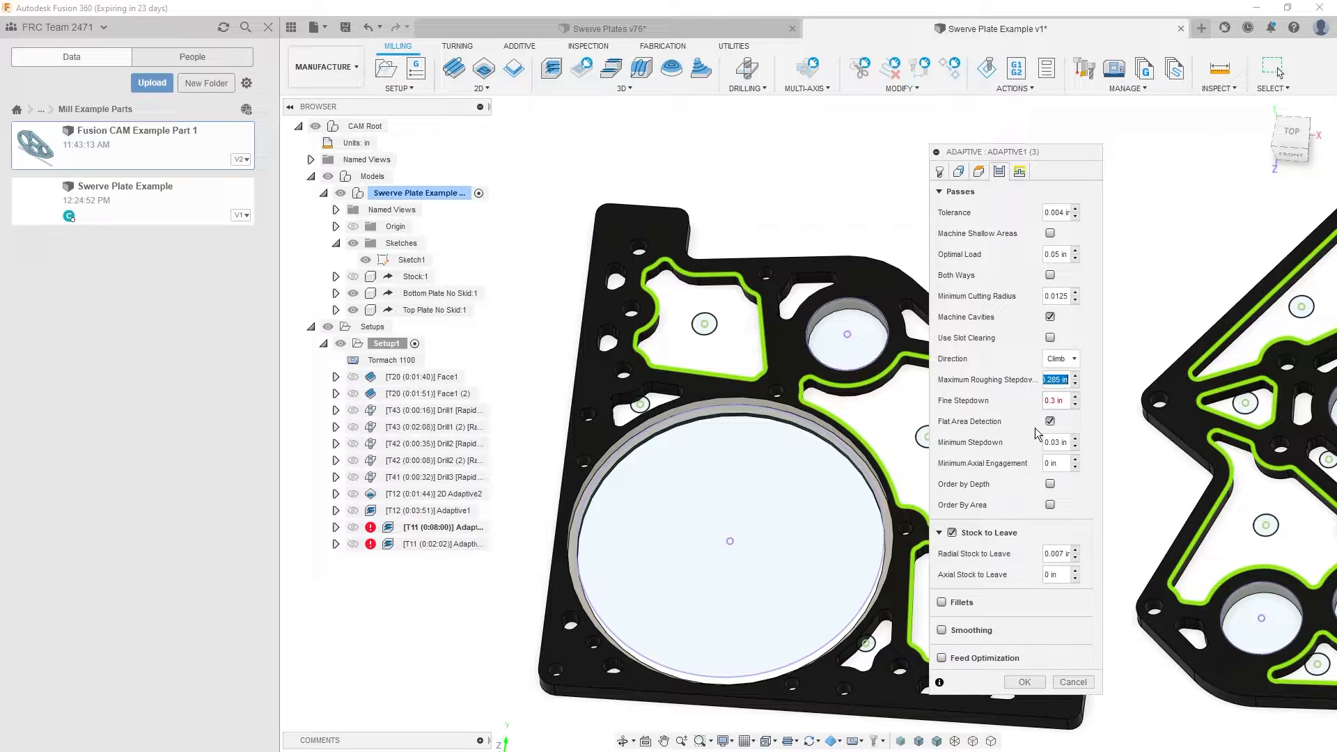
left_click(1010, 426)
left_click_drag(1065, 401, 1016, 402)
type("0.285")
left_click(983, 410)
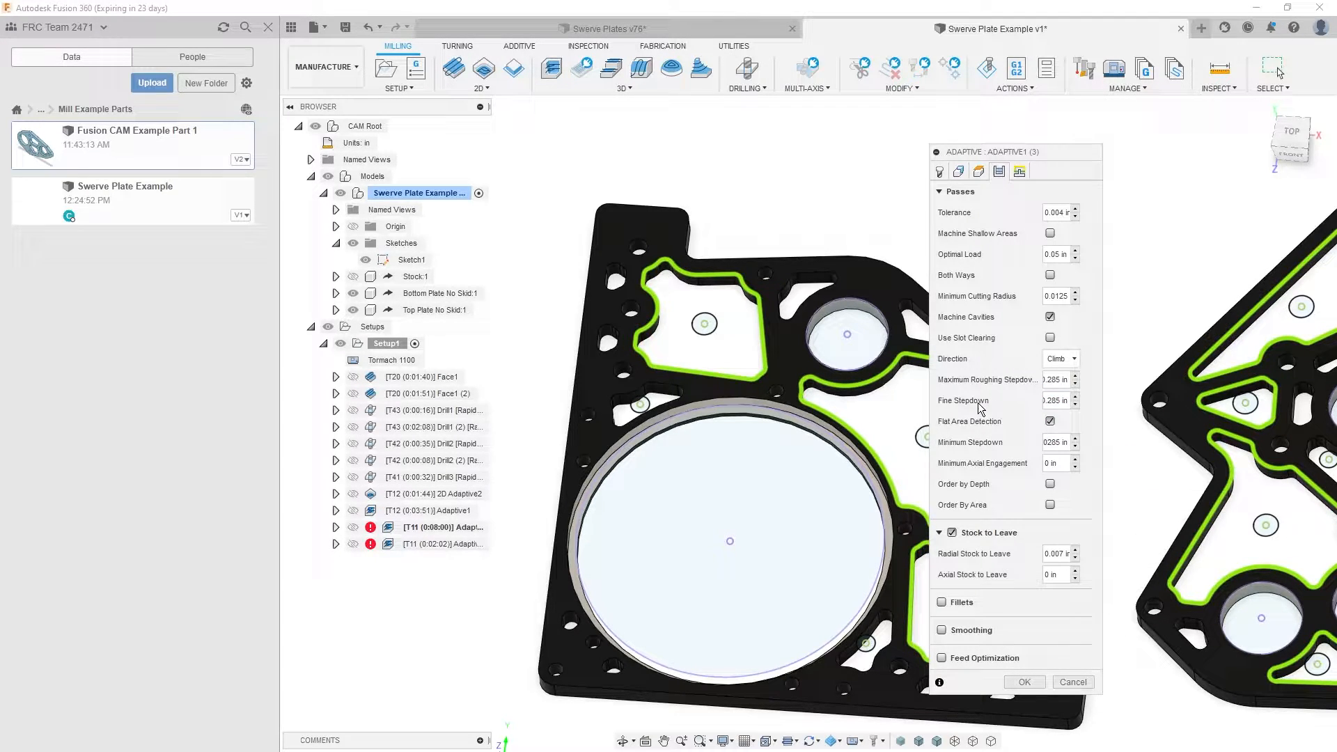
left_click(1020, 172)
left_click(1024, 592)
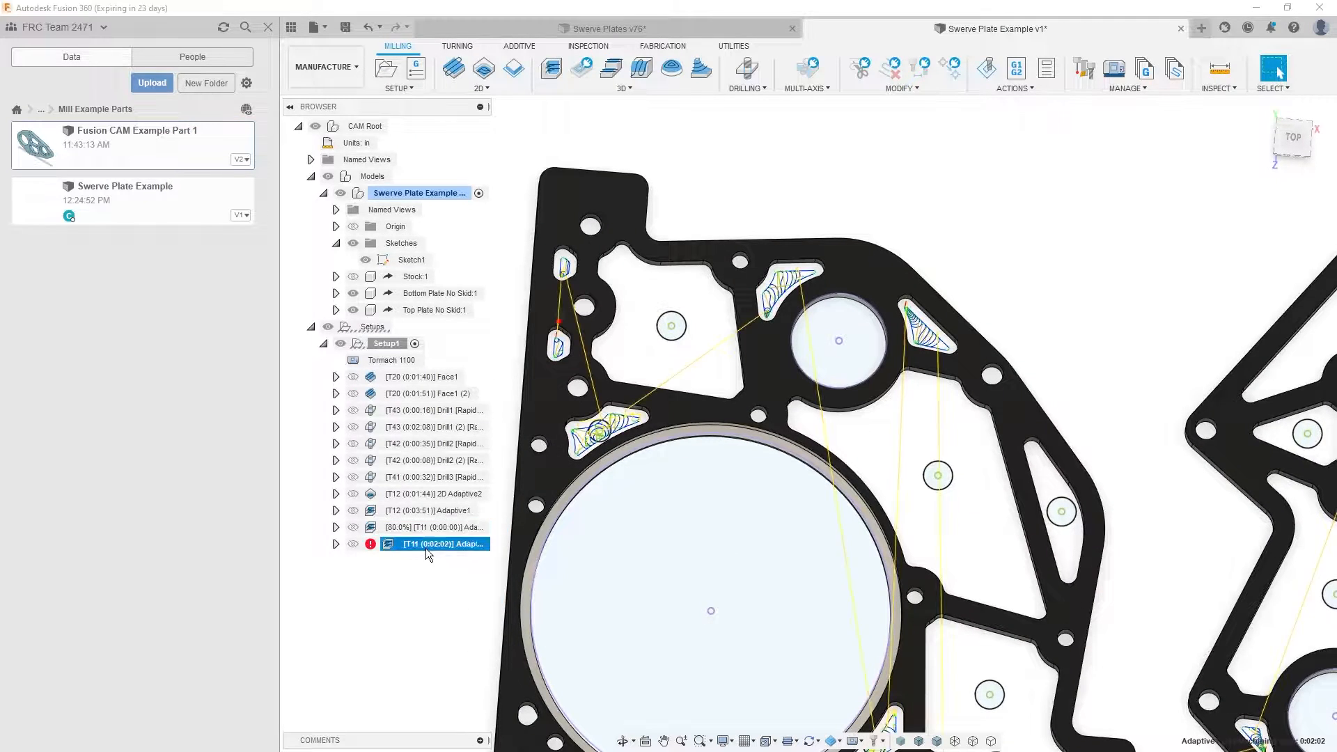
- Regenerate Adaptive1 (2) and simulate its toolpath across both plates, then close the simulation
left_click(402, 645)
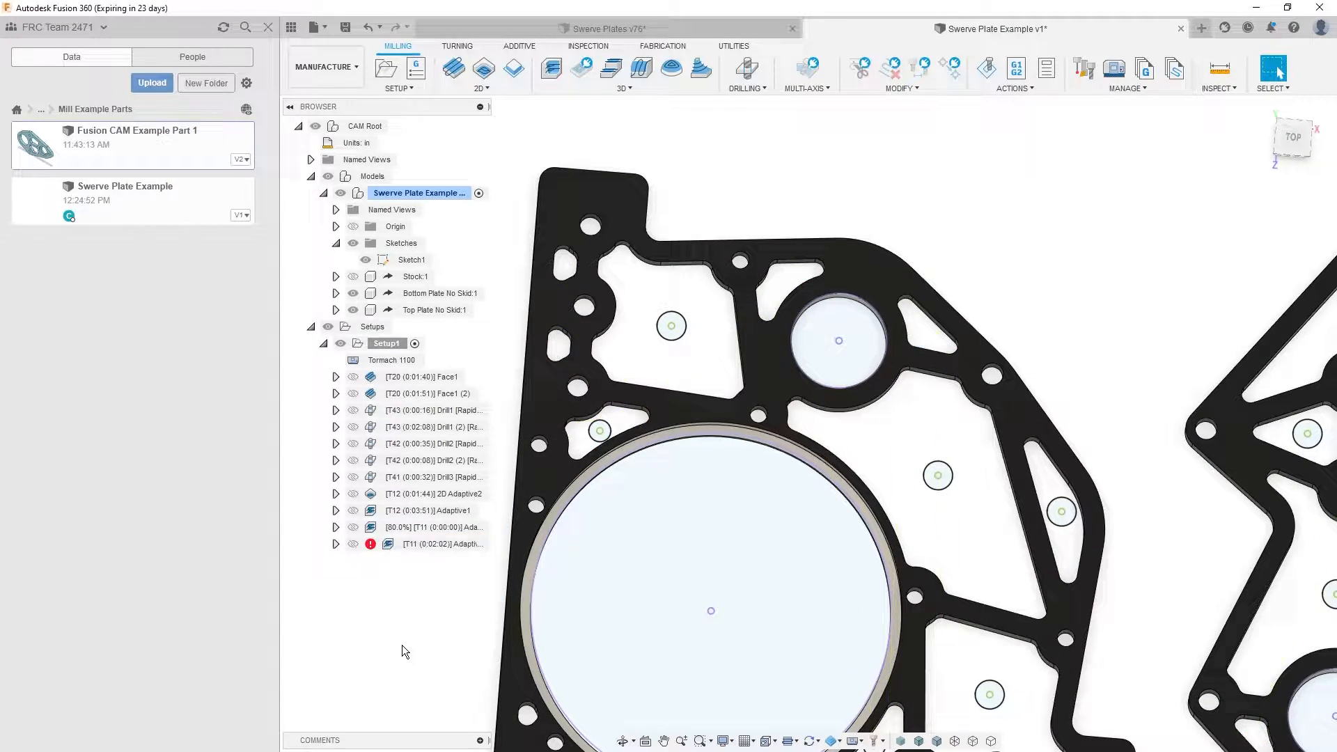
left_click(435, 543)
left_click(992, 76)
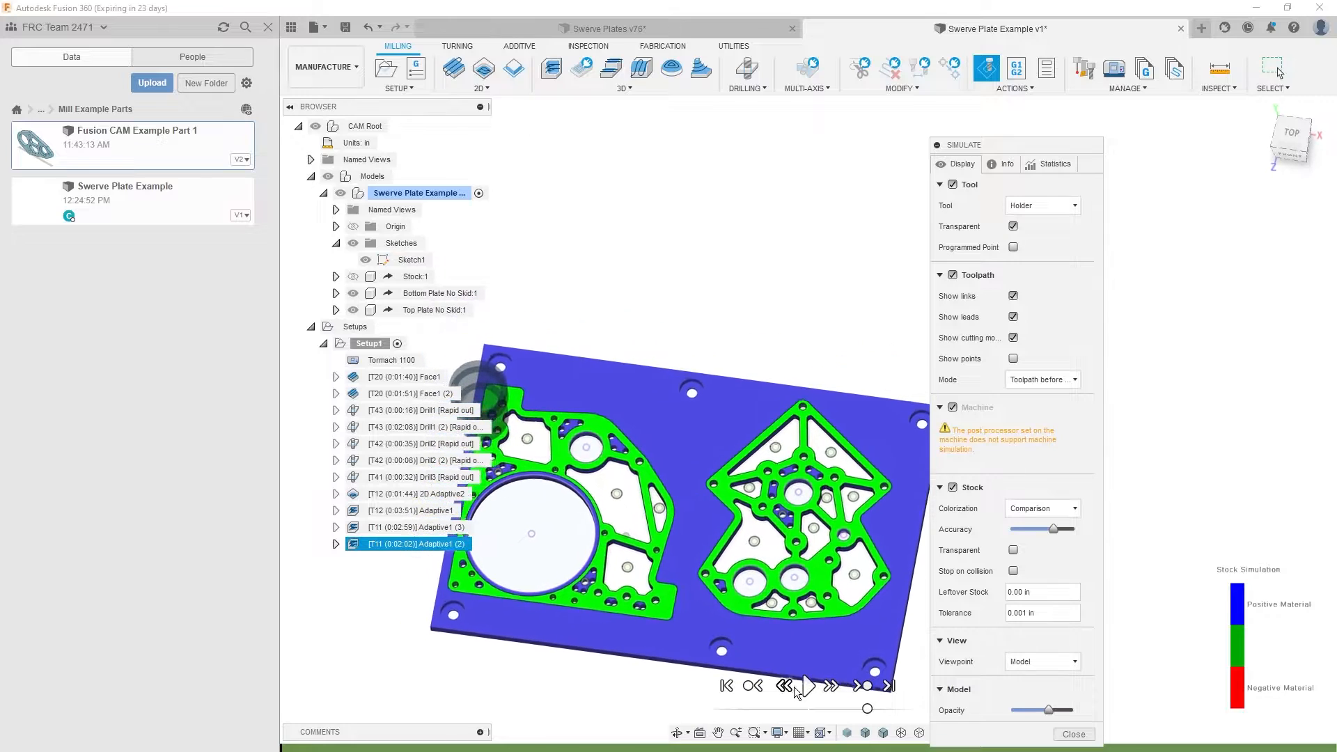
left_click(808, 686)
left_click(808, 686)
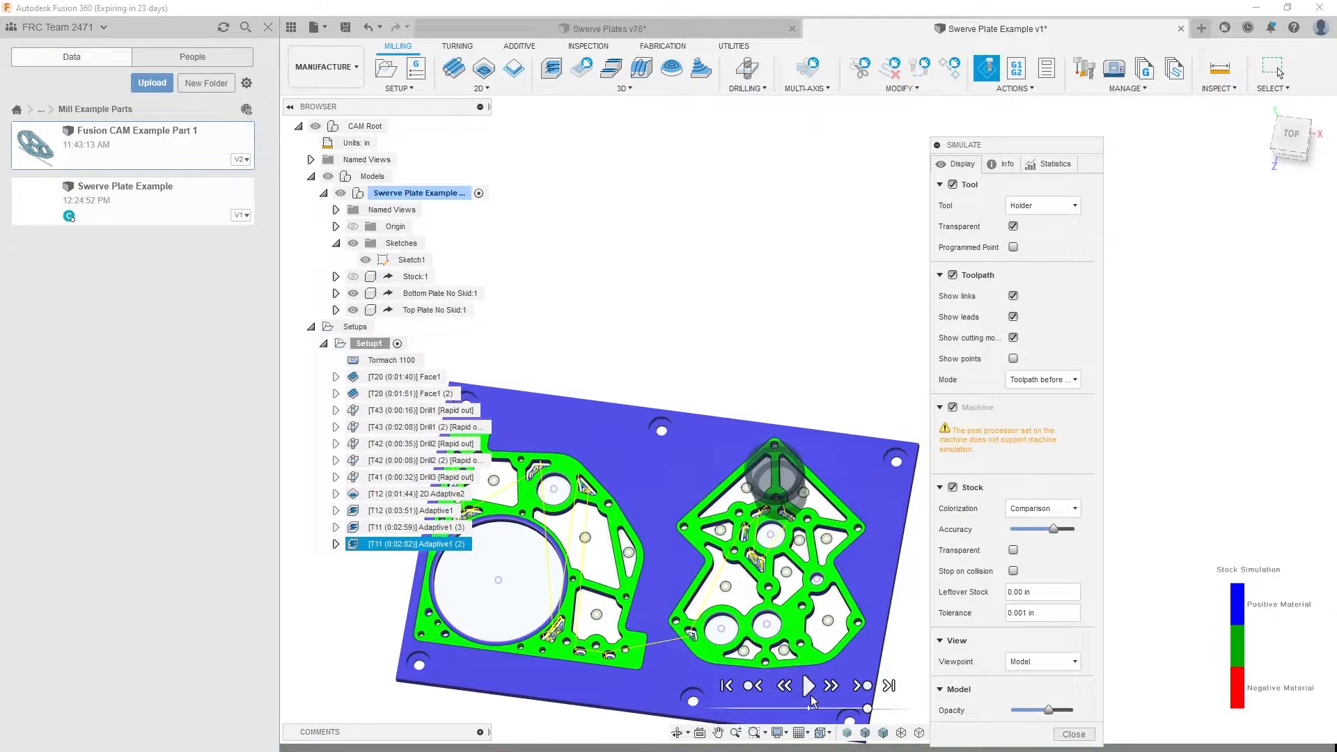
left_click_drag(867, 702, 880, 708)
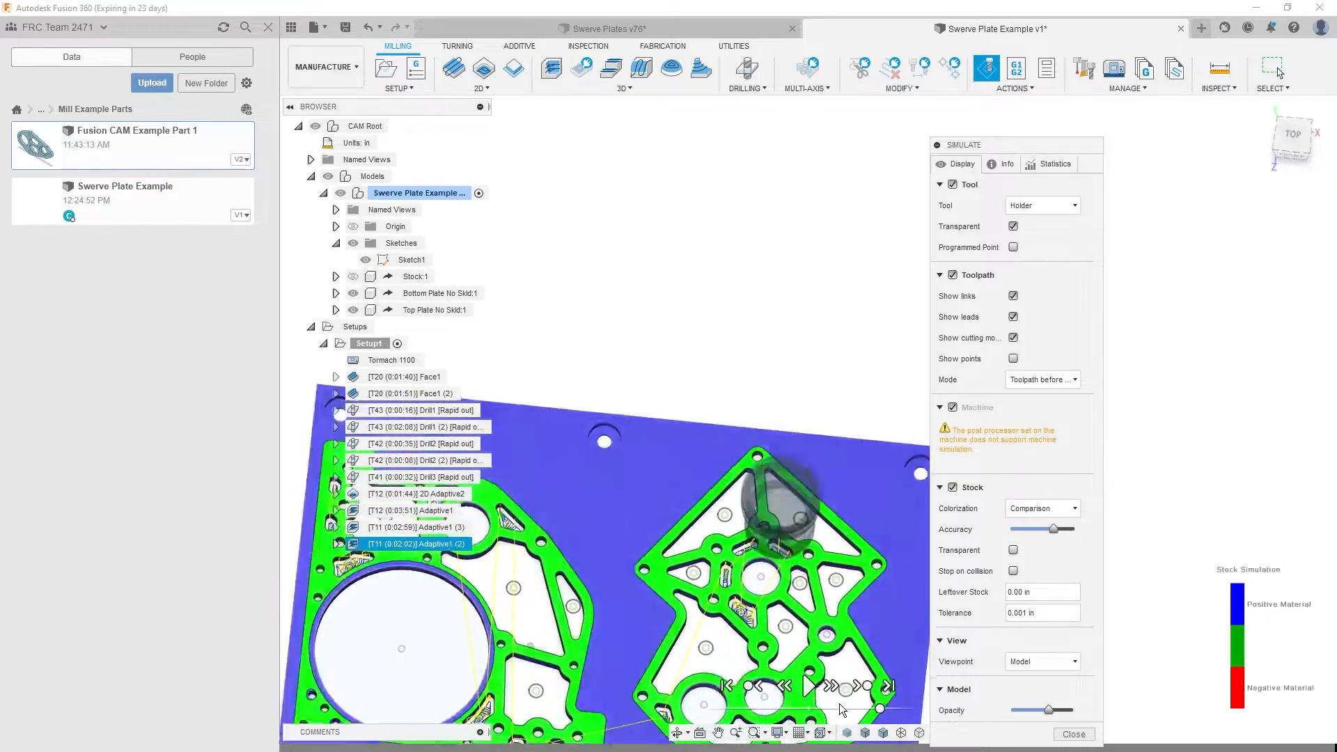
left_click(1076, 735)
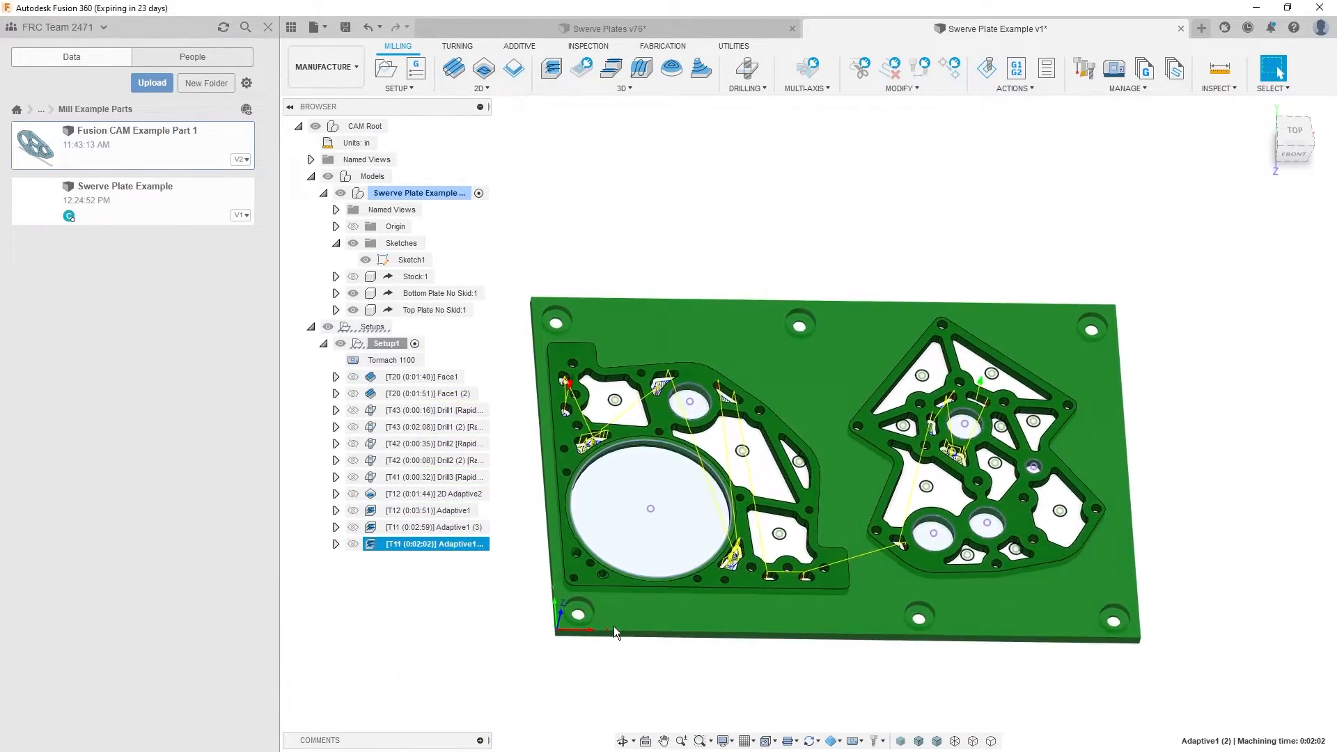
- Compare the toolpaths of Adaptive1 (3) and Adaptive1 (2) on the large-bore plate
left_click(607, 621)
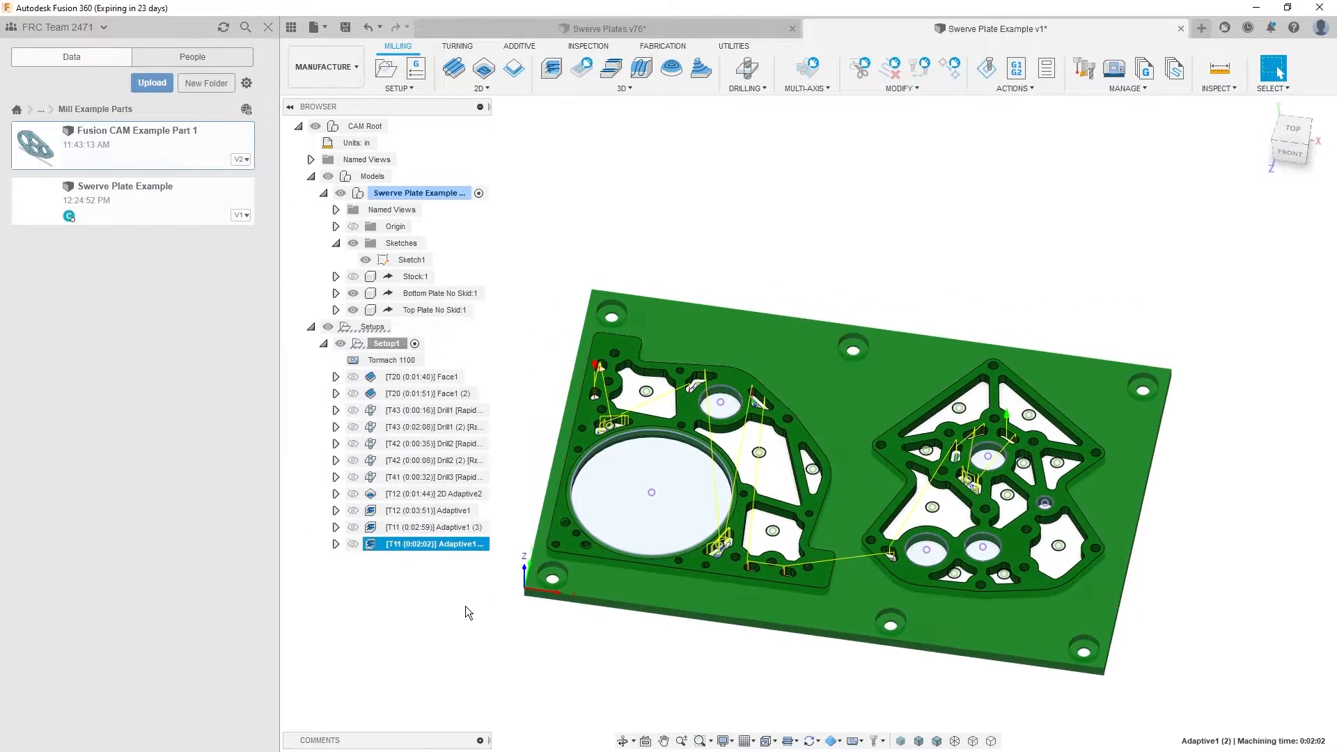
left_click(437, 545)
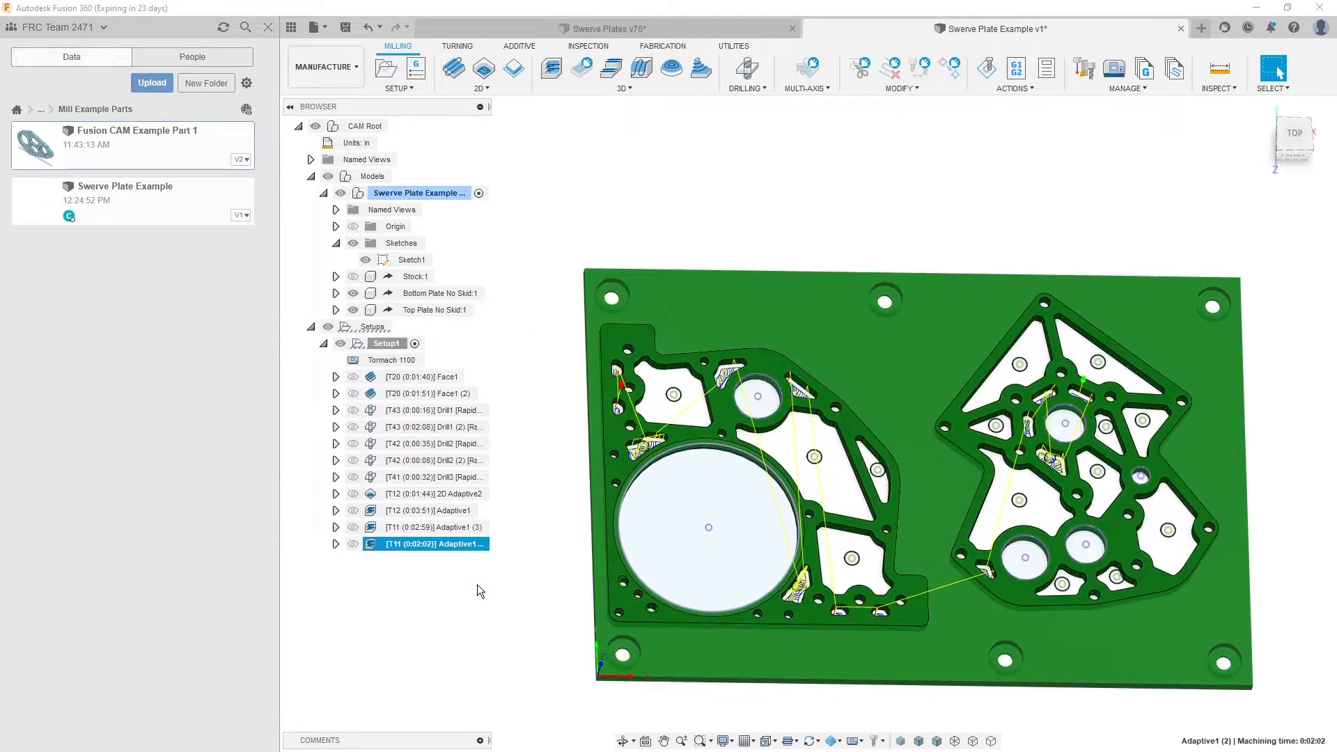
left_click(480, 586)
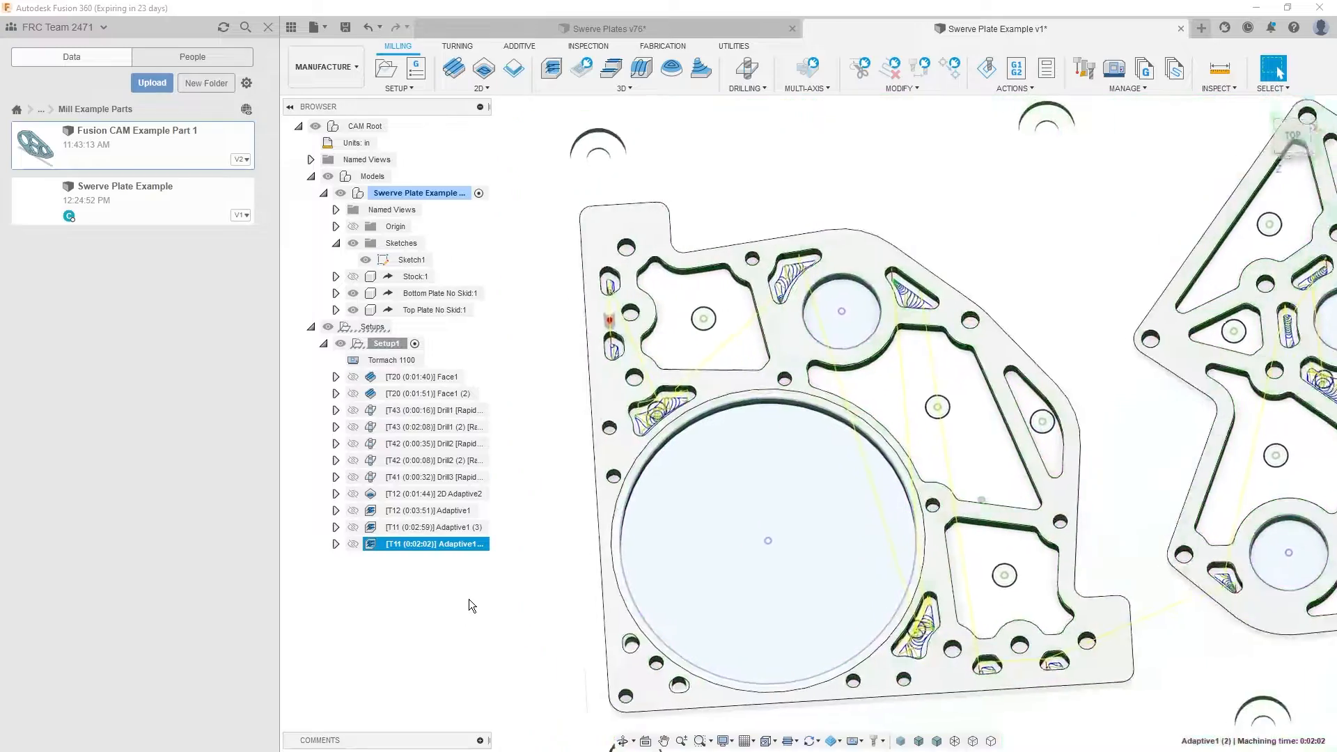
left_click(449, 544)
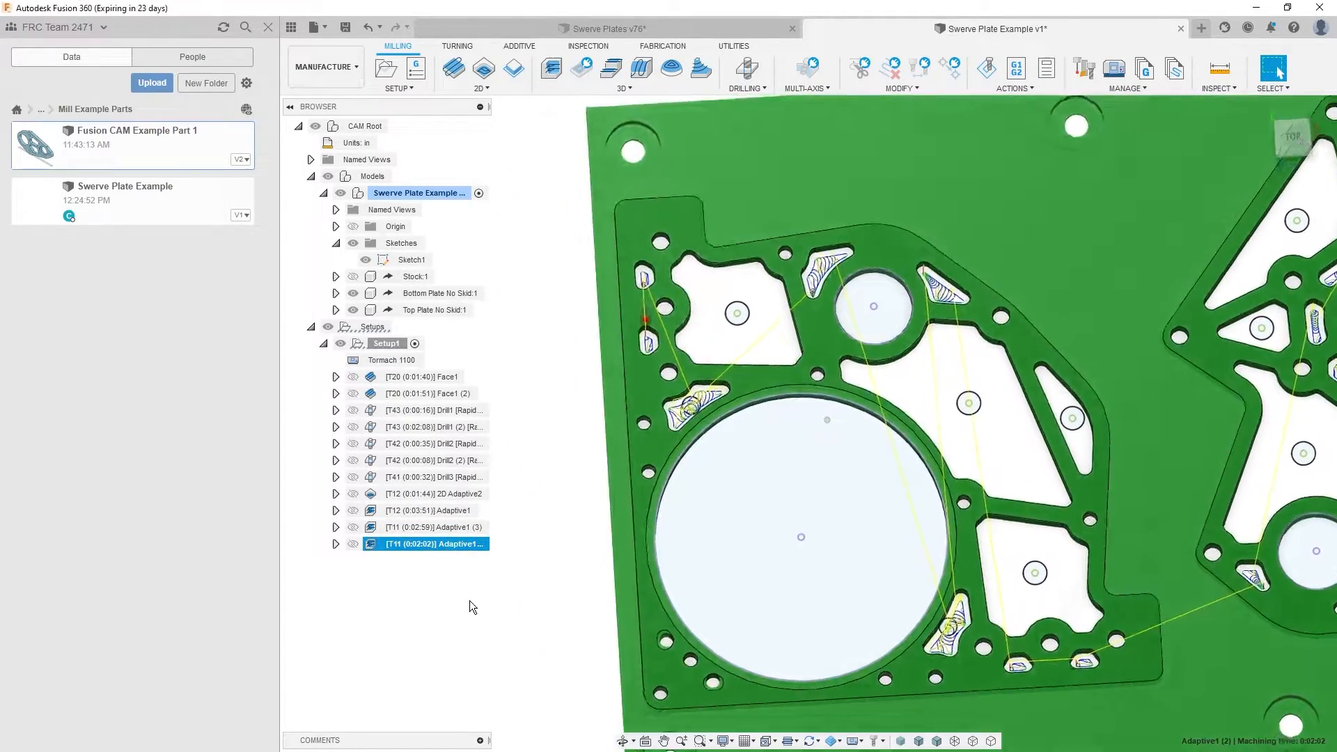
left_click(469, 600)
- Add the two larger holes near the large bore's lower corner to Adaptive1 (2)'s machining boundary and accept the operation
double_click(454, 543)
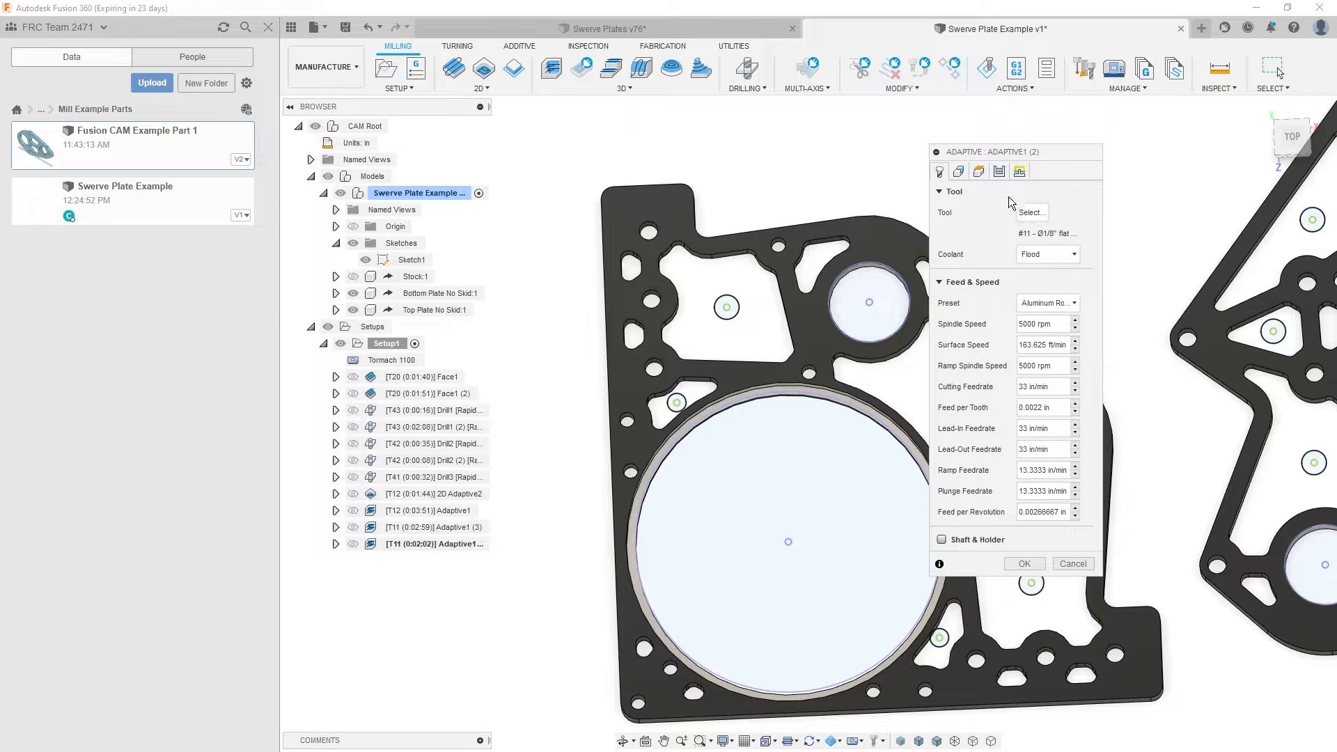
left_click(959, 171)
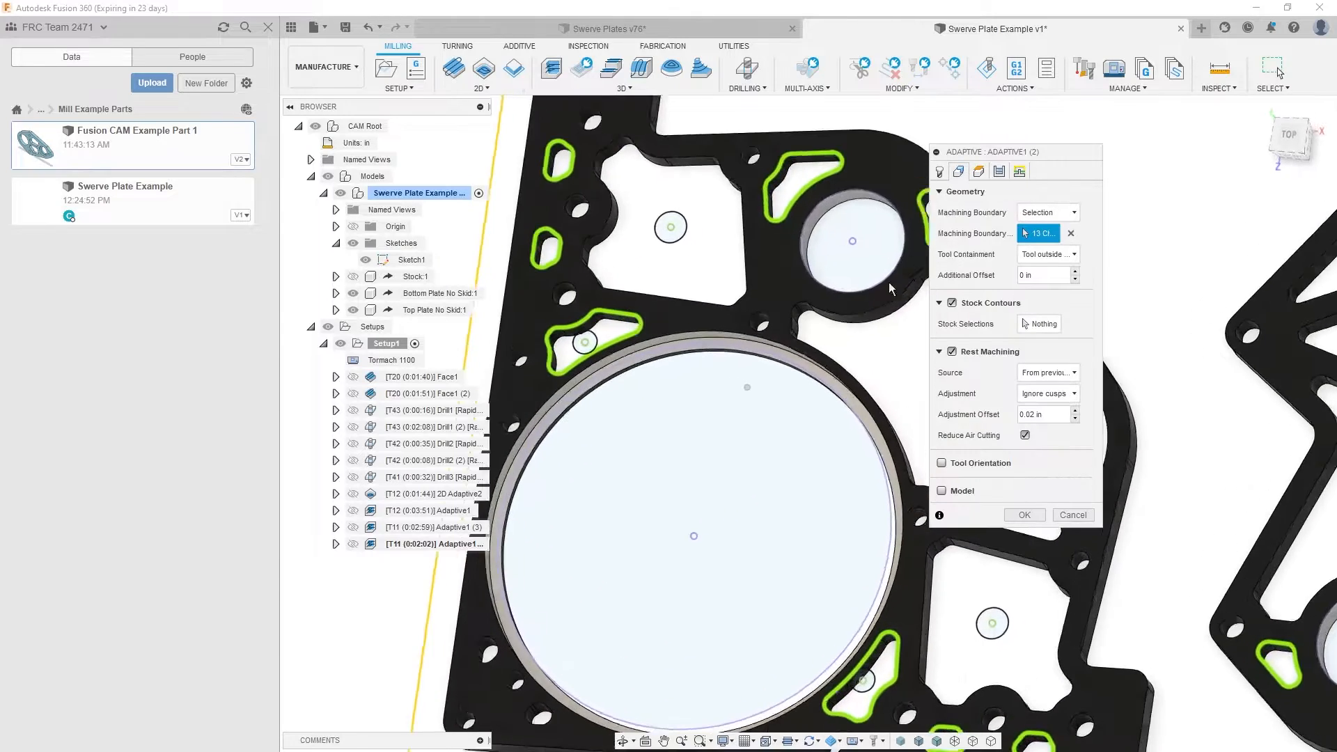
left_click(519, 556)
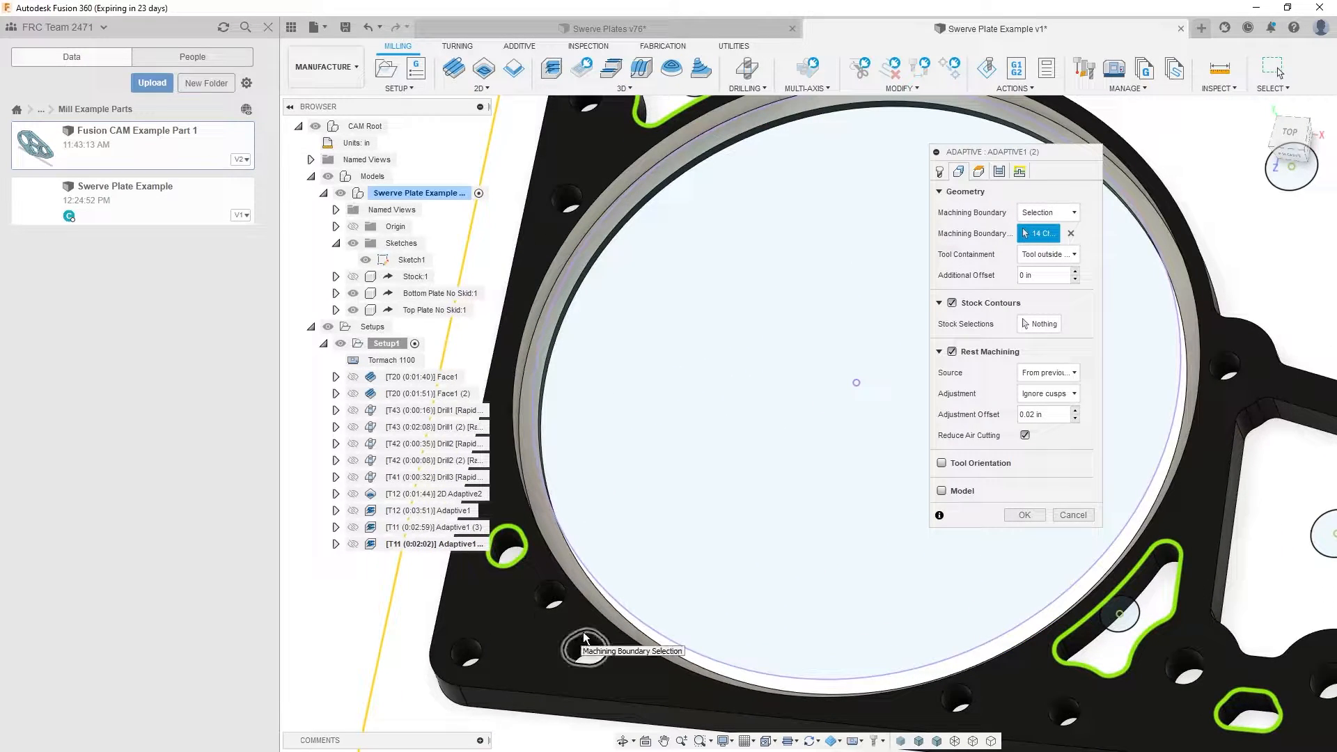
left_click(585, 645)
left_click(1039, 517)
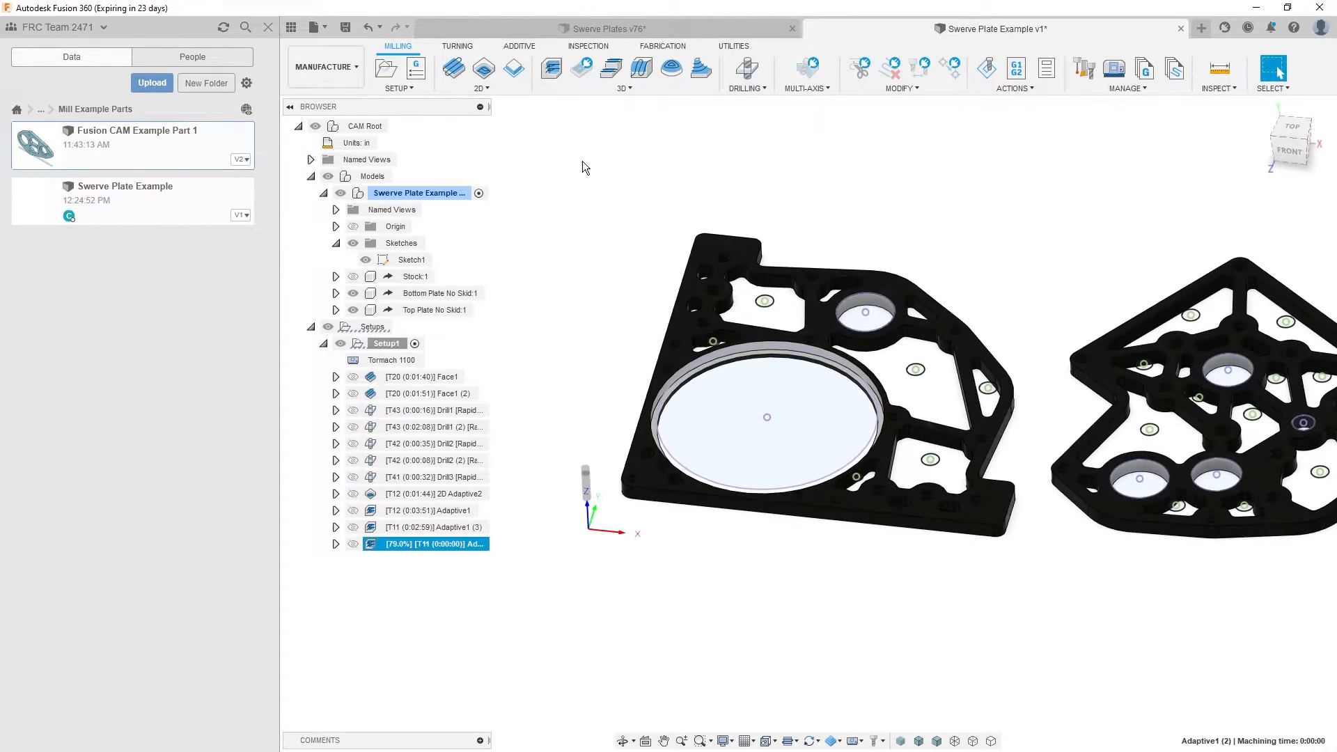
left_click(507, 155)
- Examine the round bores and remaining walls on both swerve plates
scroll(922, 289, "up", 5)
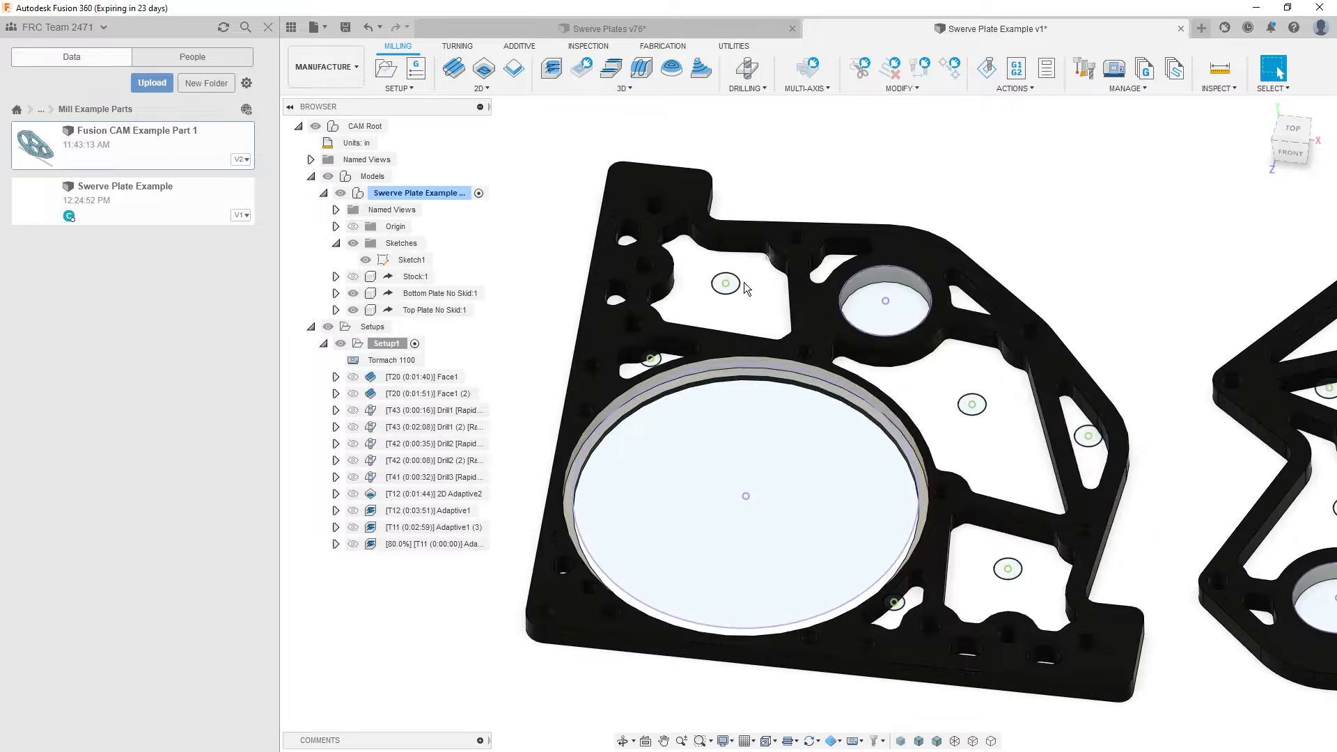
scroll(927, 281, "down", 8)
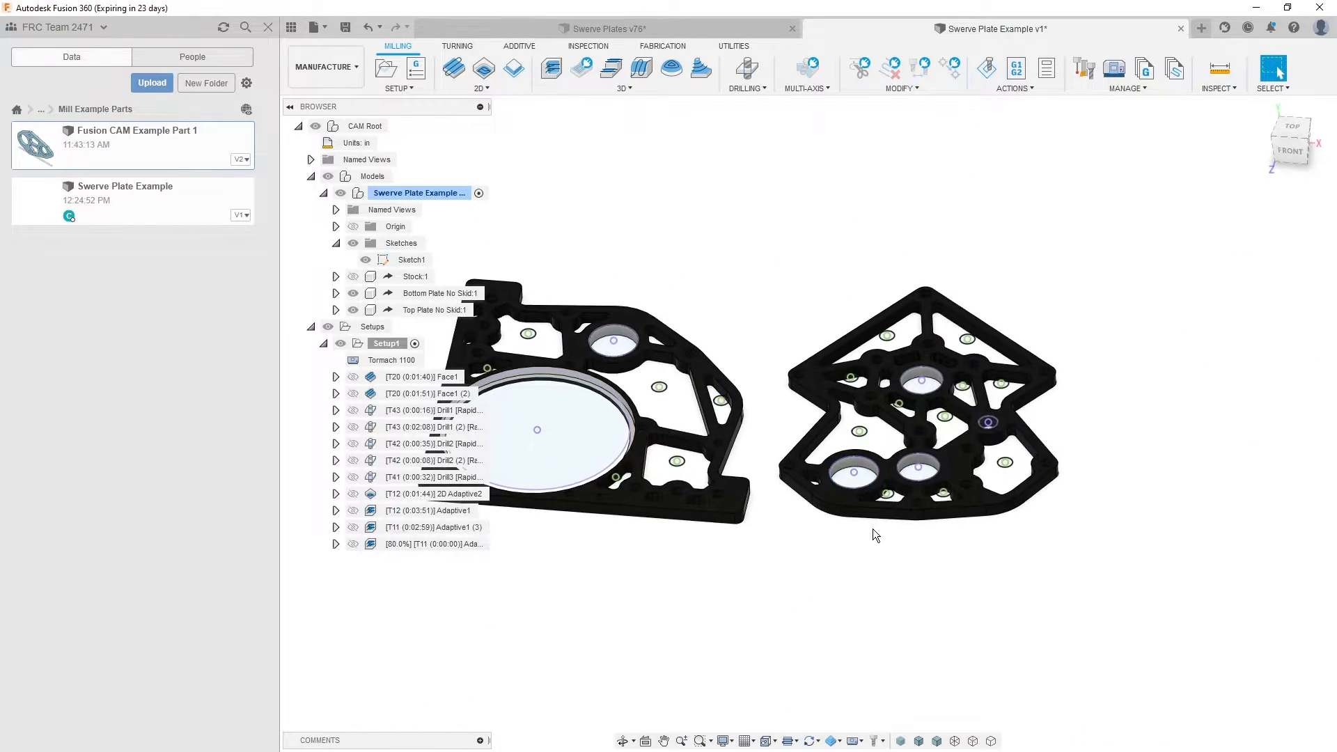
scroll(654, 333, "up", 5)
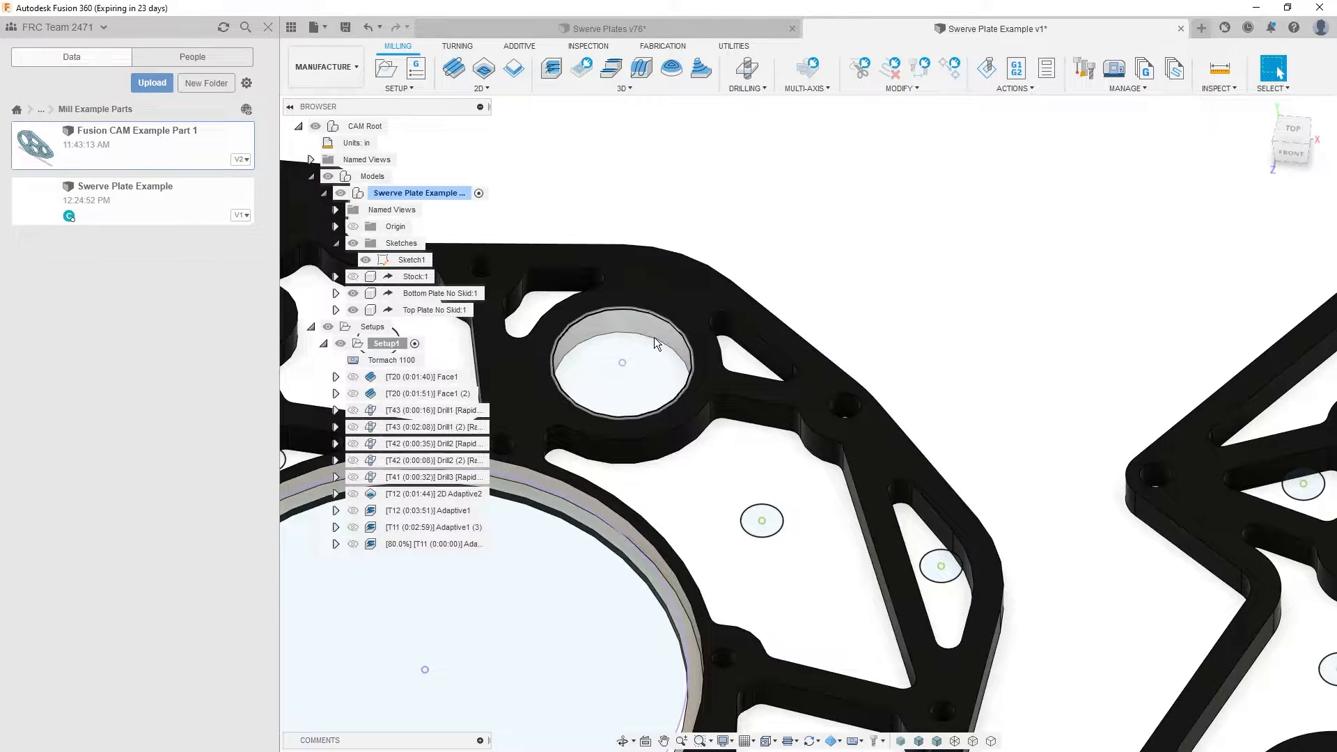
left_click(658, 333)
scroll(771, 416, "down", 8)
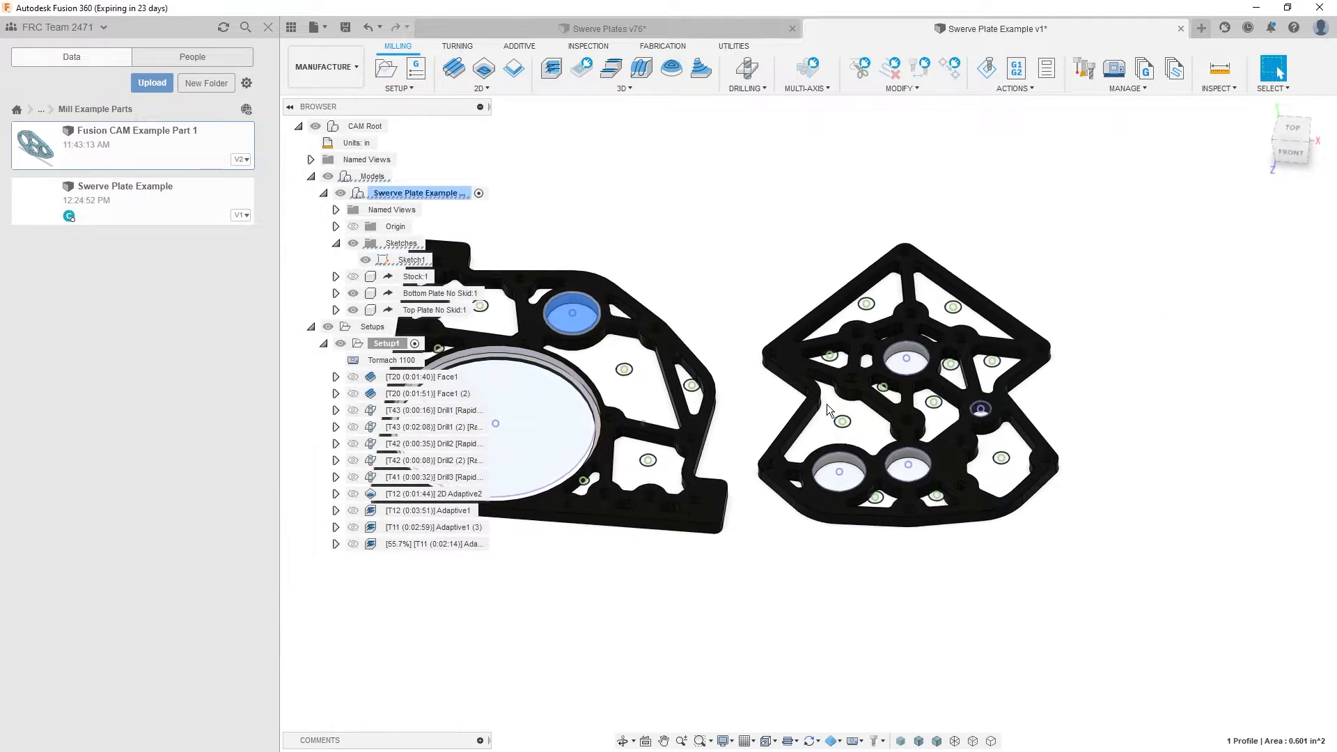
scroll(789, 643, "down", 2)
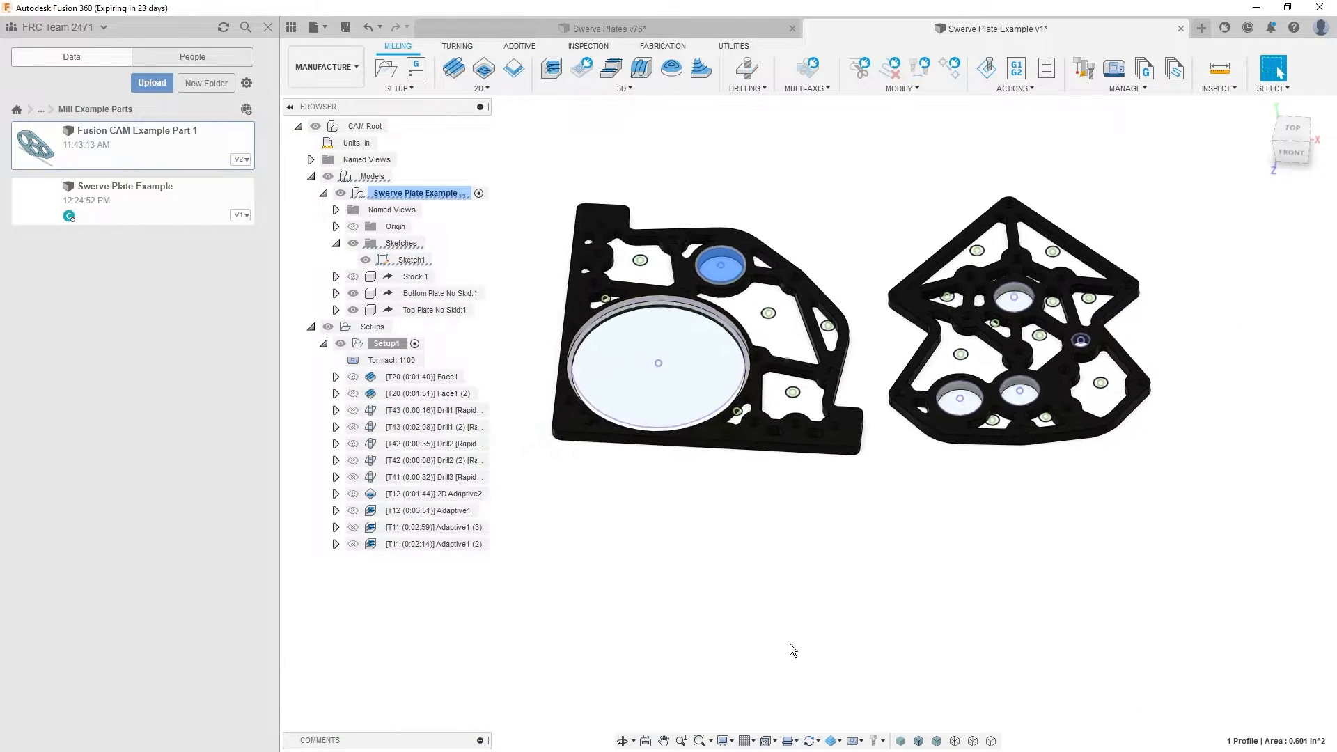
left_click(716, 603)
middle_click_drag(722, 532, 724, 571, "shift")
middle_click_drag(678, 480, 548, 502)
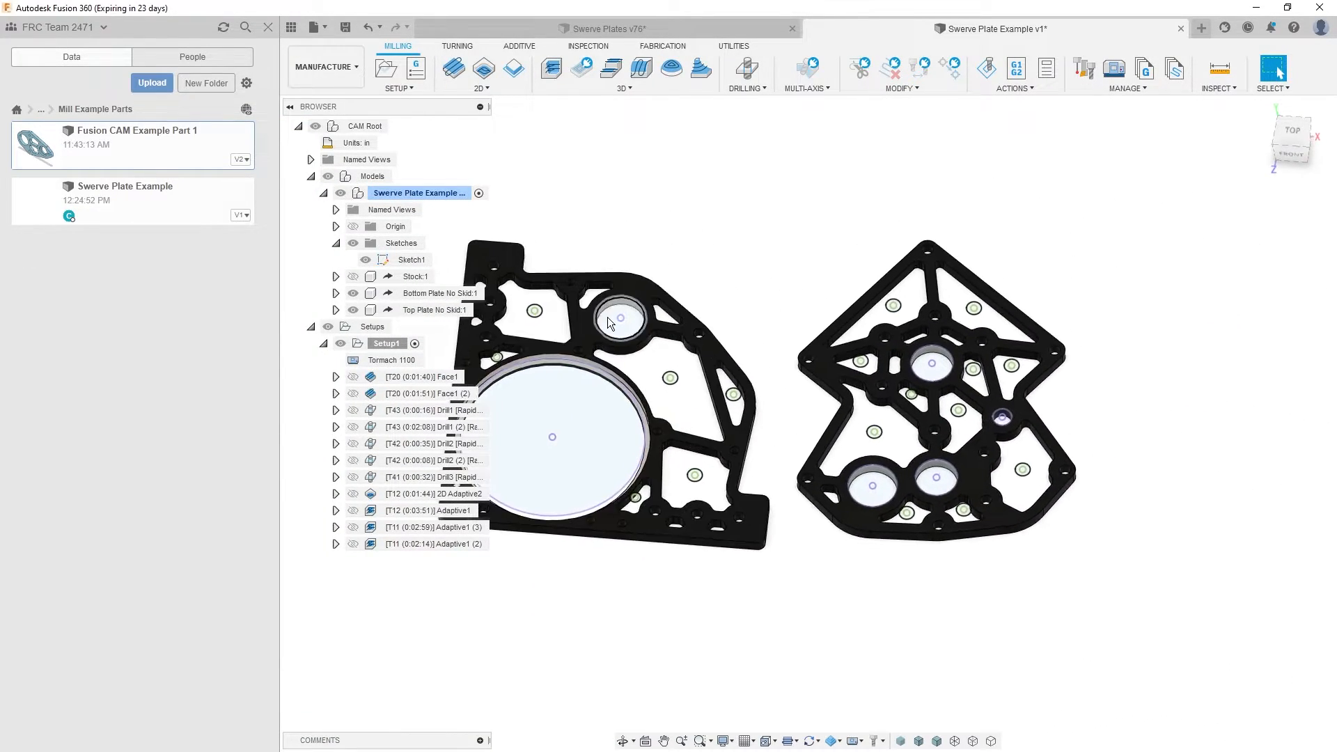
middle_click_drag(597, 223, 599, 210, "shift")
middle_click_drag(598, 211, 655, 211)
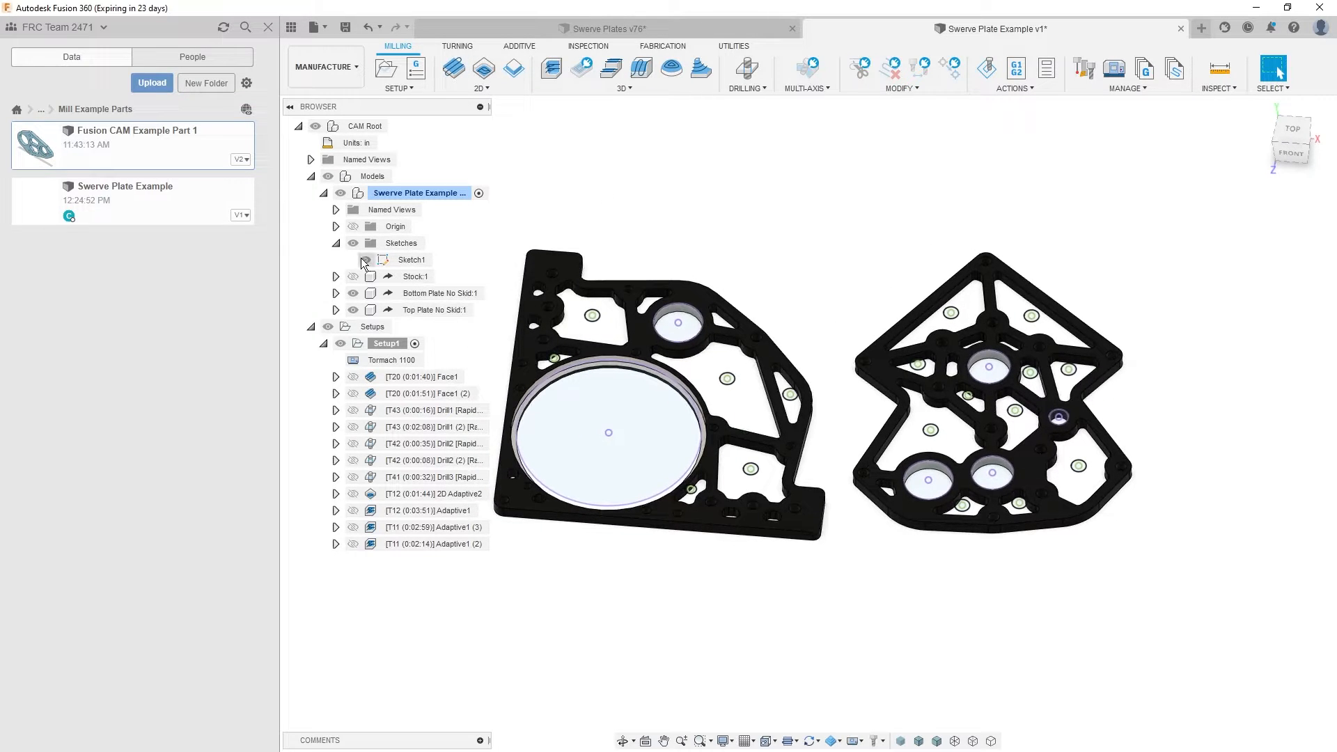
- Hide Sketch1 and start a 2D Contour with the Tormach 1100 library's tool 7 (1/4" 3 Flute, 1" LOC) and Aluminum Finishing preset
left_click(366, 261)
left_click(514, 68)
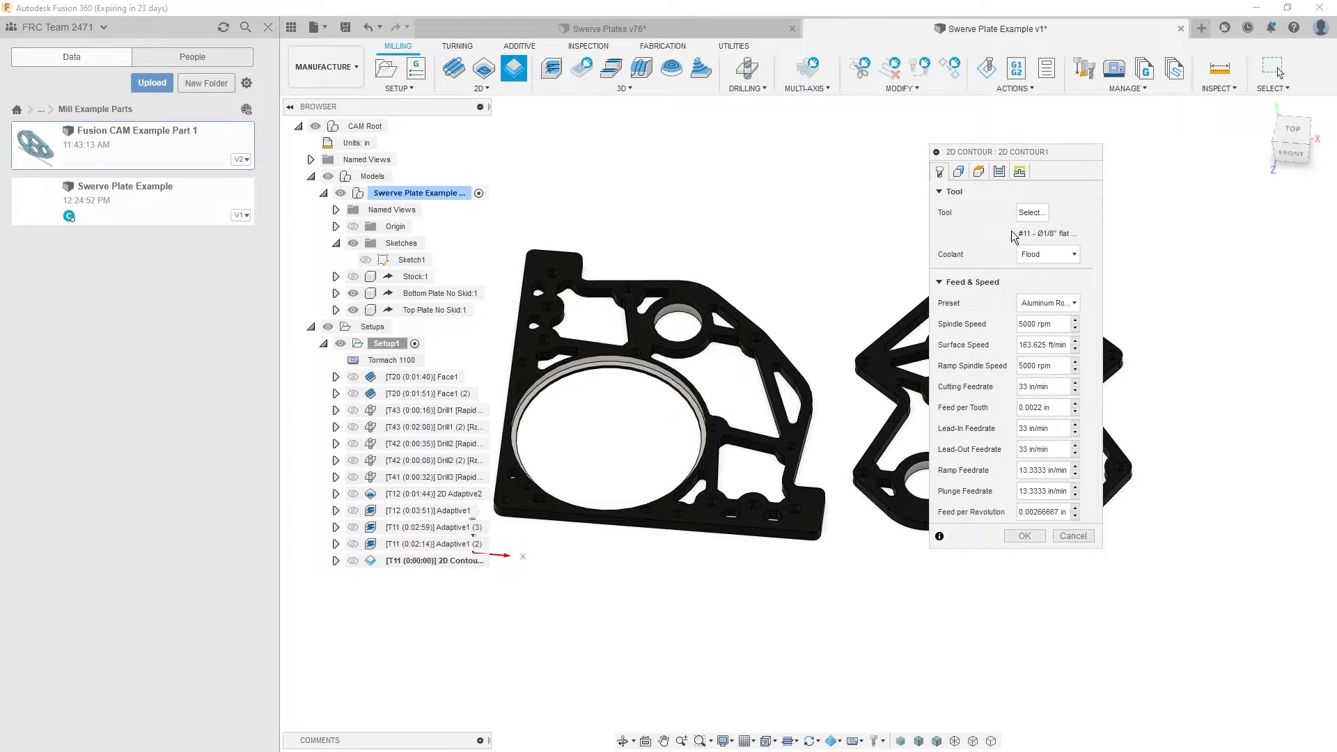
left_click(1022, 214)
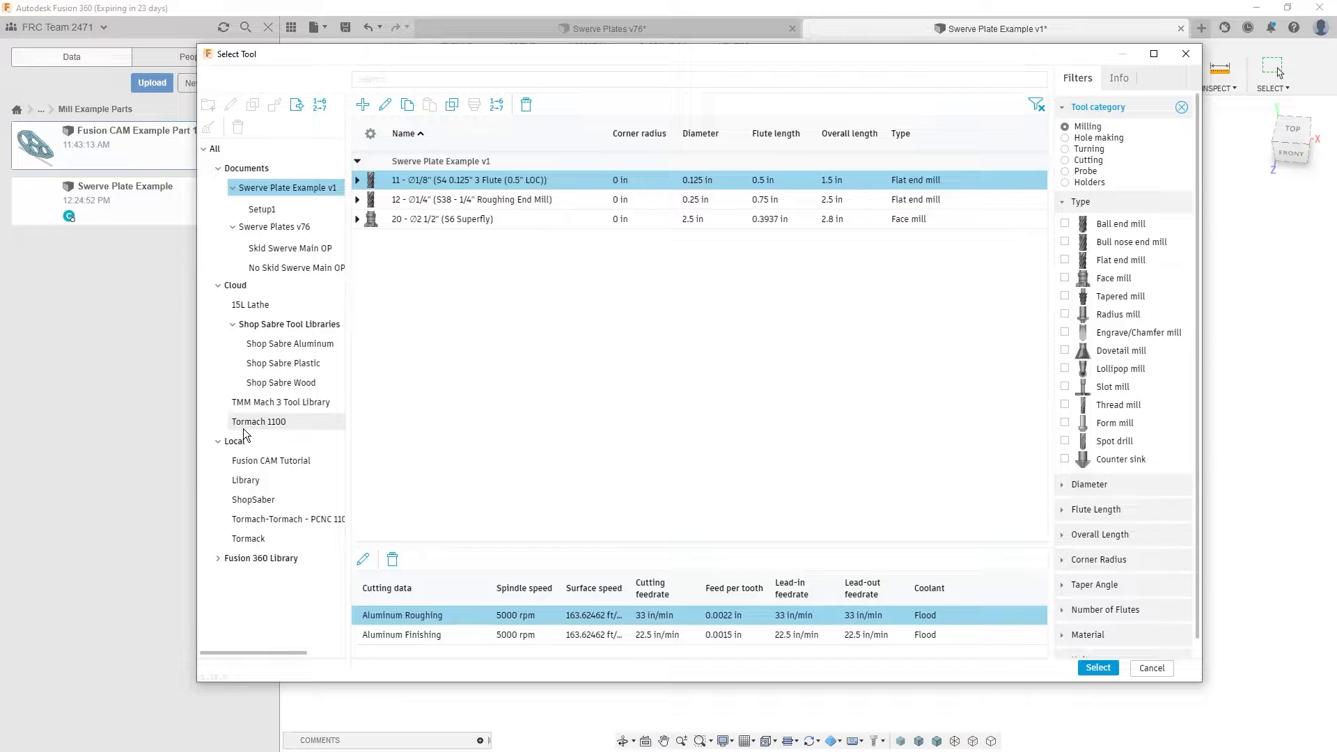
left_click(258, 422)
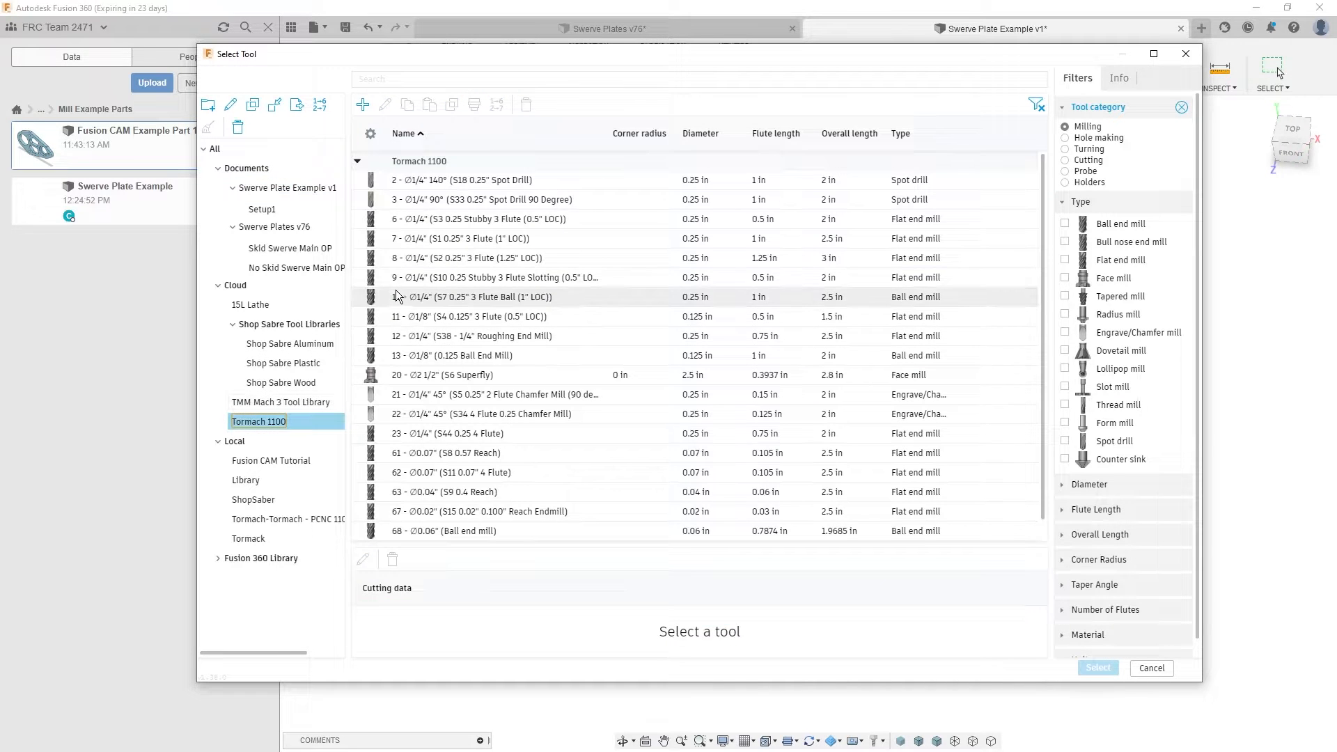
left_click(436, 244)
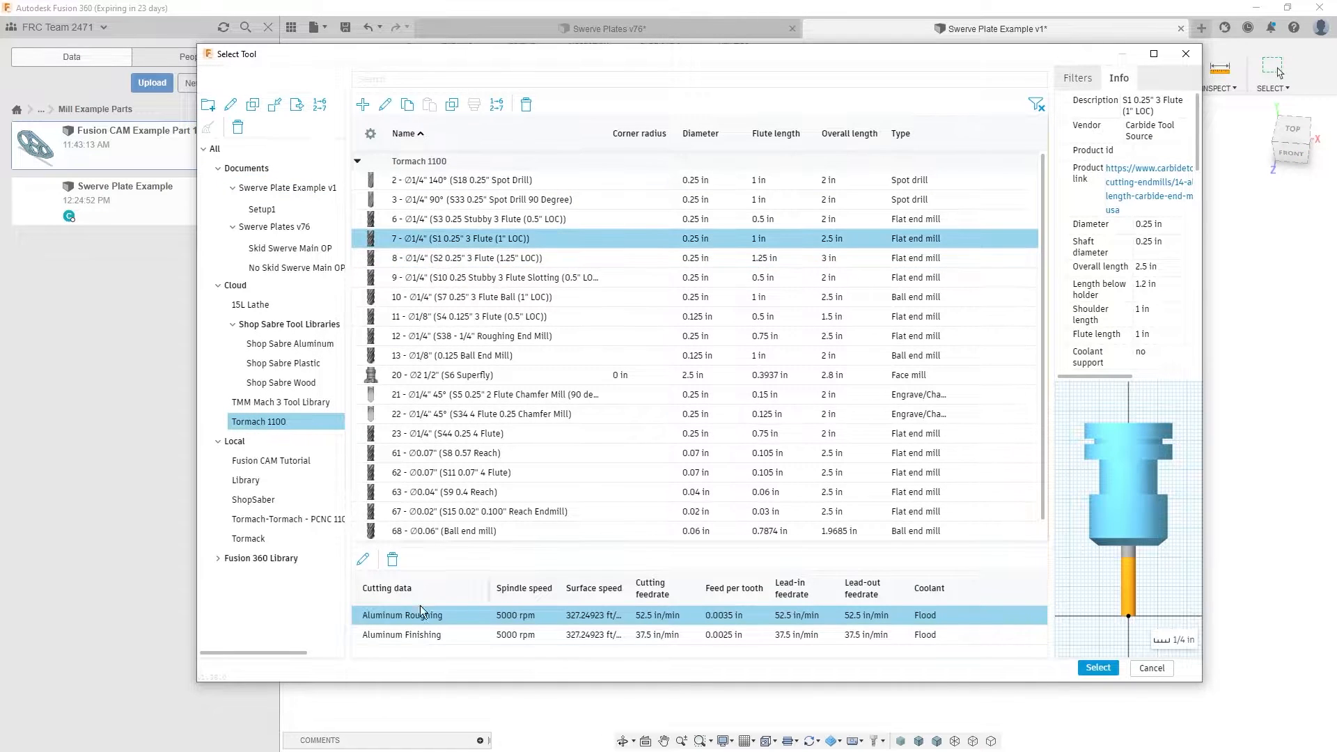
left_click(724, 634)
left_click(1099, 668)
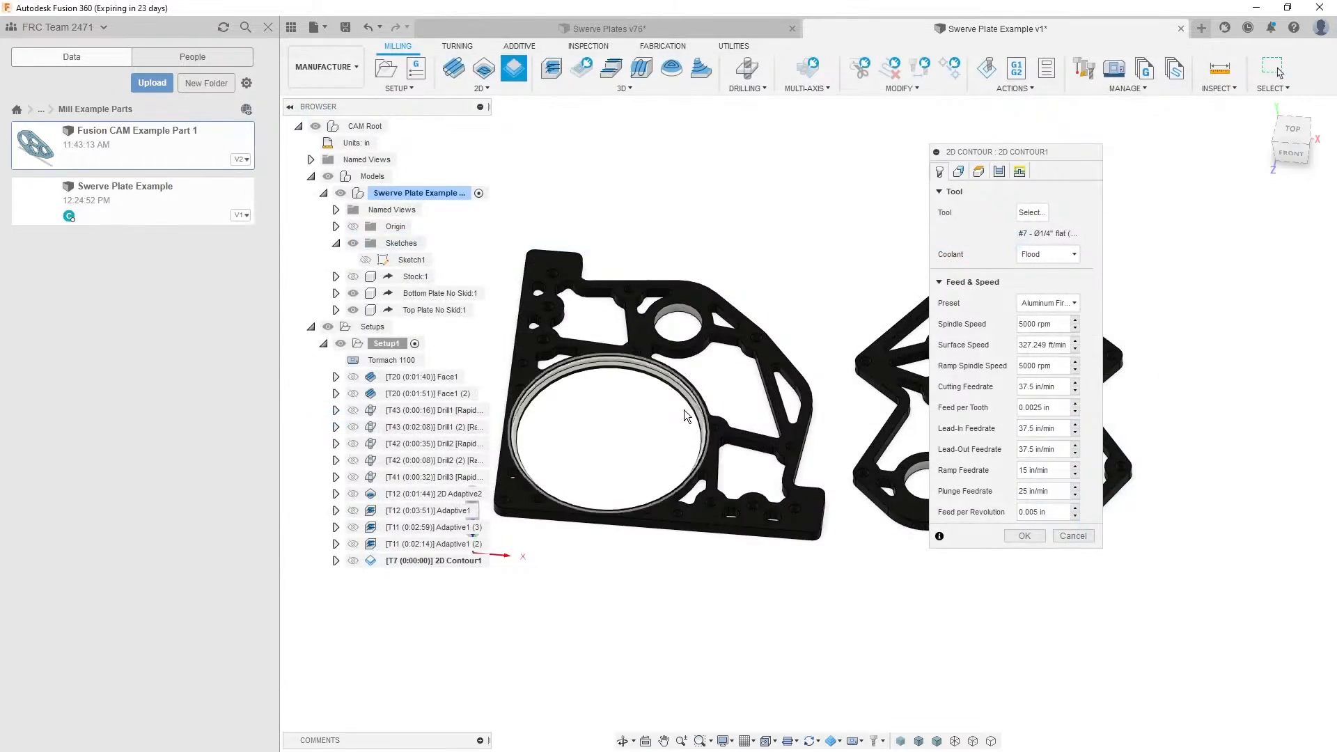
- Choose as contours the bottom edges of the smaller round bore on the large-bore plate and the lower-left bore on the other plate
scroll(679, 308, "up", 1)
left_click(679, 308)
middle_click_drag(679, 308, 421, 267)
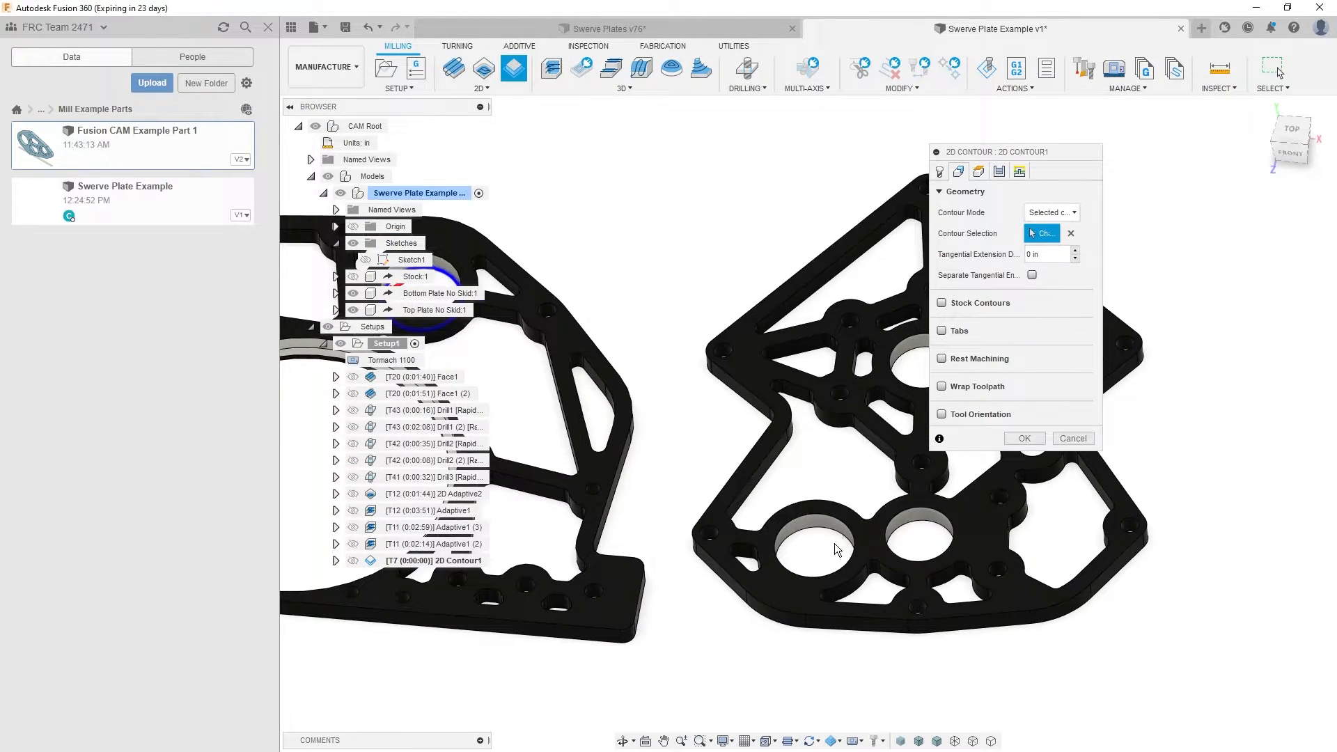
left_click(837, 550)
key("F6")
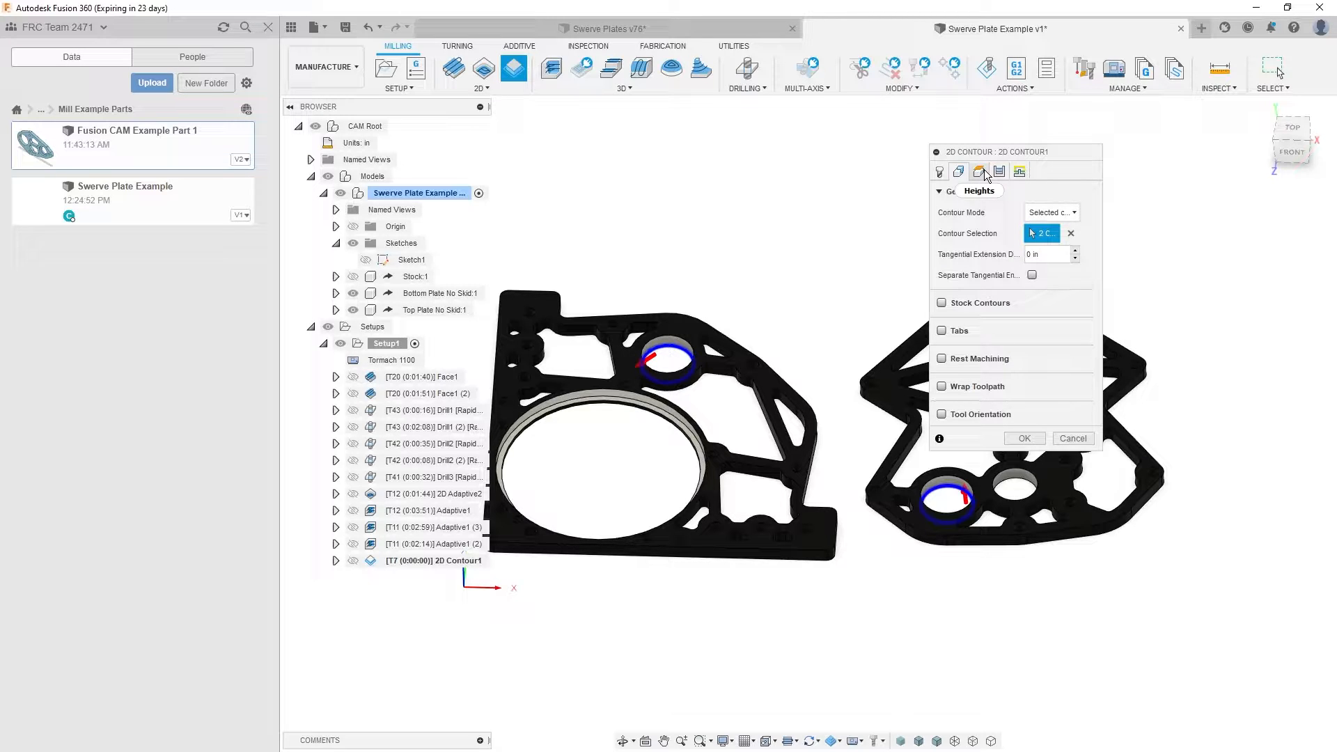
- Set the contour's bottom height to Stock bottom with an offset of -0.03 in
left_click(986, 175)
left_click(1026, 491)
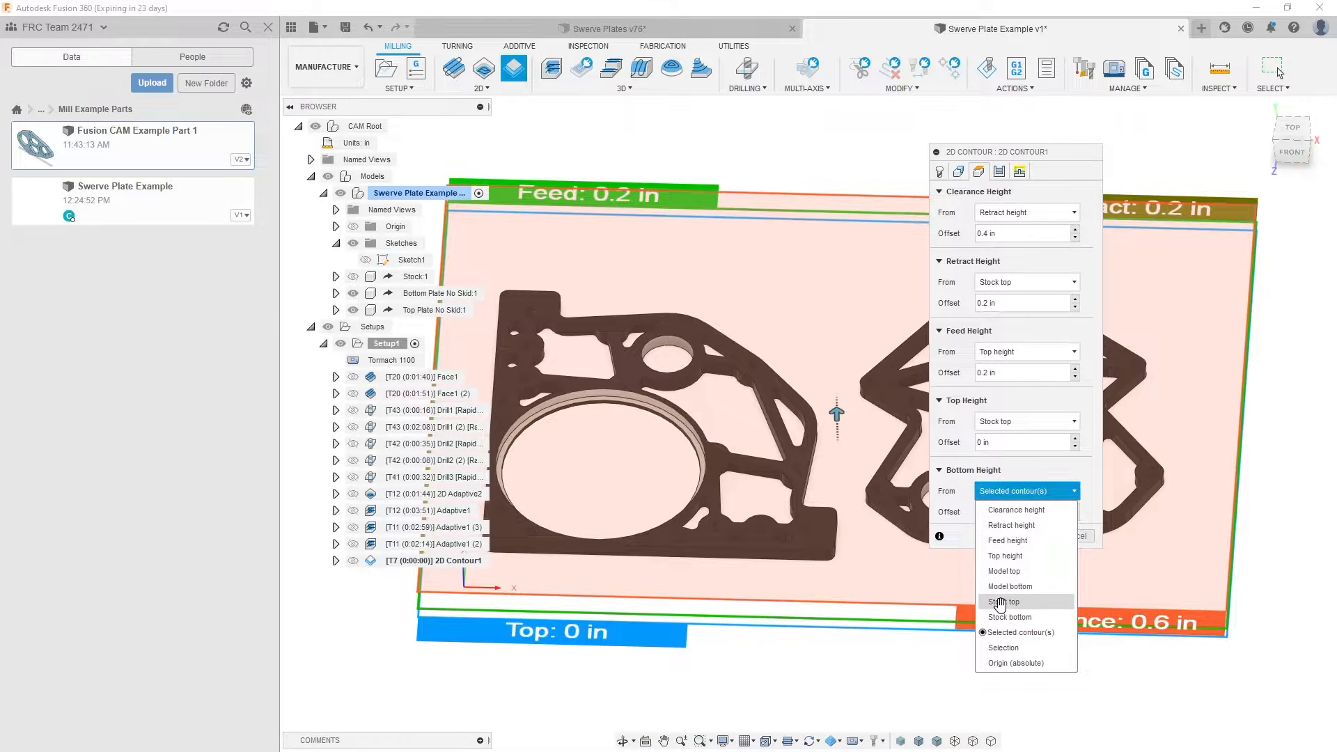
left_click(1010, 617)
left_click(1022, 512)
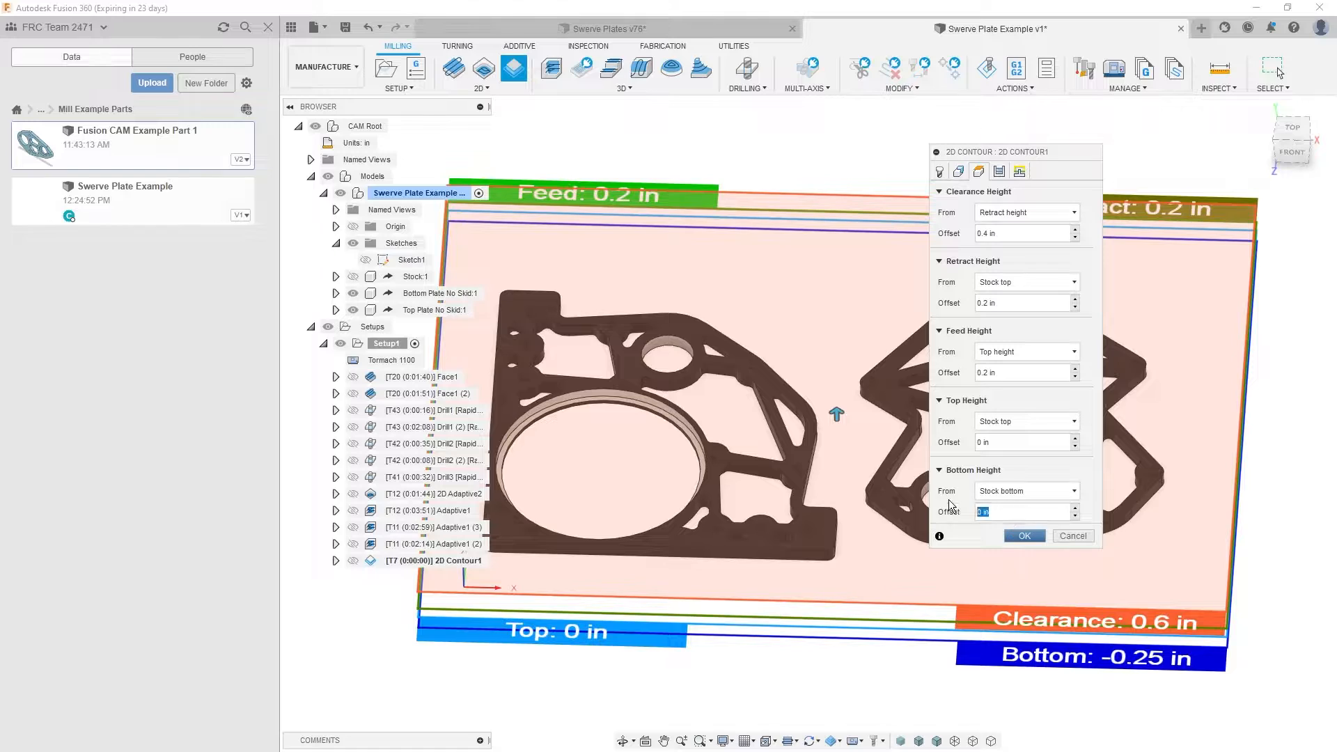
type("-.03")
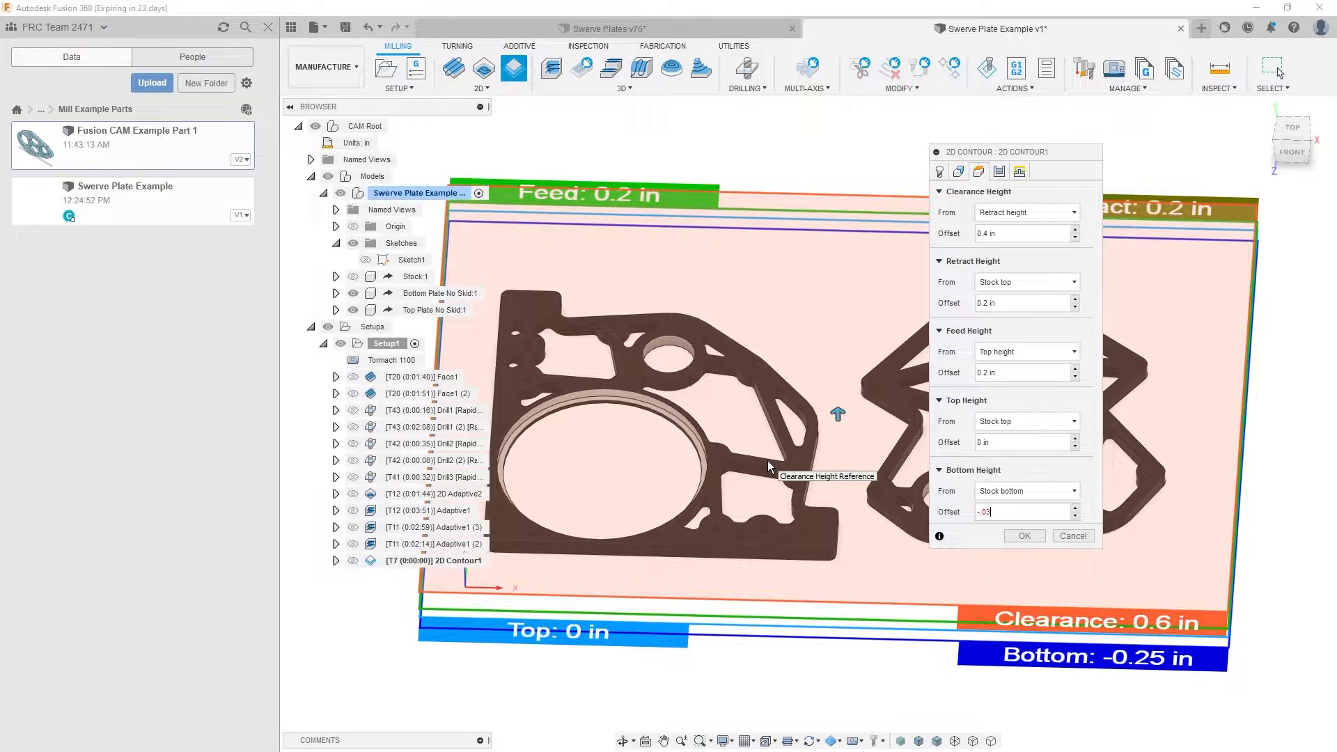
- Enable Repeat Finishing Pass for the 2D Contour of the two bores
left_click(1001, 170)
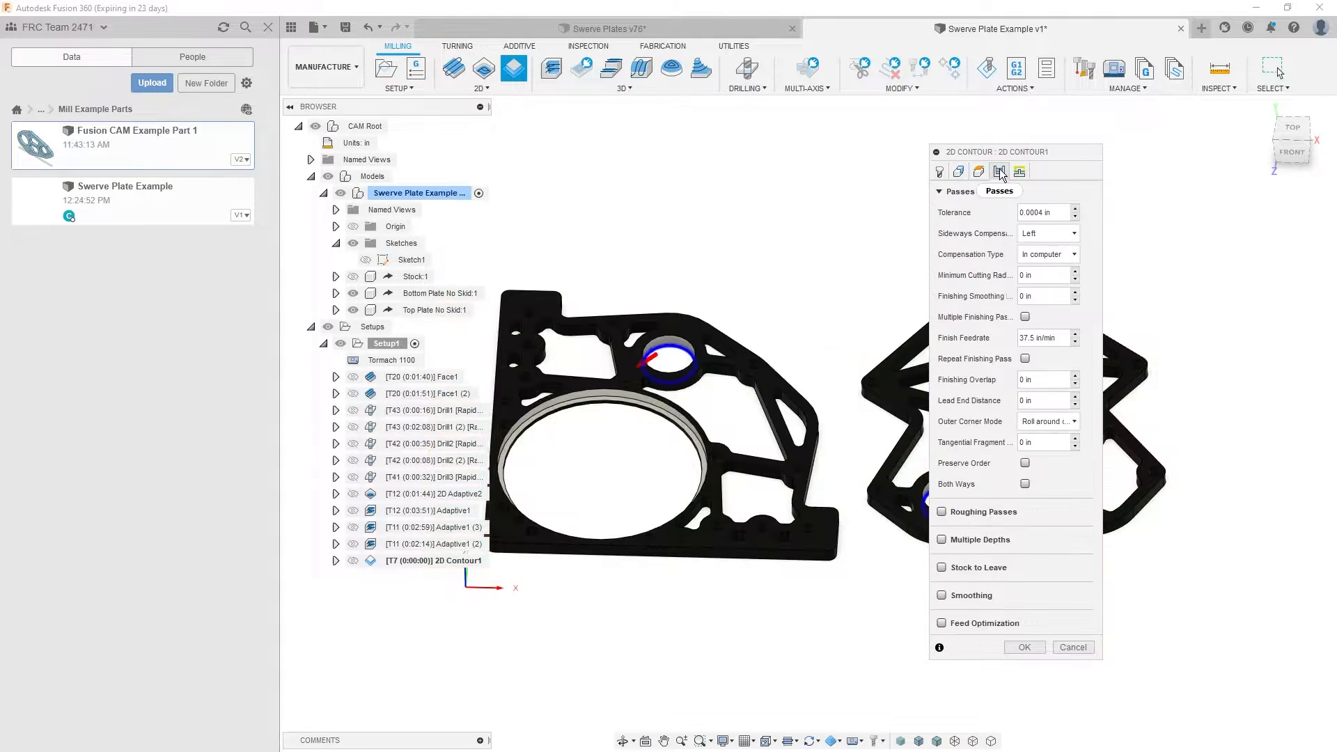
left_click(1001, 359)
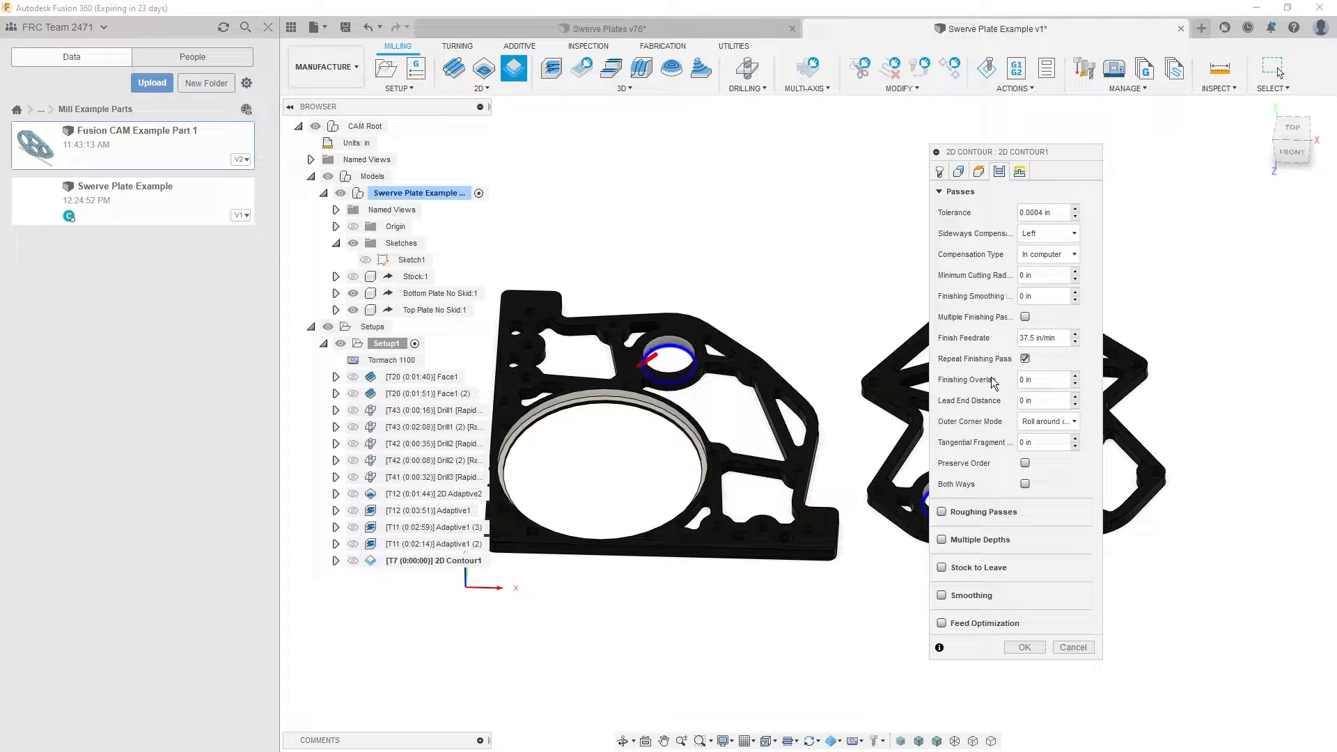
middle_click_drag(675, 369, 616, 355, "shift")
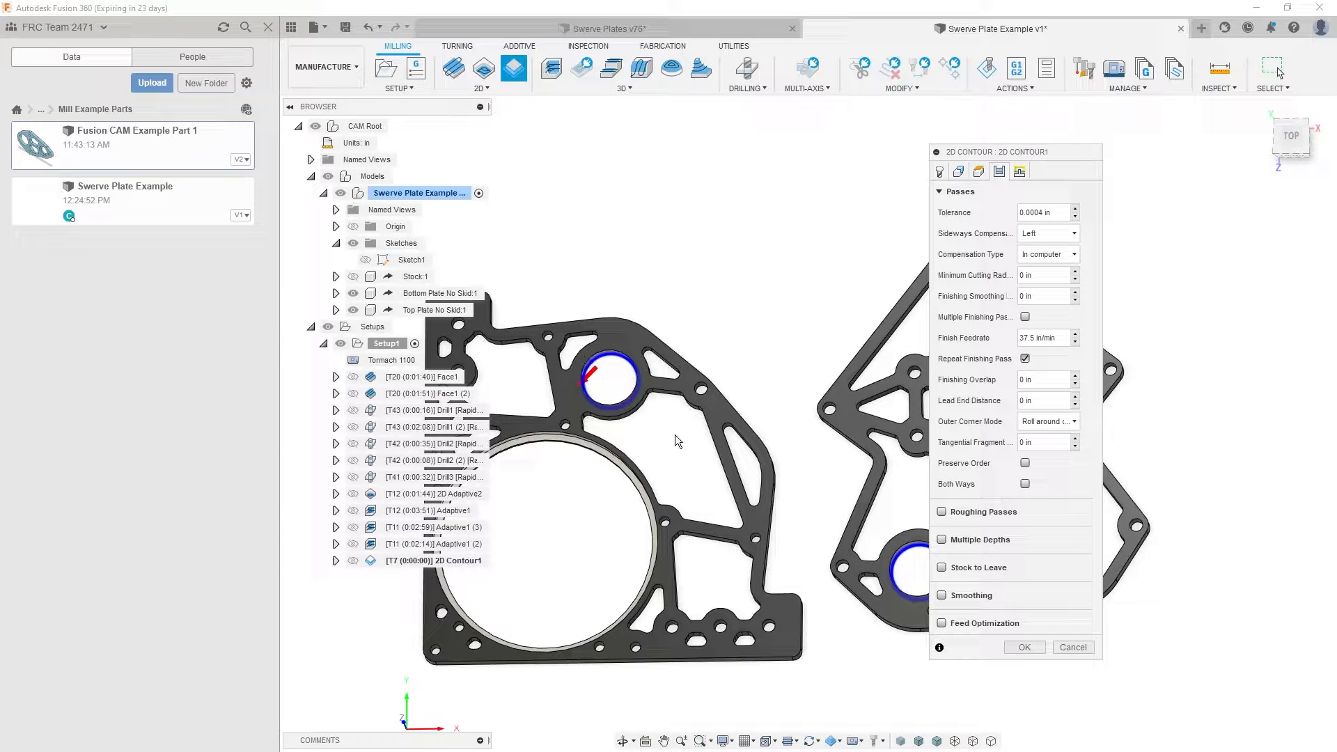
middle_click_drag(546, 435, 903, 620, "shift")
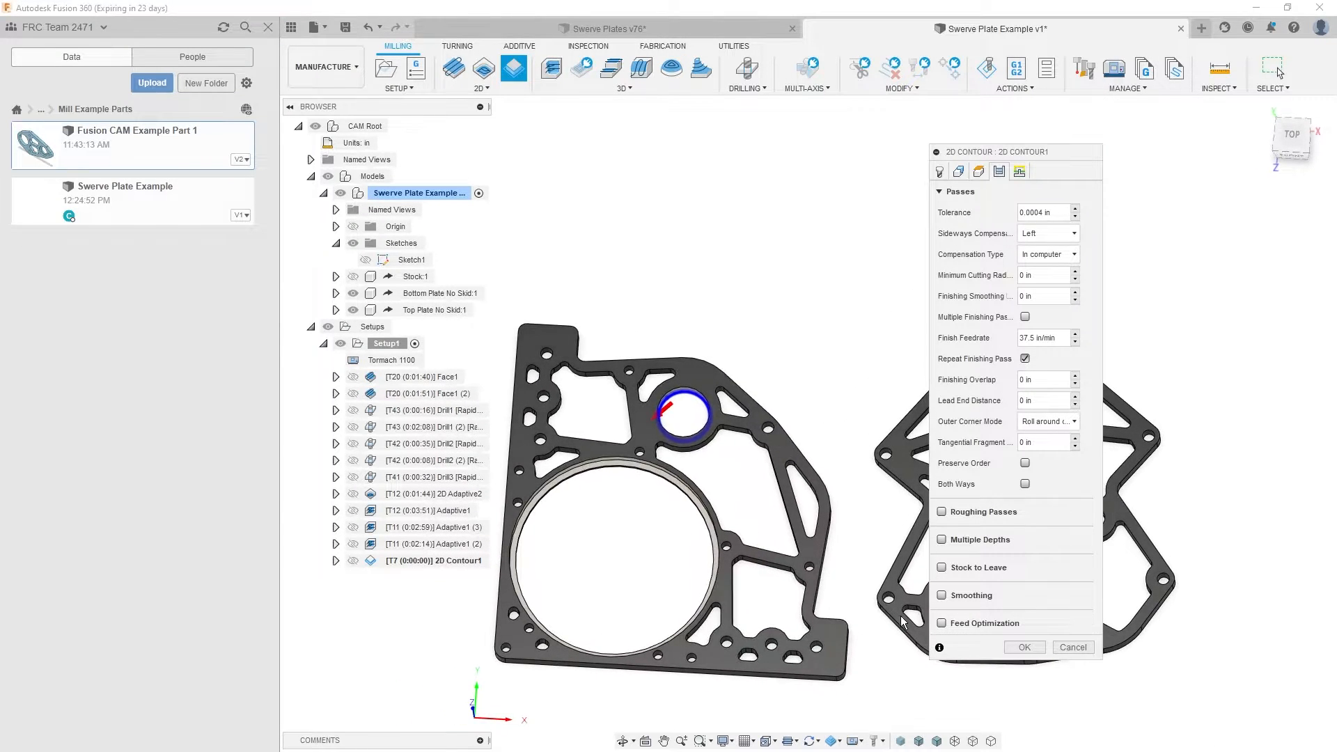
- Enable Stock to Leave for the contour, with 0.0003 in radial and 0 axial stock
left_click(942, 568)
left_click_drag(1048, 607, 991, 614)
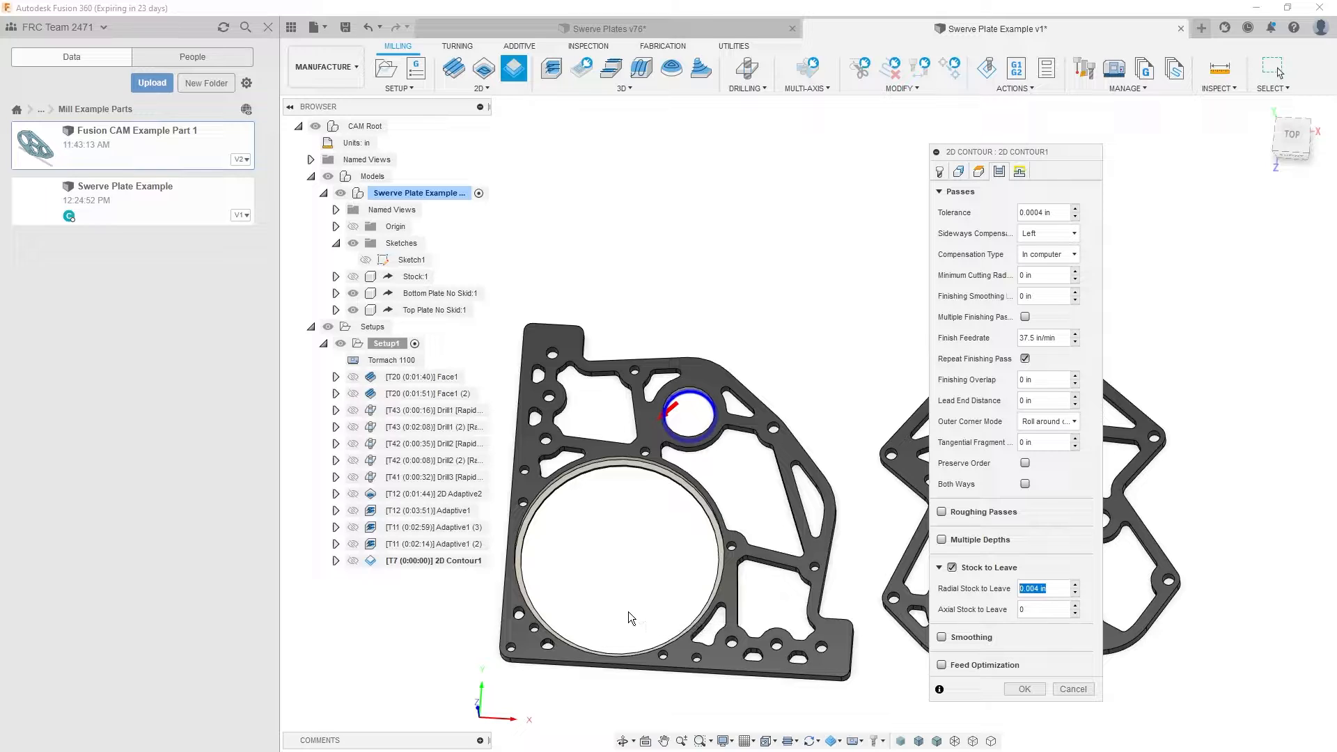
type(".0003")
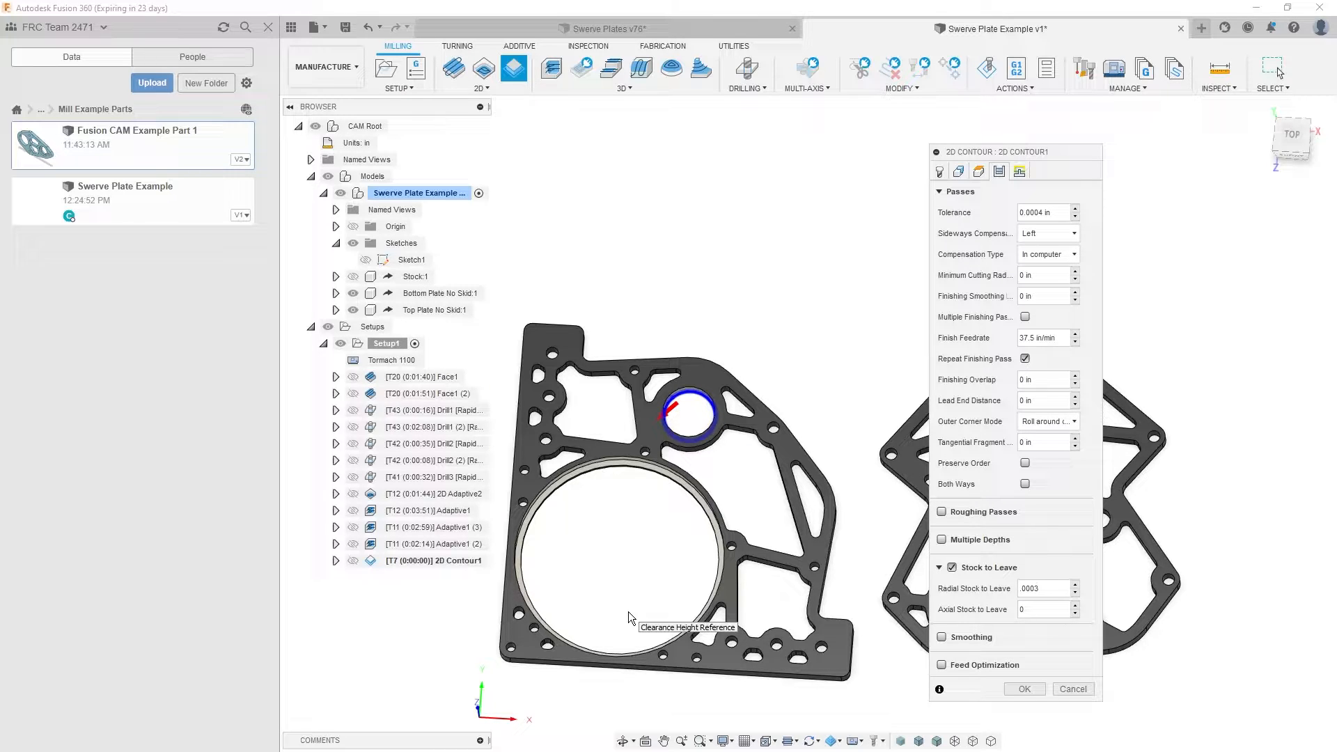
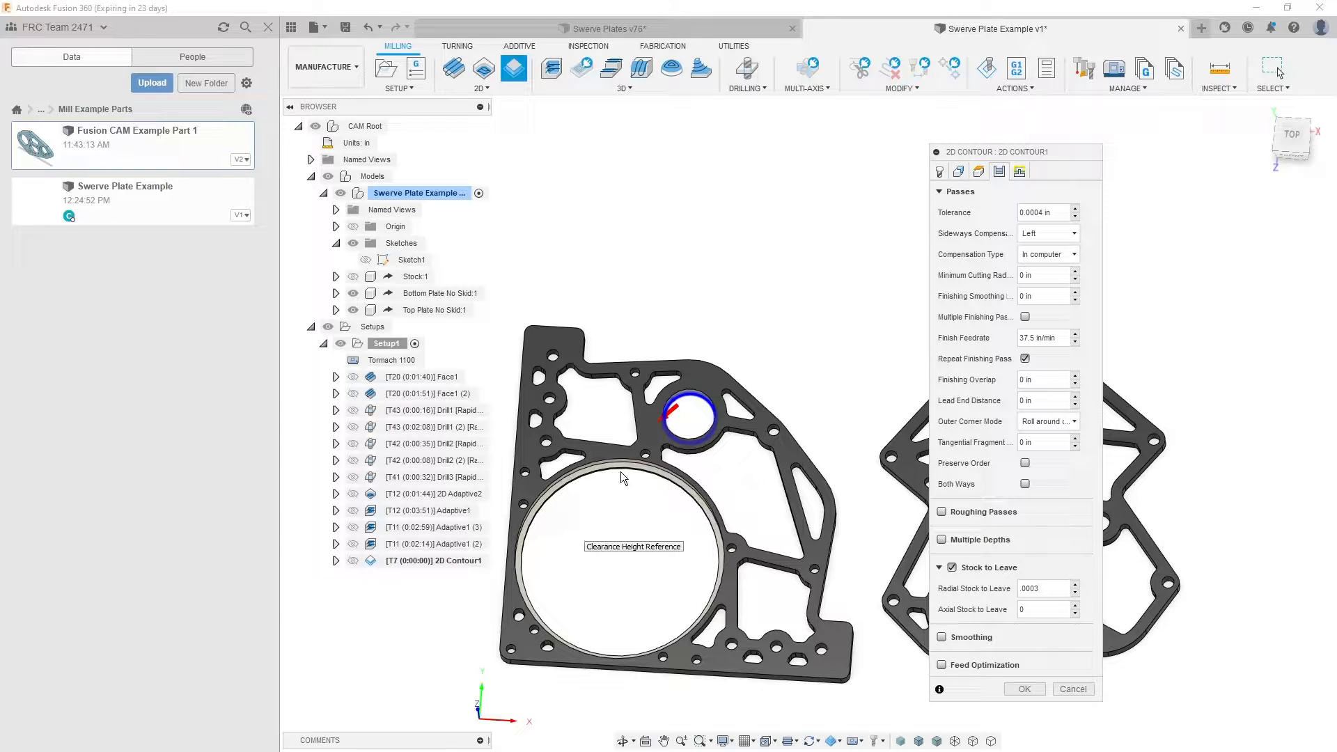
- Accept the 2D Contour for the two bores with its default linking settings and generate the toolpath
mouse_move(824, 422)
middle_mouse_down()
mouse_move(751, 408)
mouse_move(834, 431)
middle_mouse_up()
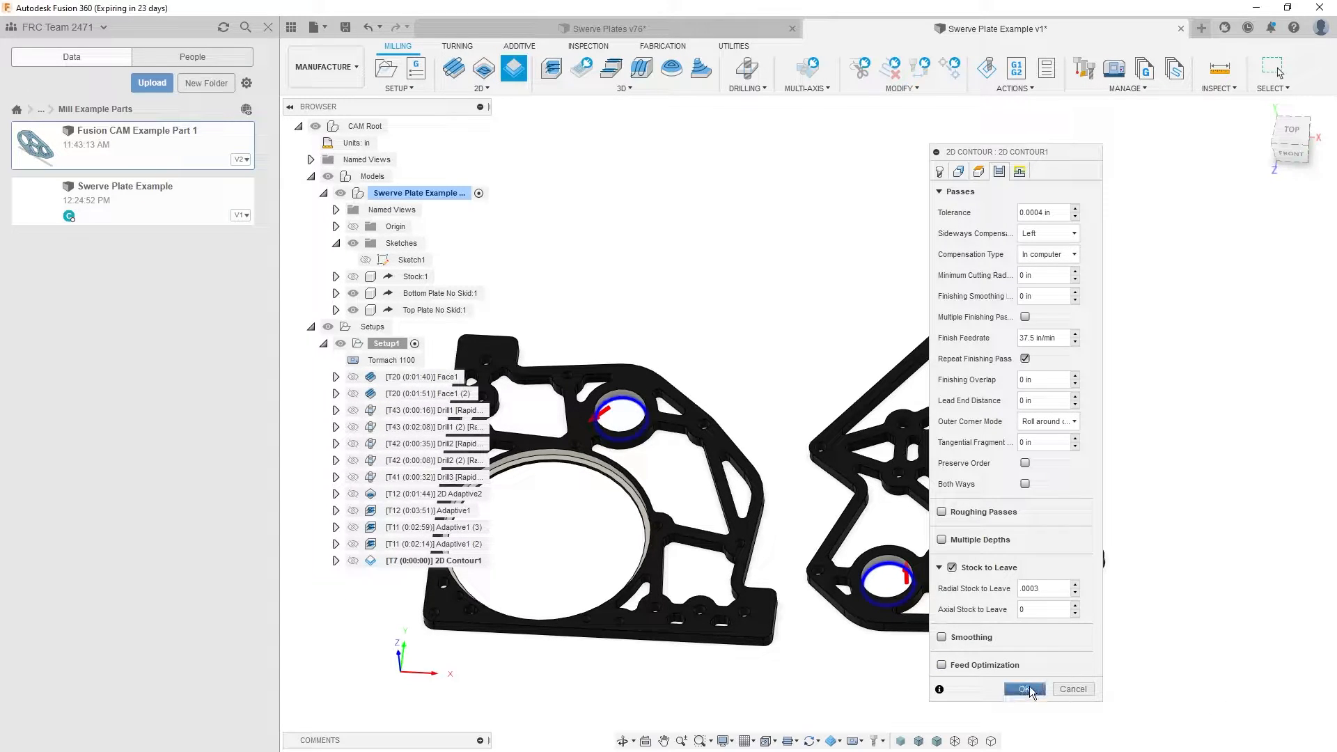
left_click(1030, 688)
left_click(1020, 172)
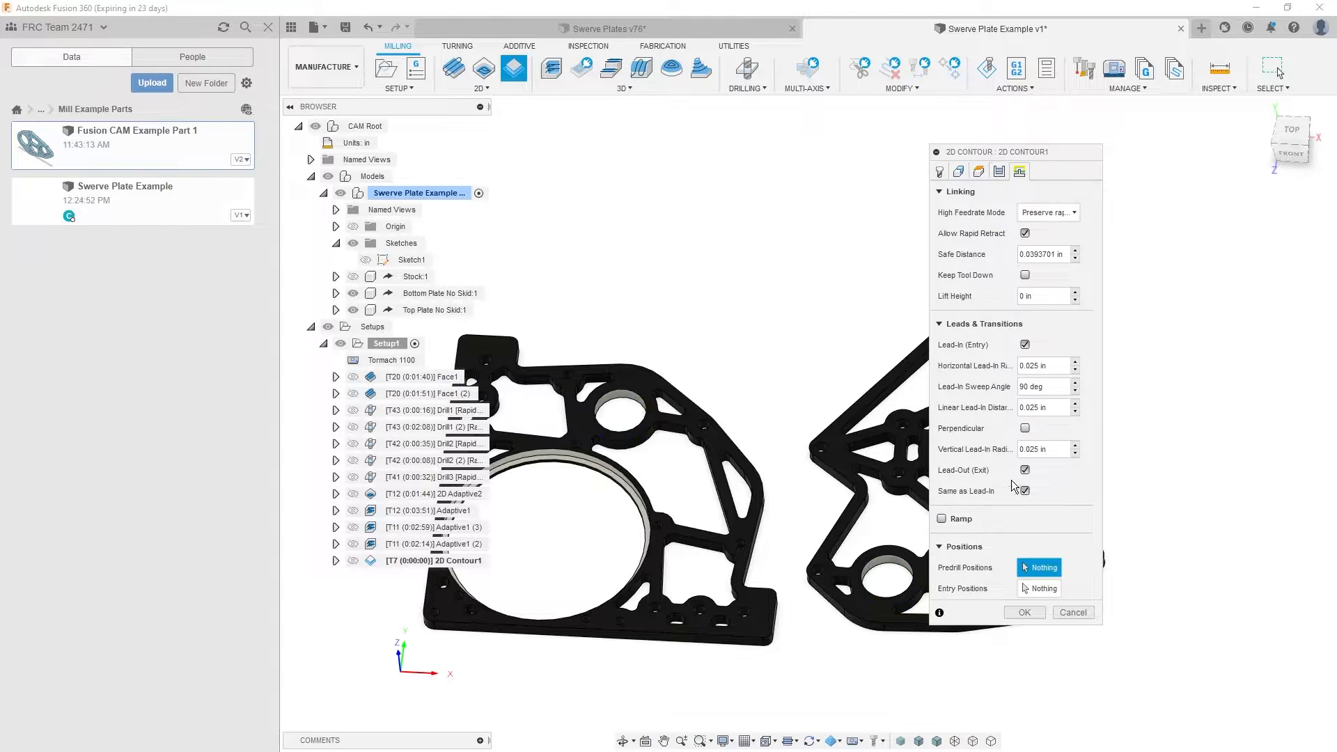
left_click(1024, 613)
- Examine the generated 2D Contour toolpath in the two bores and review the operation's tool settings
left_click(426, 544)
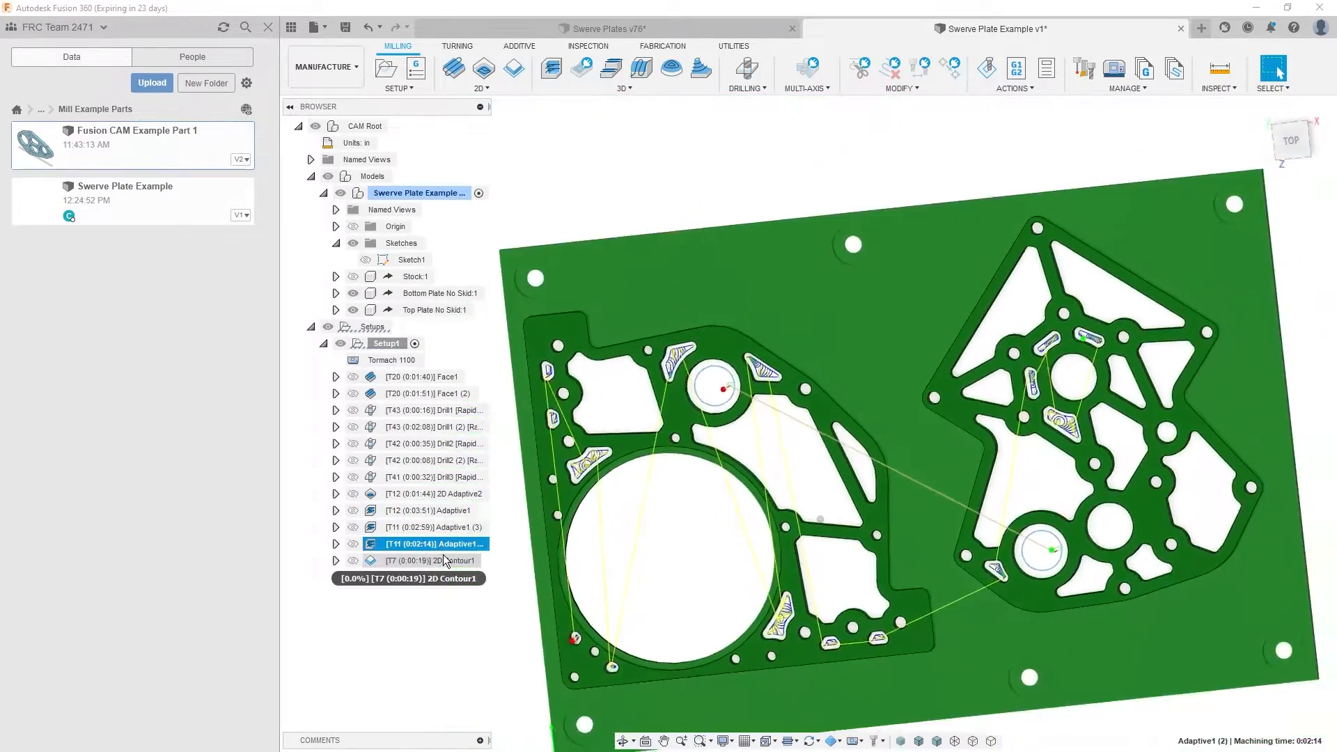
left_click(449, 561)
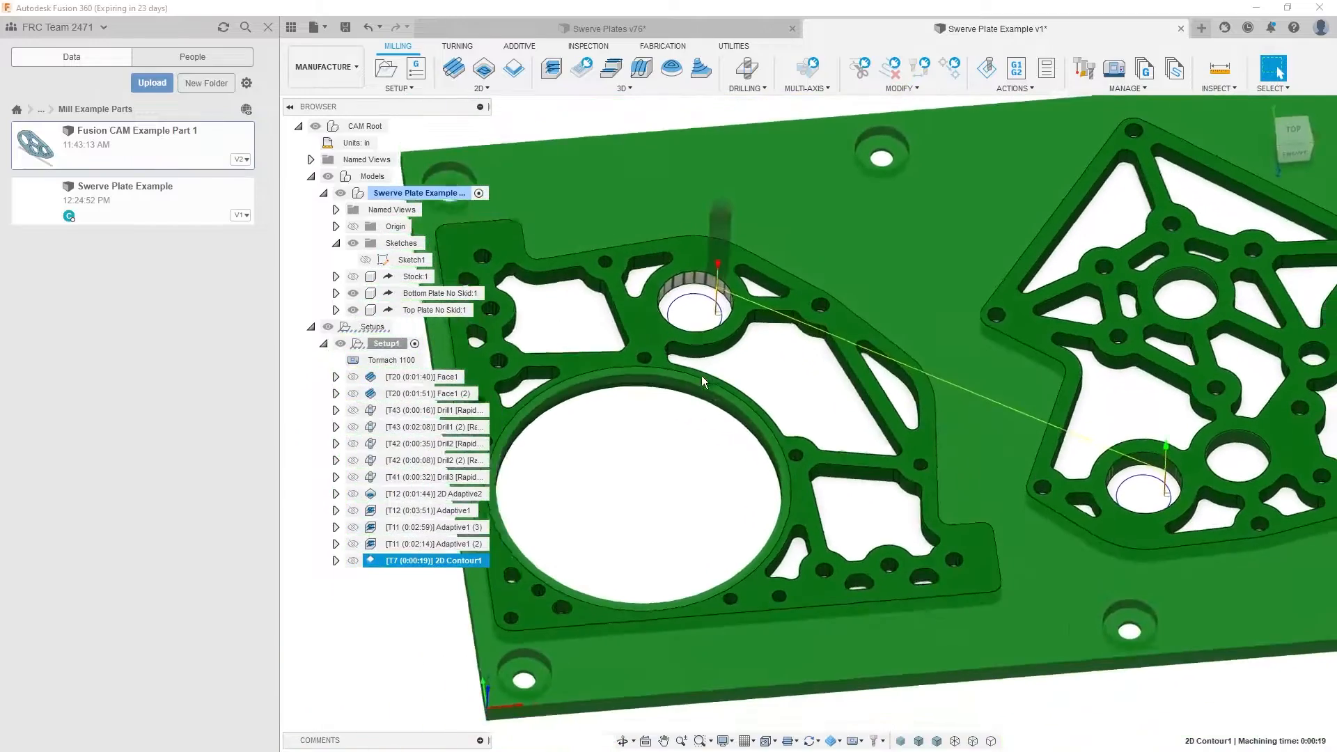
left_click(426, 575)
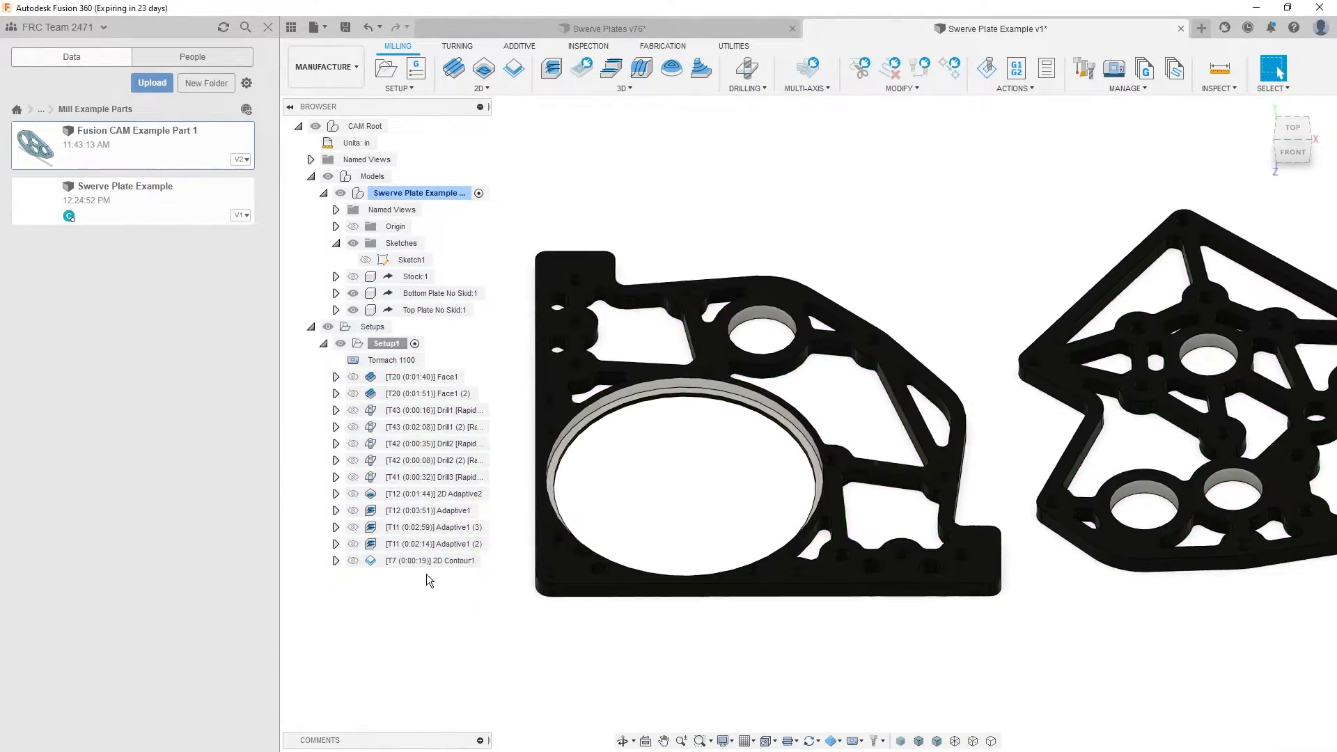
double_click(453, 561)
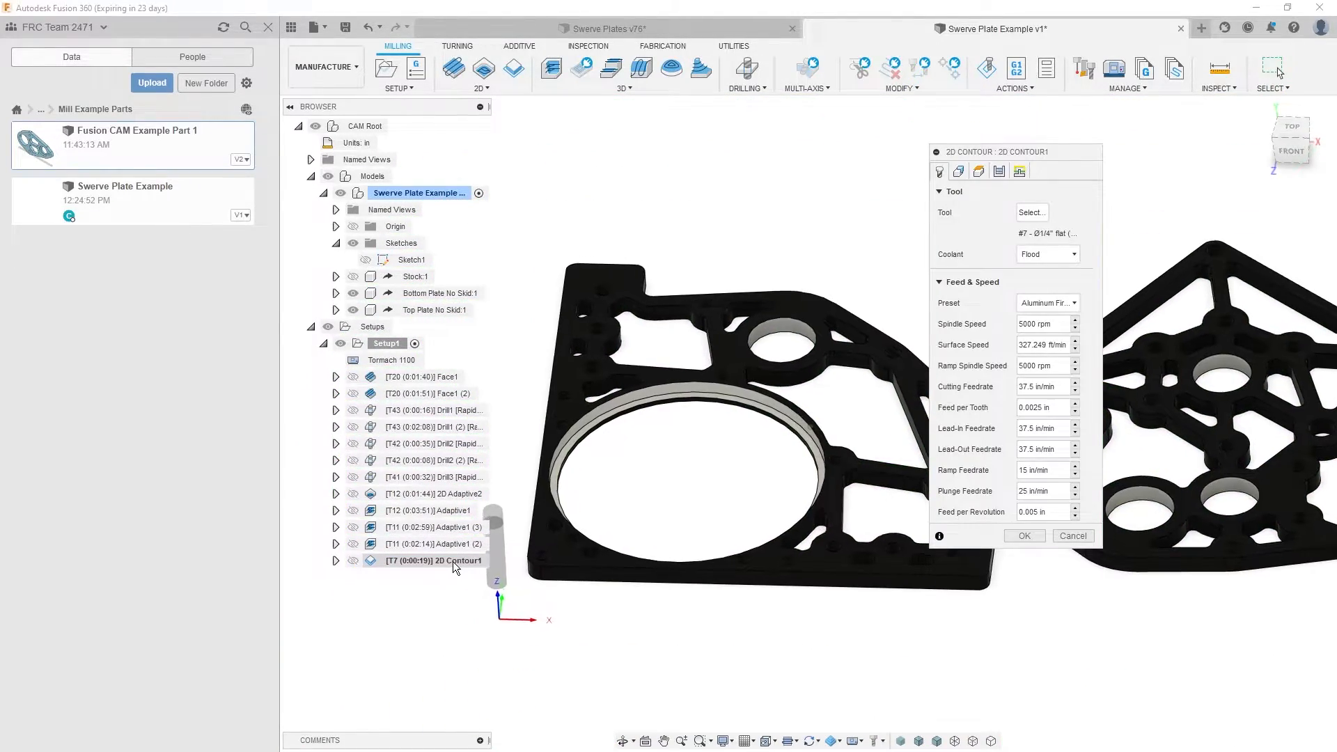
left_click(1072, 537)
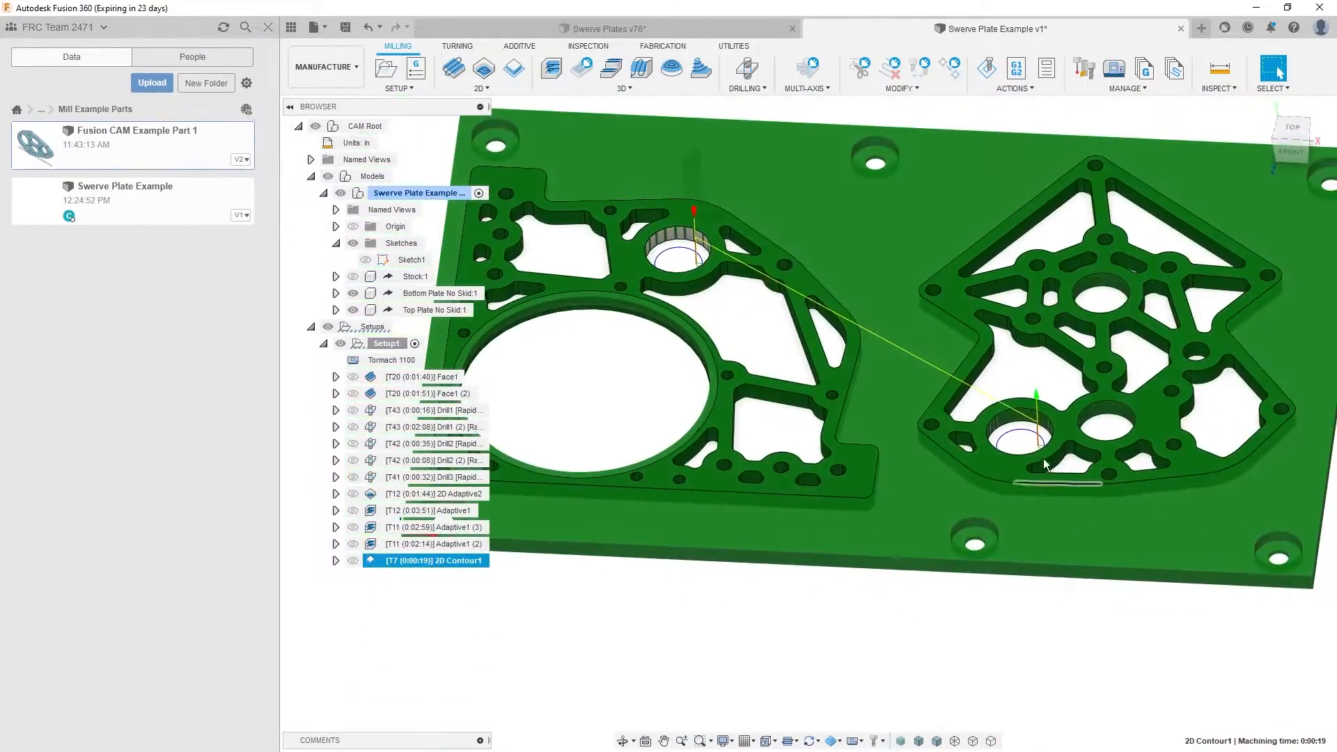
left_click(616, 612)
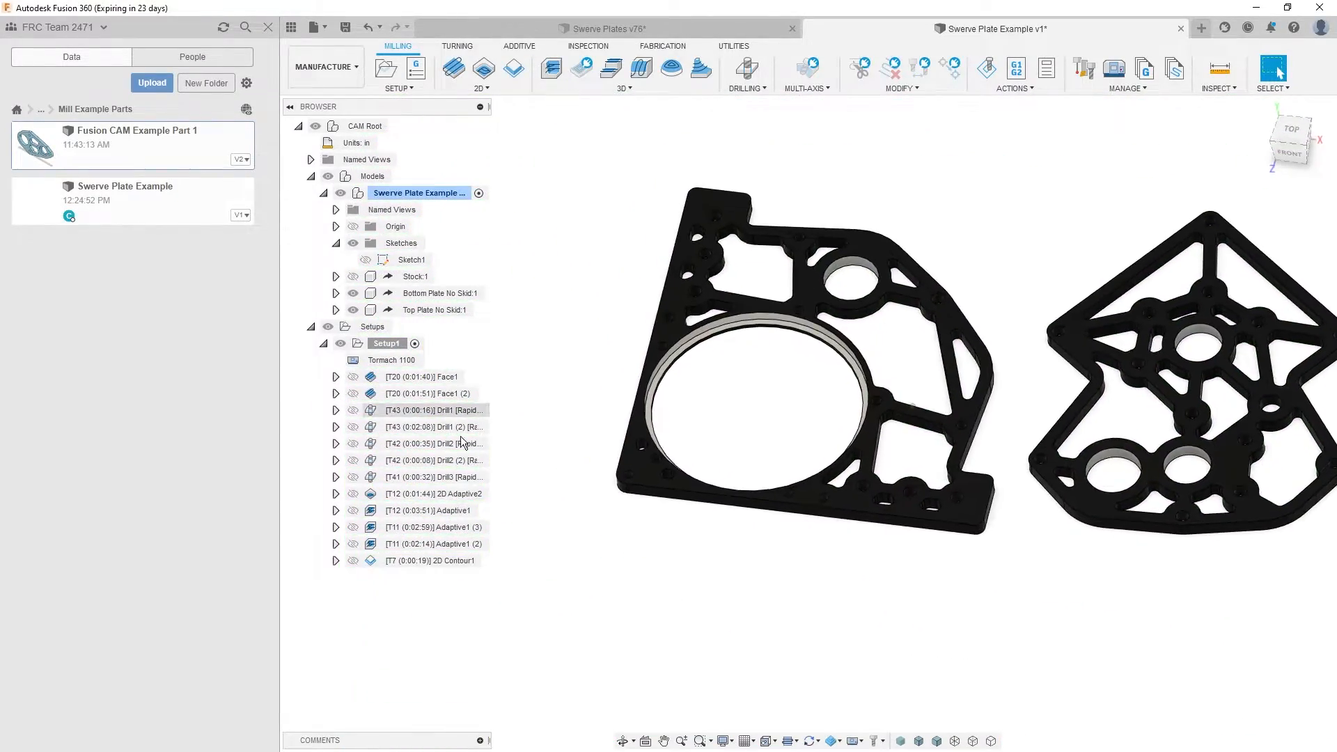
- Duplicate the 2D Contour operation in Setup1
left_click(433, 560)
key("ctrl+c")
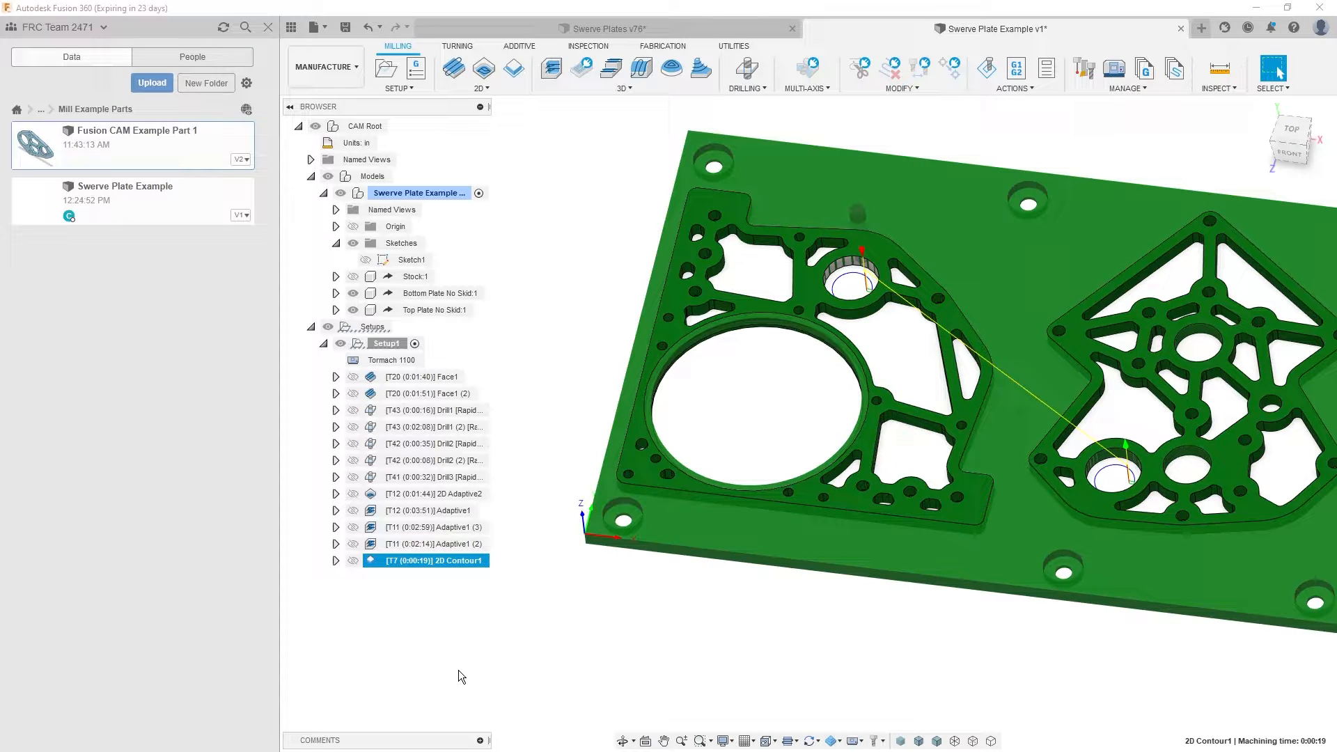
key("ctrl+v")
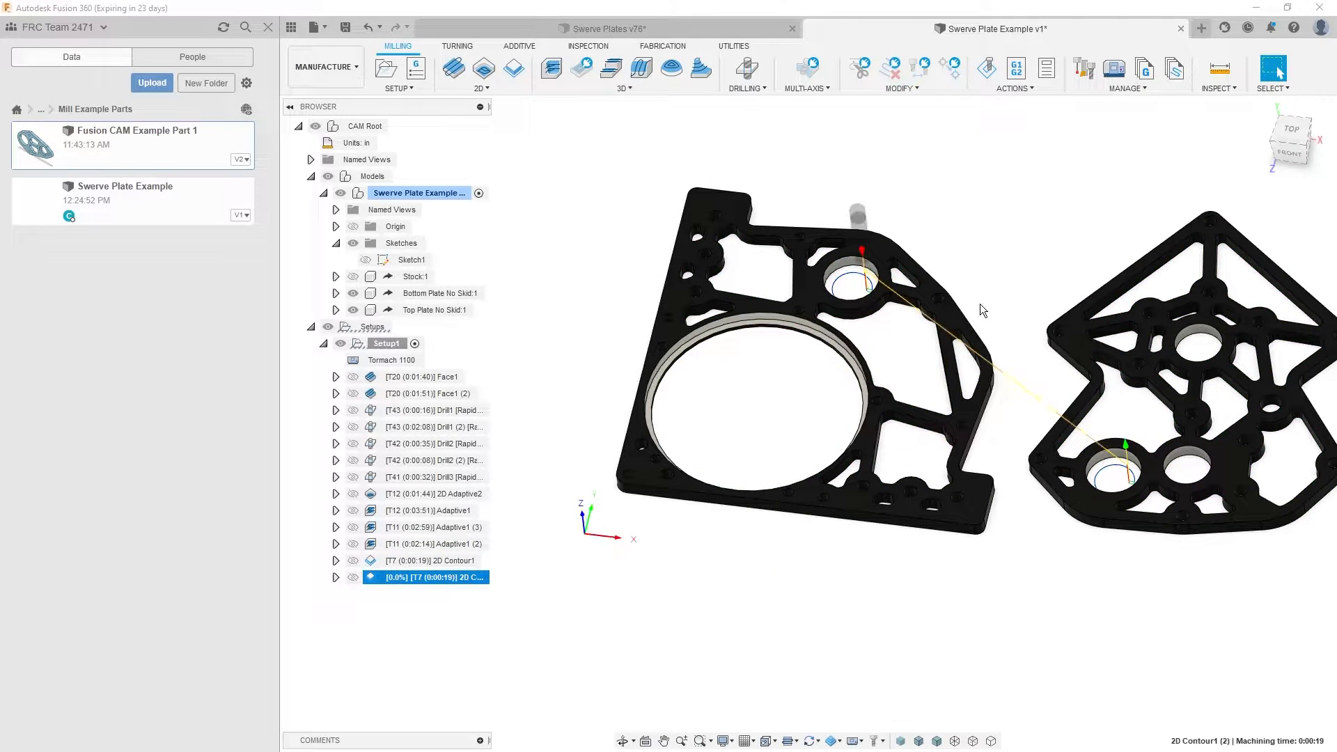
- Replace the copied contour's selection with the bottom edges of the large bore and the other plate's lower-middle and central bores
double_click(453, 578)
left_click(958, 171)
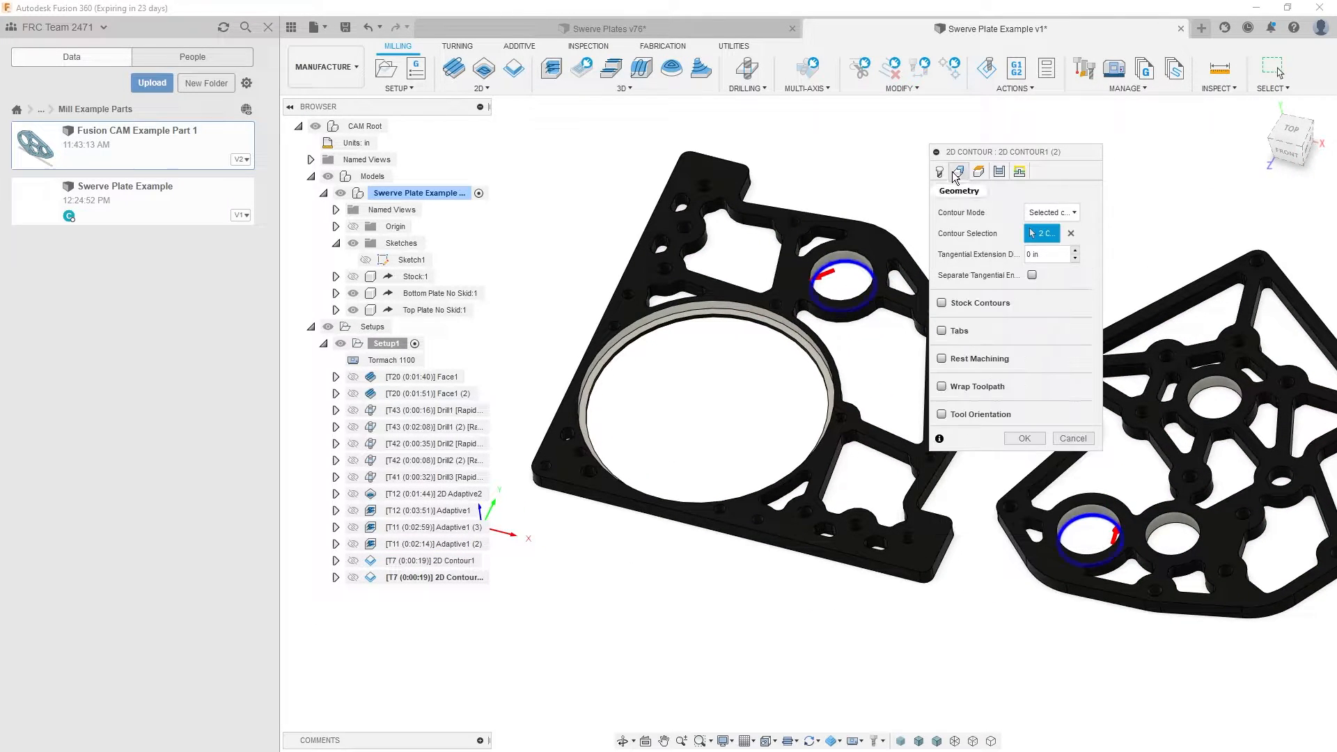
left_click(1070, 234)
scroll(746, 322, "up", 8)
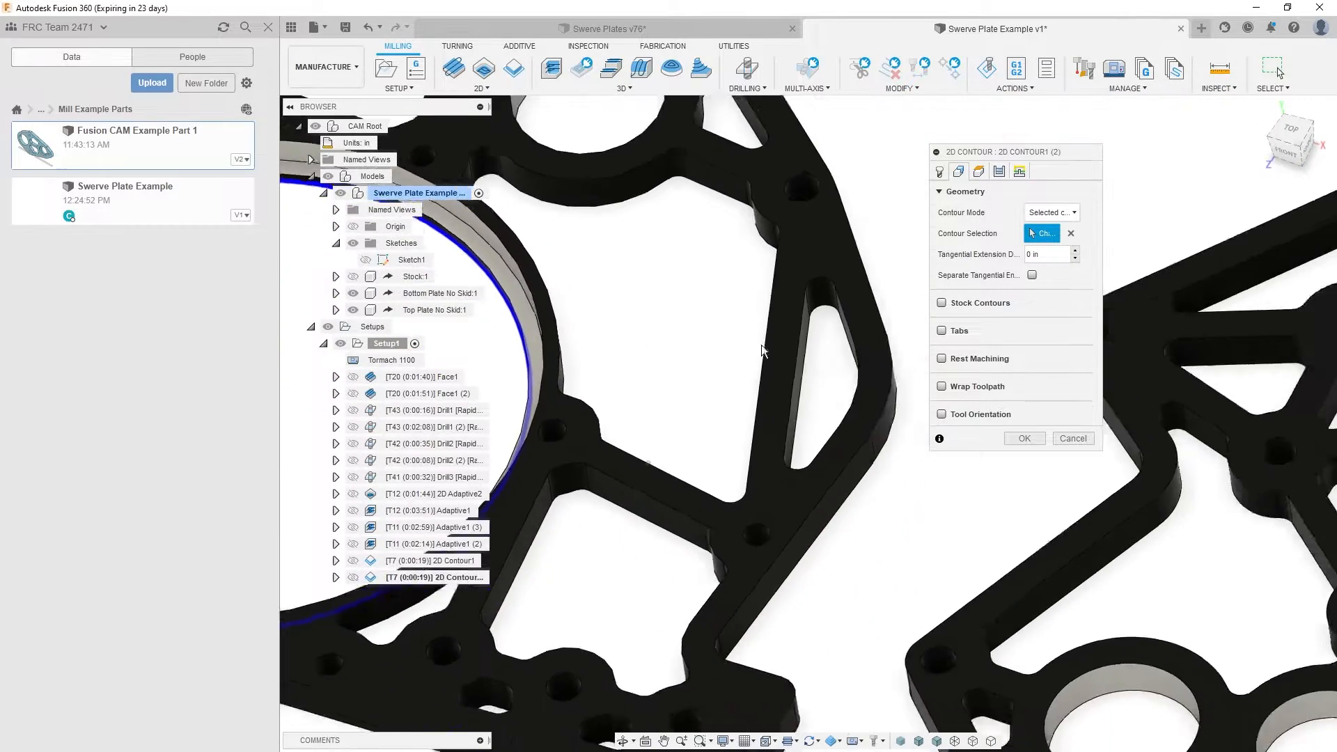
scroll(761, 345, "down", 3)
scroll(905, 543, "up", 3)
middle_click_drag(1032, 568, 863, 535)
scroll(860, 533, "down", 1)
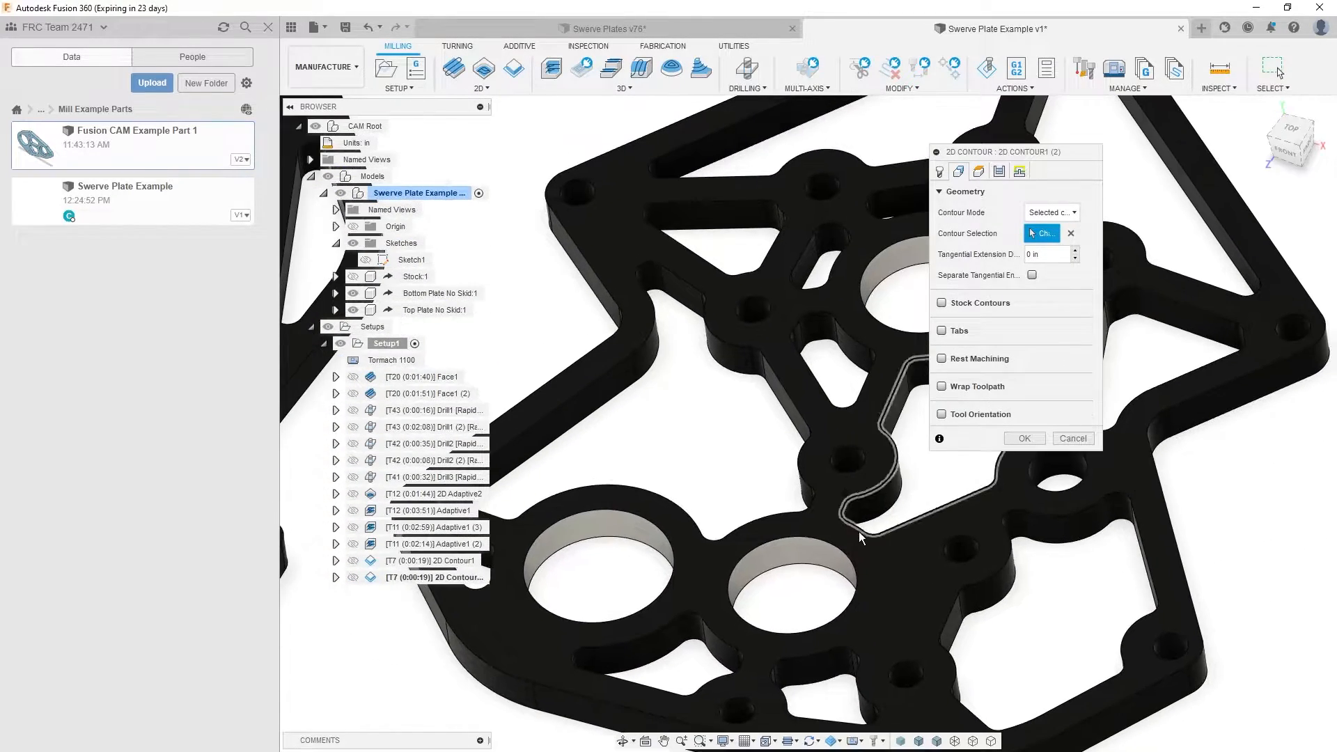
left_click(808, 562)
middle_click_drag(869, 300, 822, 383)
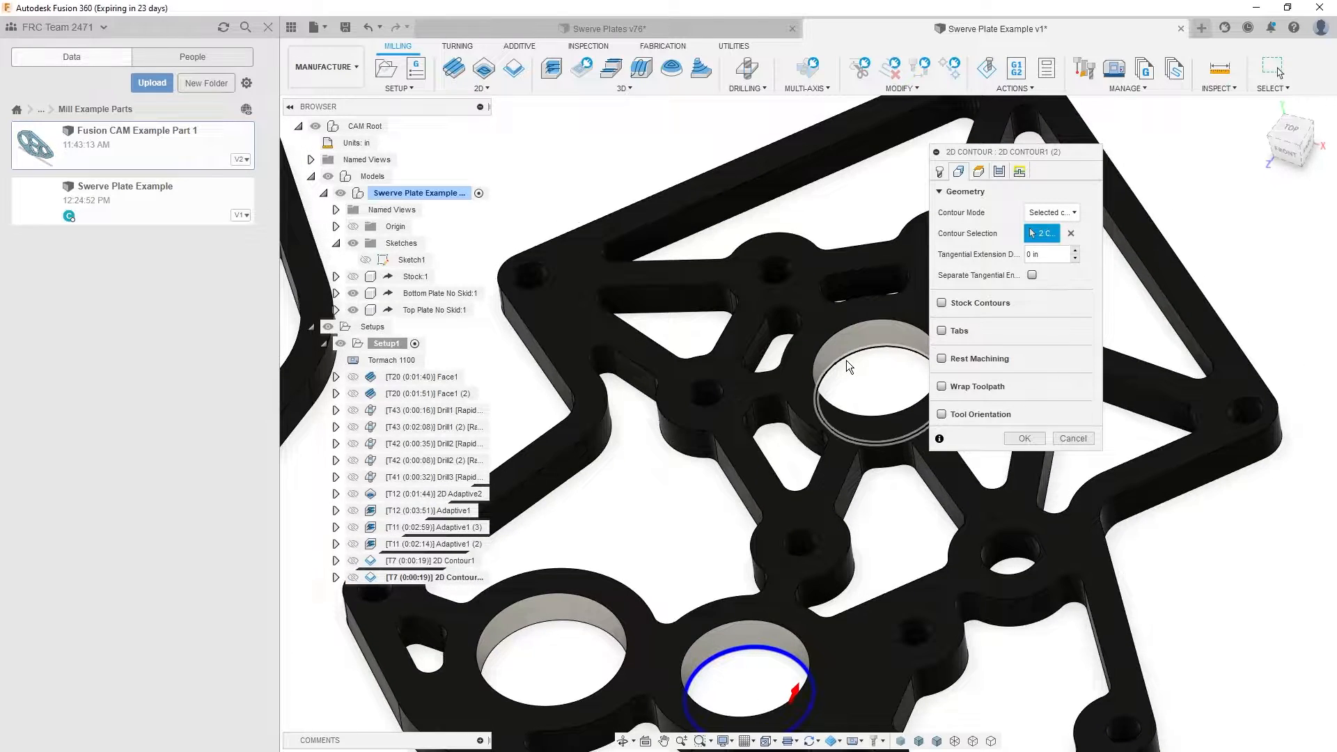
scroll(846, 361, "down", 3)
left_click(892, 477)
scroll(891, 475, "up", 3)
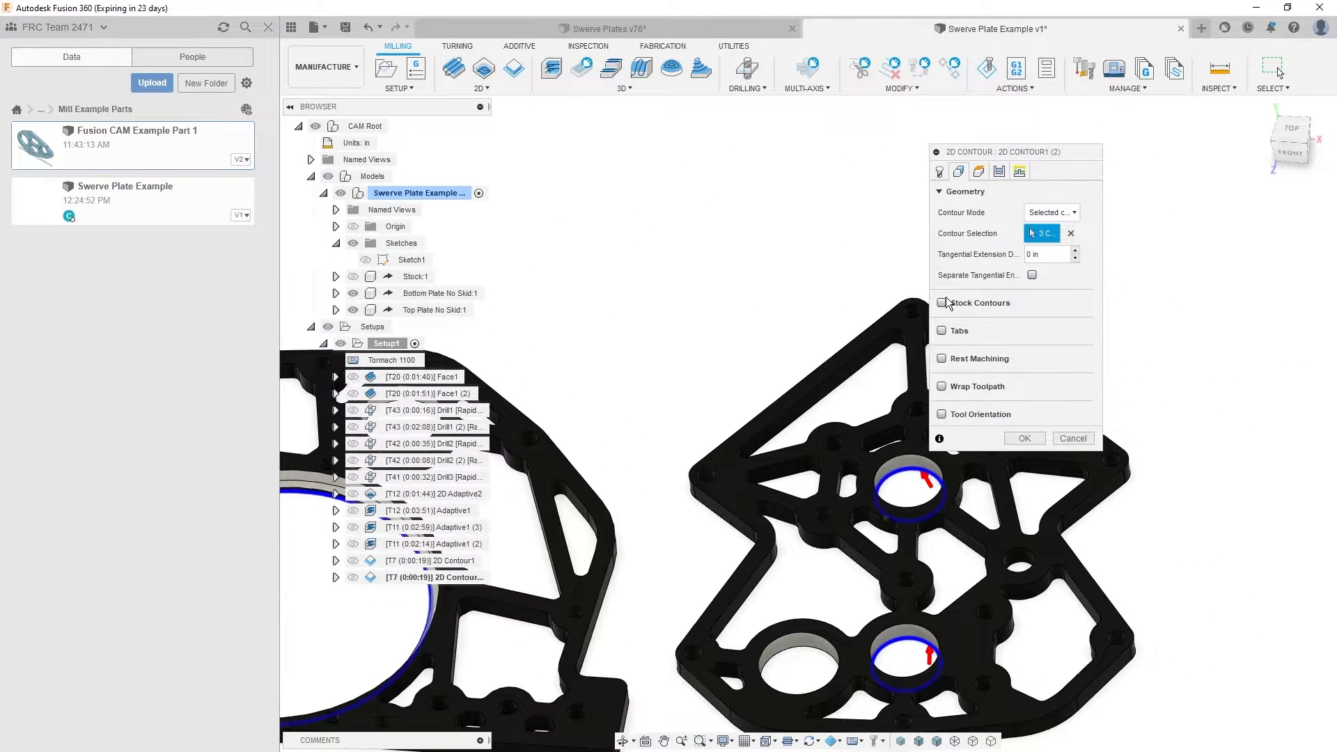
- Set the copied contour's radial stock to leave to -0.0015 in and generate its toolpath
left_click(998, 171)
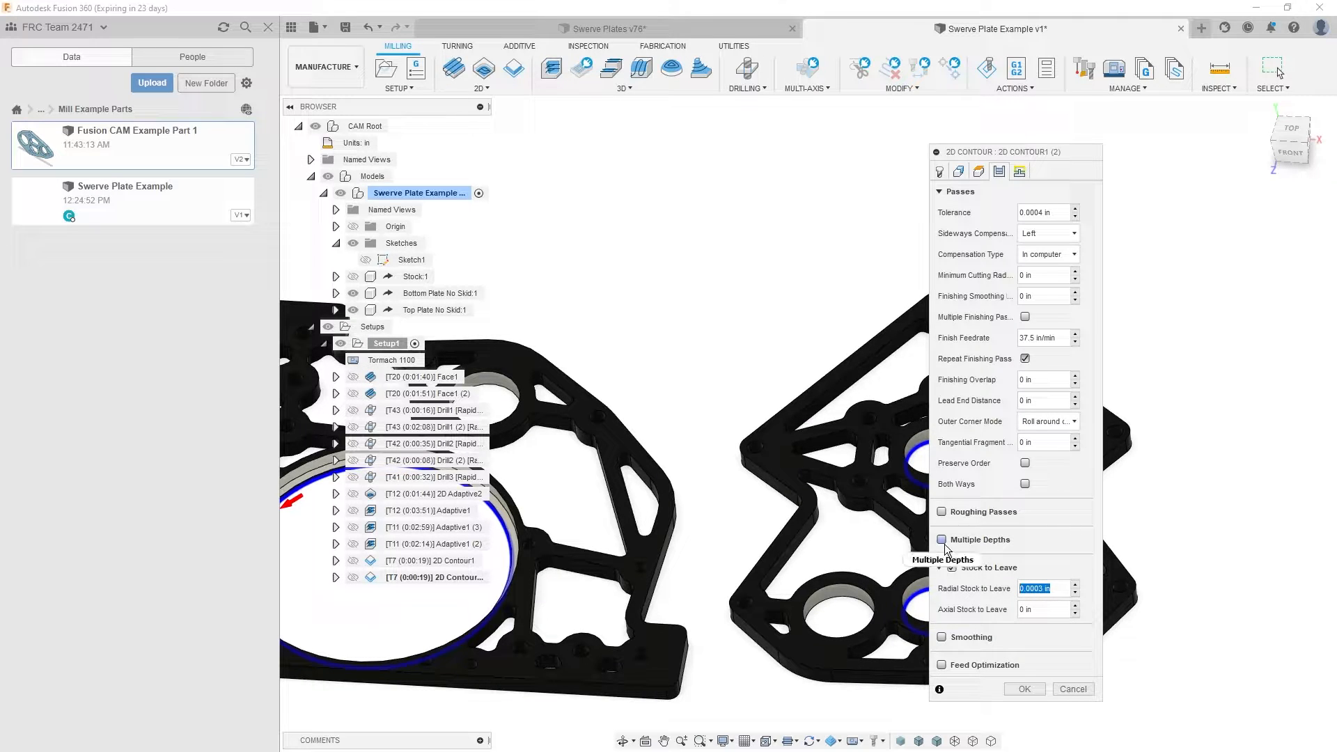
mouse_move(946, 548)
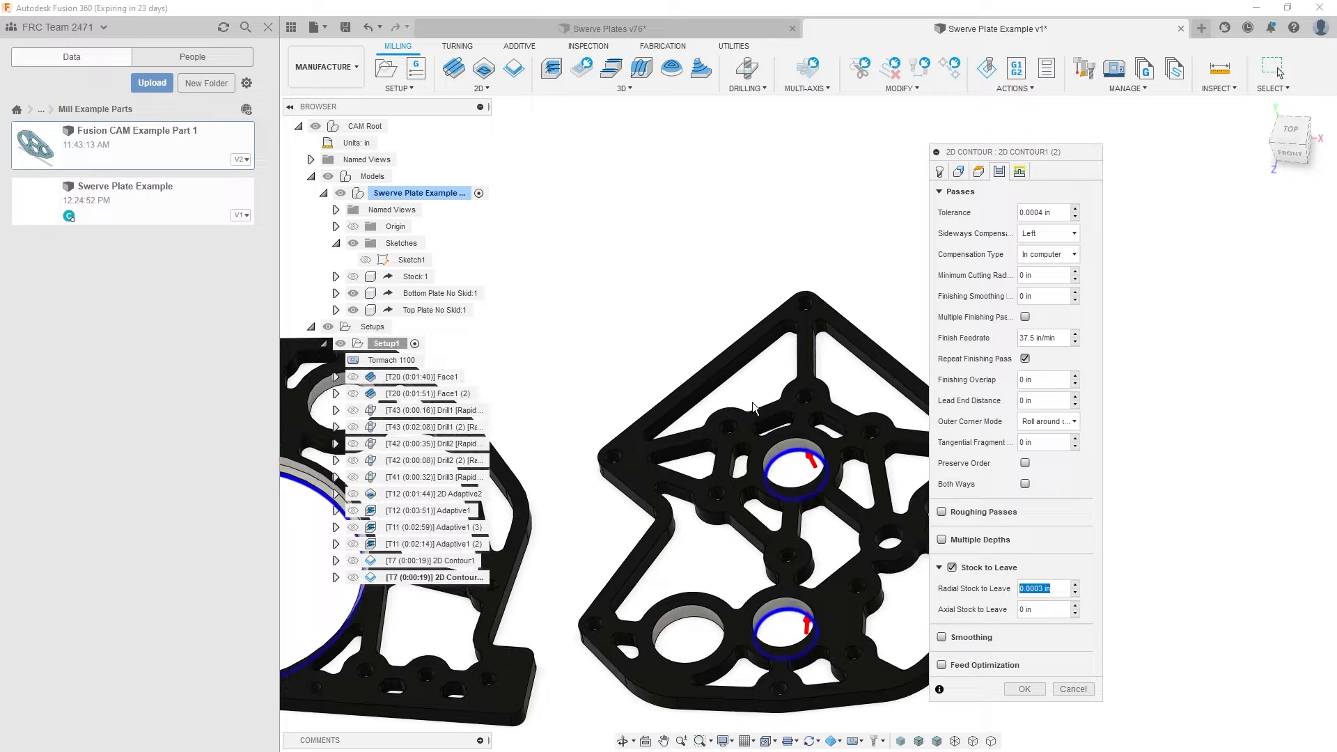
middle_click_drag(778, 515, 764, 443, "shift")
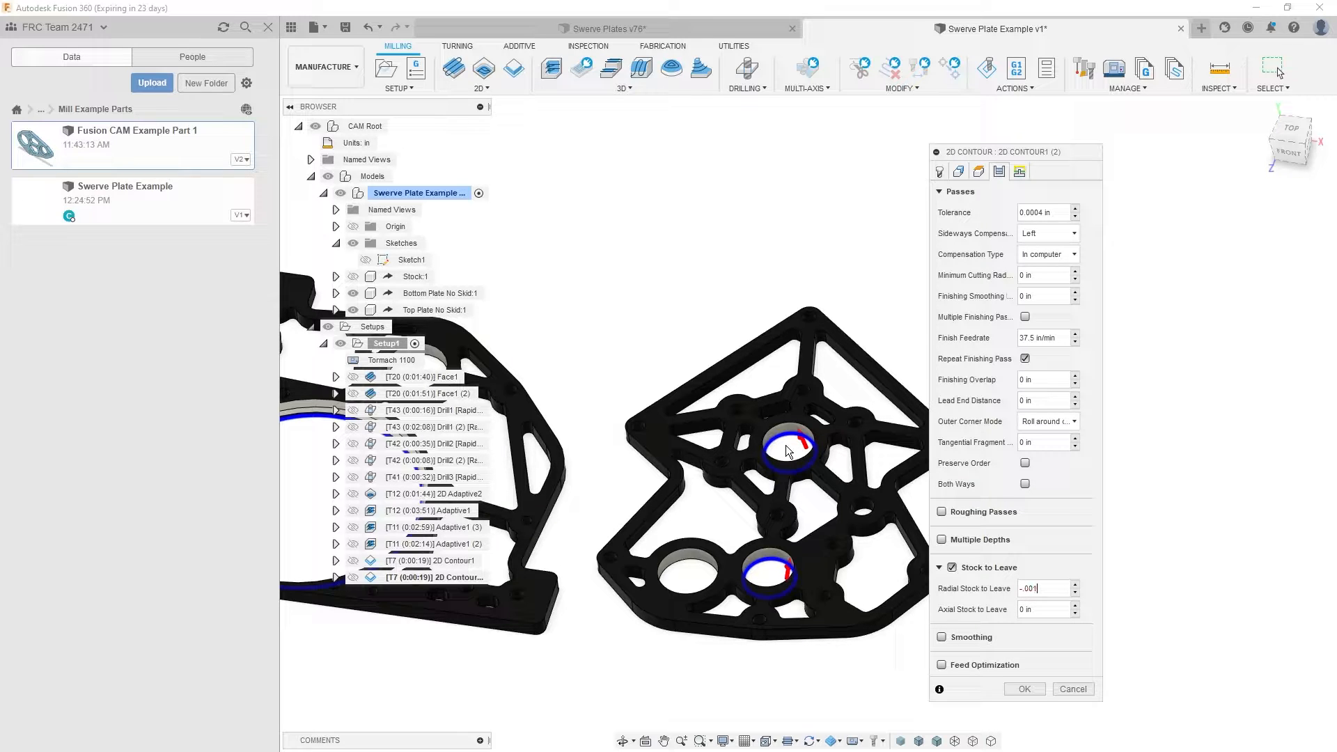
middle_click_drag(743, 471, 940, 565, "shift")
middle_click_drag(613, 592, 546, 544, "shift")
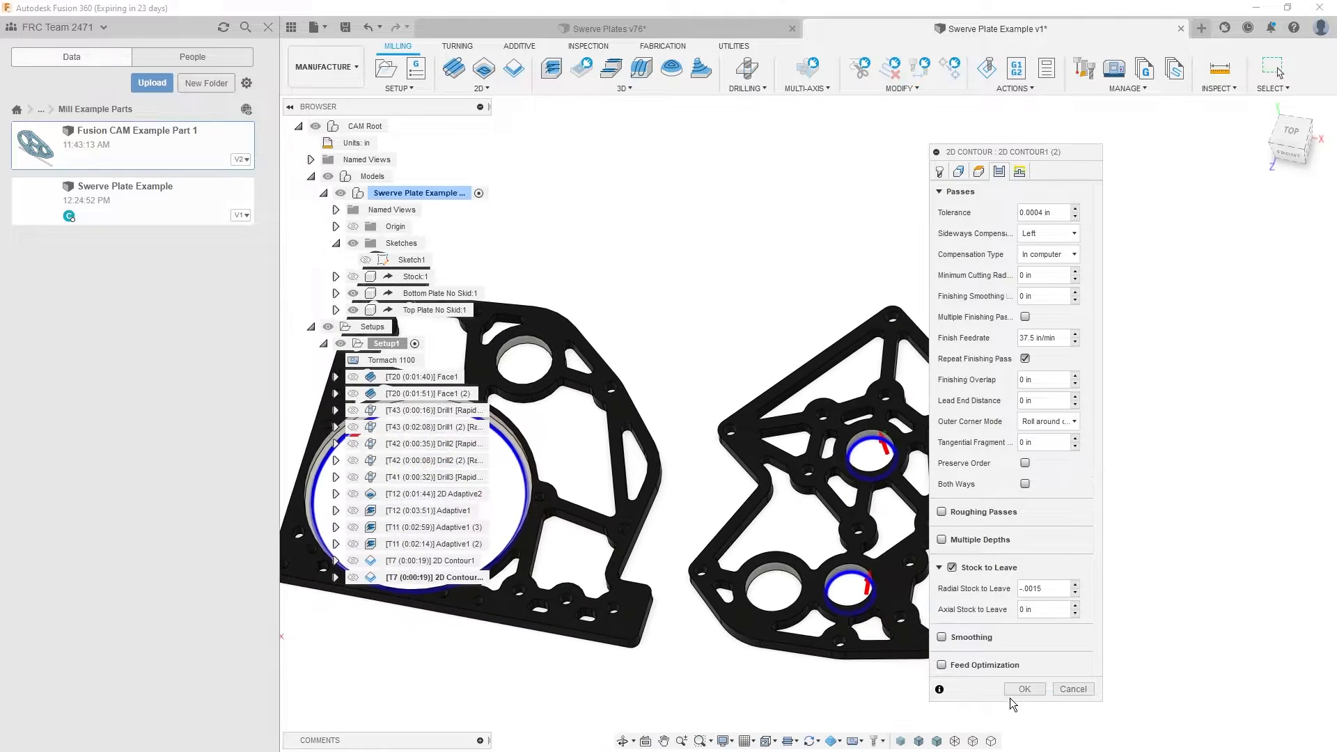
left_click(1018, 693)
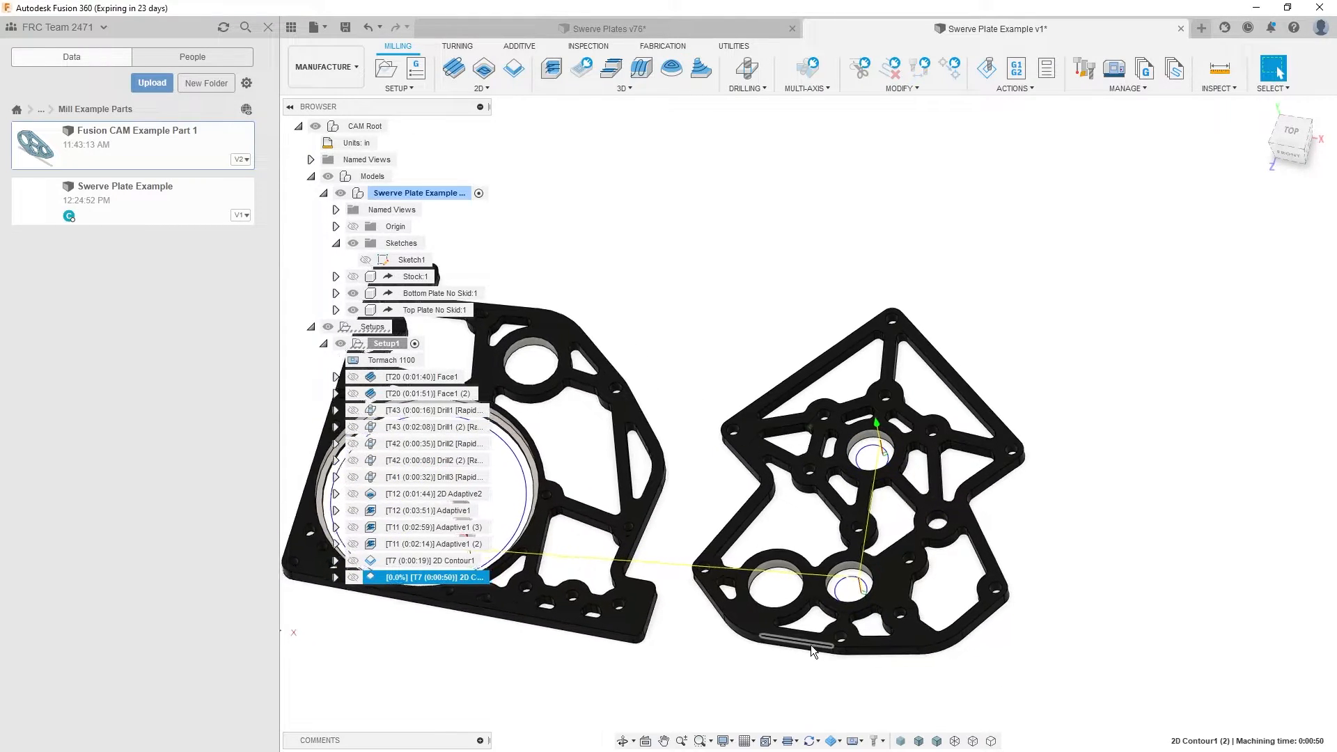
- Examine the copied contour's toolpath around the large bore and the other plate's two bores
left_click(839, 740)
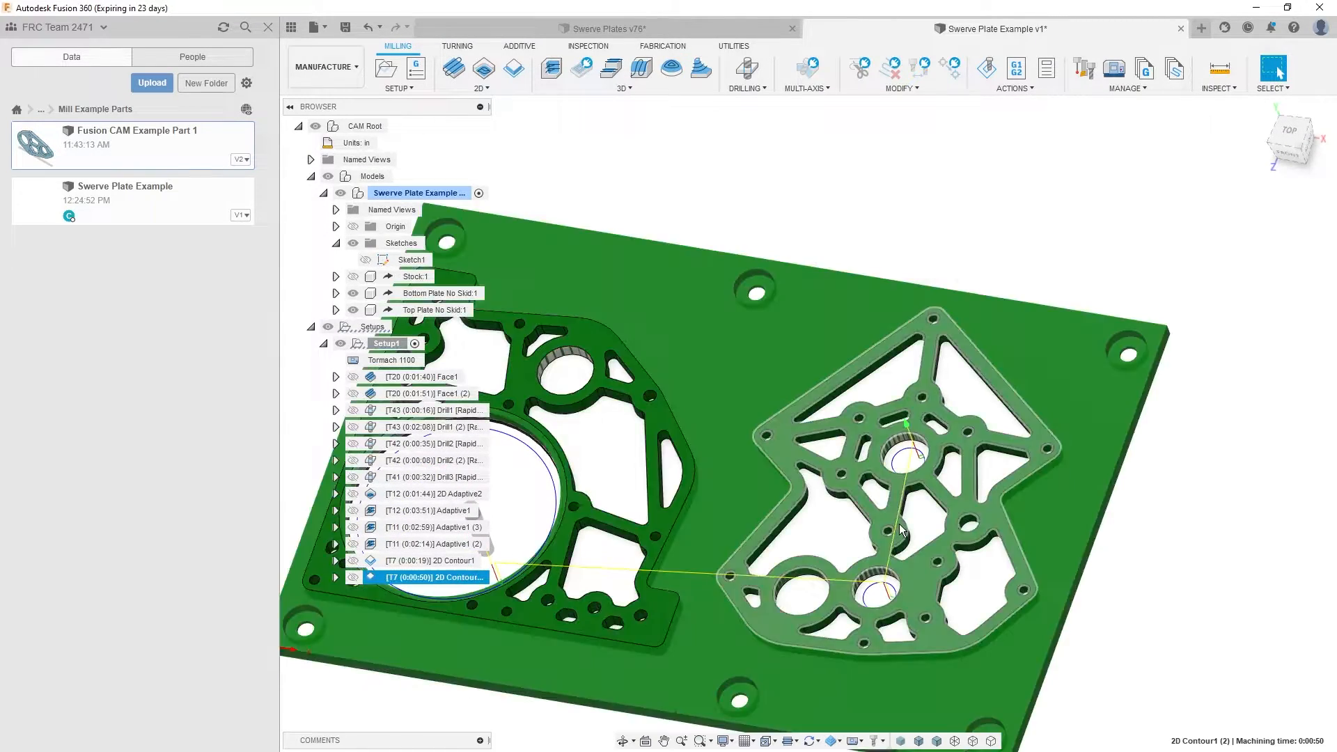
scroll(905, 466, "up", 4)
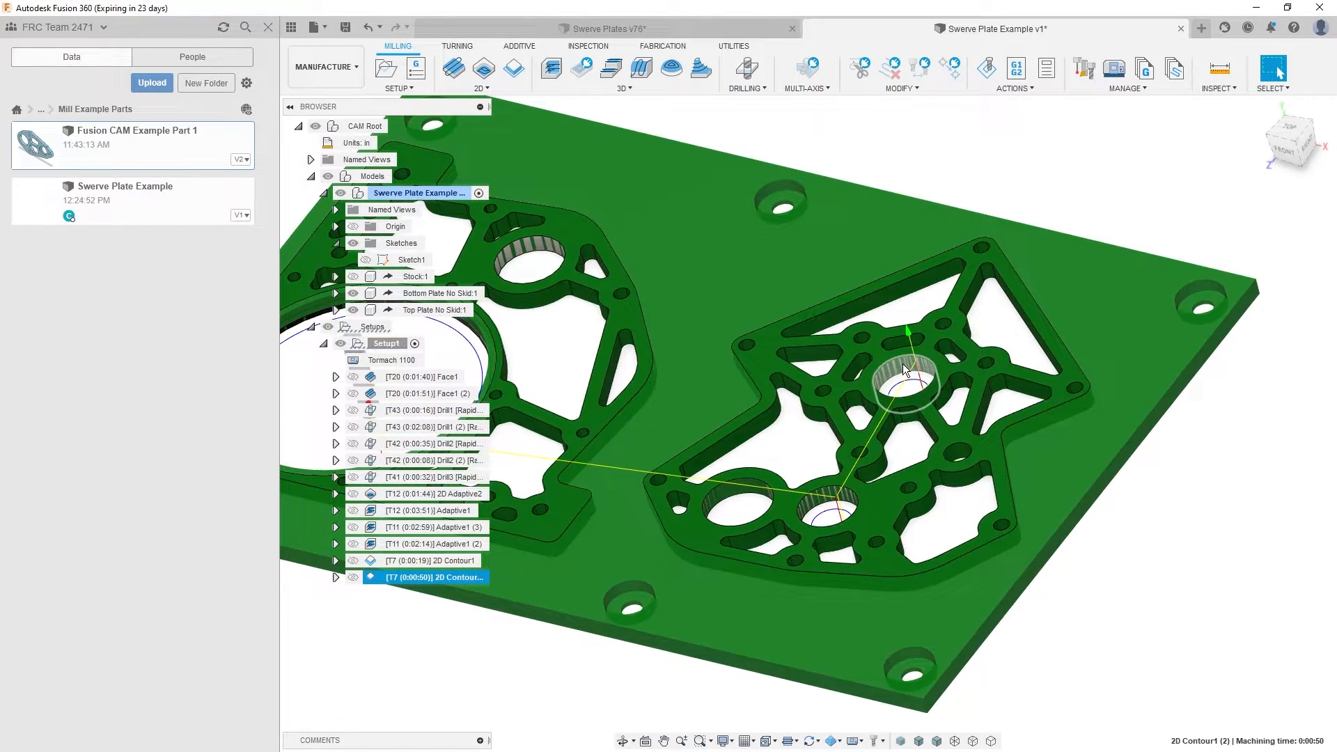
middle_click_drag(899, 365, 902, 407, "shift")
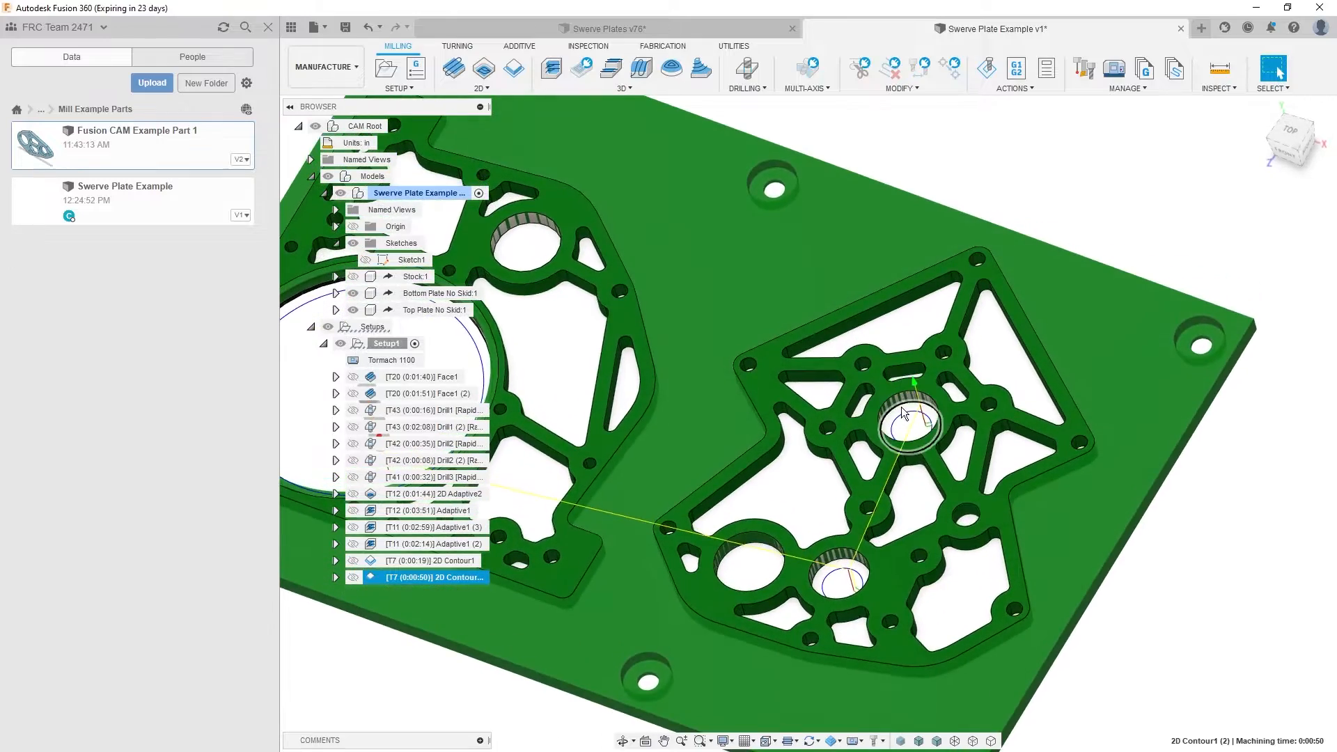
scroll(899, 399, "down", 2)
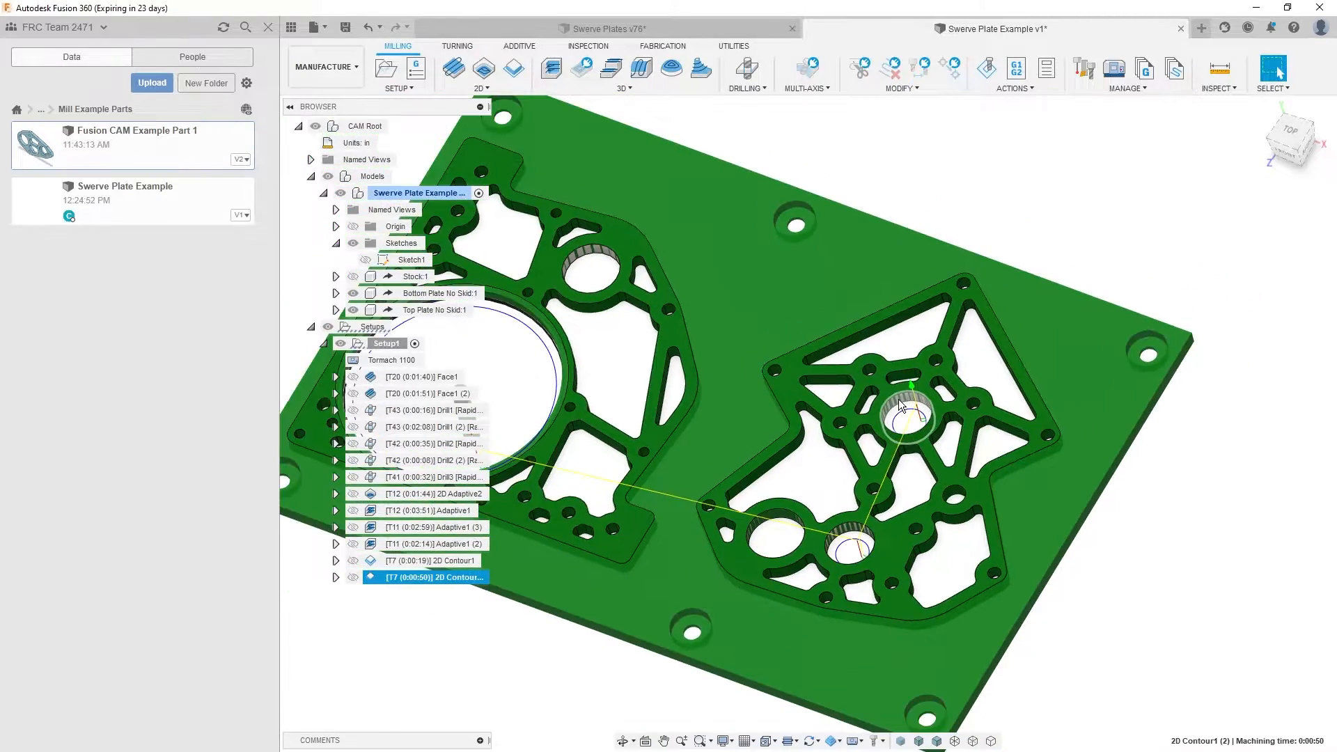
scroll(898, 399, "up", 6)
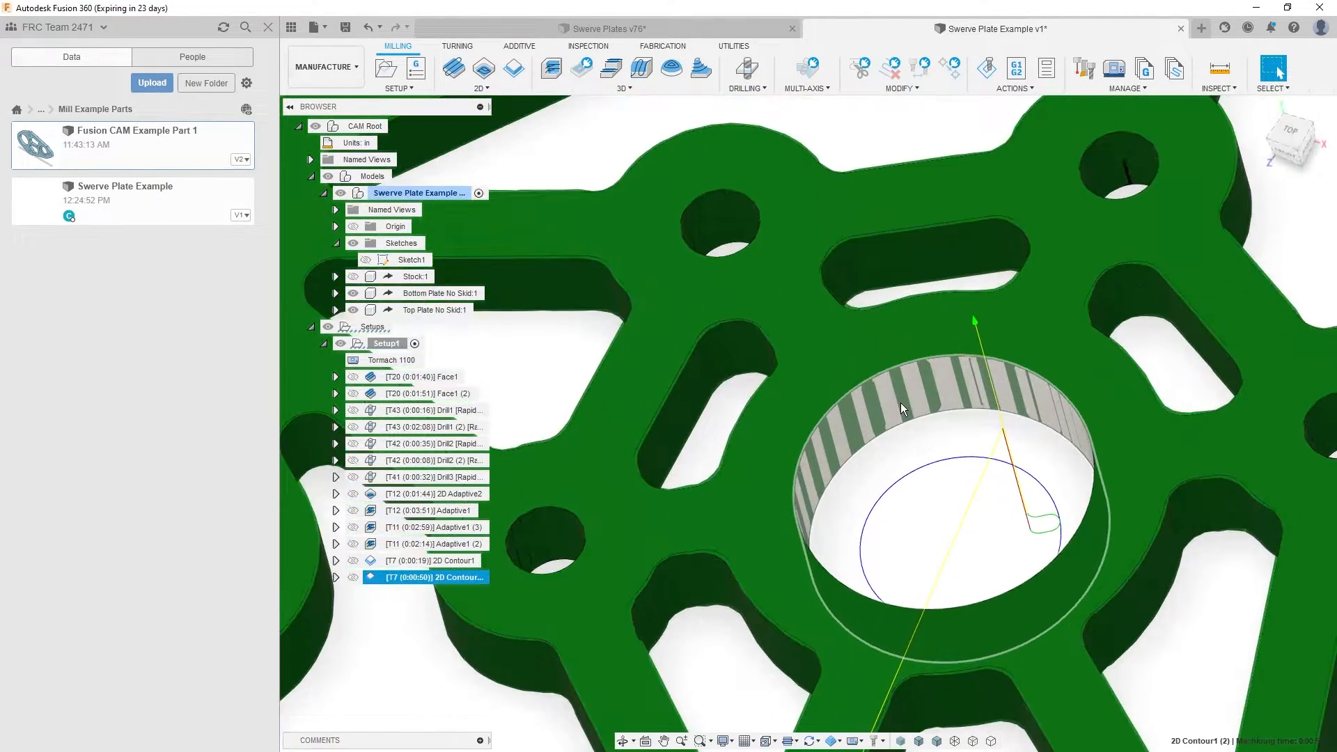
scroll(899, 404, "down", 2)
scroll(912, 454, "down", 2)
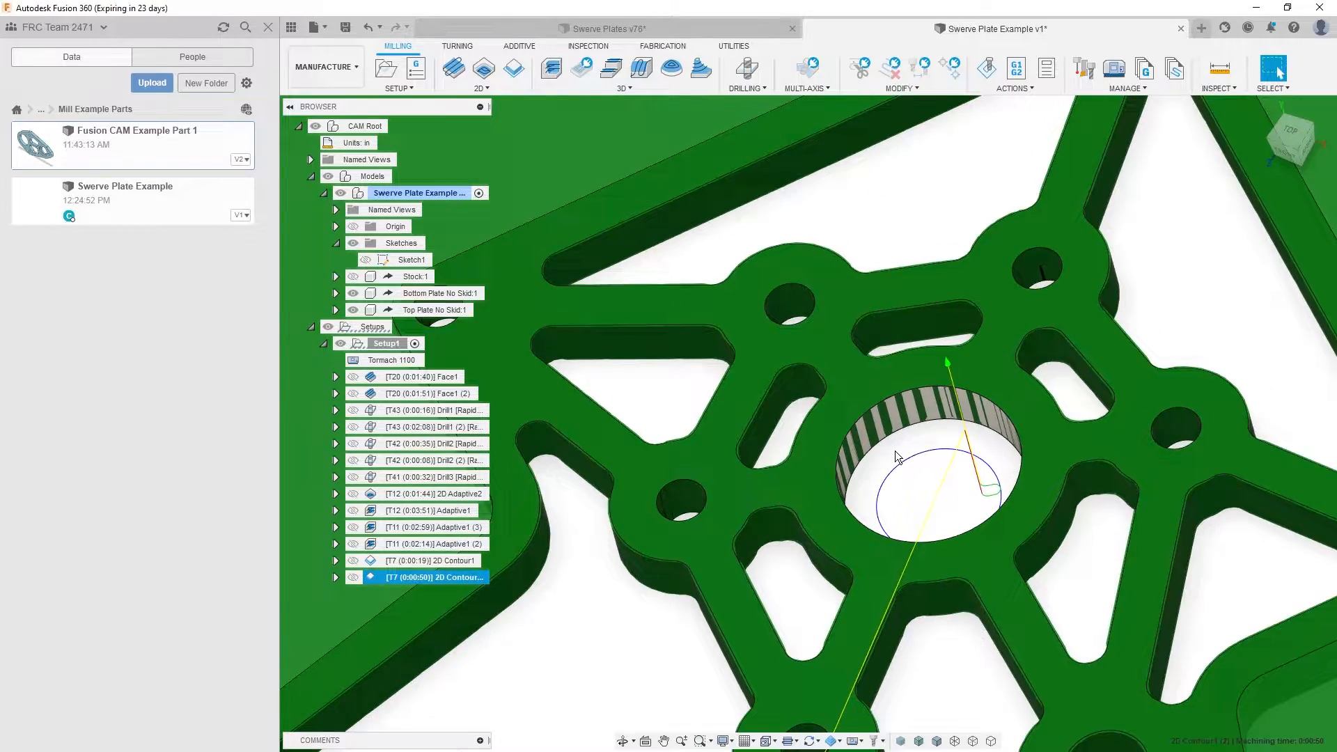
scroll(890, 457, "down", 8)
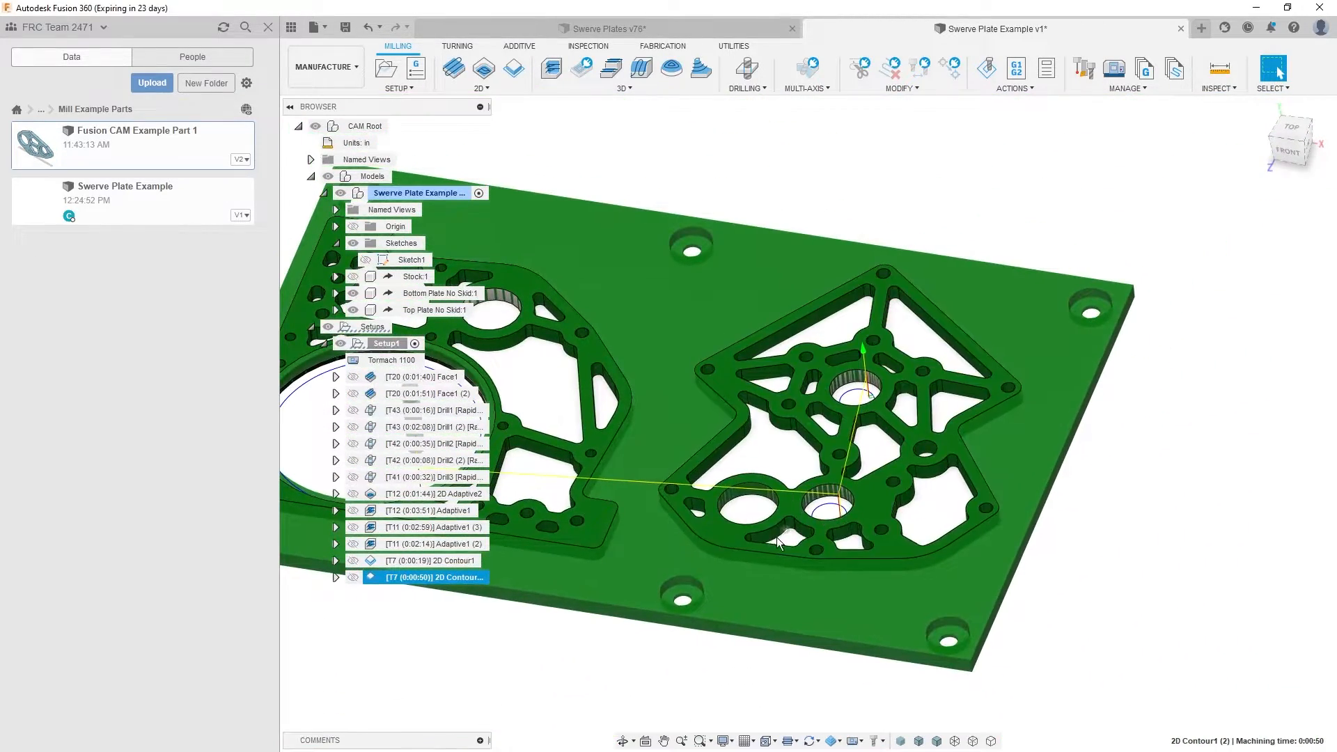
left_click(479, 666)
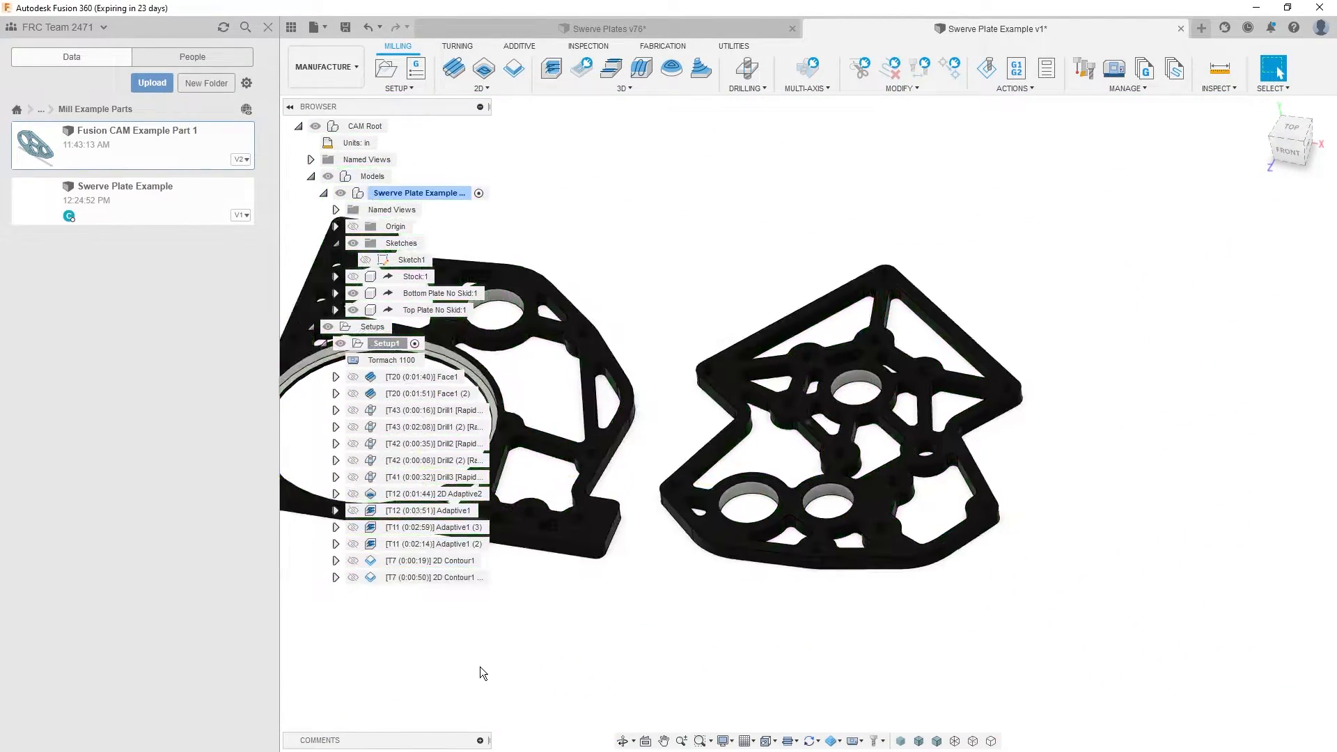
left_click(442, 577)
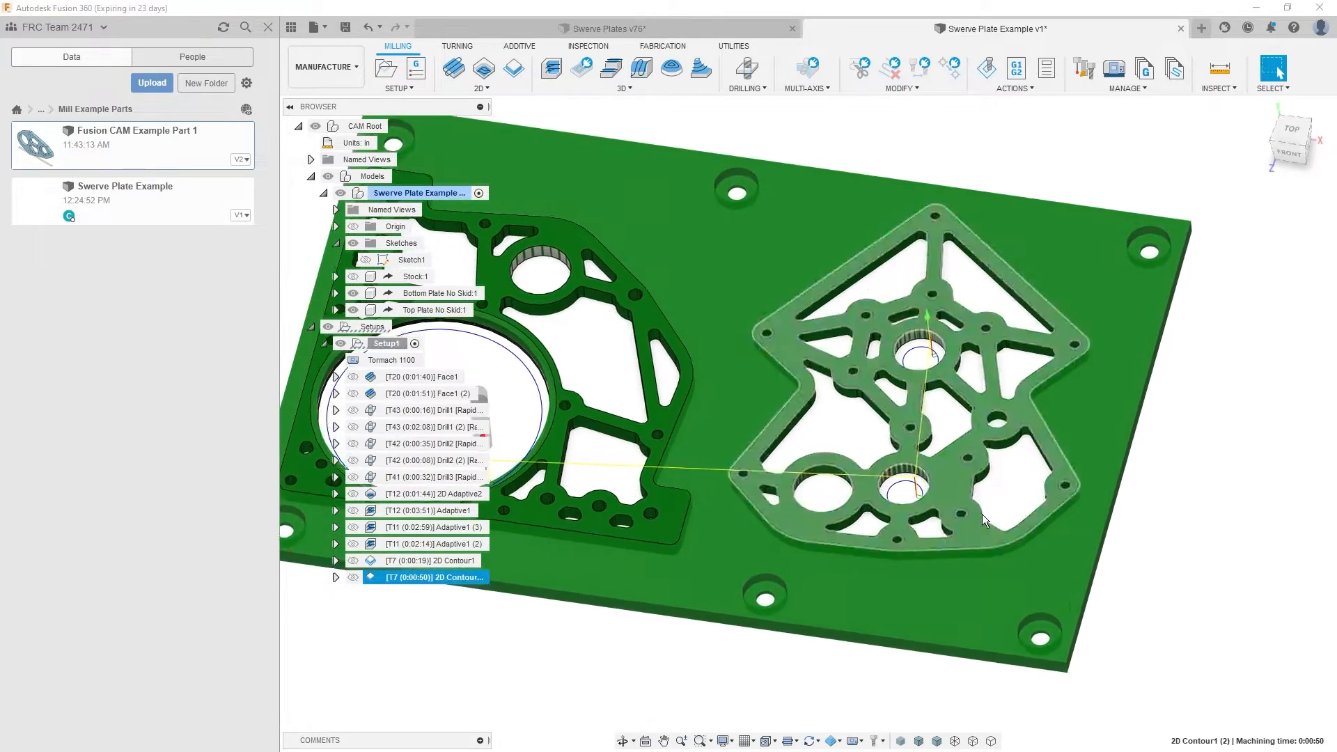
middle_click_drag(981, 514, 878, 349, "shift")
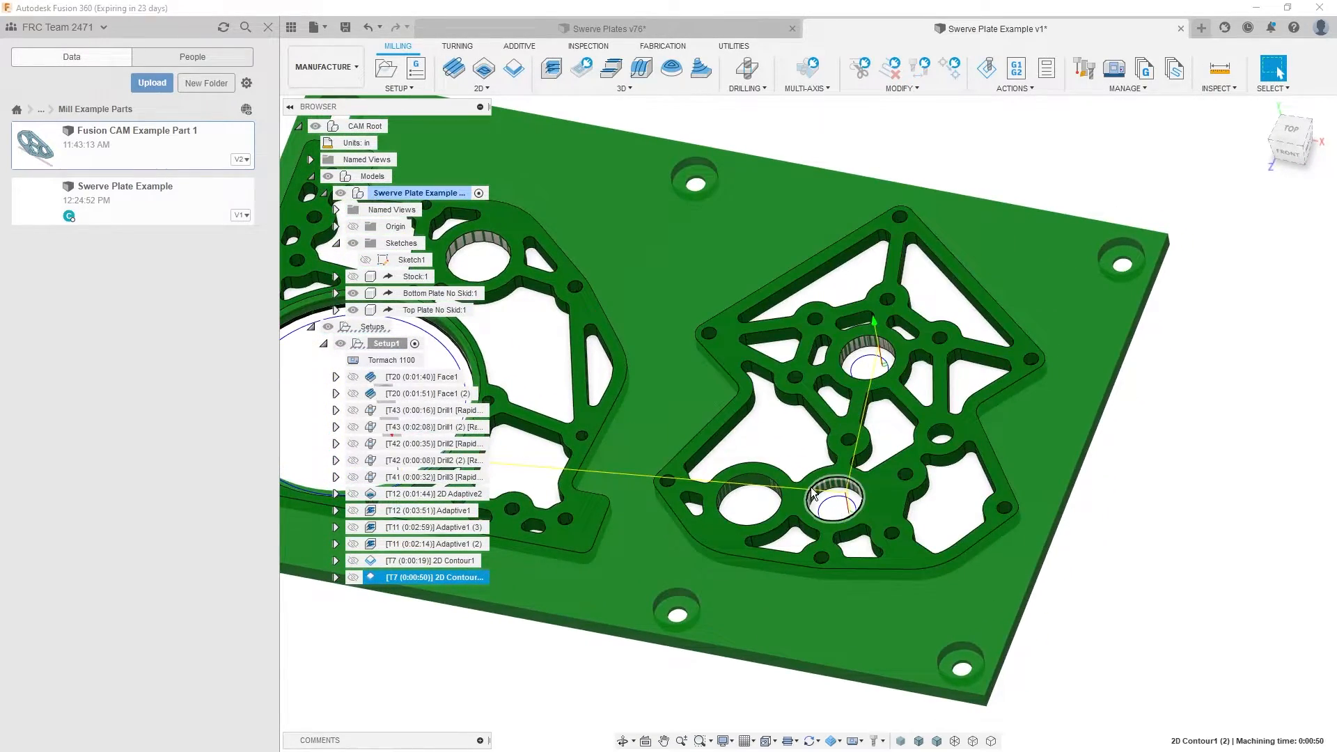
middle_click_drag(813, 494, 707, 386, "shift")
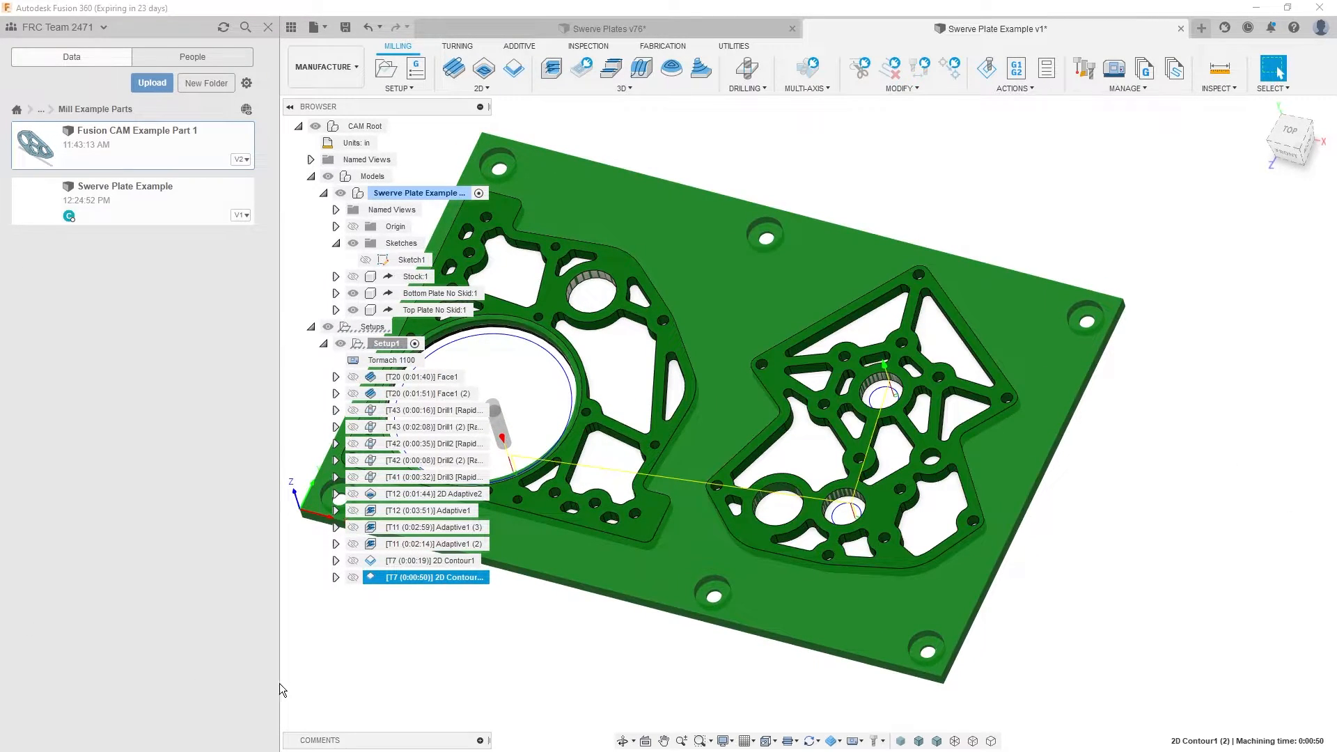
- Create a 2D Contour with the 1/4" flat end mill, selecting the circular ledge edge inside the large bore
middle_click_drag(459, 662, 753, 519, "shift")
scroll(750, 458, "up", 4)
middle_click_drag(751, 458, 732, 401, "shift")
left_click(732, 401)
scroll(808, 341, "up", 3)
scroll(844, 284, "down", 3)
middle_click_drag(844, 284, 536, 625, "shift")
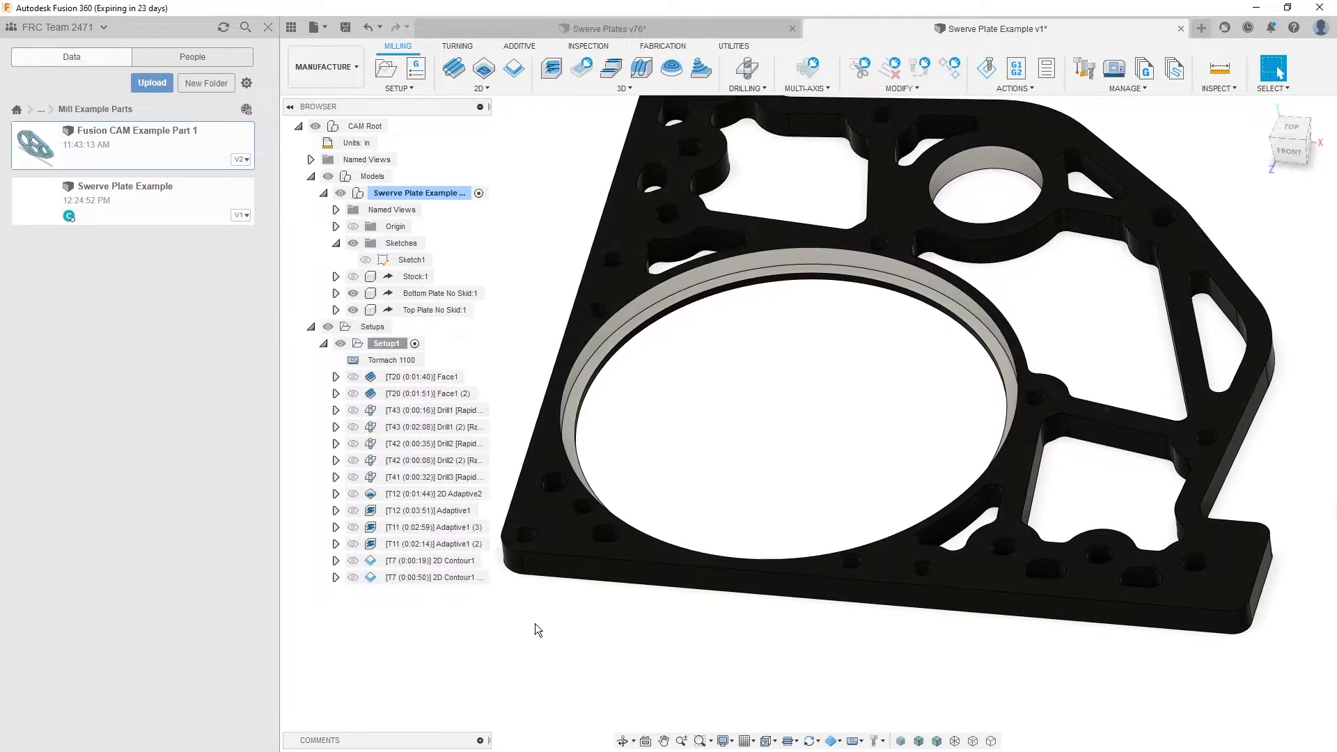
left_click(513, 67)
middle_click_drag(854, 293, 744, 308)
scroll(747, 308, "up", 3)
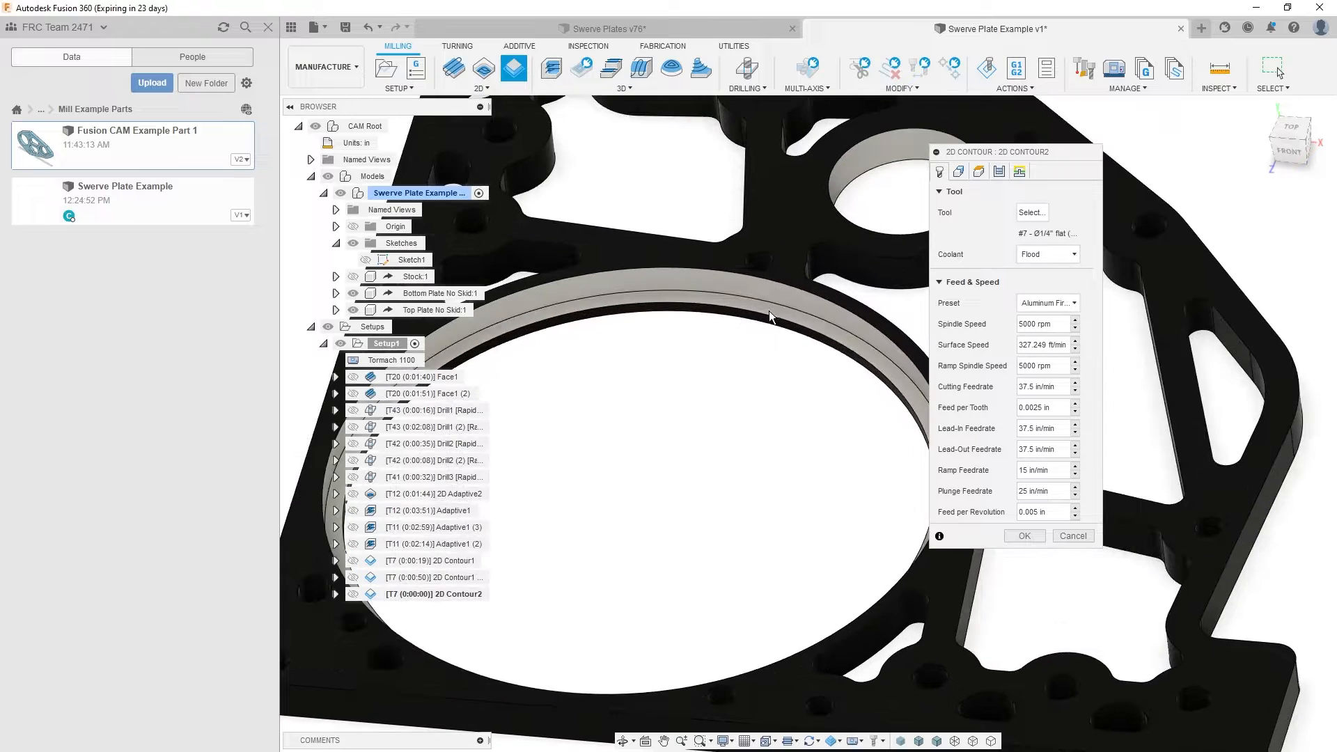
left_click(791, 306)
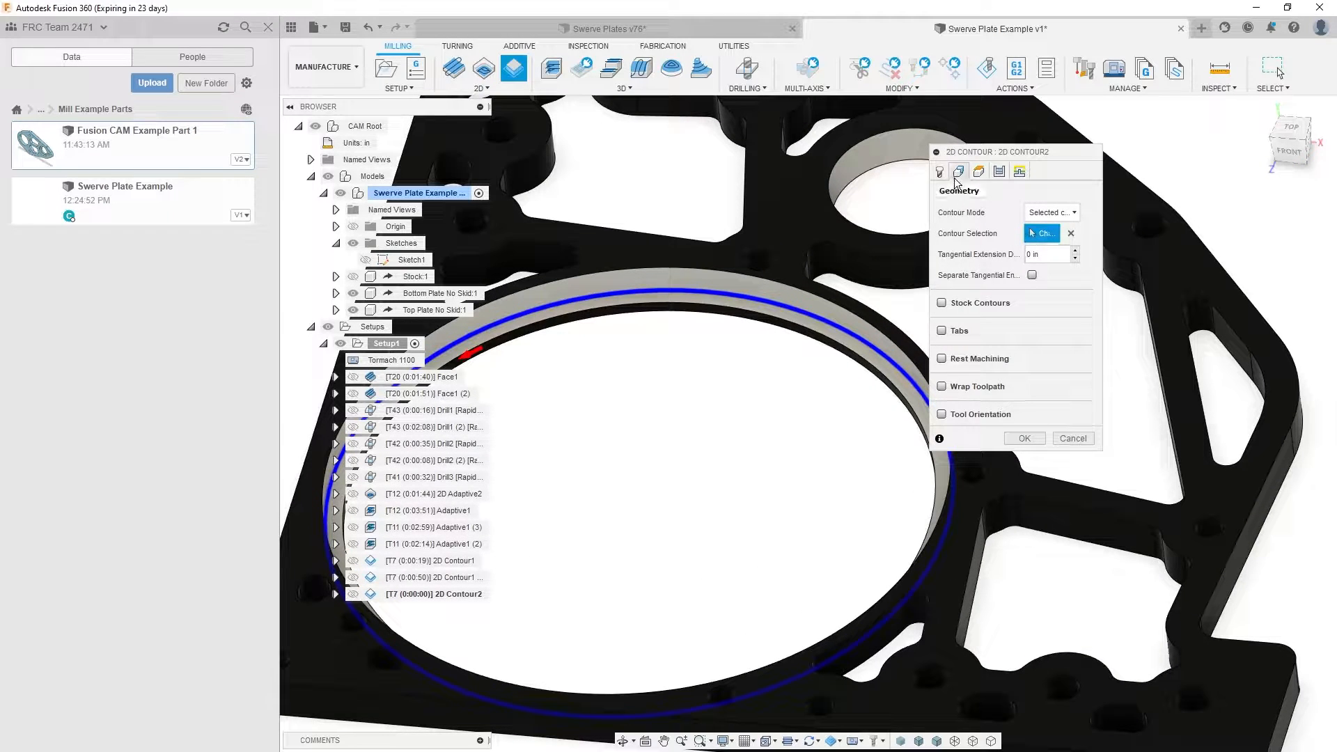
- Enable roughing passes for the ledge contour with a 0.05 in maximum stepover and generate the toolpath
left_click(978, 171)
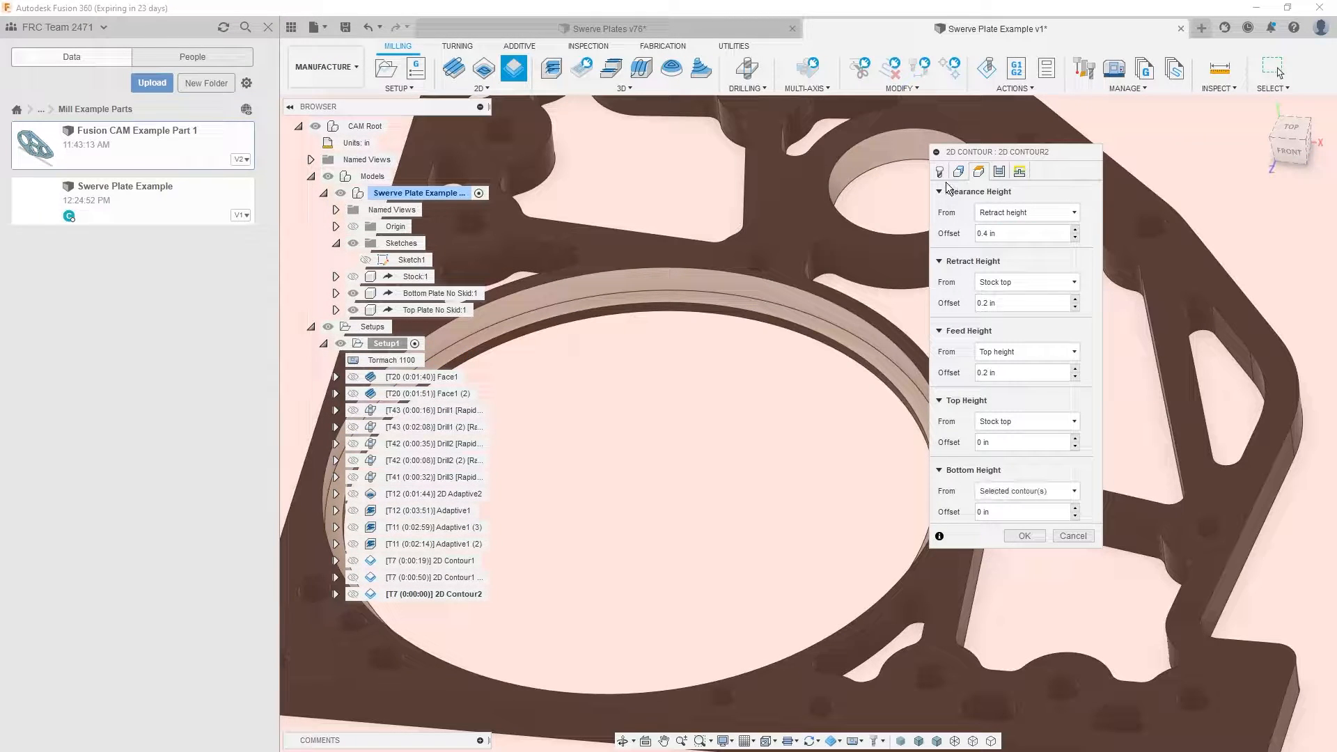
left_click(999, 172)
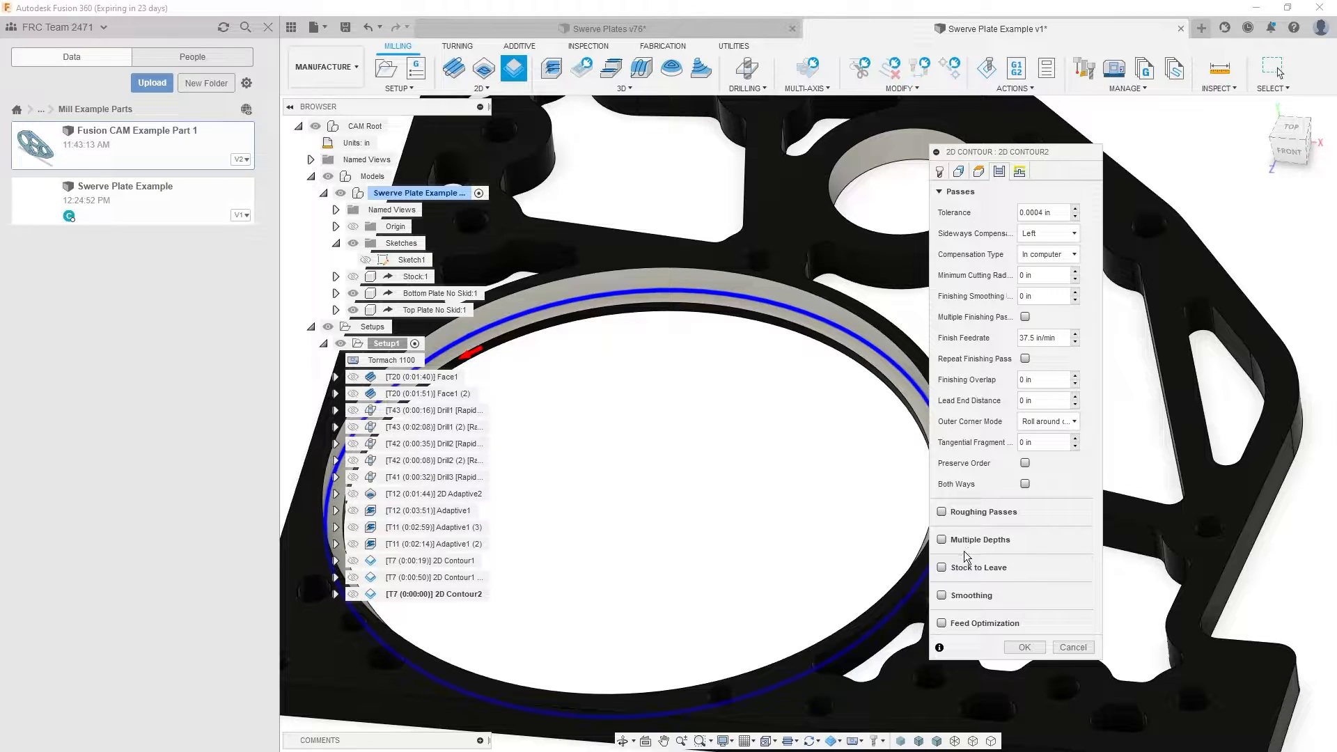
left_click(942, 513)
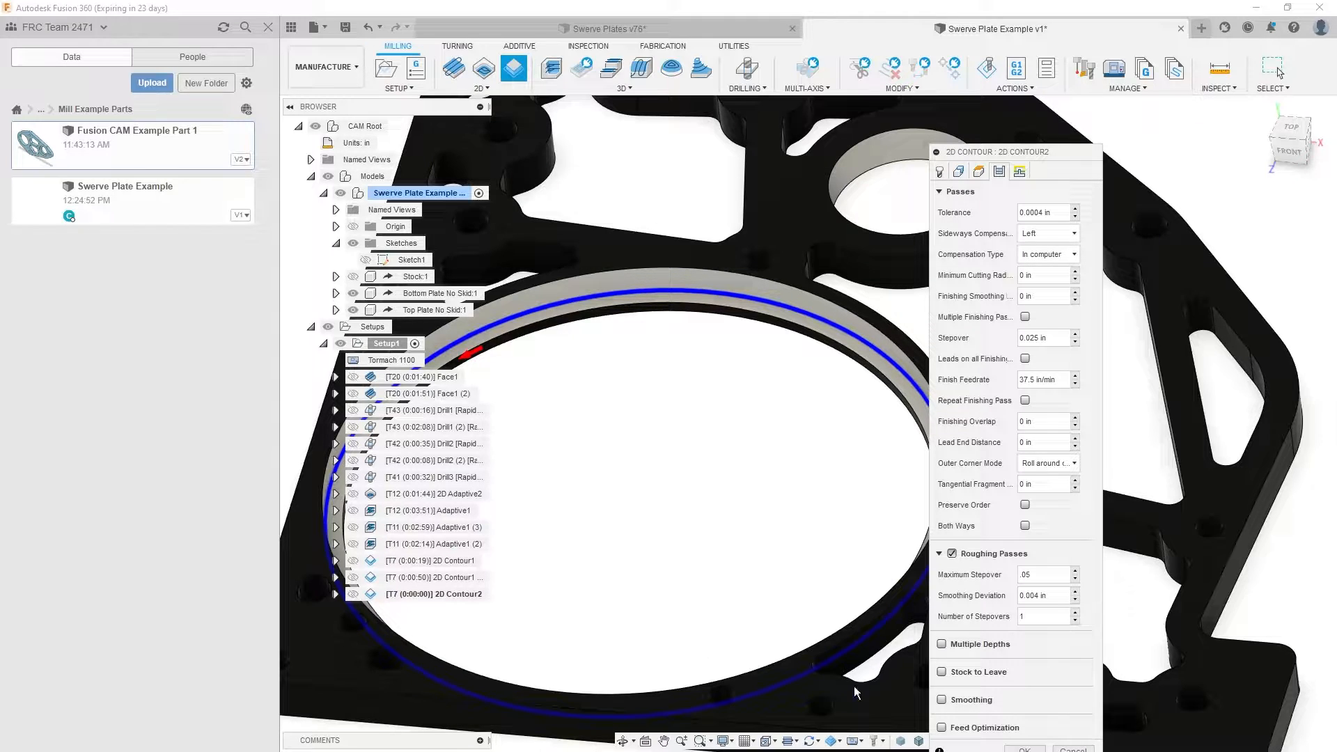
left_click(986, 612)
left_click(1019, 172)
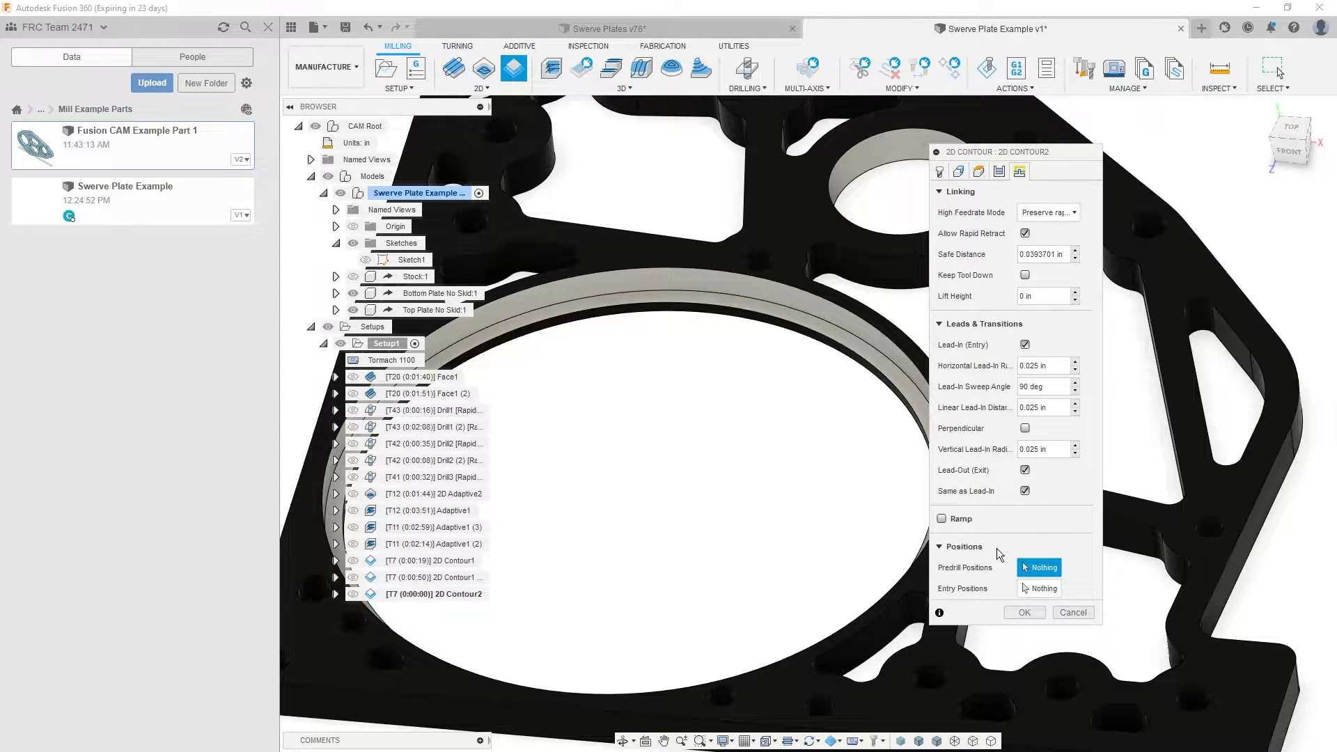
left_click(1018, 615)
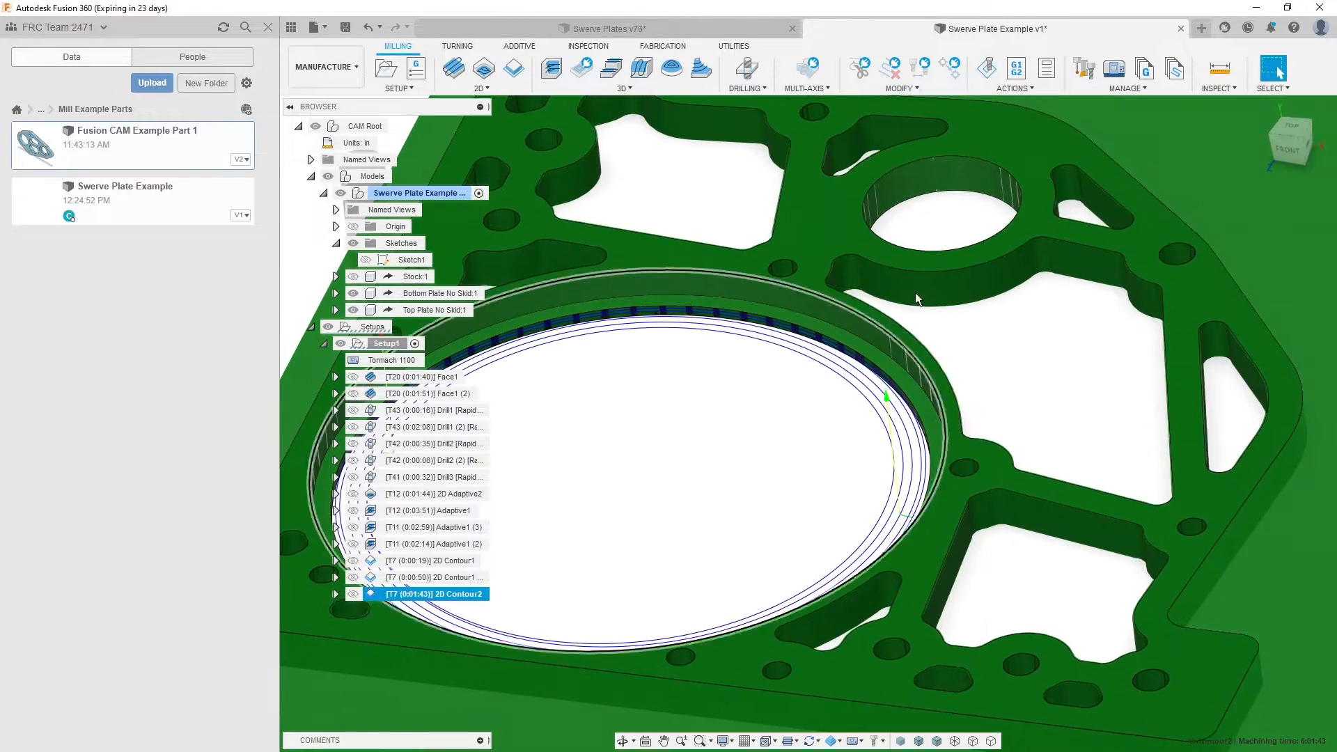
- Simulate the ledge contour and examine how its roughing passes cut around the large bore
middle_click_drag(915, 293, 926, 320, "shift")
left_click(988, 75)
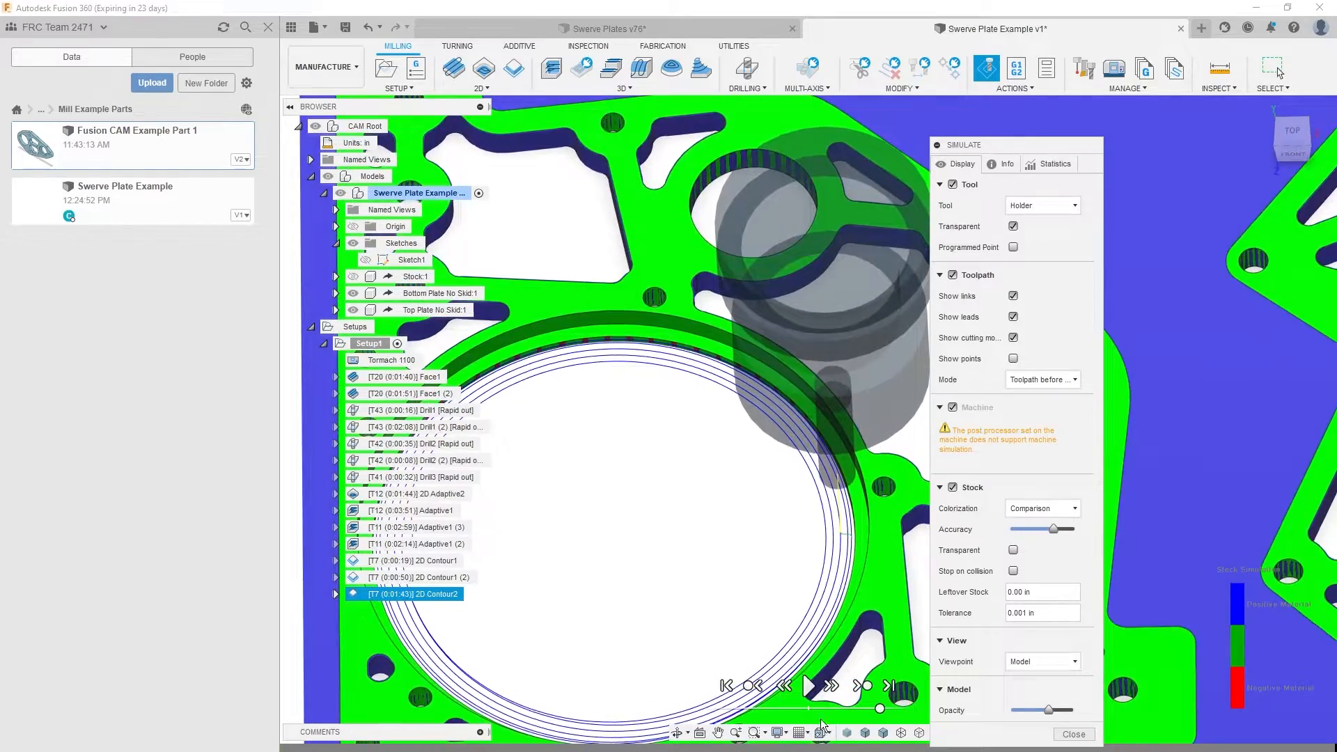
left_click_drag(787, 747, 392, 747)
left_click(865, 708)
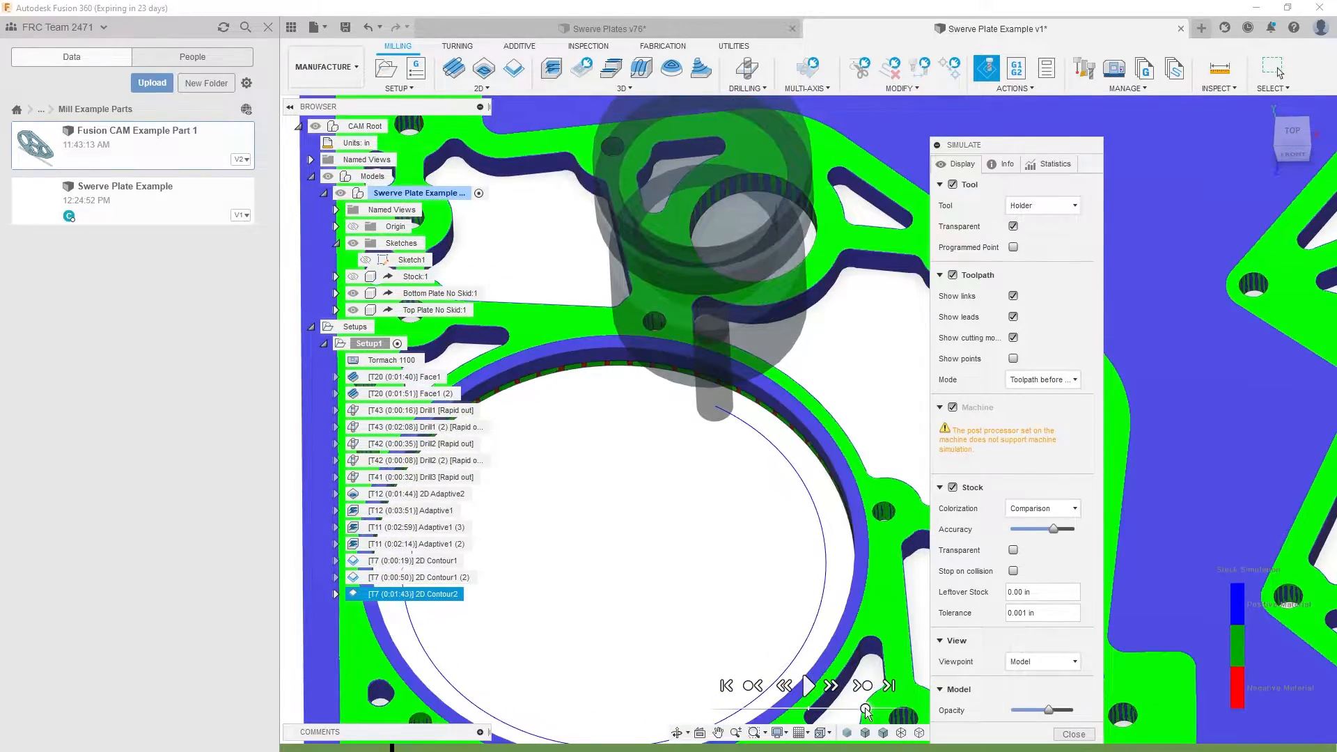
left_click_drag(865, 708, 846, 708)
left_click(808, 686)
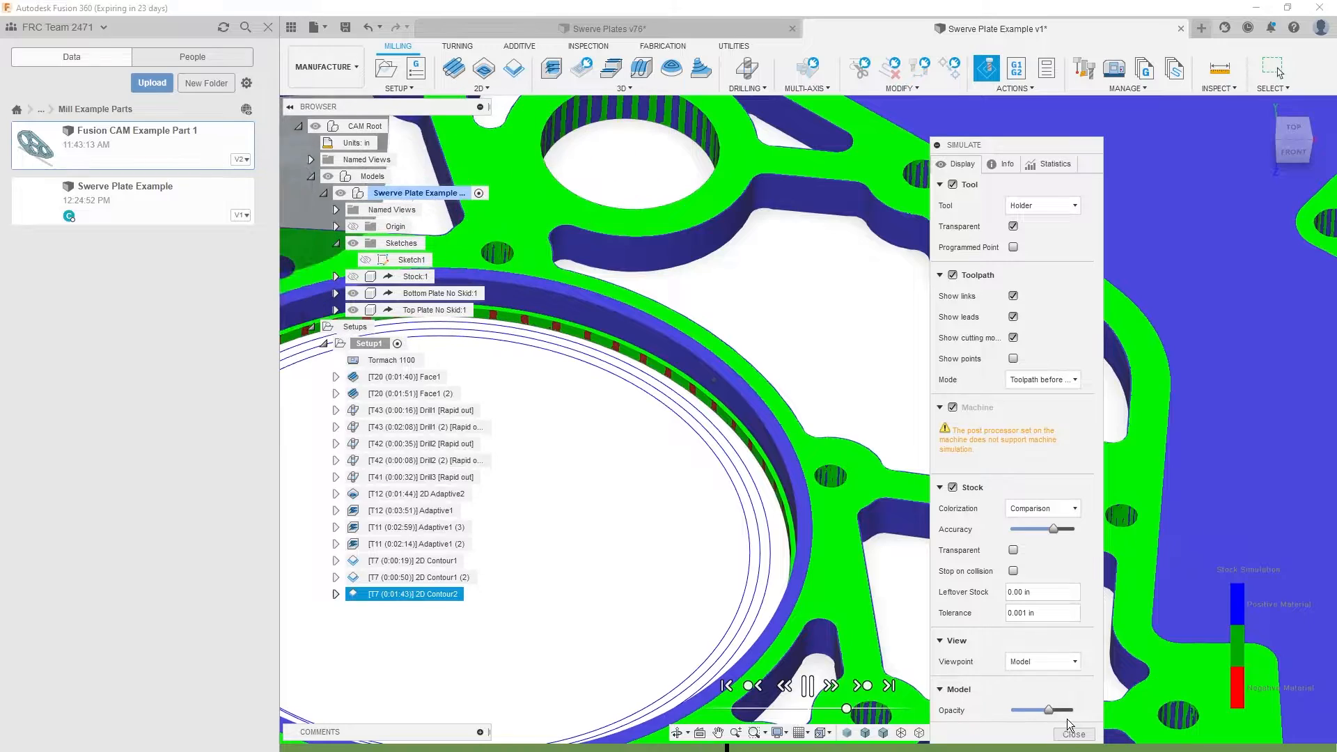
left_click(1071, 732)
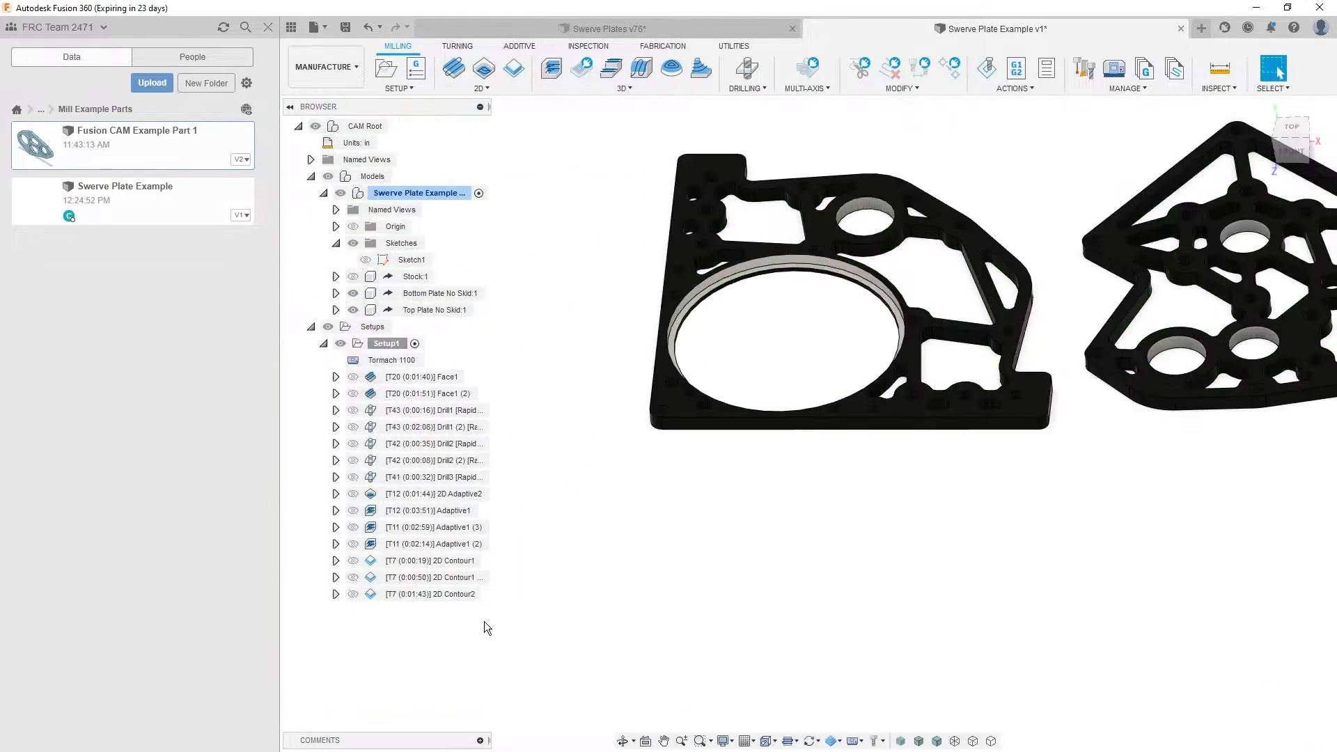
- Set the ledge contour's number of roughing stepovers to 2 and regenerate its toolpath
double_click(467, 596)
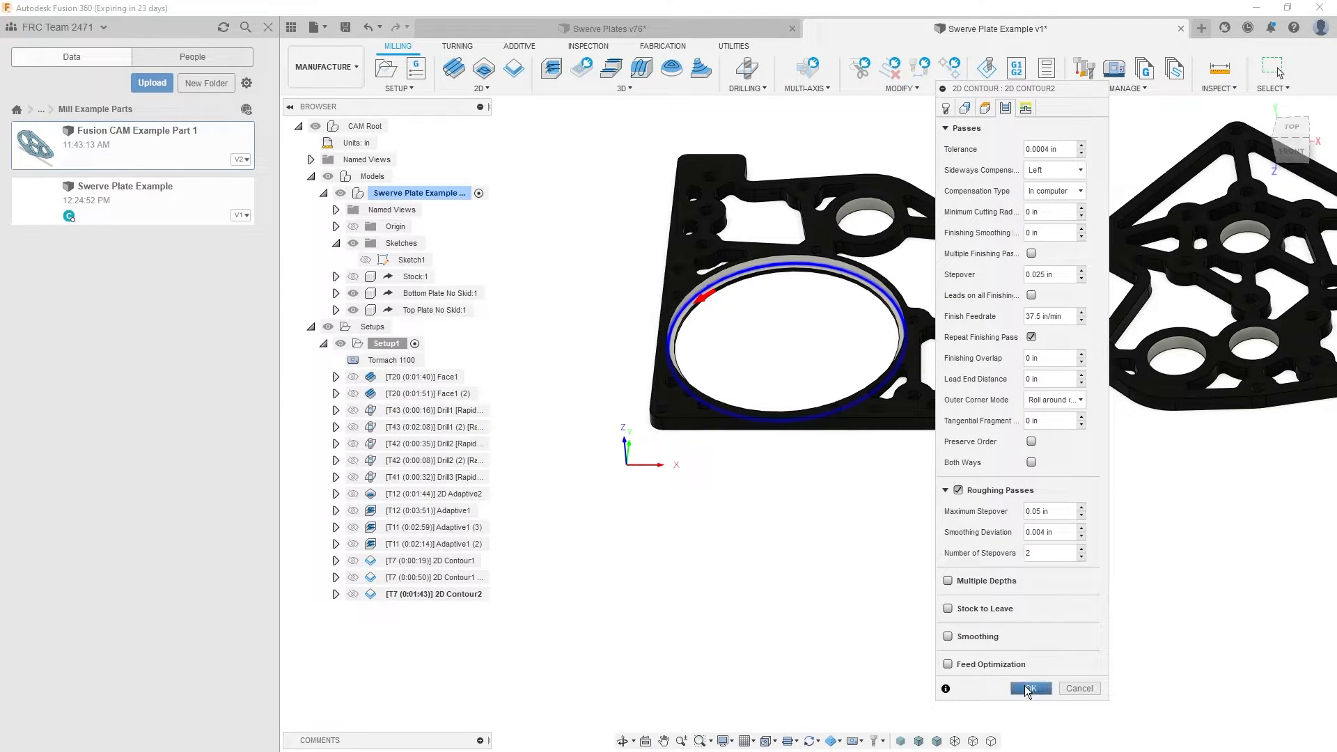
left_click(1031, 689)
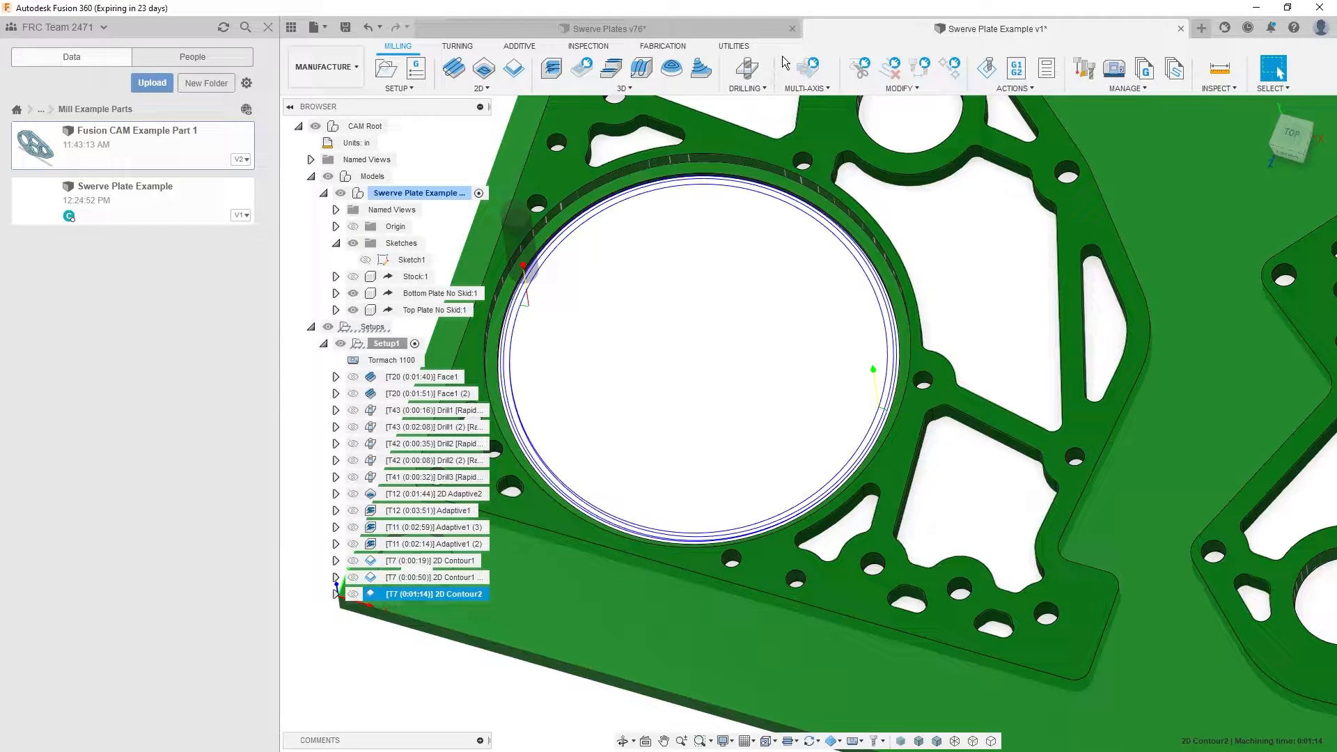
- Simulate the revised ledge contour and check the material removal around the large bore
left_click(988, 72)
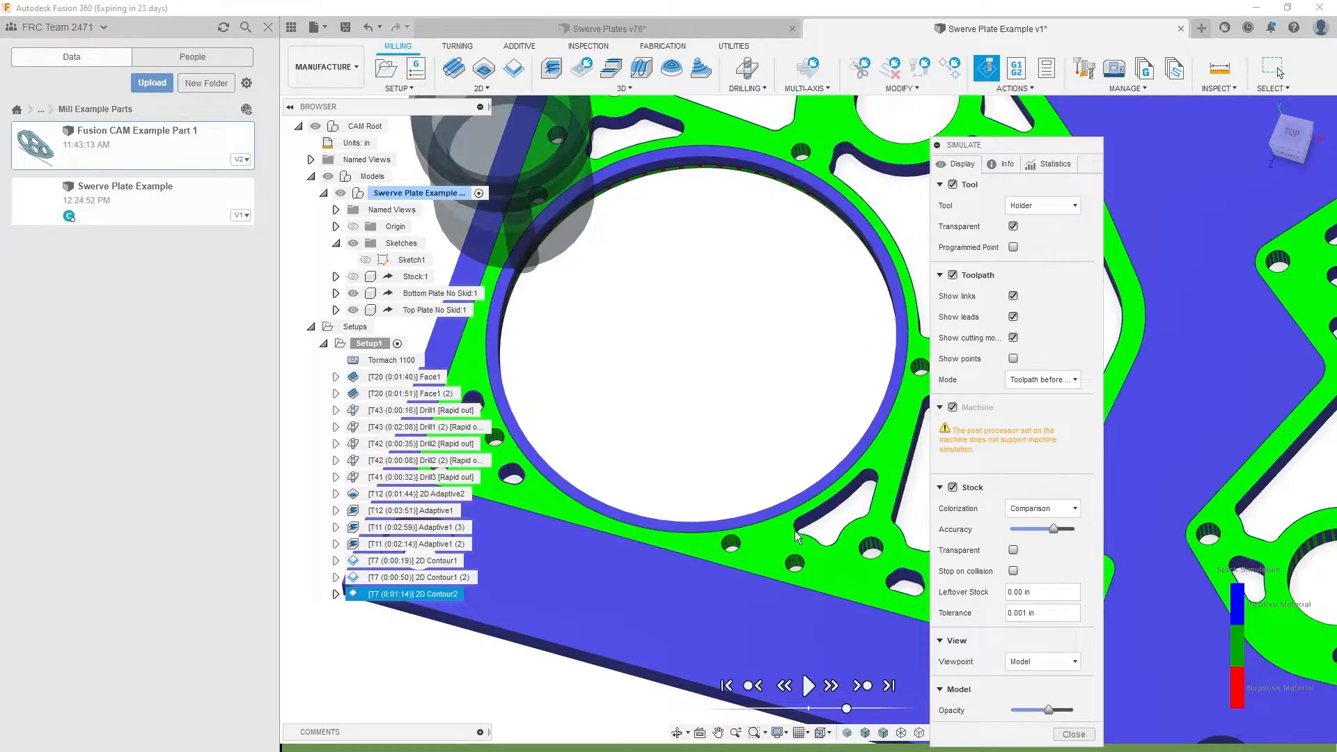
middle_click_drag(487, 599, 611, 309, "shift")
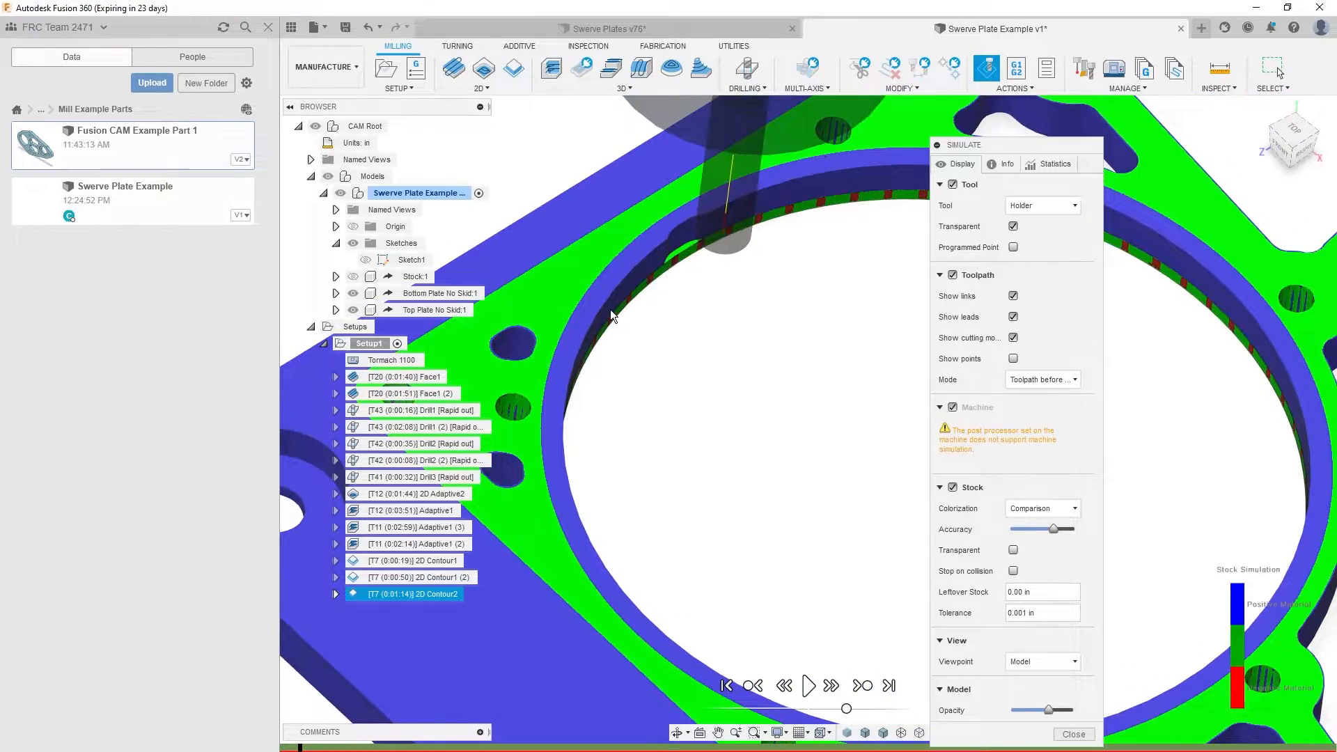
scroll(1147, 374, "down", 3)
middle_click_drag(1147, 373, 743, 729)
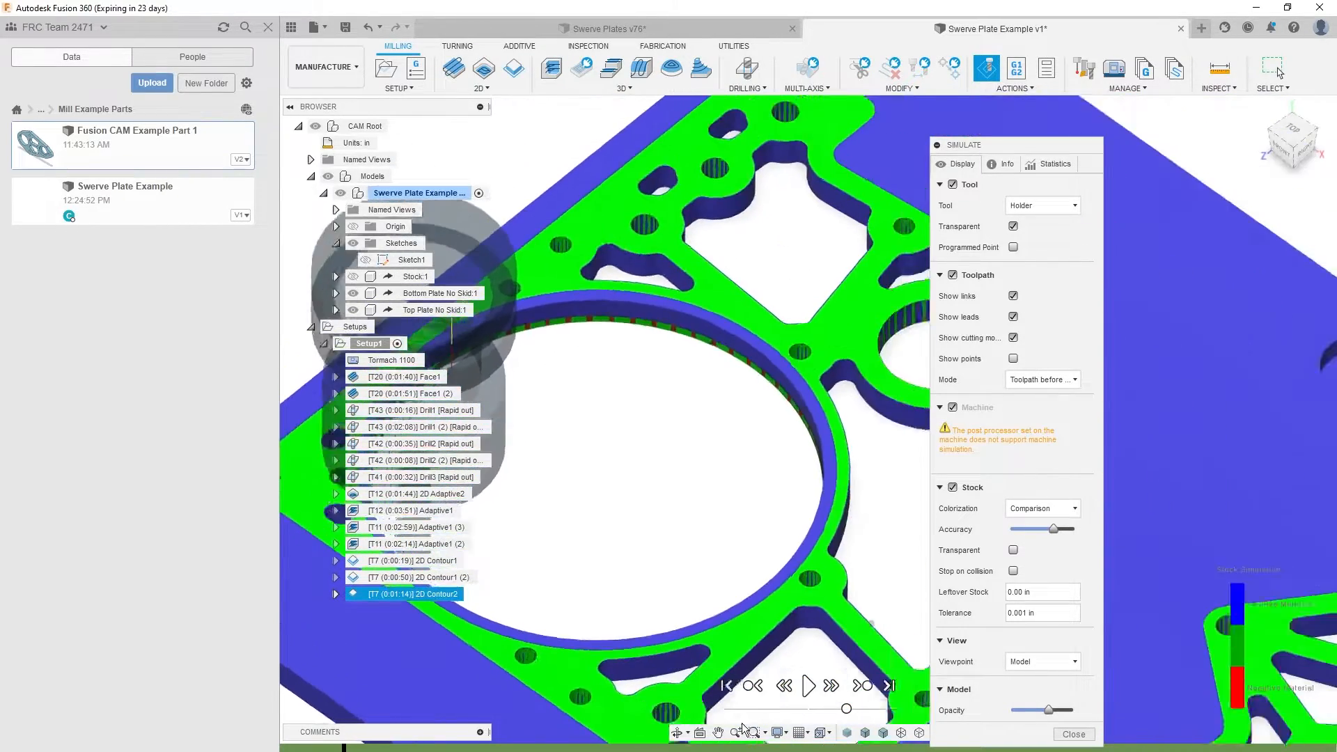
left_click(810, 687)
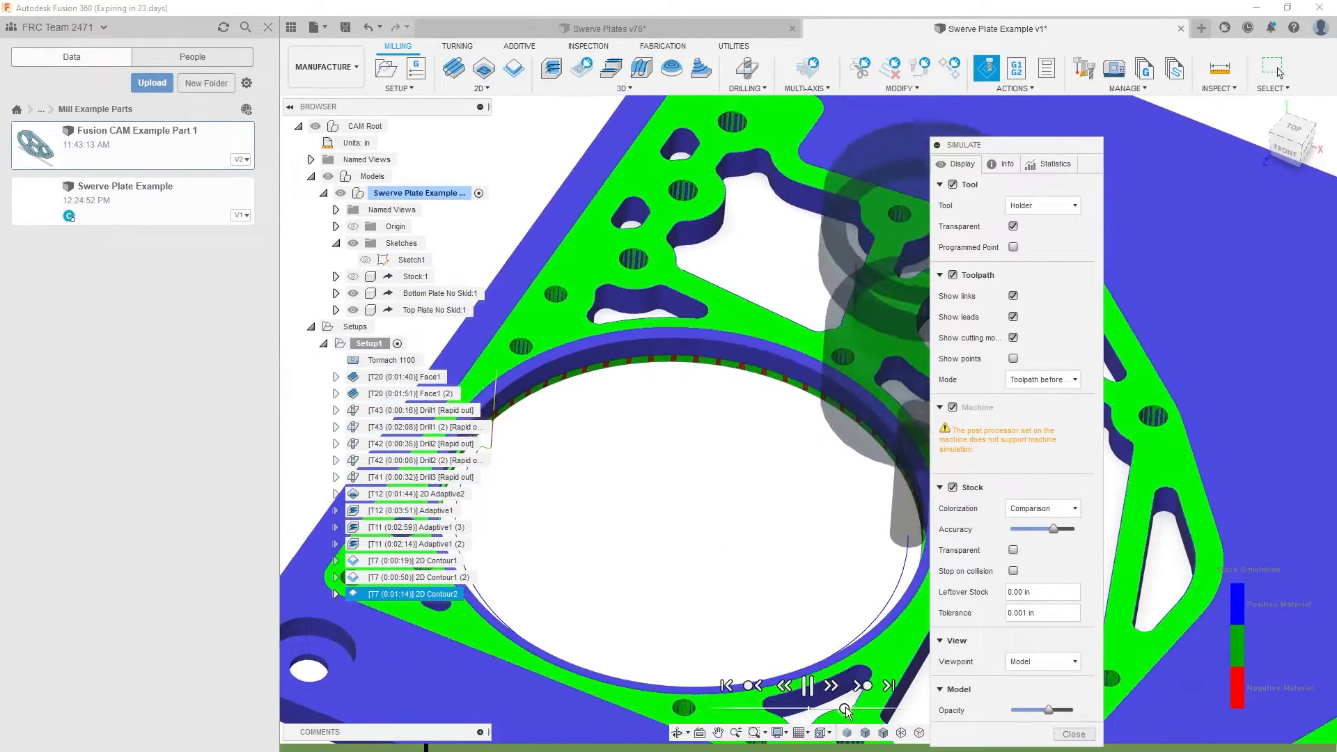
left_click_drag(845, 710, 861, 710)
scroll(861, 709, "down", 4)
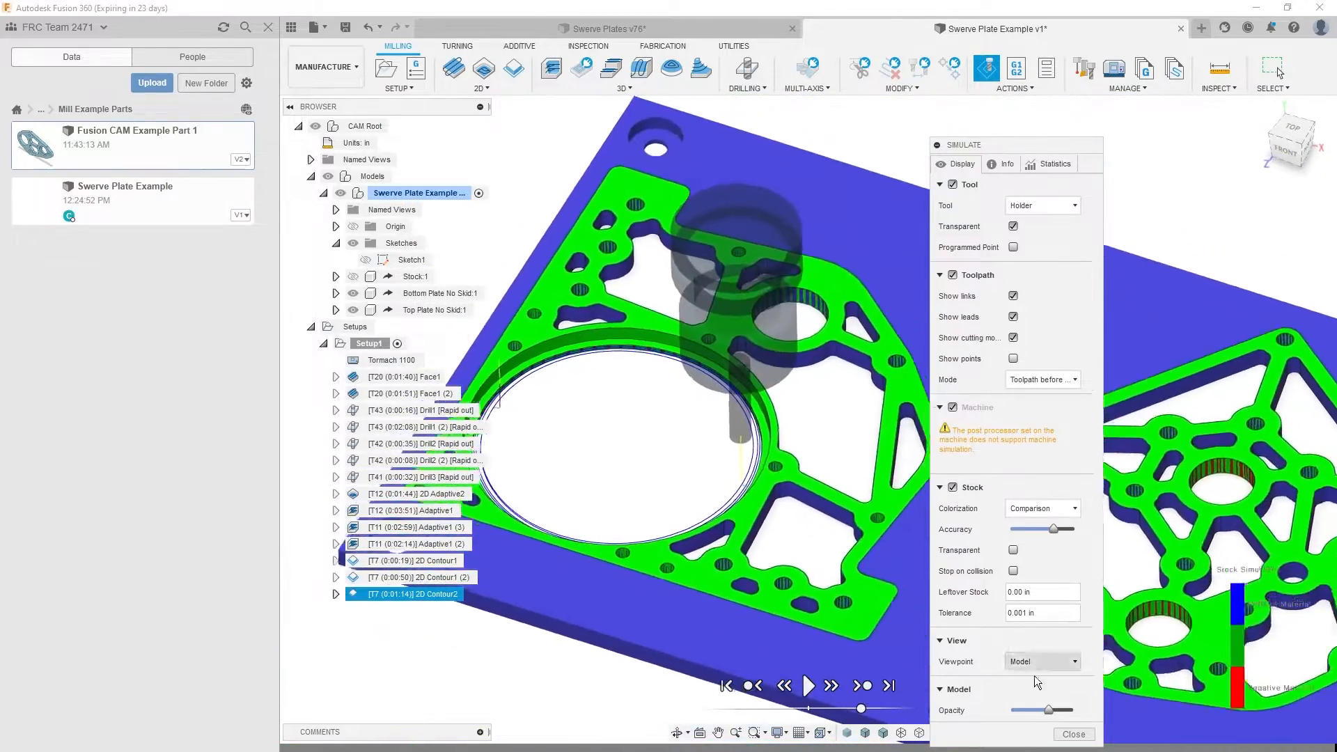
left_click(1072, 734)
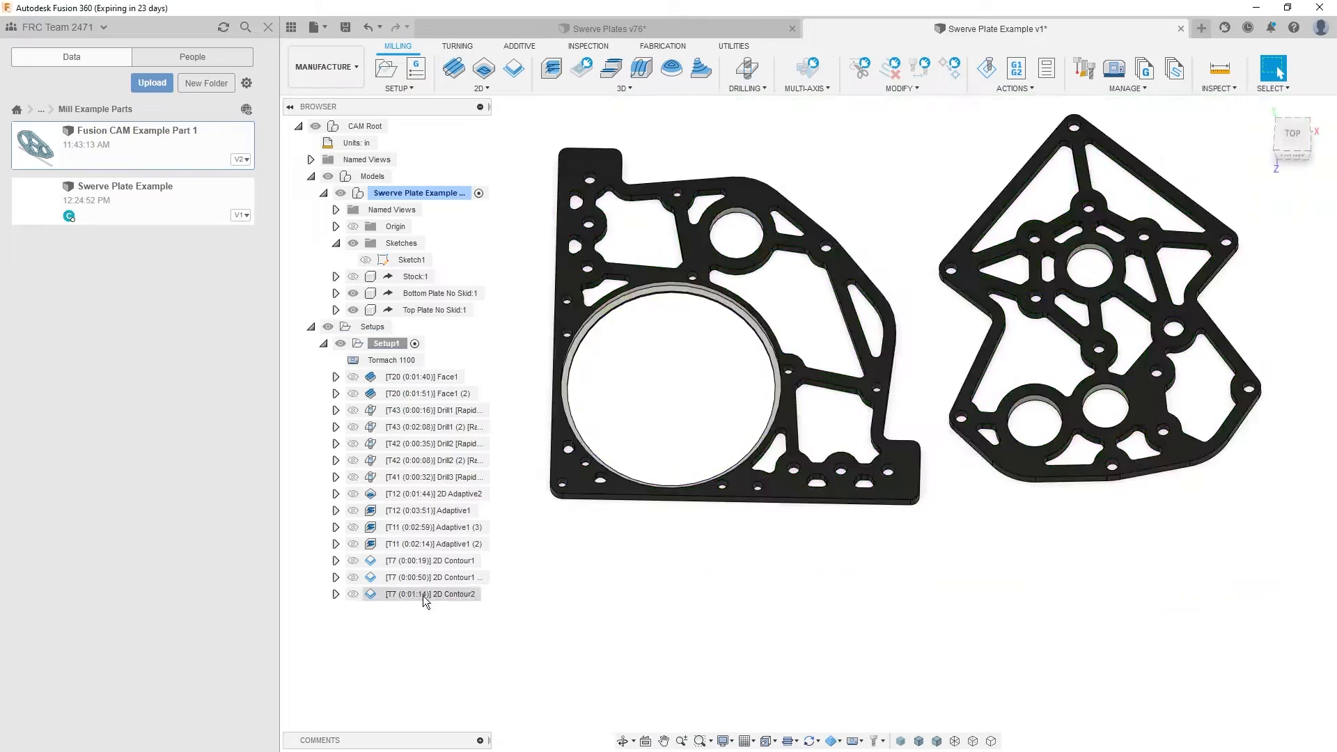
left_click(423, 595)
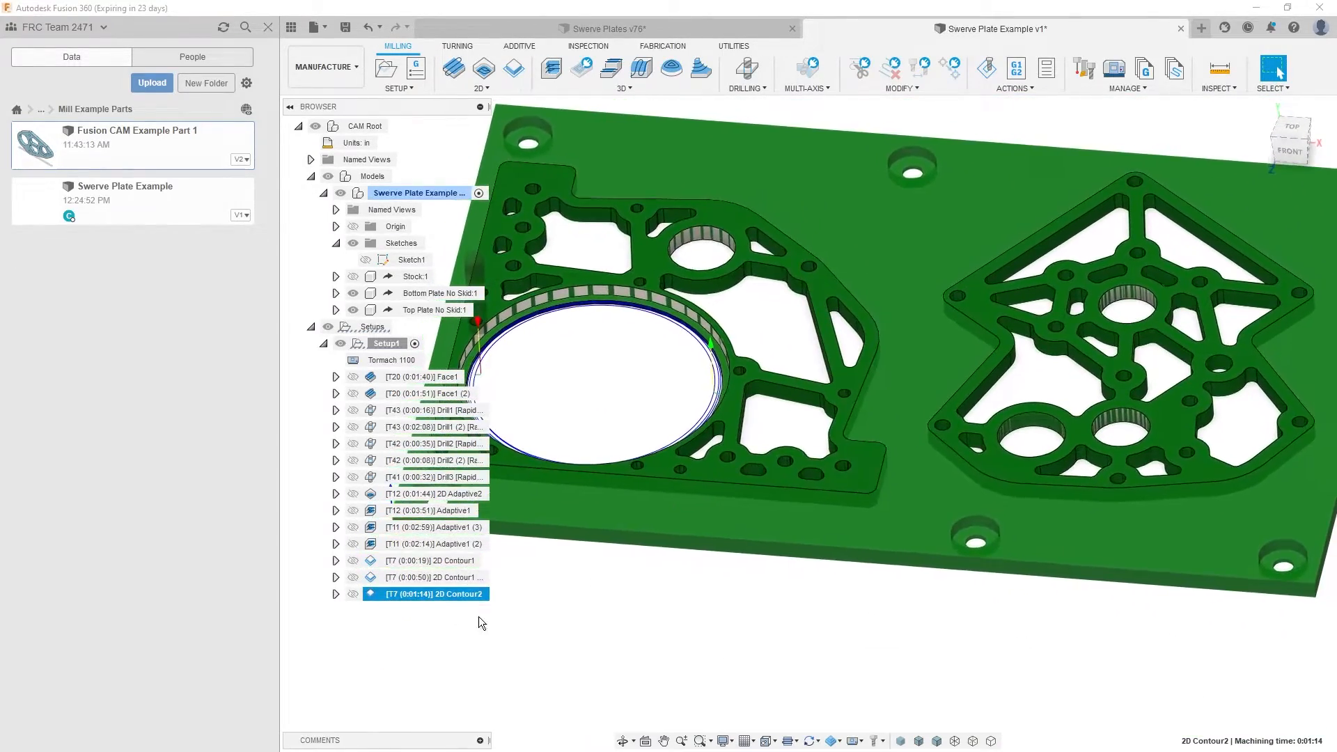
left_click(479, 617)
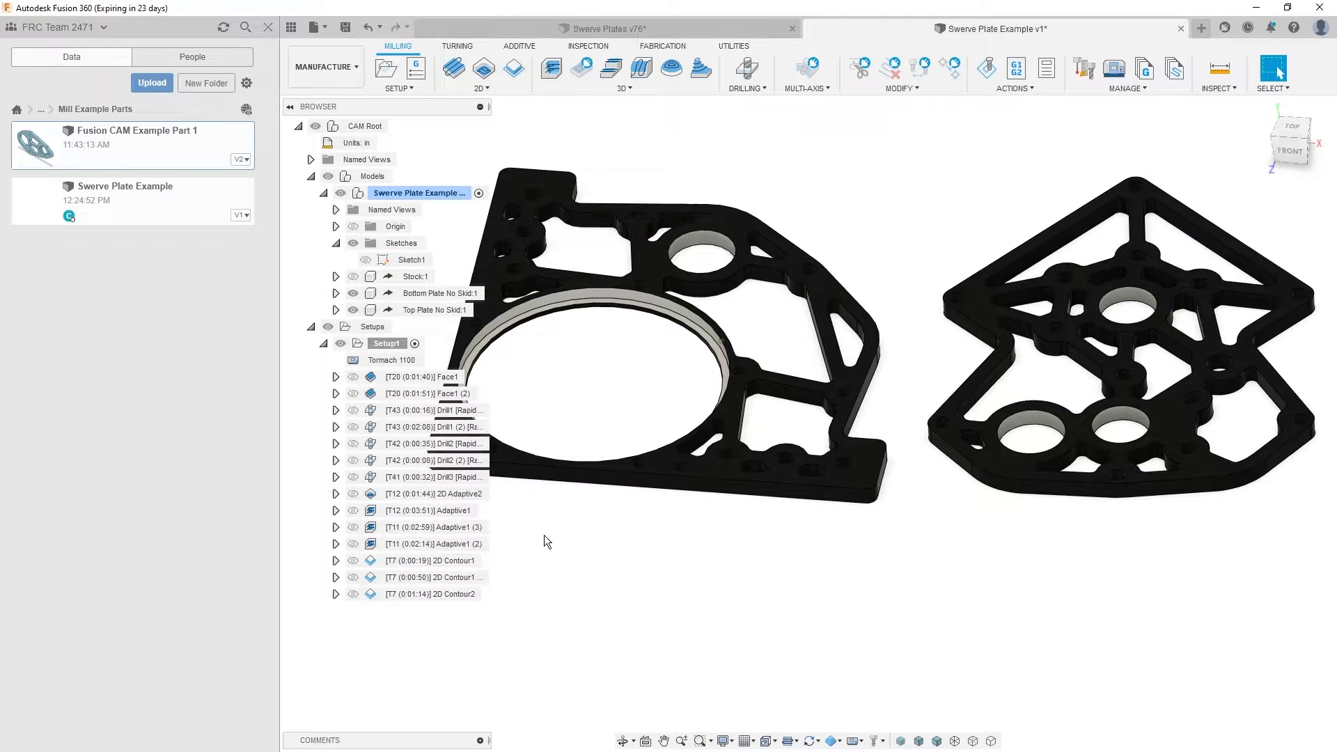
left_click(421, 561)
left_click(614, 604)
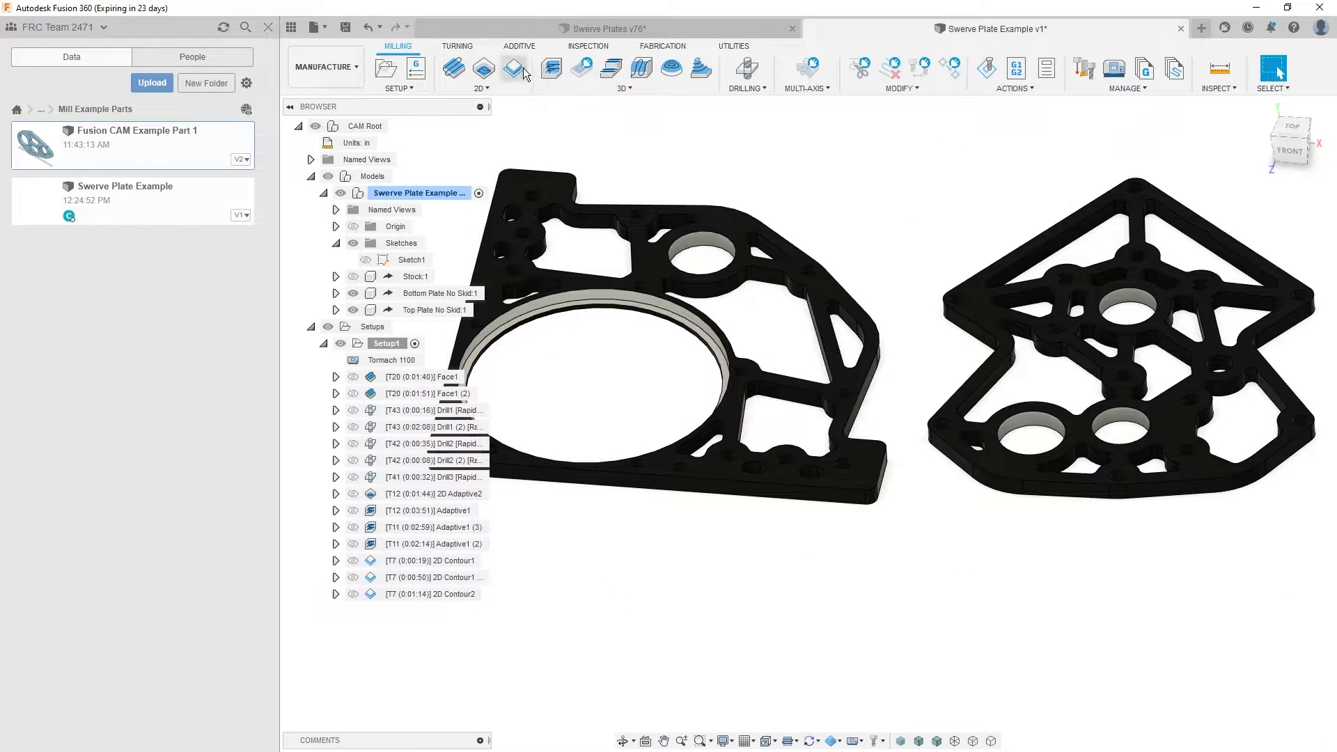
- Create another 2D Contour using tool 11, the 1/8" 3-flute flat end mill, with the Aluminum Finishing preset
middle_click_drag(546, 390, 688, 472, "shift")
scroll(662, 254, "up", 10)
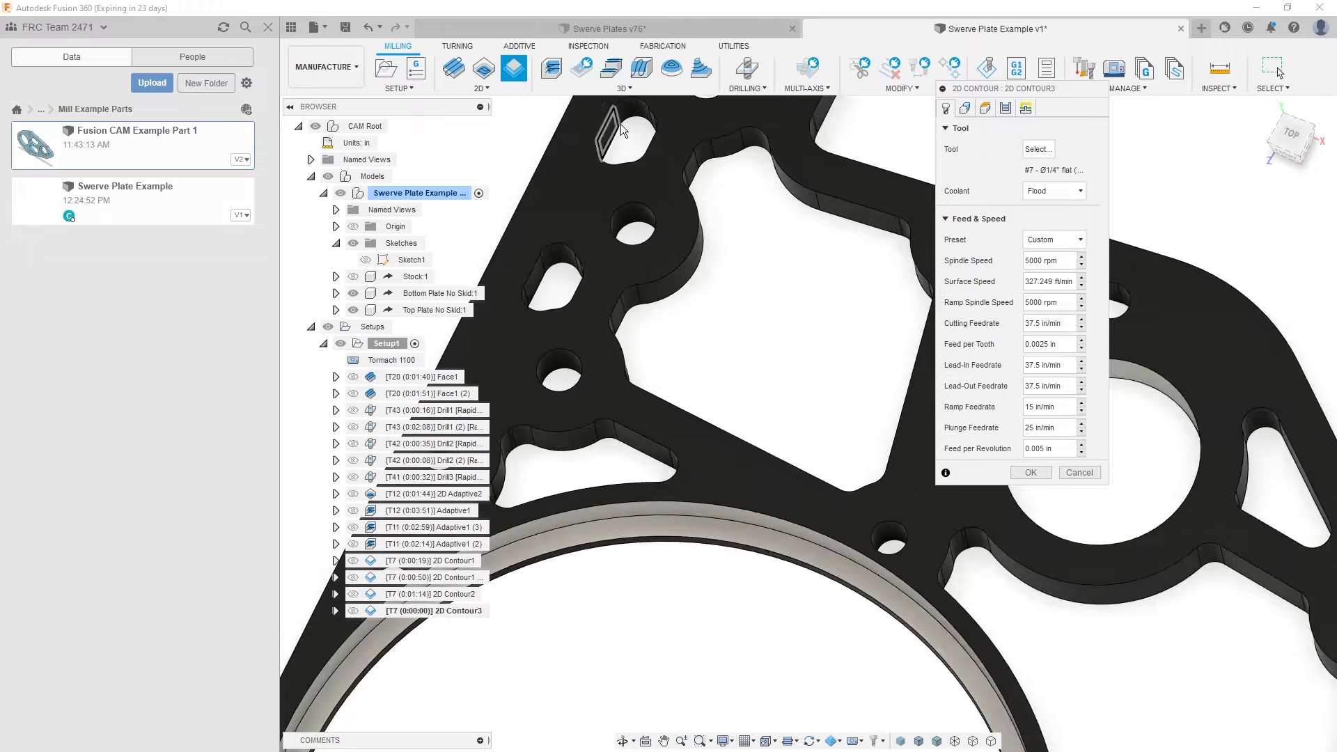
left_click(620, 124)
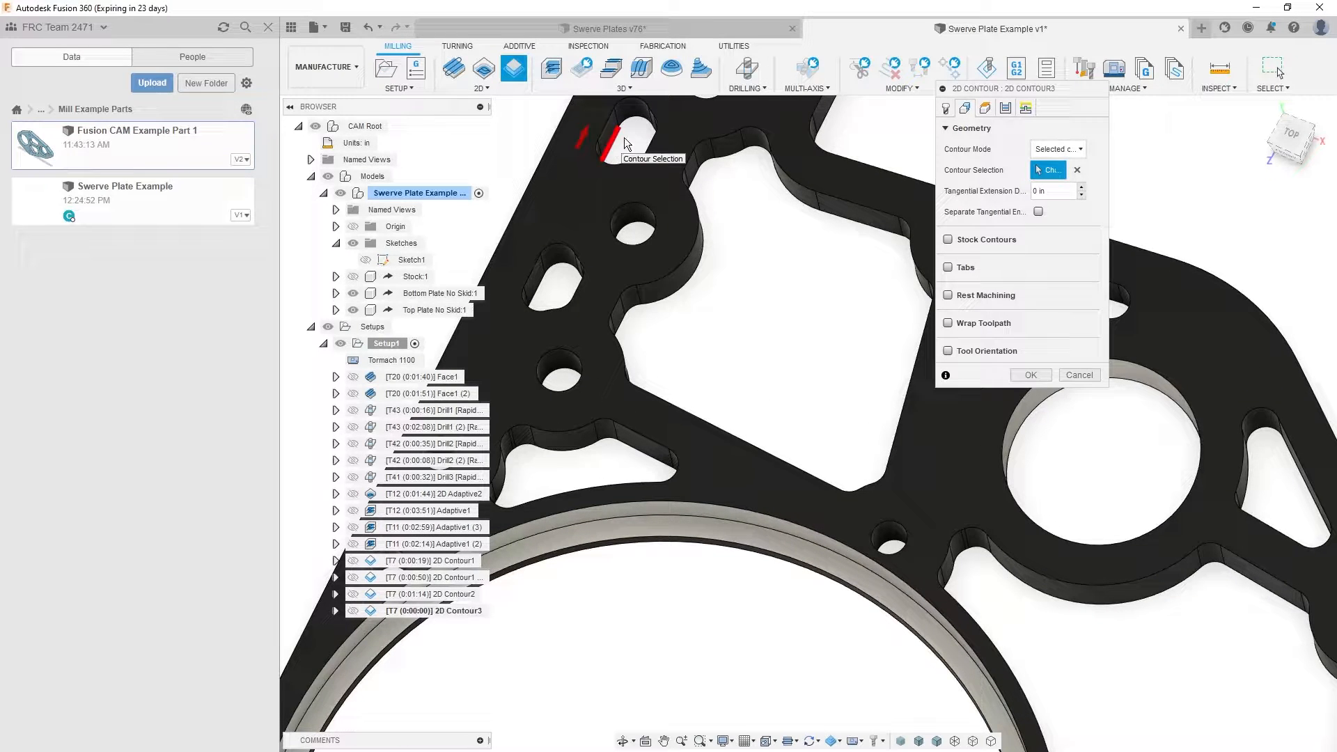
left_click(622, 137)
left_click(947, 110)
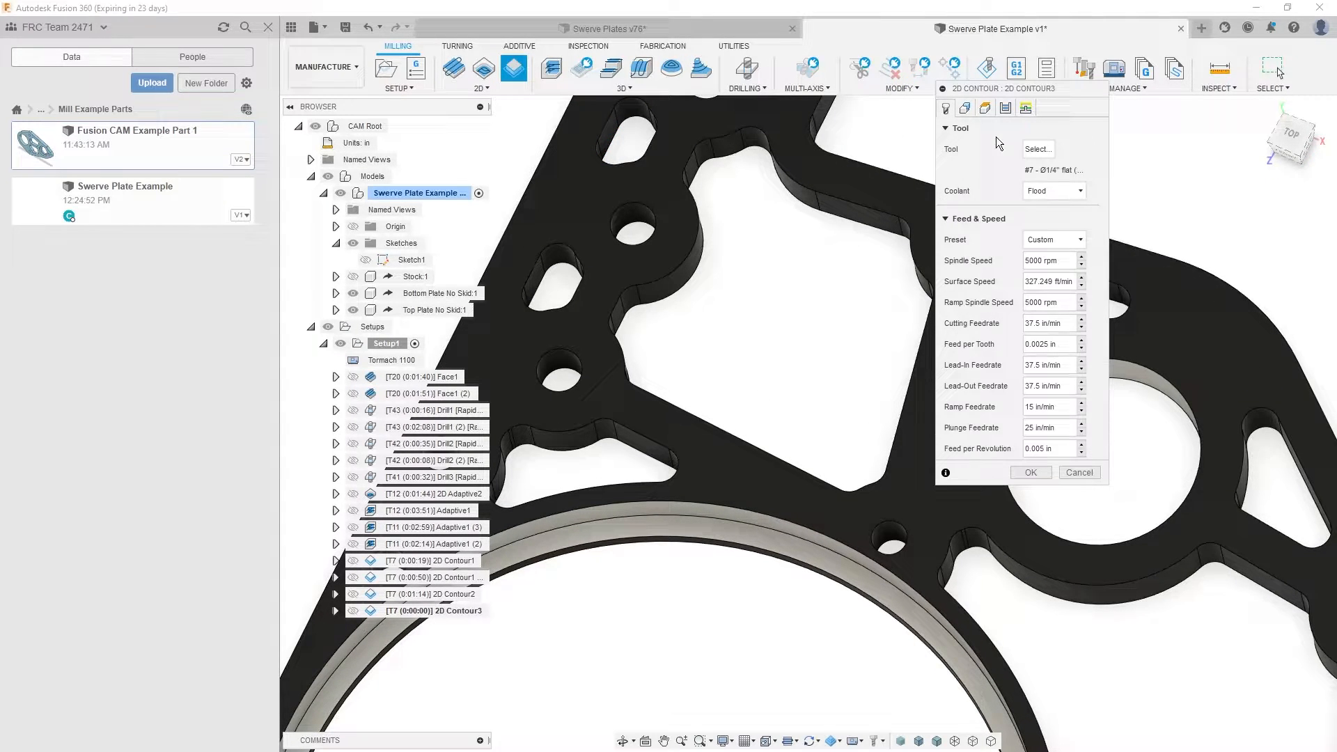
left_click(1034, 152)
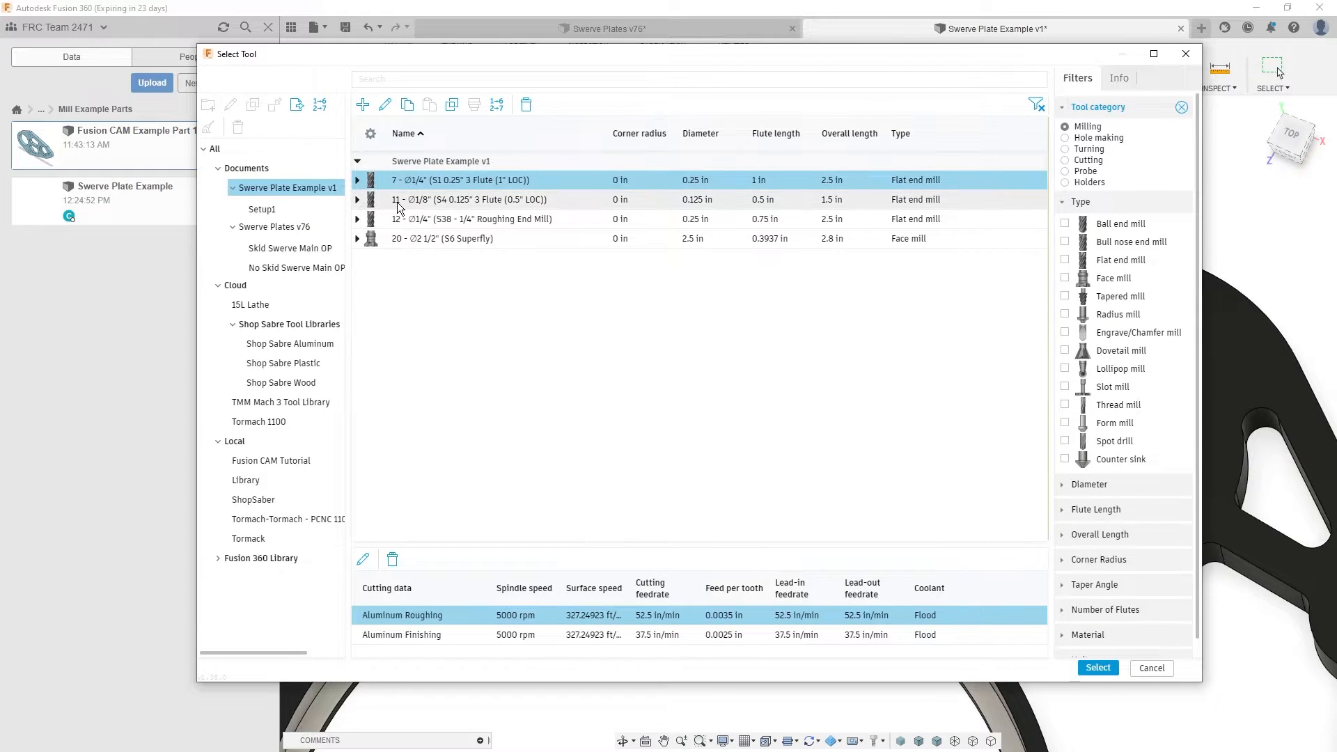
left_click(399, 201)
left_click(453, 635)
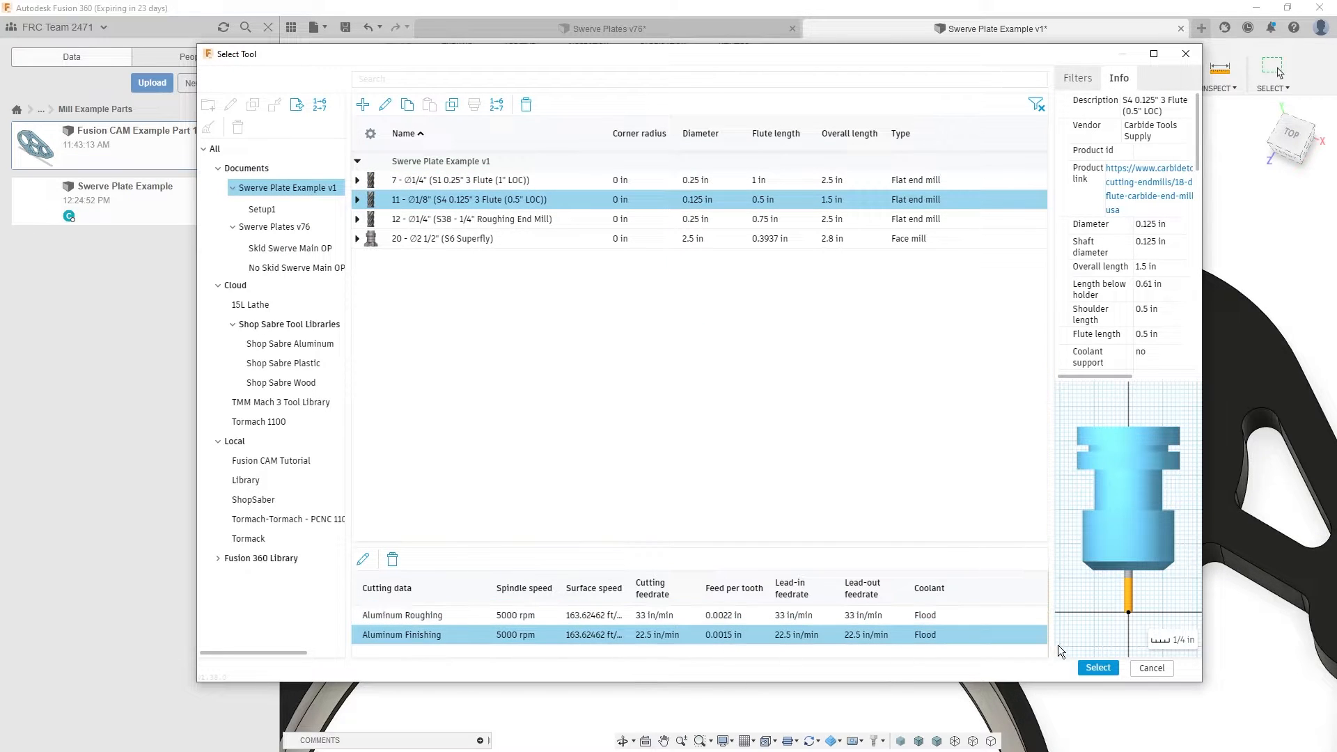
left_click(1092, 668)
- Select the bottom edges of the large-bore plate's two small slots, adjacent large pocket and nearby triangular pocket as contours
left_click(964, 108)
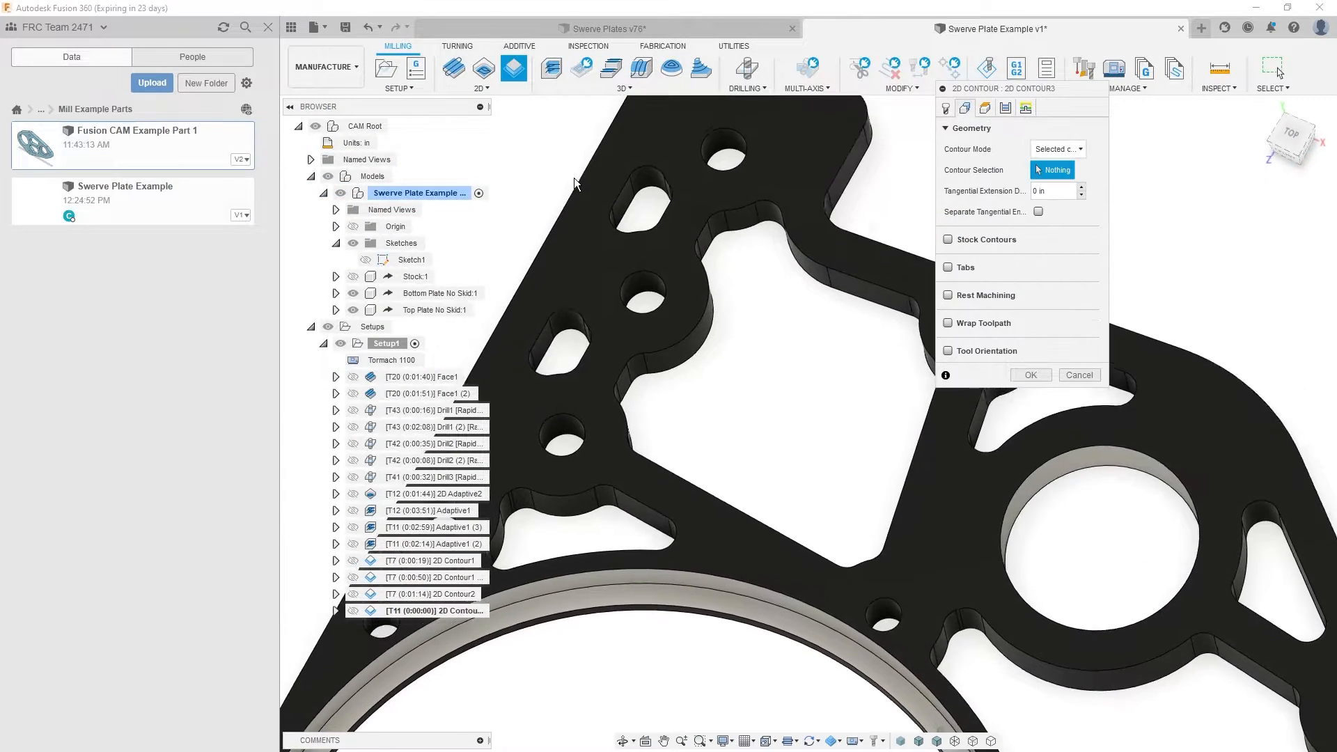
scroll(573, 178, "up", 3)
left_click(550, 386)
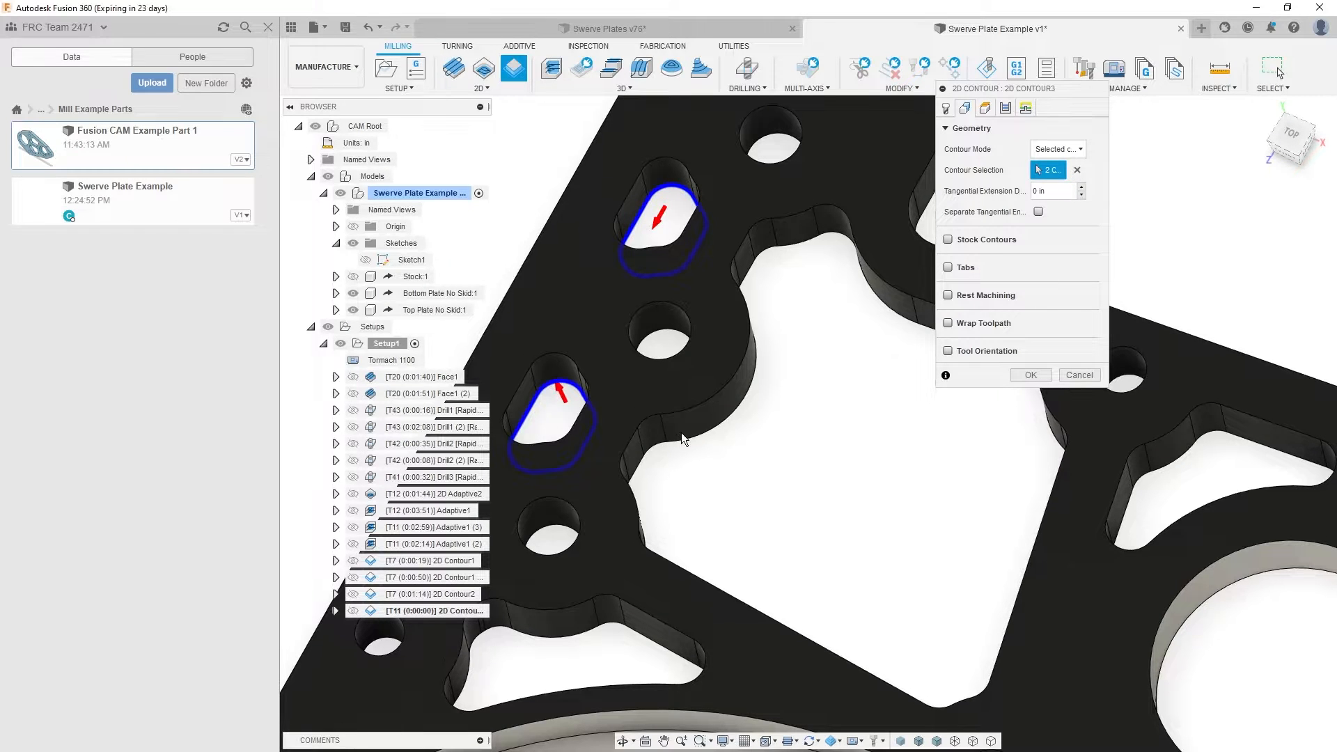
left_click(605, 467)
left_click(545, 605)
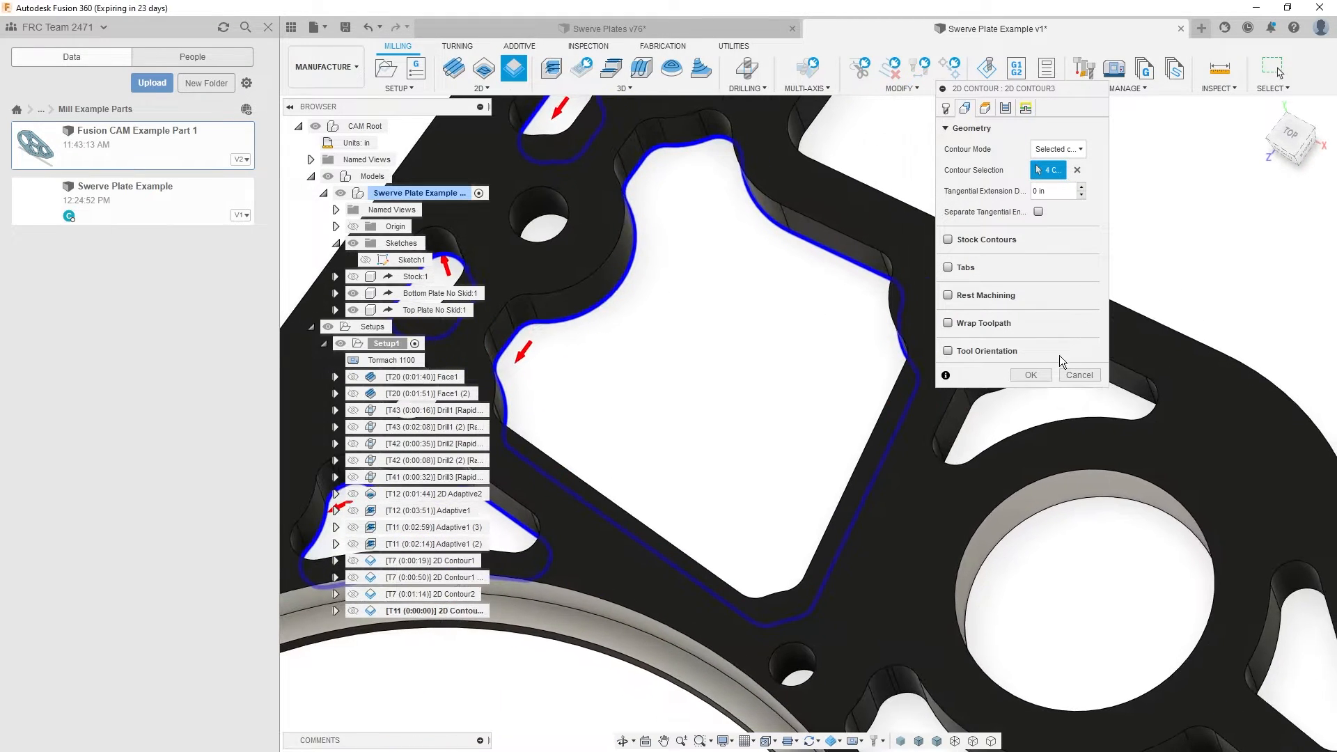
- Add the bottom edges of the remaining pockets and small slots on the large-bore plate to the contour selection
left_click(937, 419)
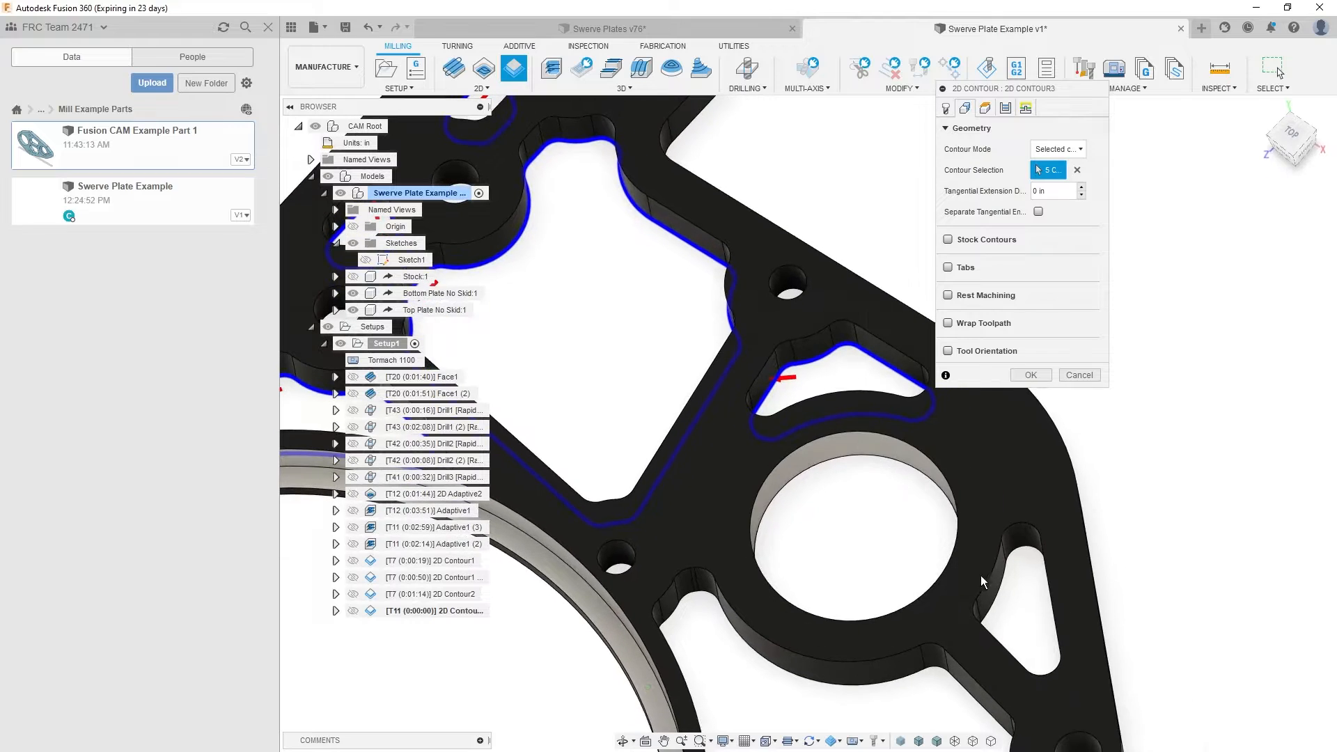
left_click(997, 594)
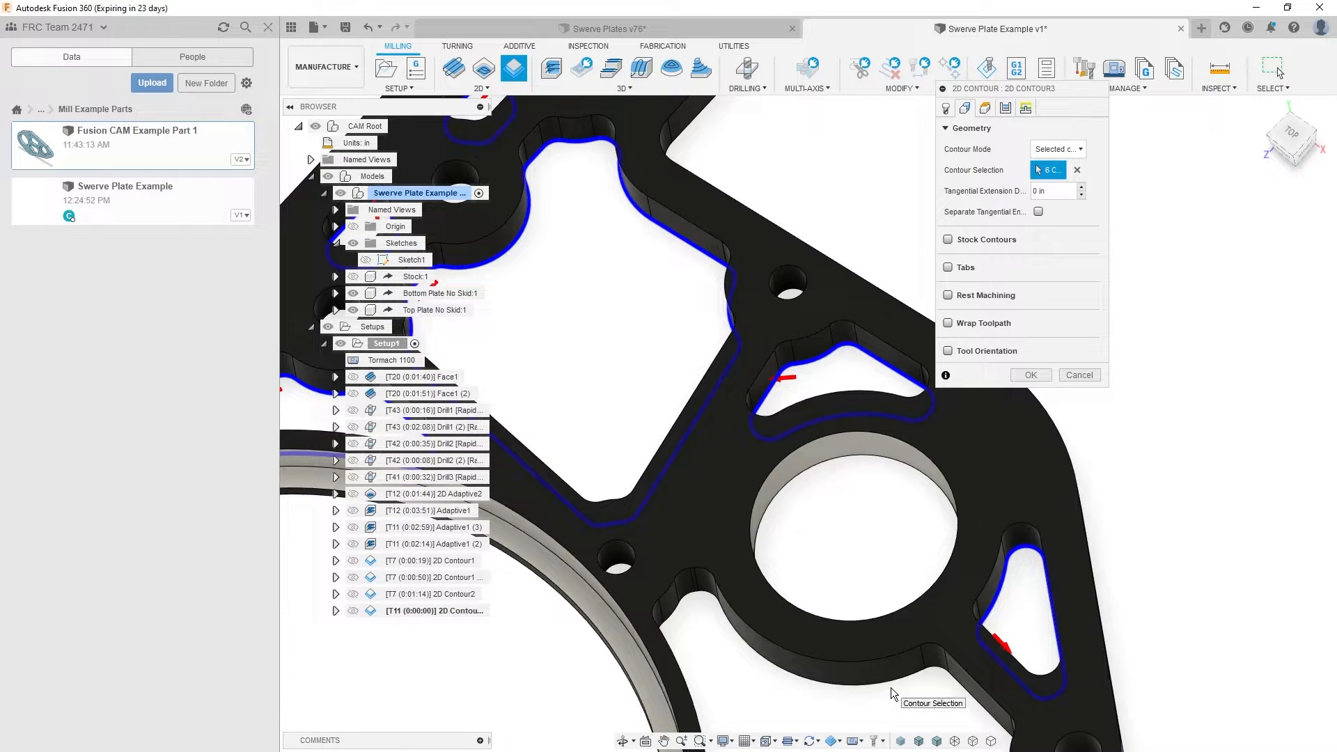
left_click(892, 686)
left_click(798, 497)
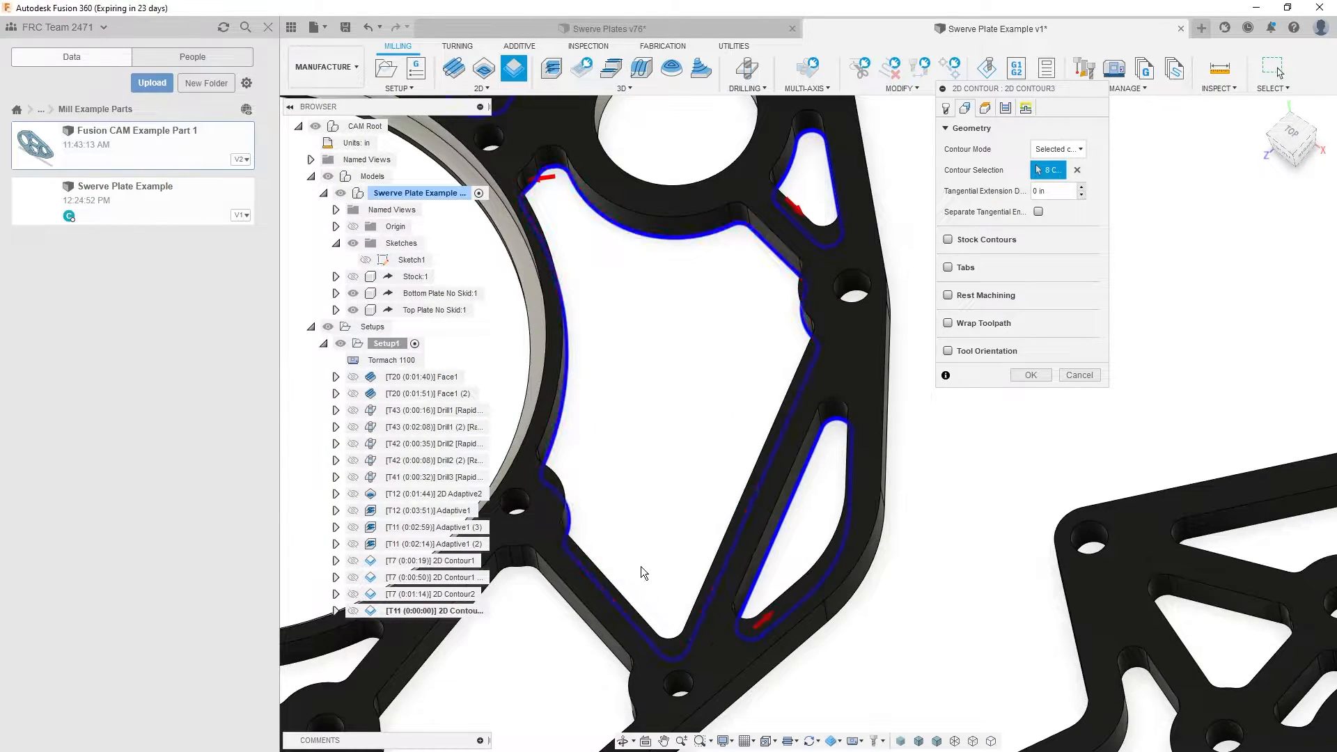
left_click(638, 566)
left_click(520, 613)
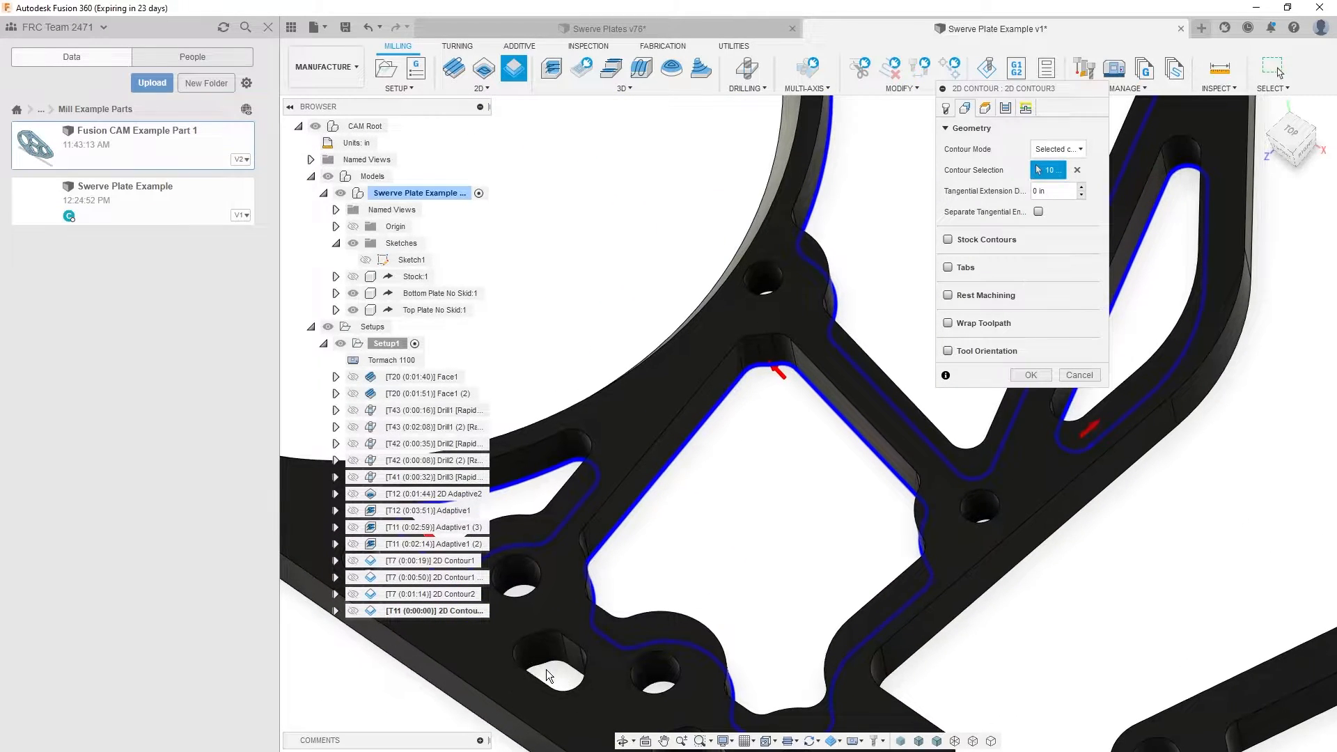
left_click(542, 670)
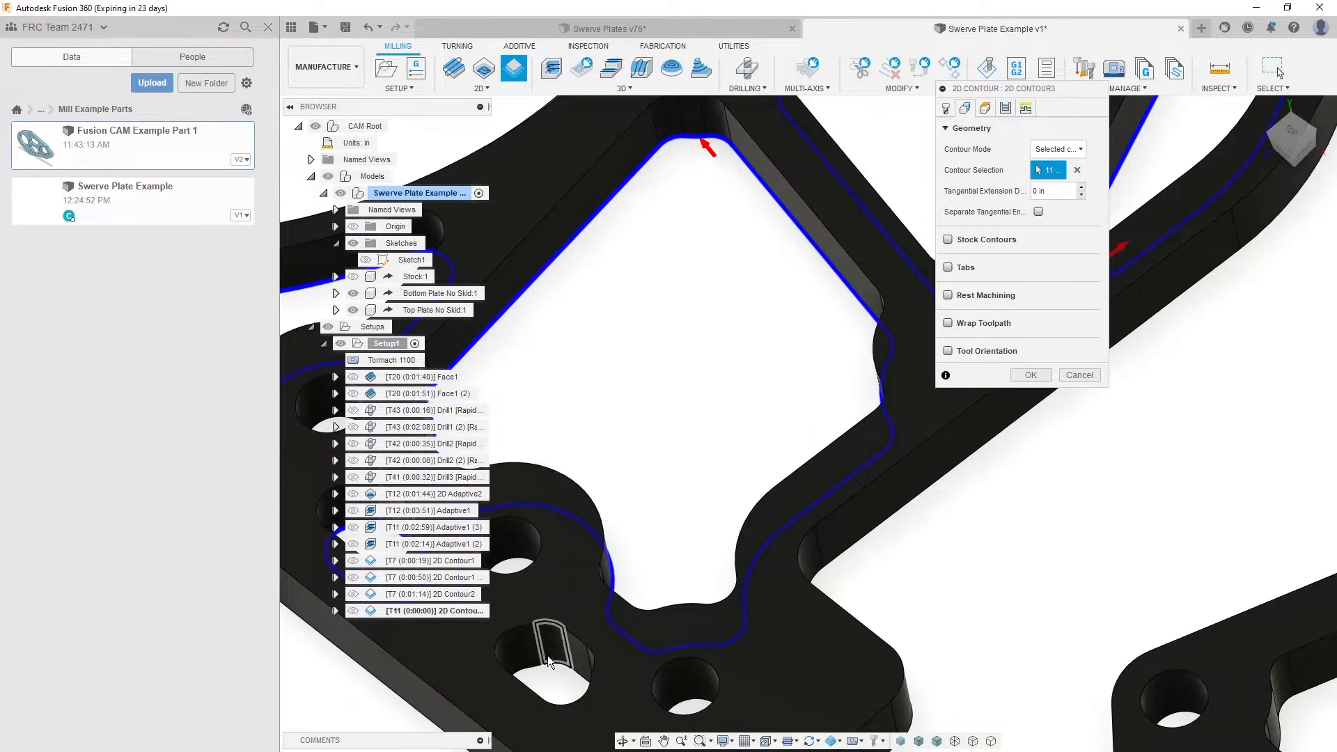
left_click(552, 669)
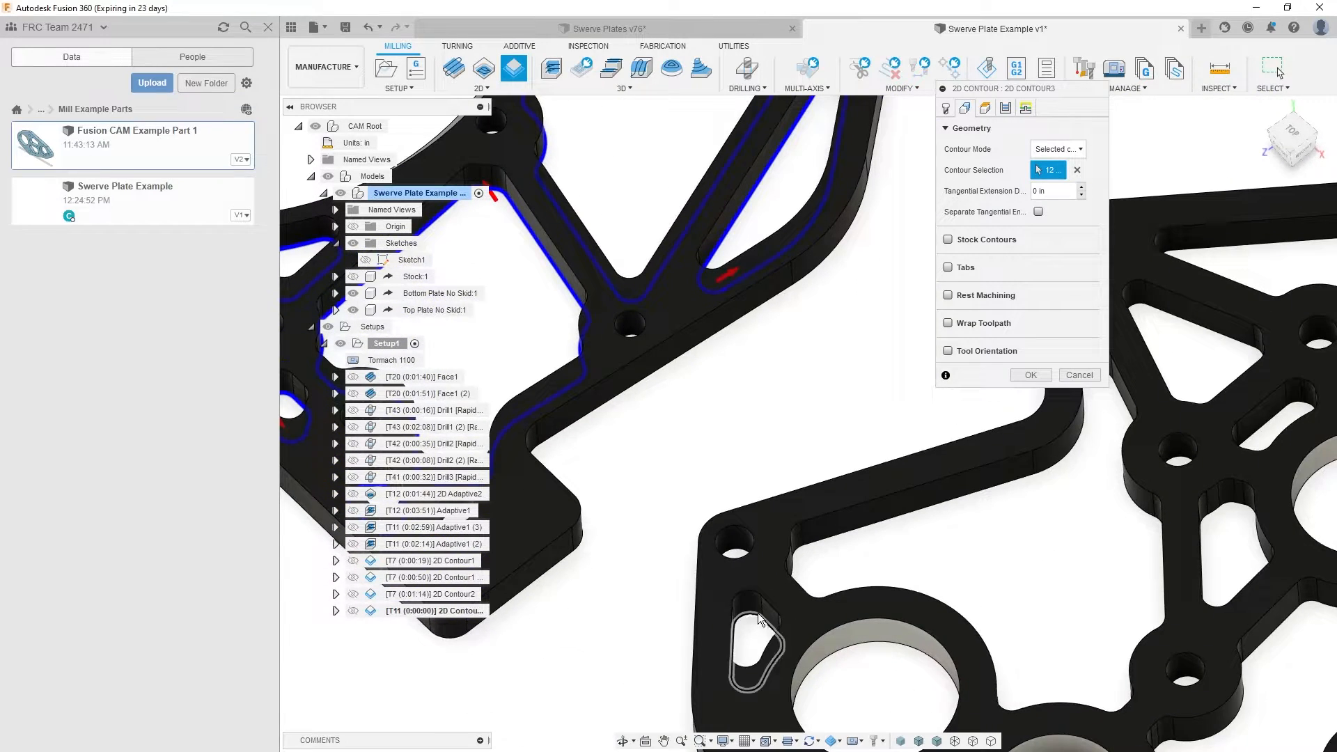
- Add the three-bore plate's small corner pocket, large angled pocket and the irregular pockets around its two lower bores as contours
left_click(758, 612)
left_click(837, 528)
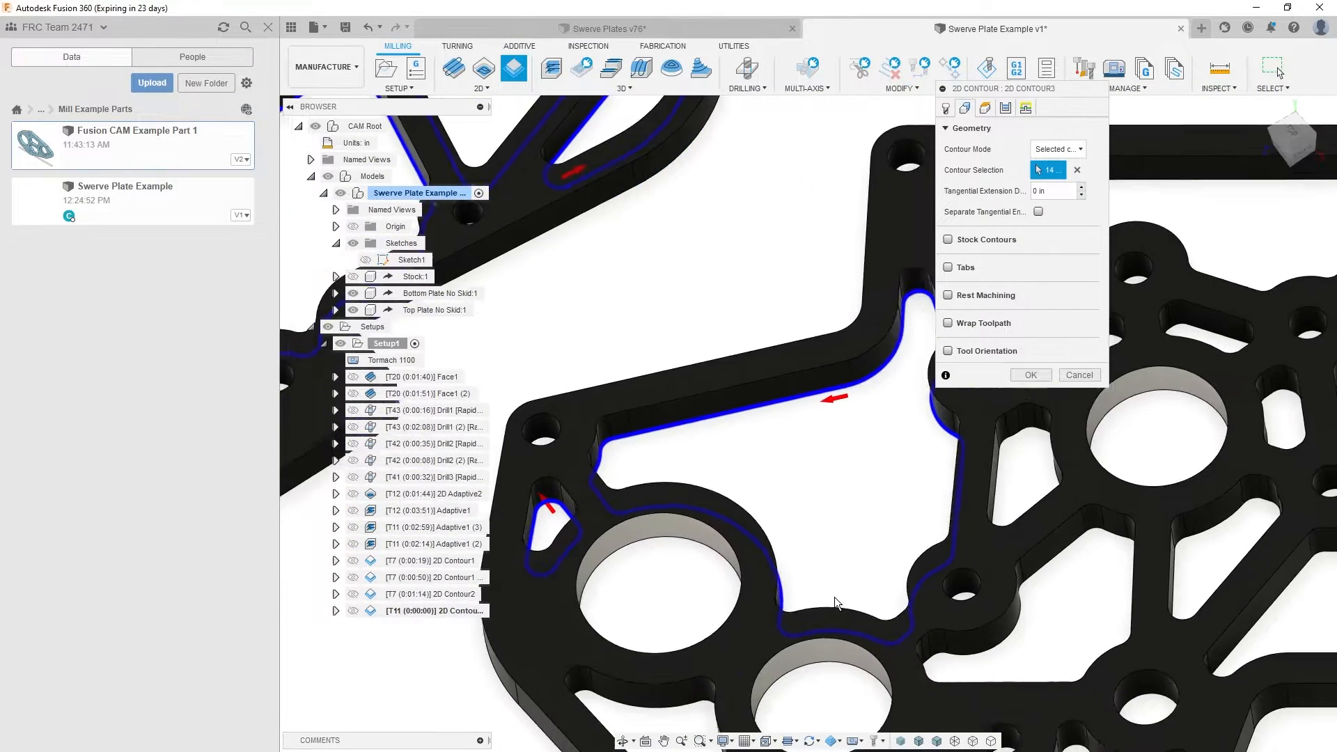
left_click(834, 596)
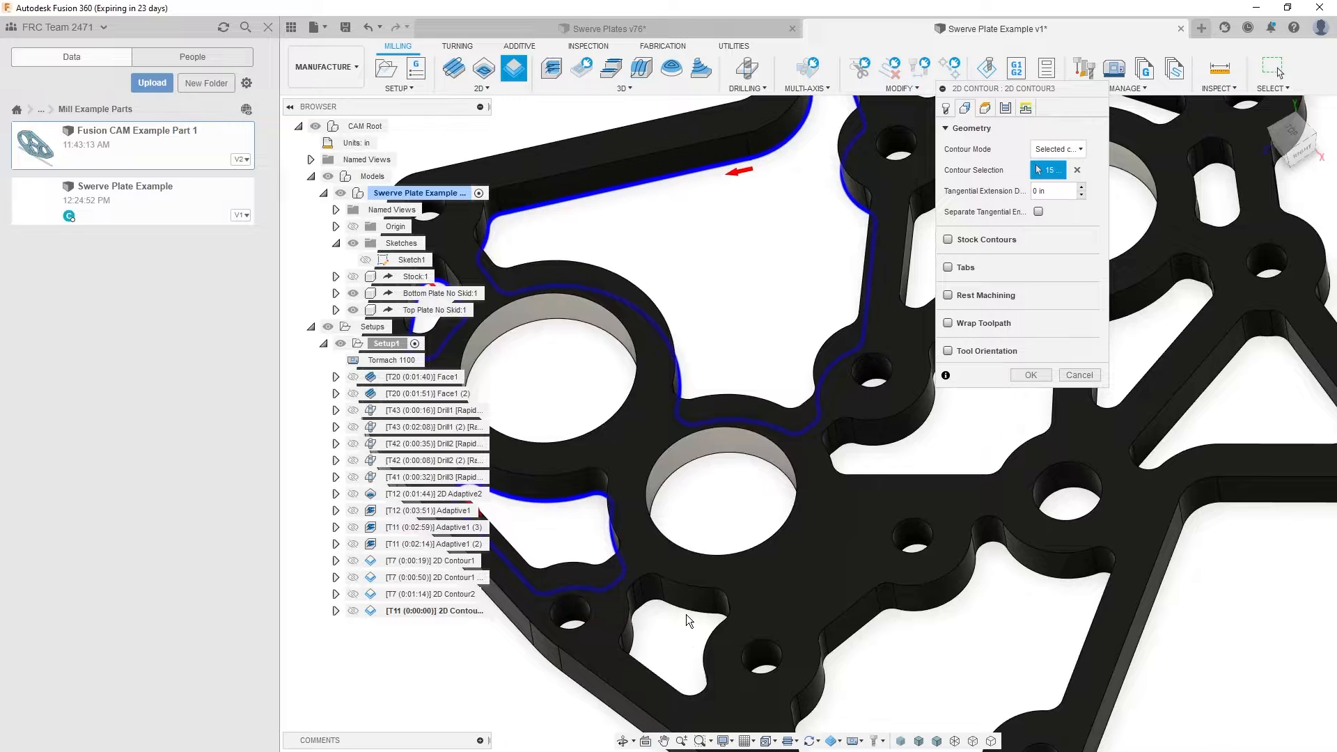
left_click(687, 614)
left_click(869, 621)
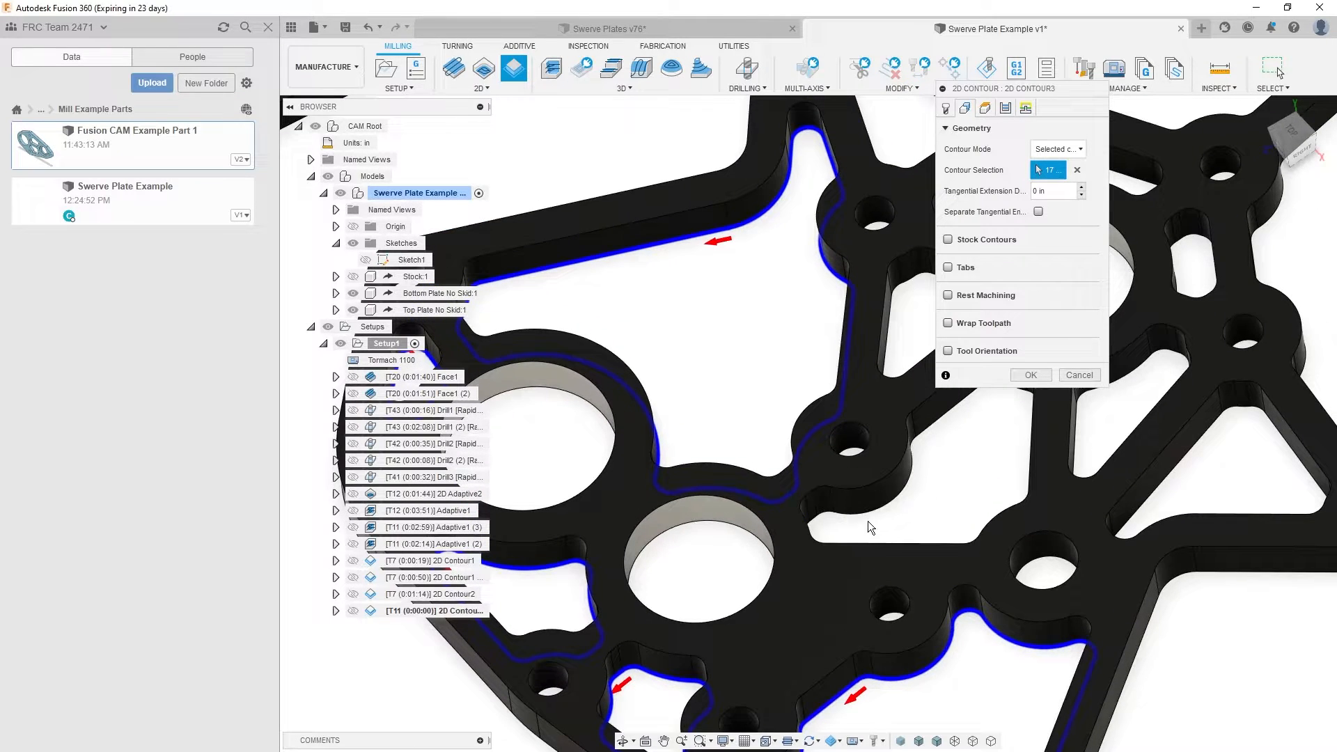
left_click(870, 517)
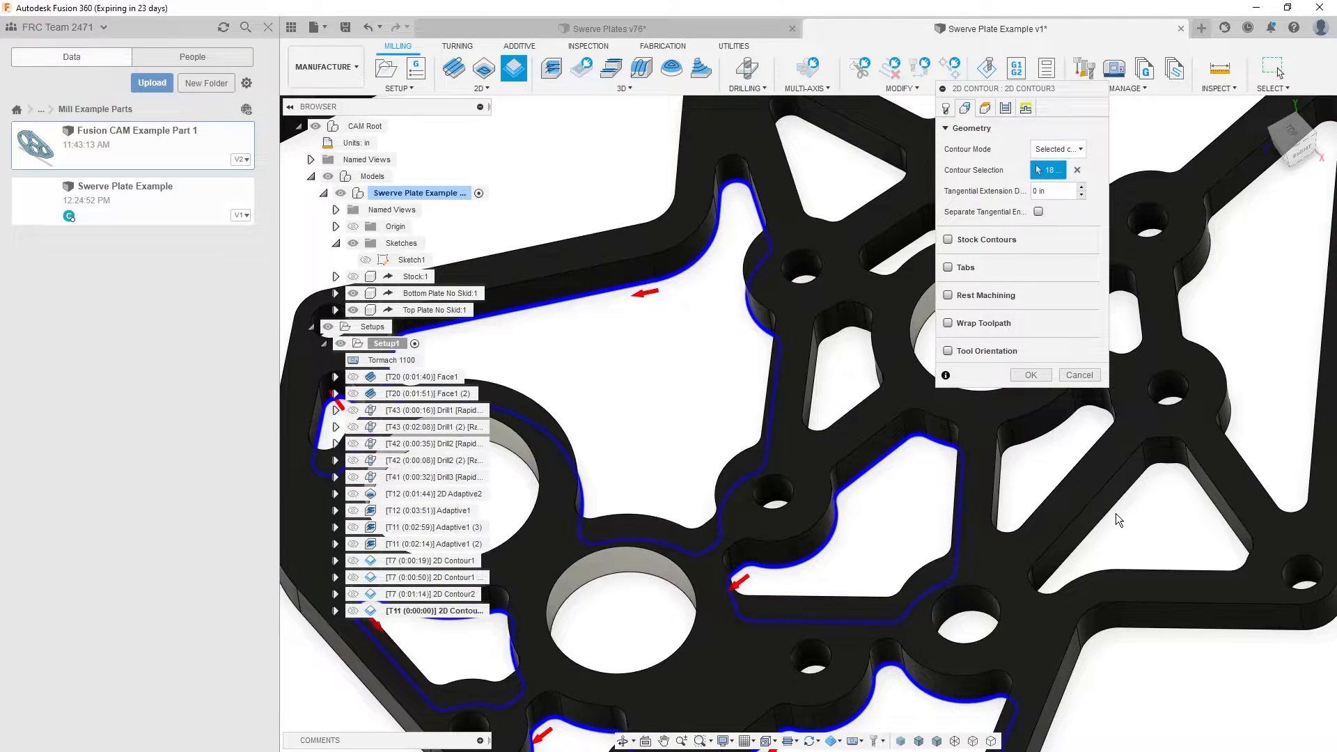
- Add the three-bore plate's remaining triangular pockets, upper-bore pockets, three curved slots and outer edge pocket as contours
left_click(1109, 507)
left_click(1032, 441)
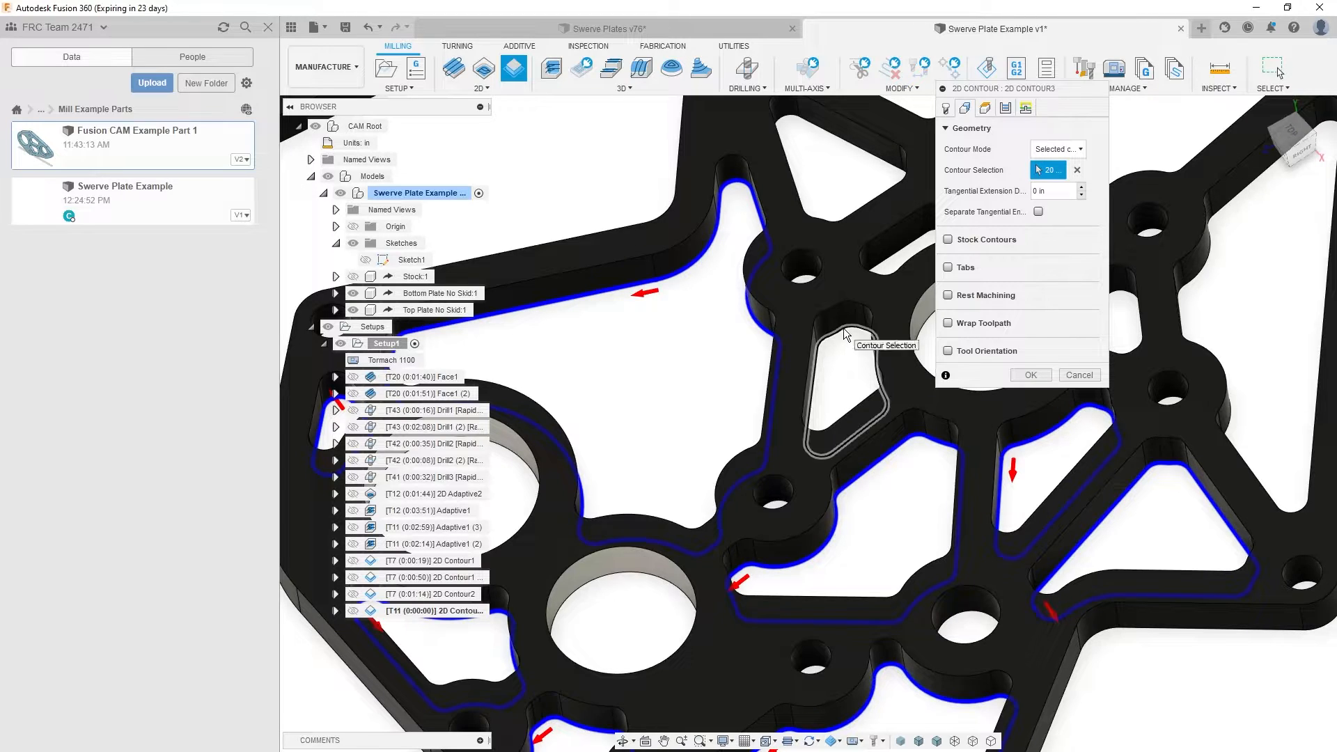
left_click(845, 335)
left_click(872, 154)
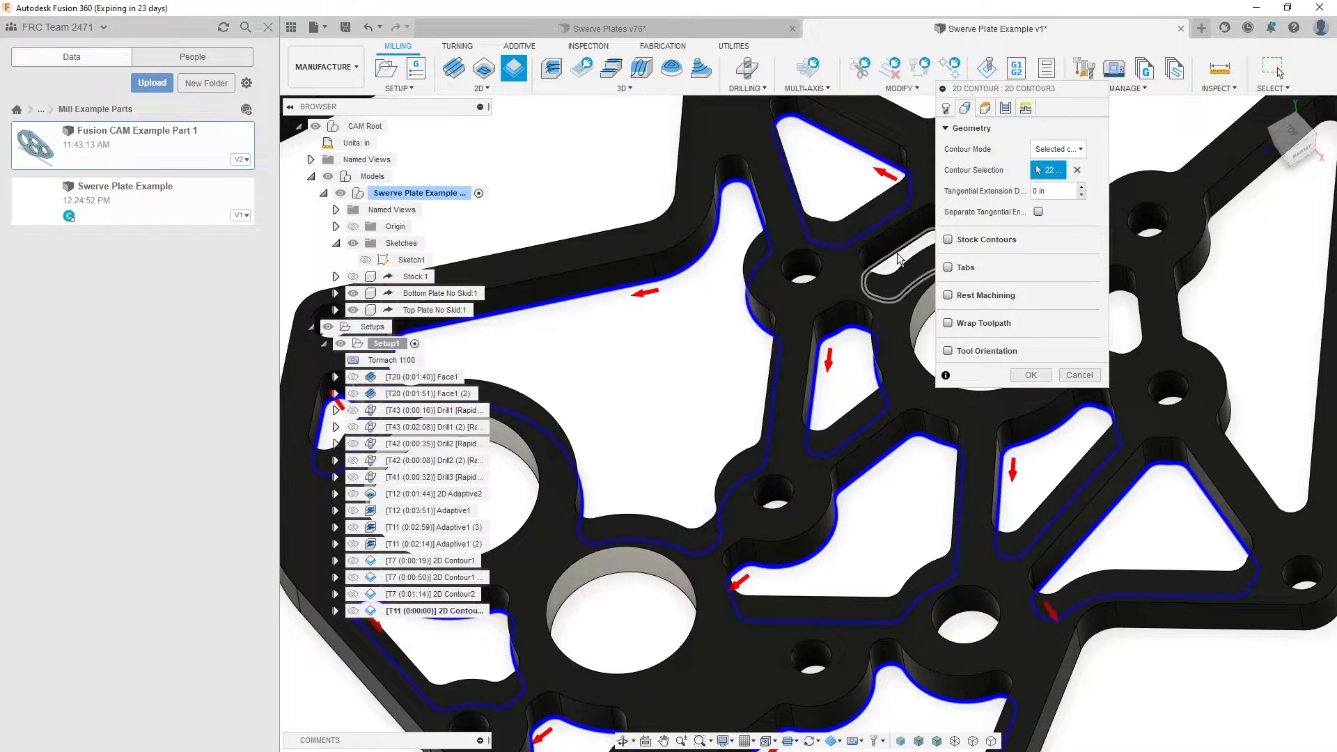
left_click(898, 255)
middle_click_drag(898, 255, 568, 327)
left_click(731, 267)
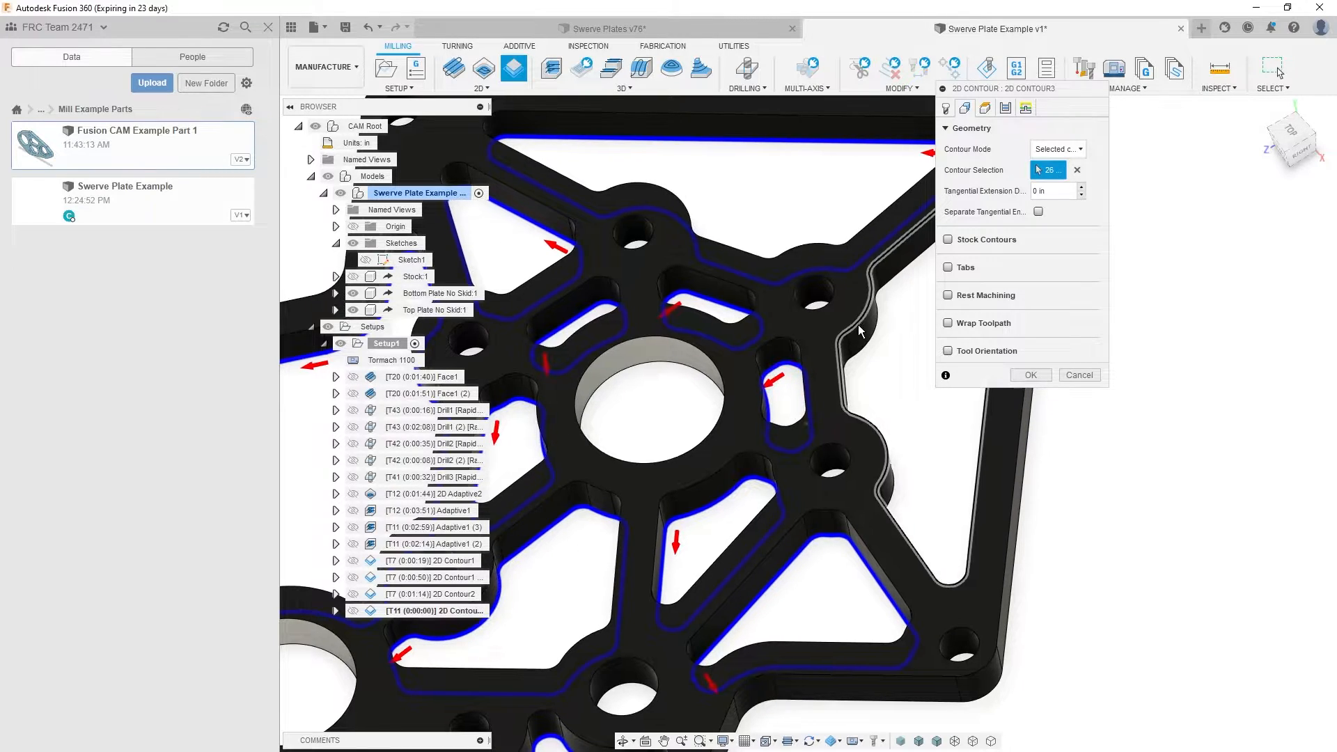
left_click(863, 354)
scroll(864, 353, "down", 3)
middle_click_drag(739, 359, 905, 322, "shift")
scroll(905, 322, "down", 3)
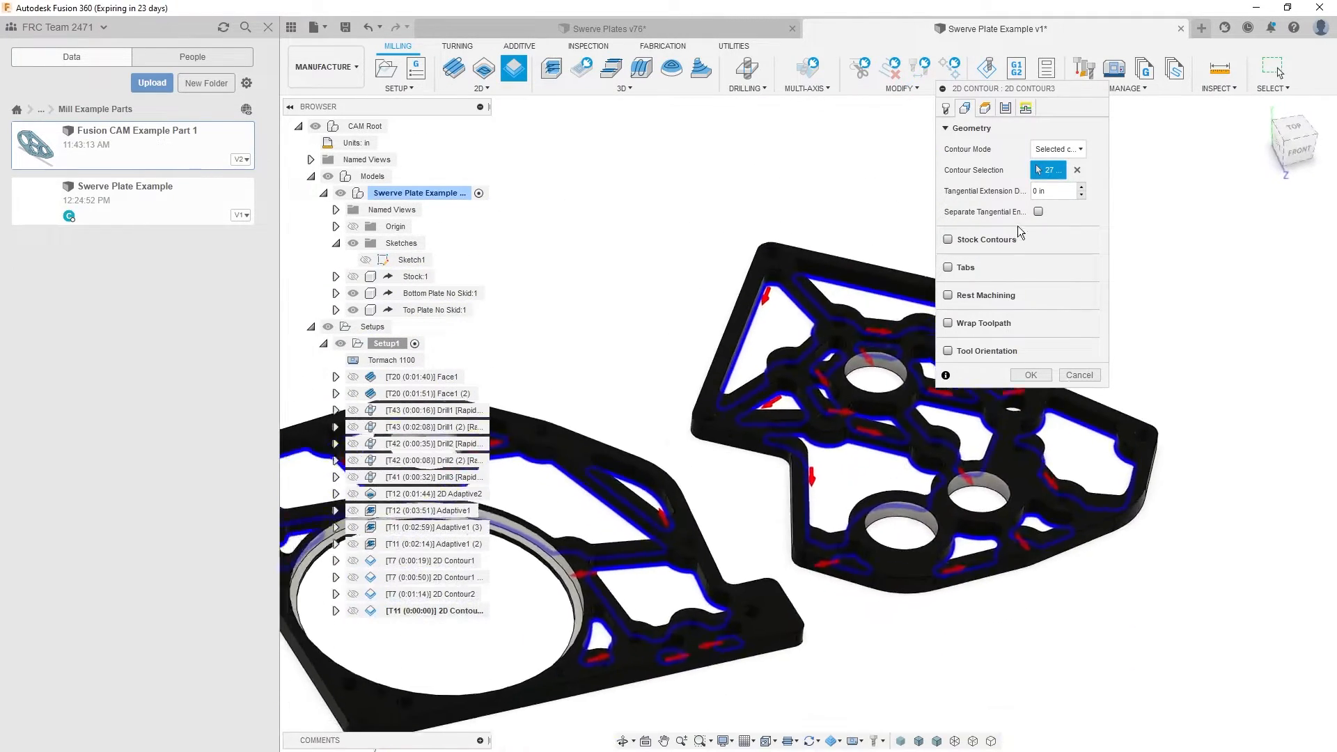
- Set the contour's bottom height to Stock bottom with a -.03 in offset, keep the default passes and linking, and generate the toolpath
left_click(986, 109)
left_click(997, 430)
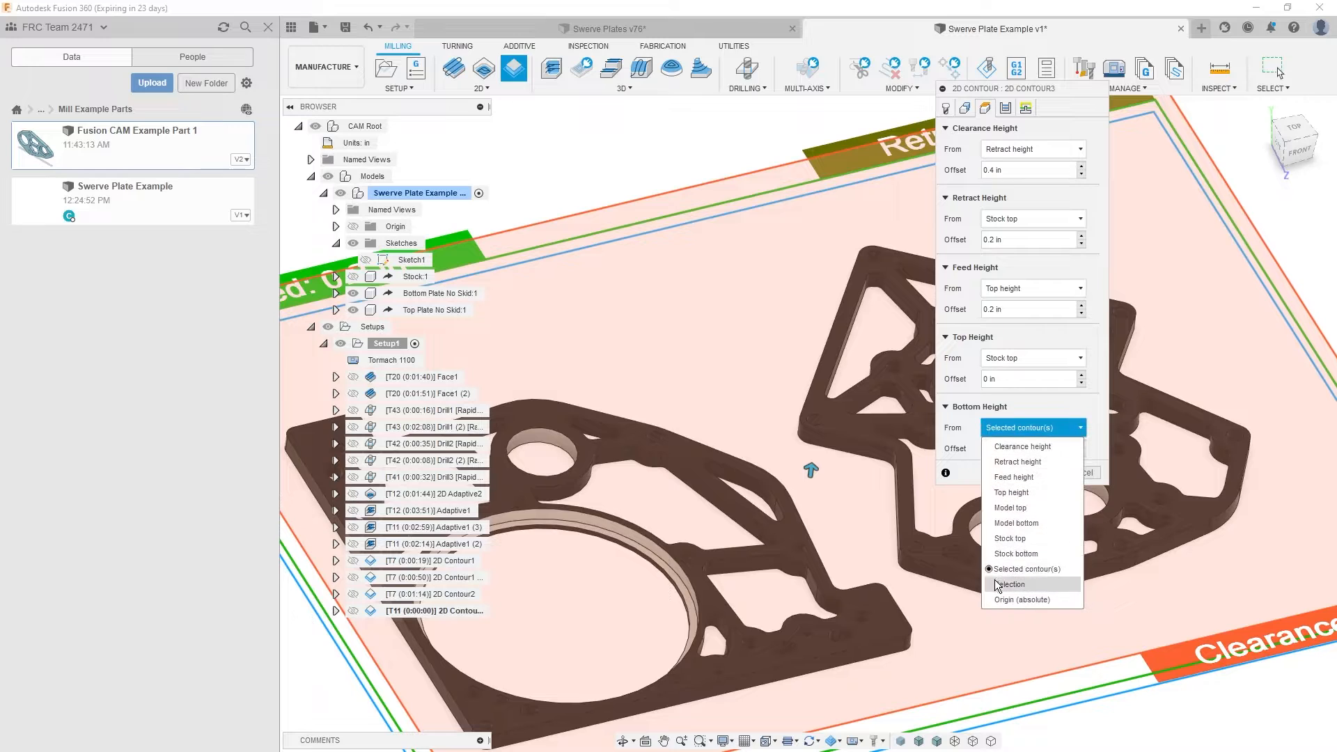
left_click(1016, 554)
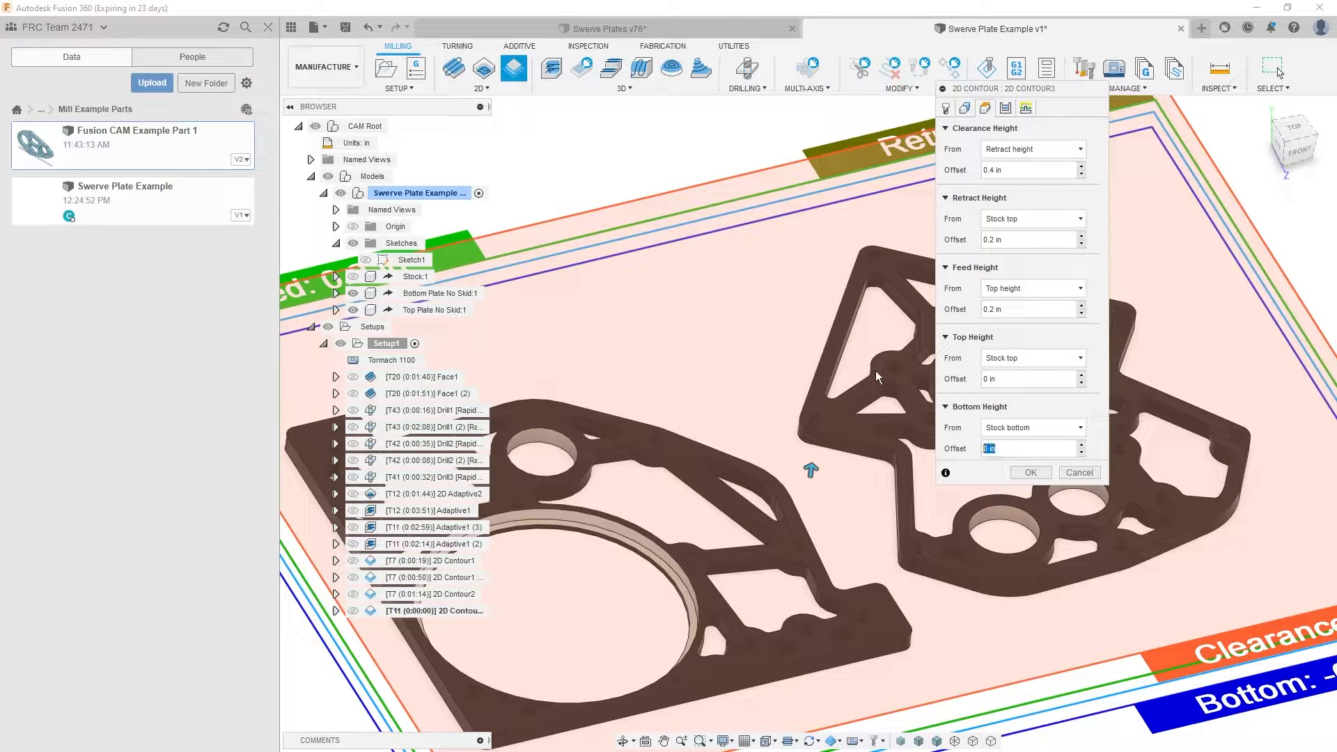
type("-.03")
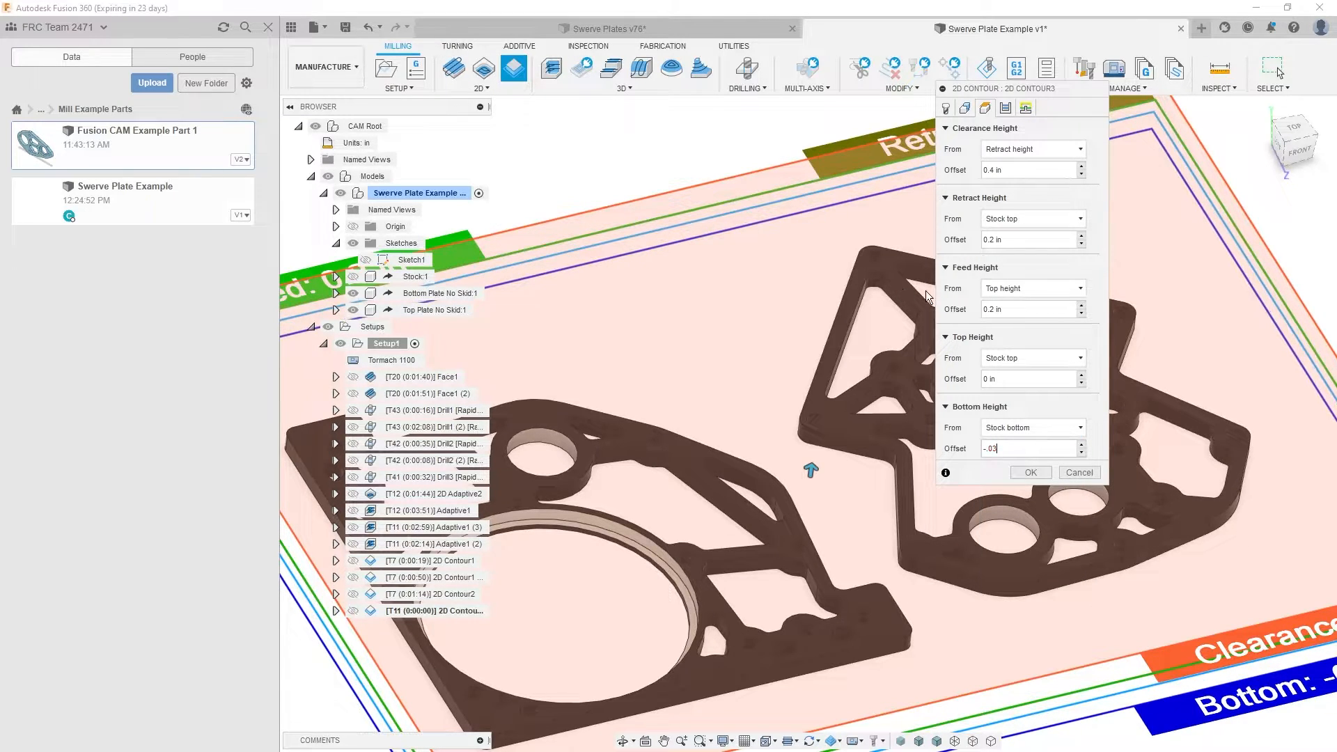
left_click(1009, 108)
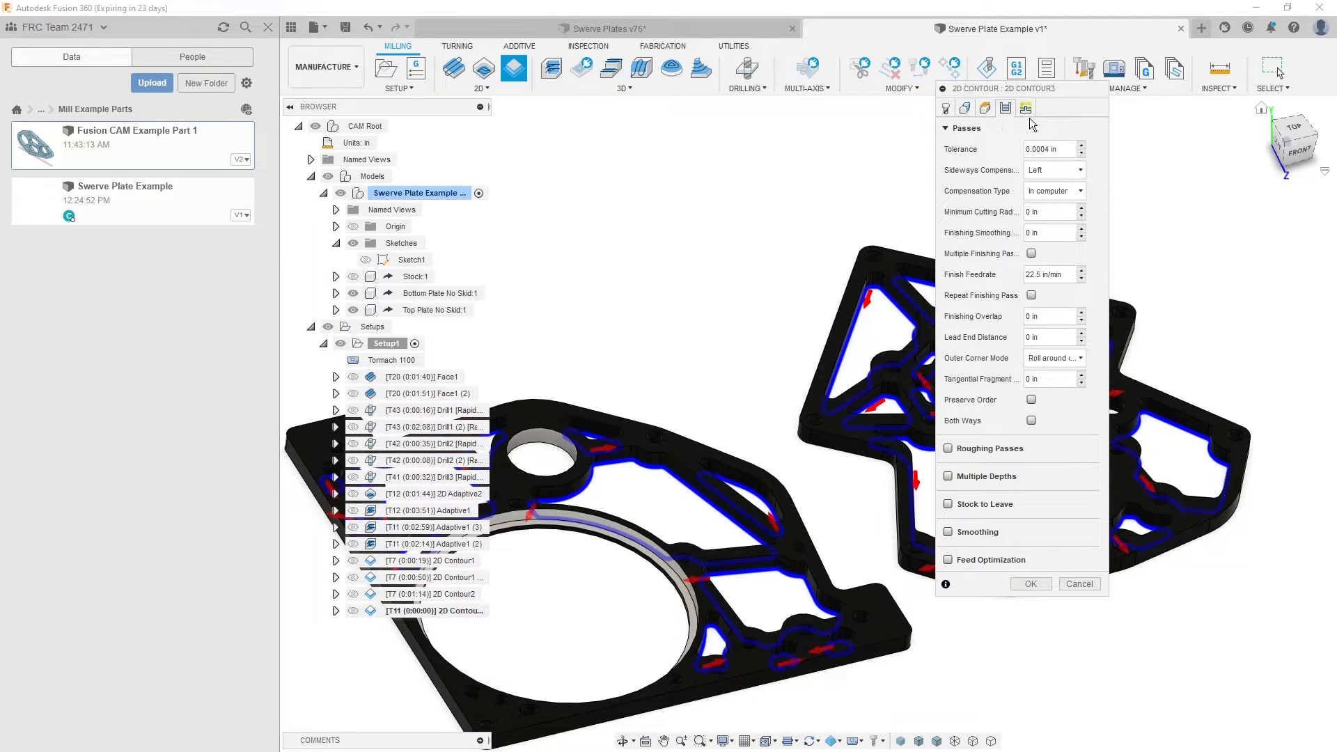
left_click(1027, 108)
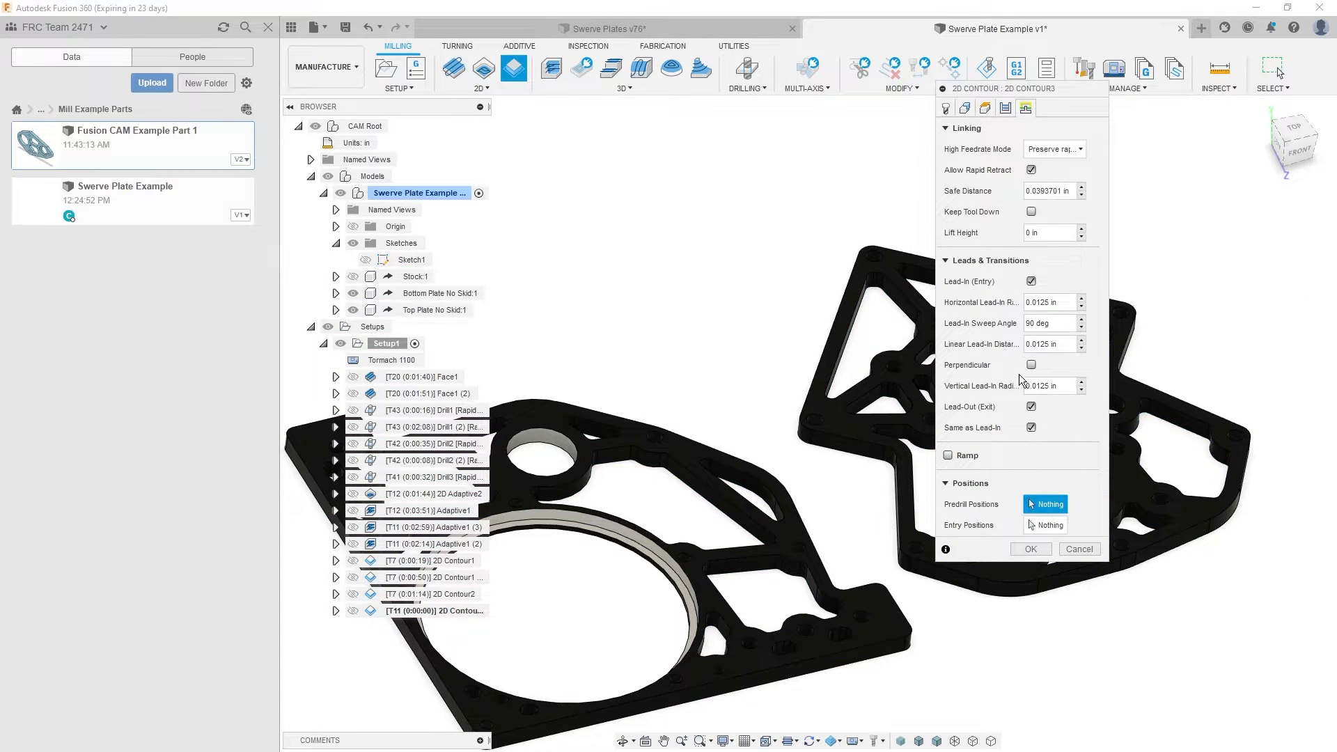
left_click(1032, 550)
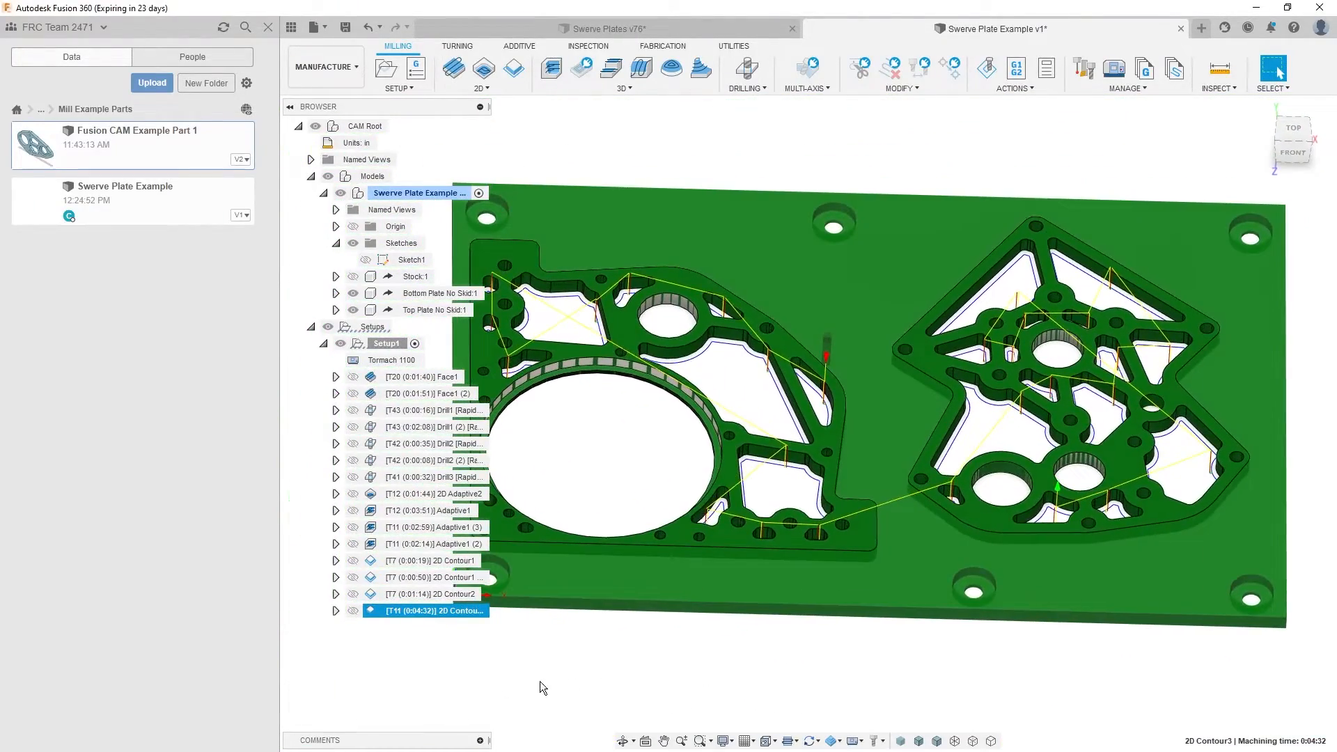
left_click(542, 688)
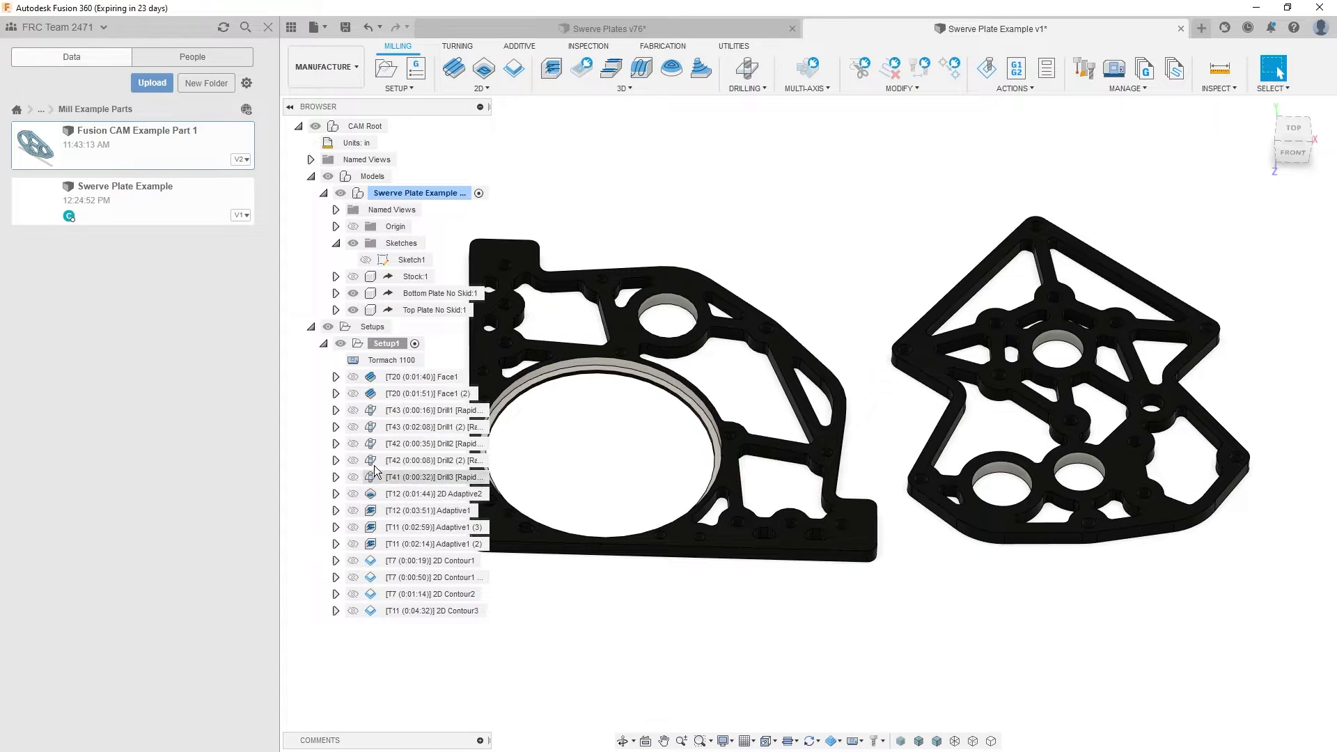
- Examine the toolpaths and tool numbers of the roughing adaptives and finishing contours in the setup
left_click(397, 493)
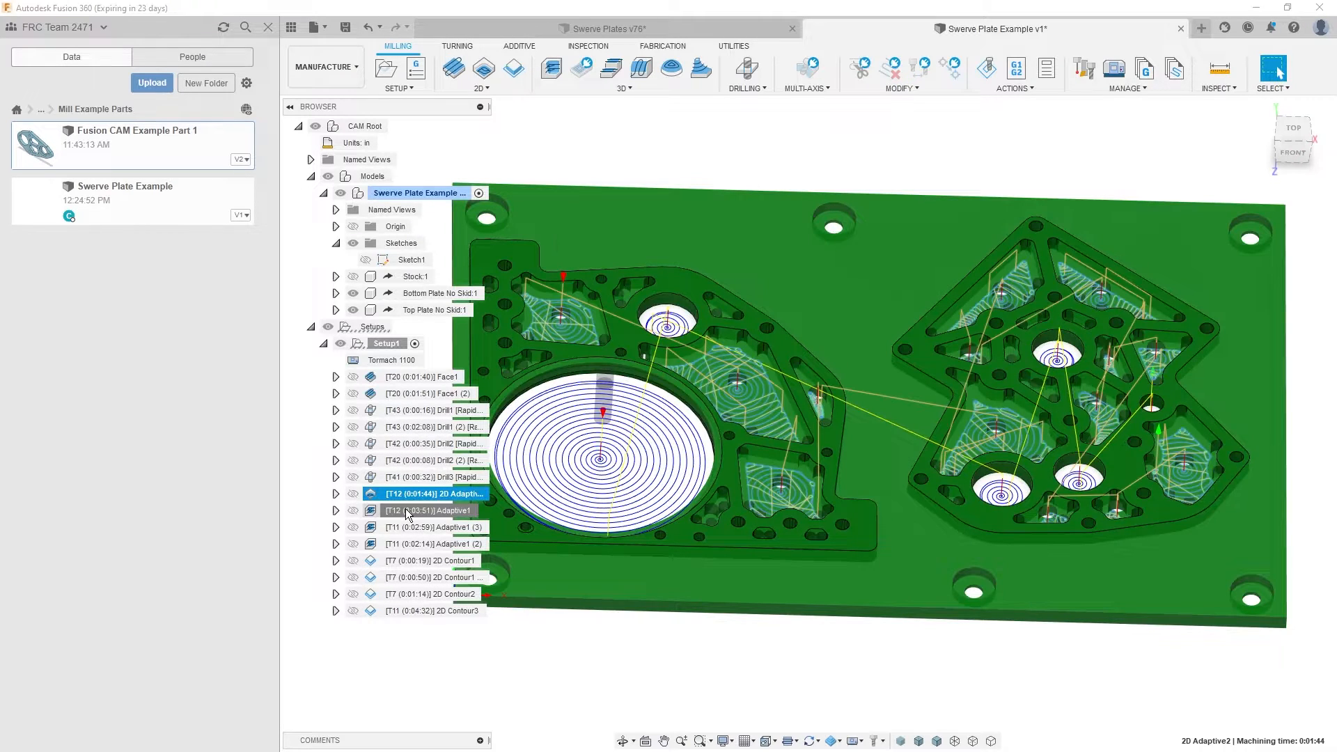
left_click(403, 545)
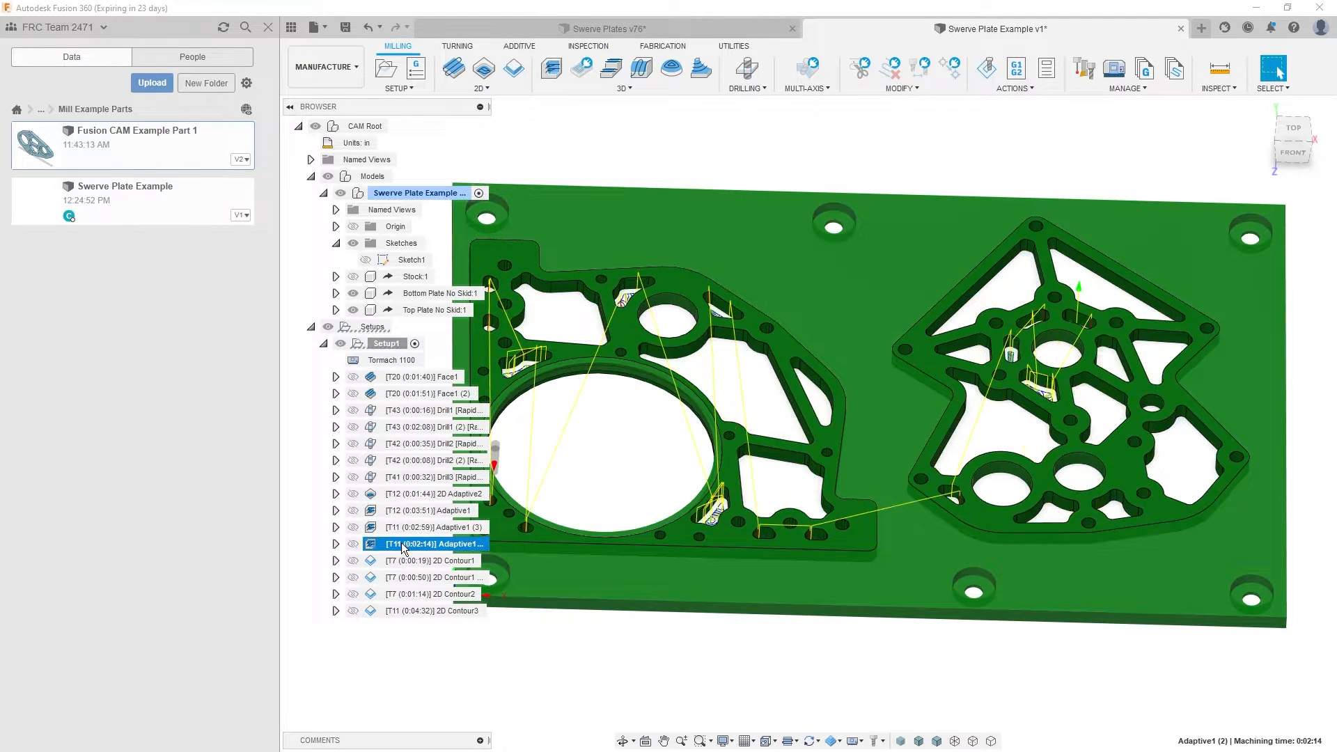
left_click(402, 560)
left_click(398, 593)
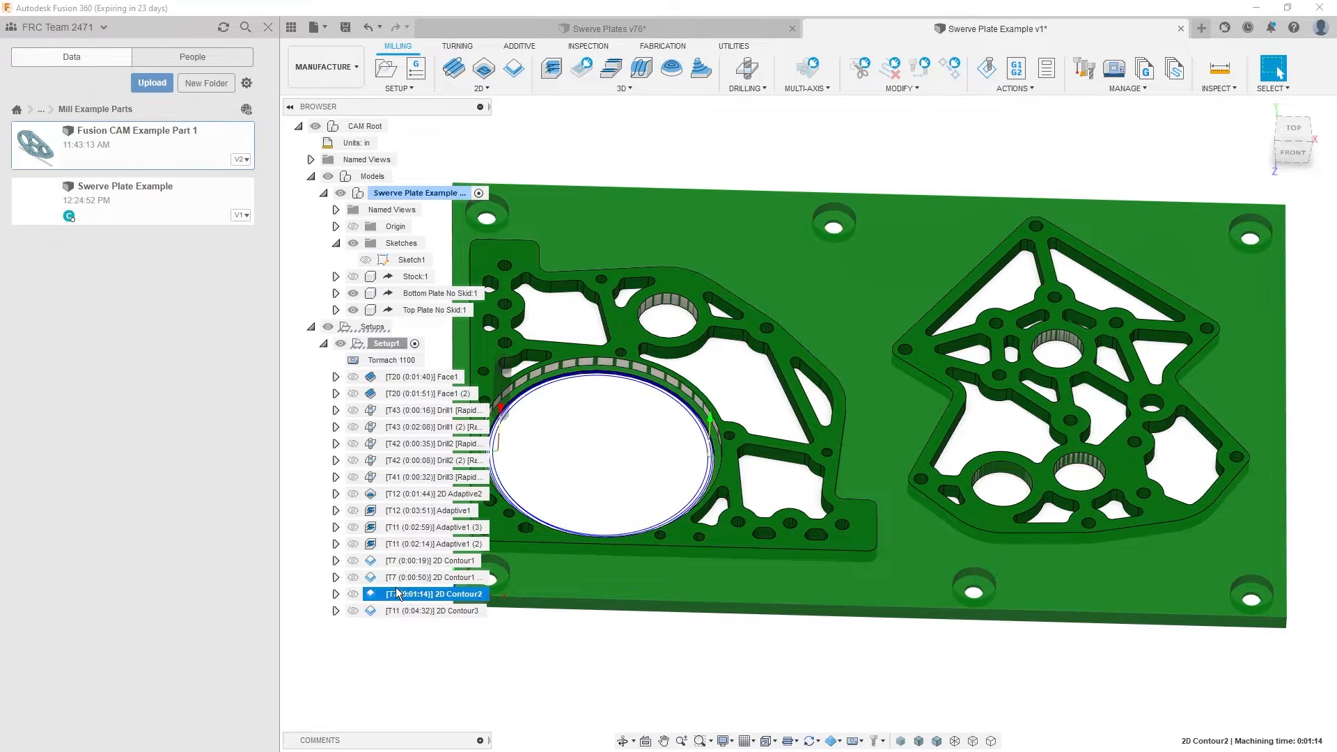
left_click(399, 610)
key("Escape")
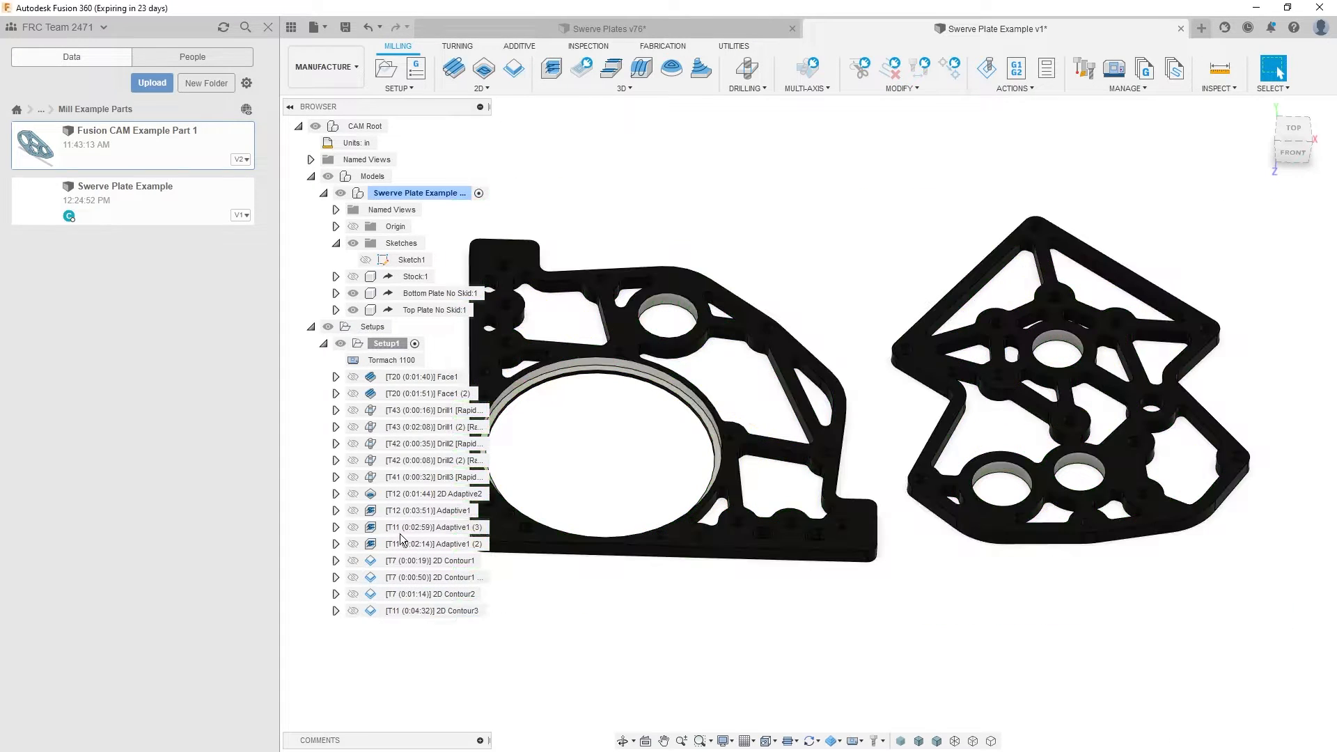
left_click(400, 563)
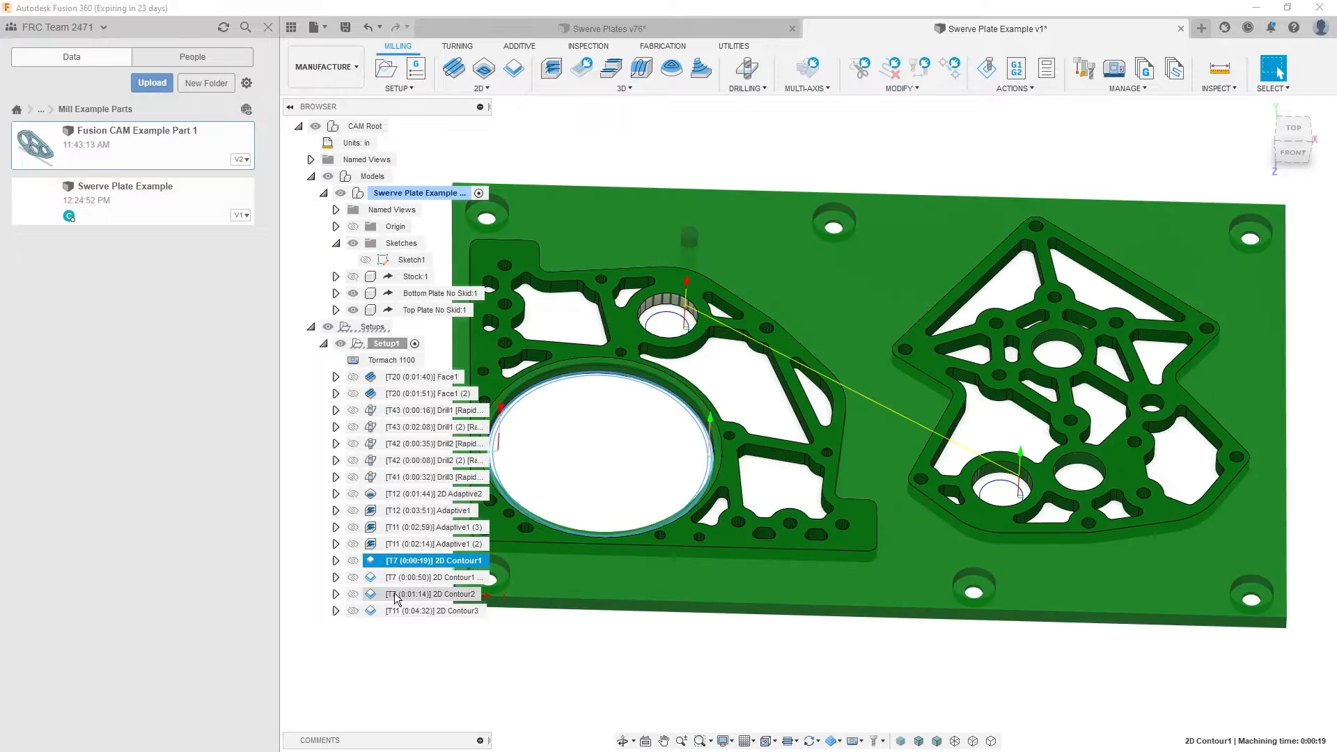
left_click(396, 596, "shift")
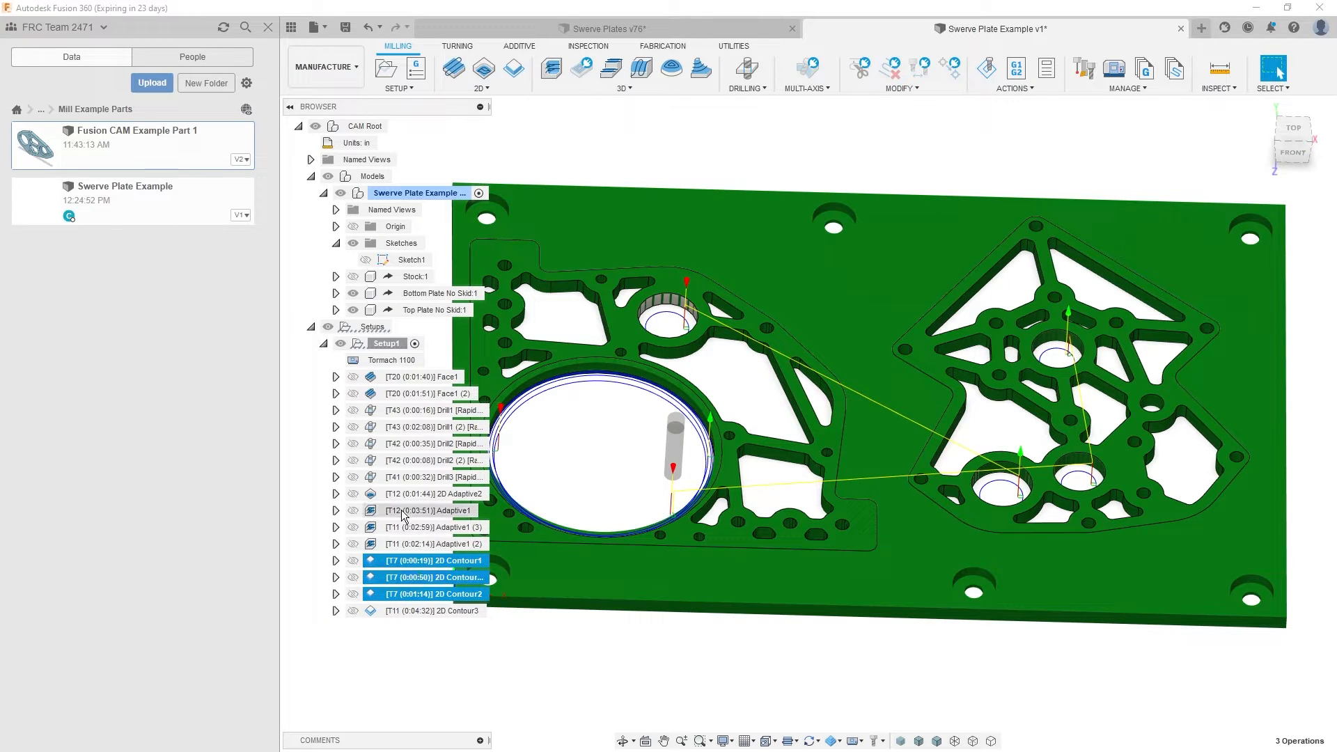
left_click(396, 530)
left_click(401, 546, "shift")
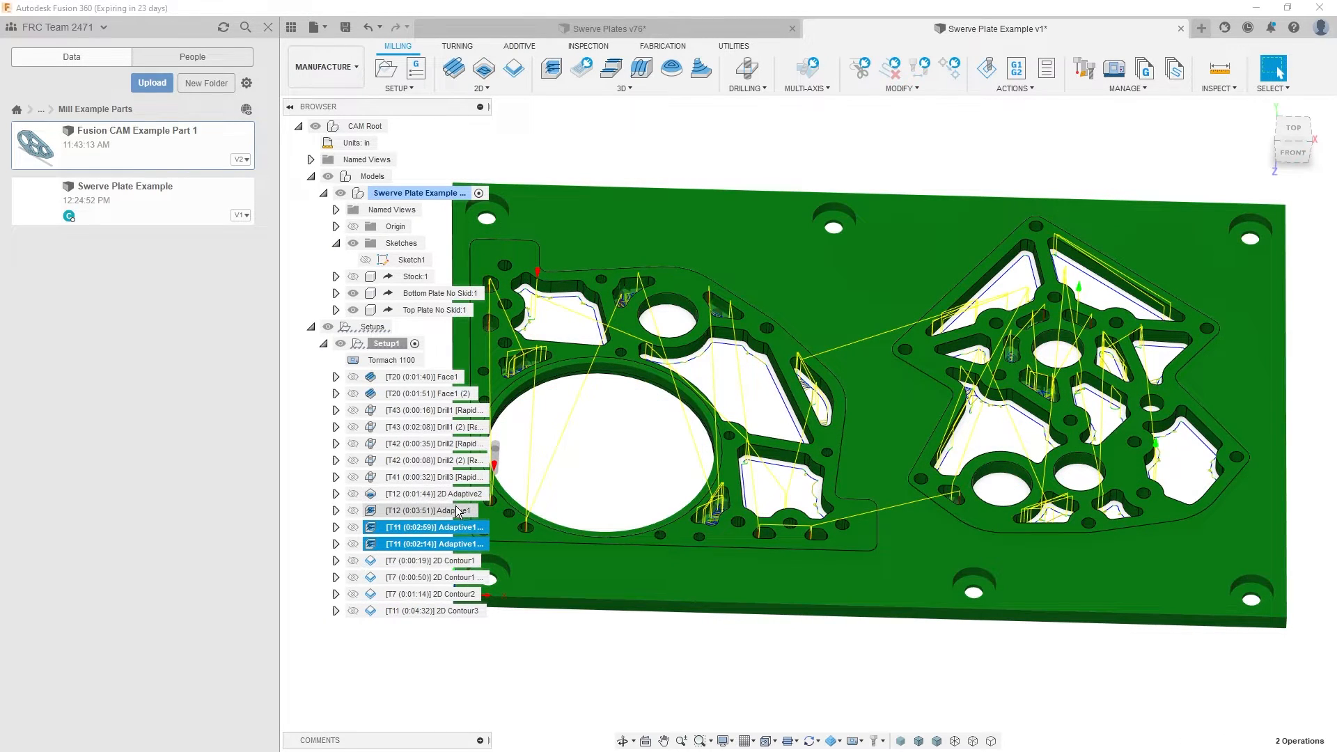
left_click(390, 689)
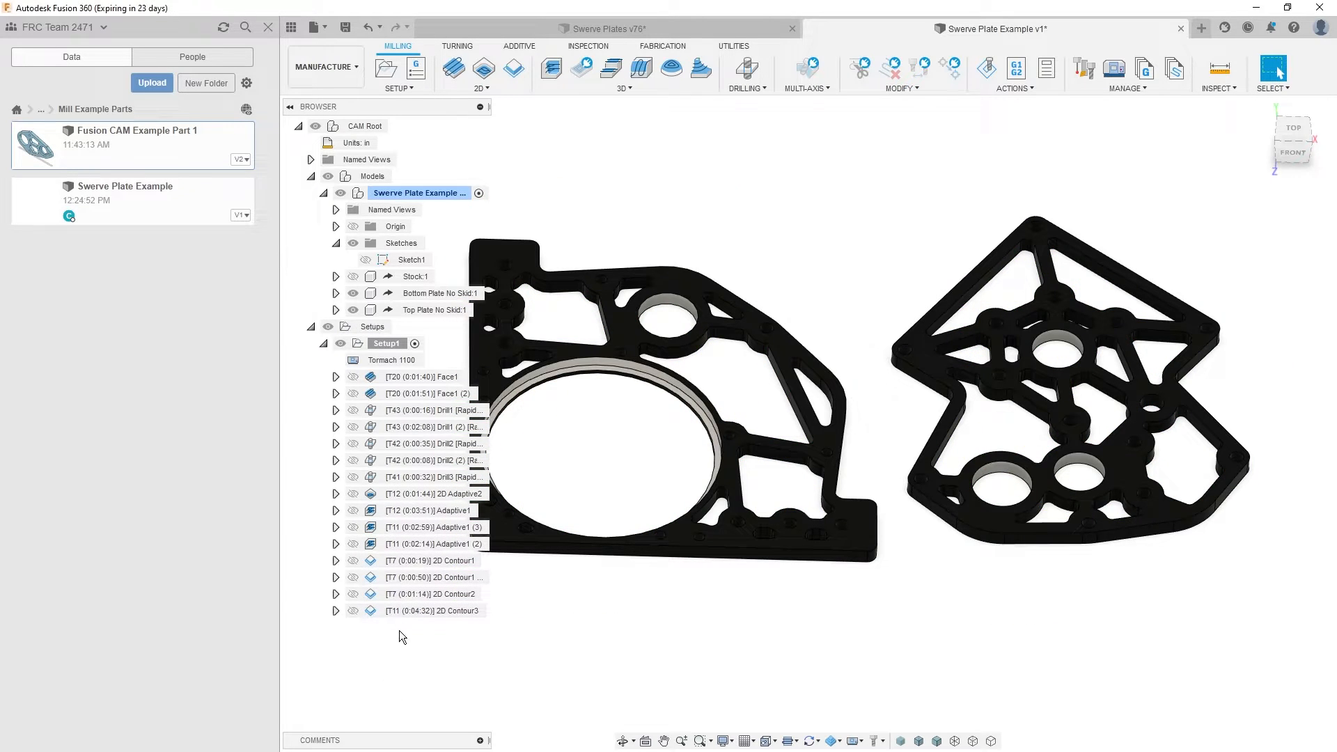
- Compare the machining order of the T11 adaptives, the T7 bore contours and the T11 pocket contour
left_click(400, 544)
left_click(398, 563)
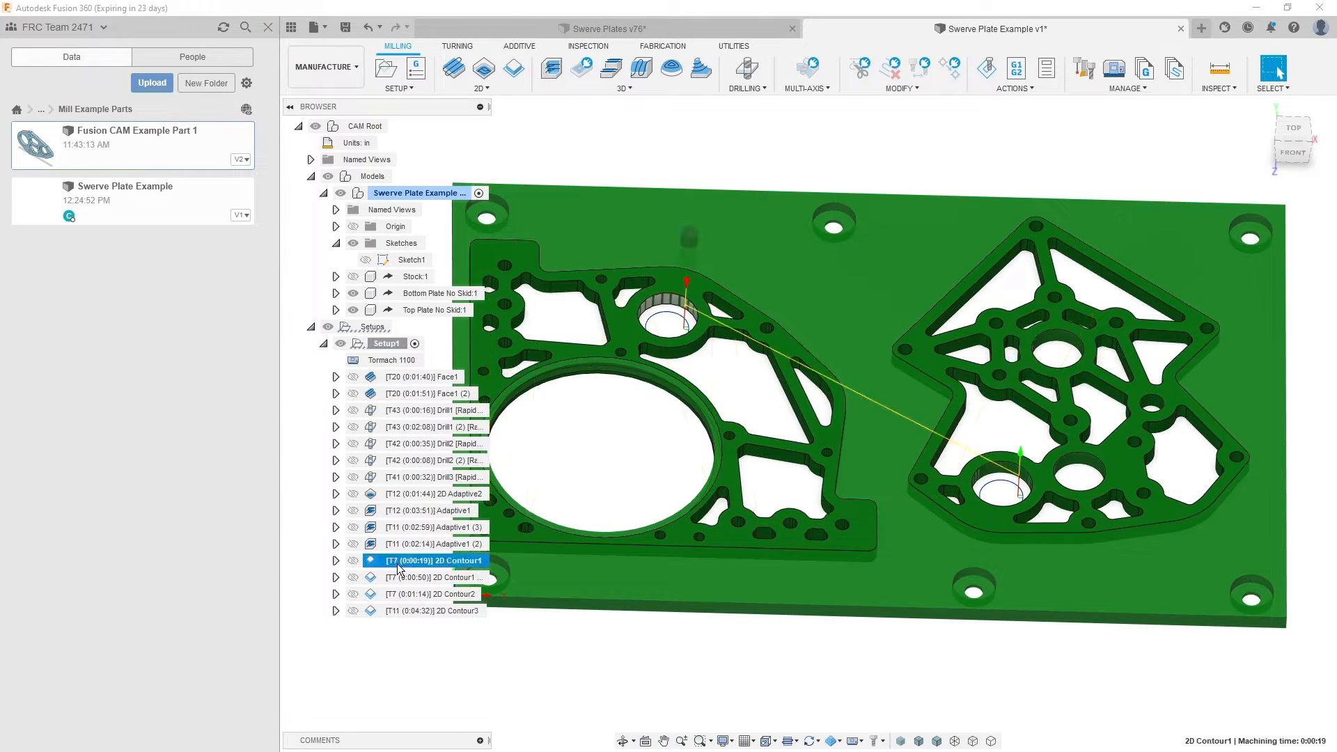
left_click(401, 578)
left_click(402, 613)
left_click(383, 664)
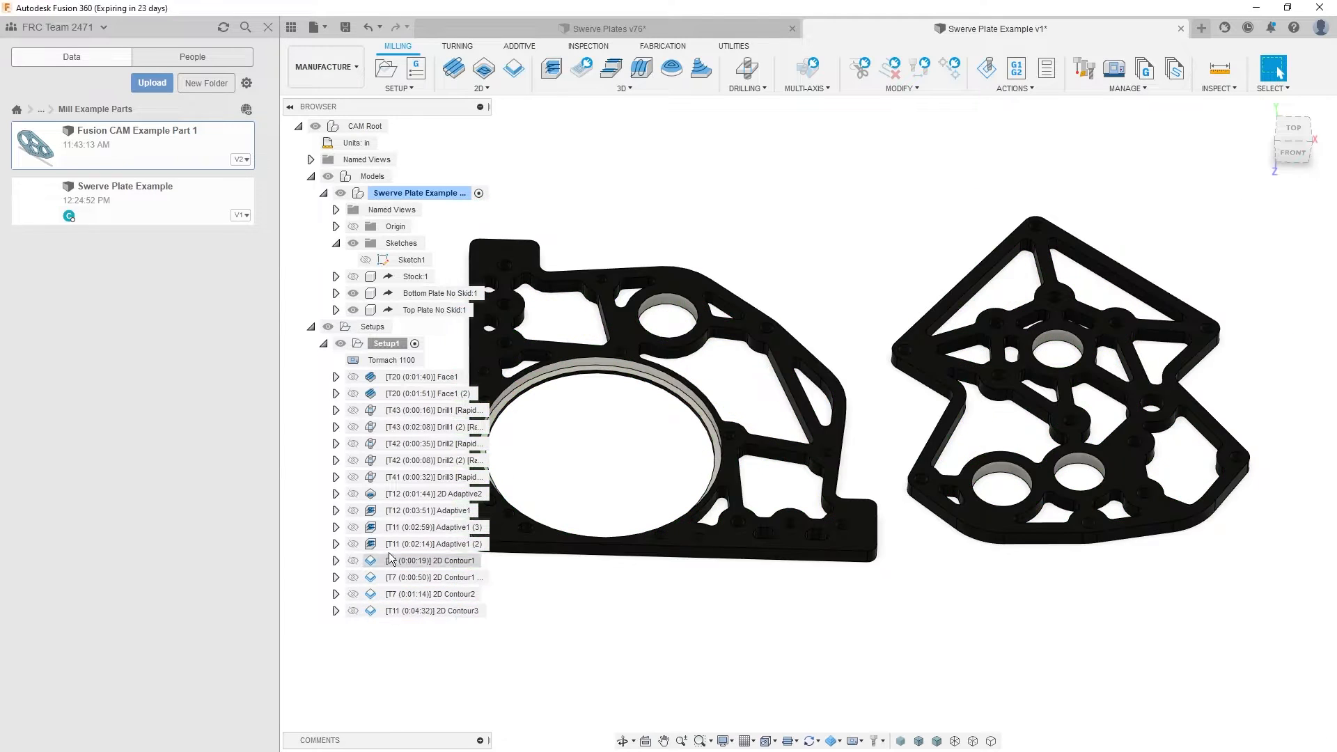
left_click(388, 527)
left_click(391, 547)
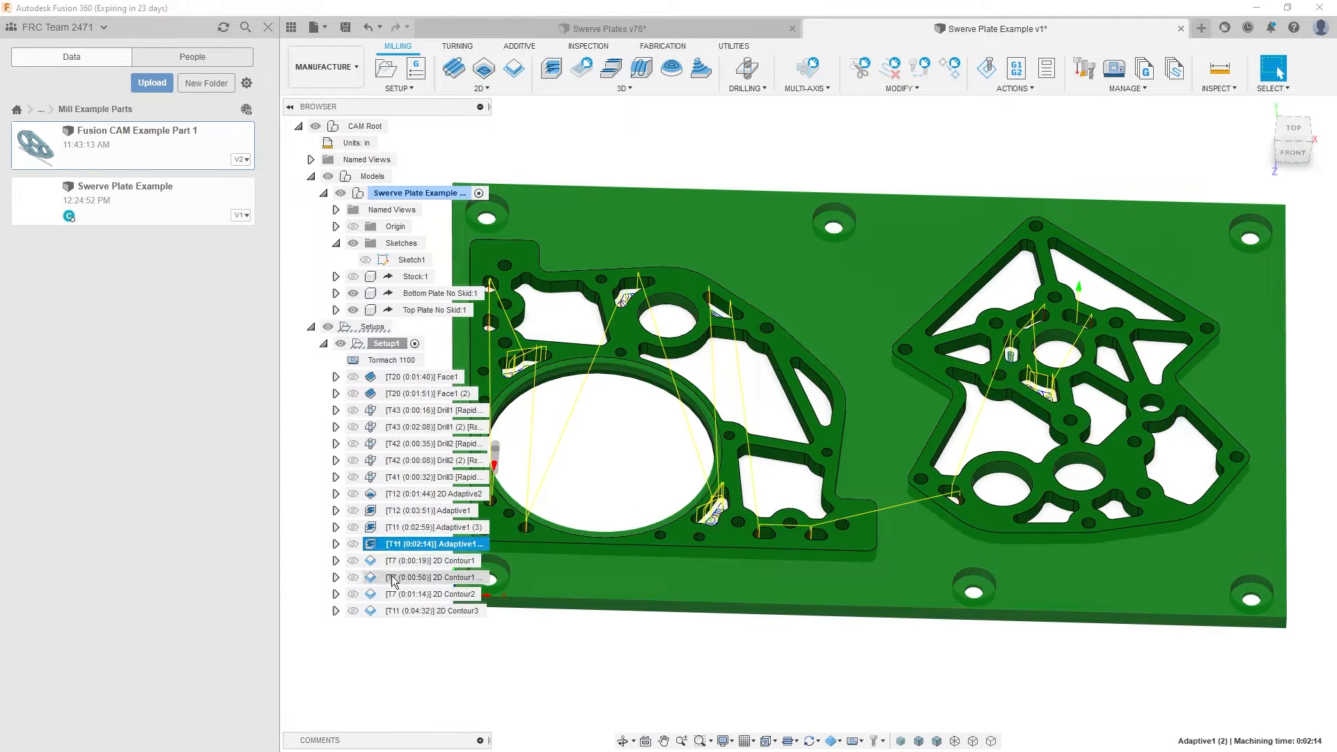
left_click(407, 642)
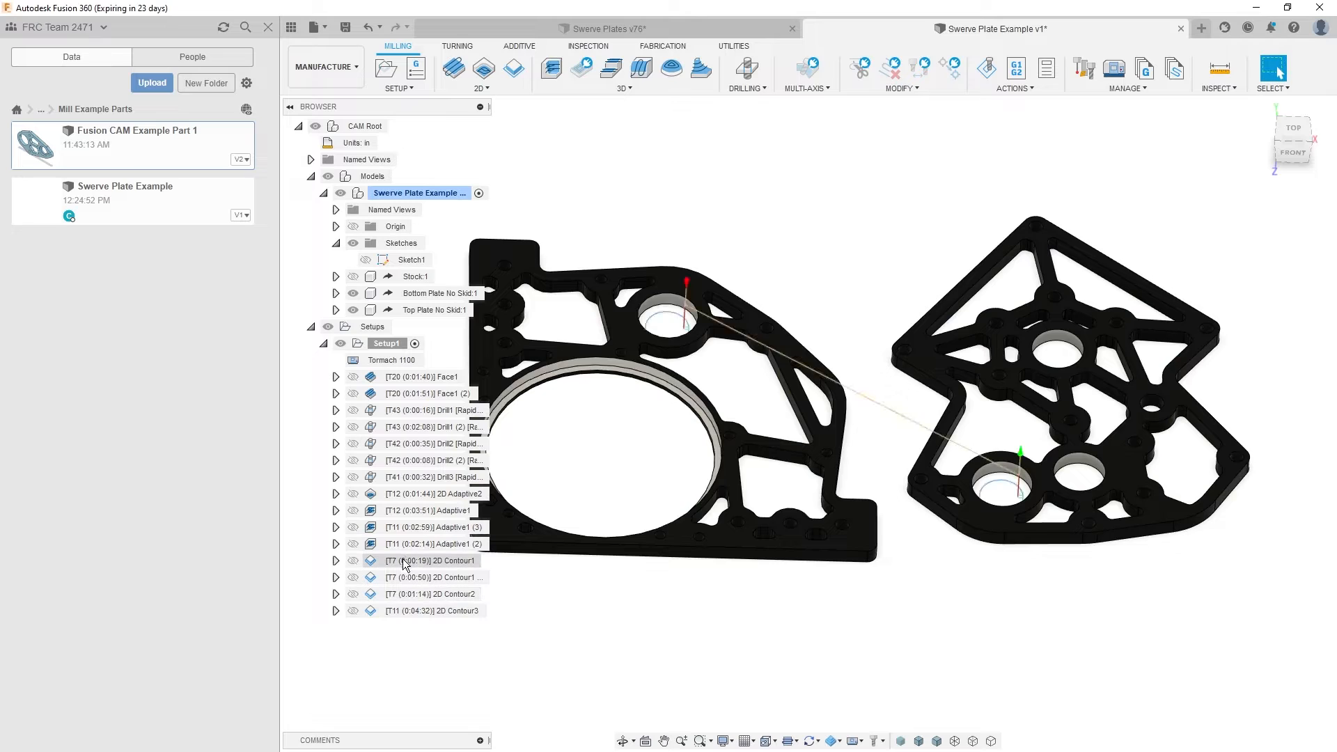
left_click(404, 563)
left_click(394, 596, "shift")
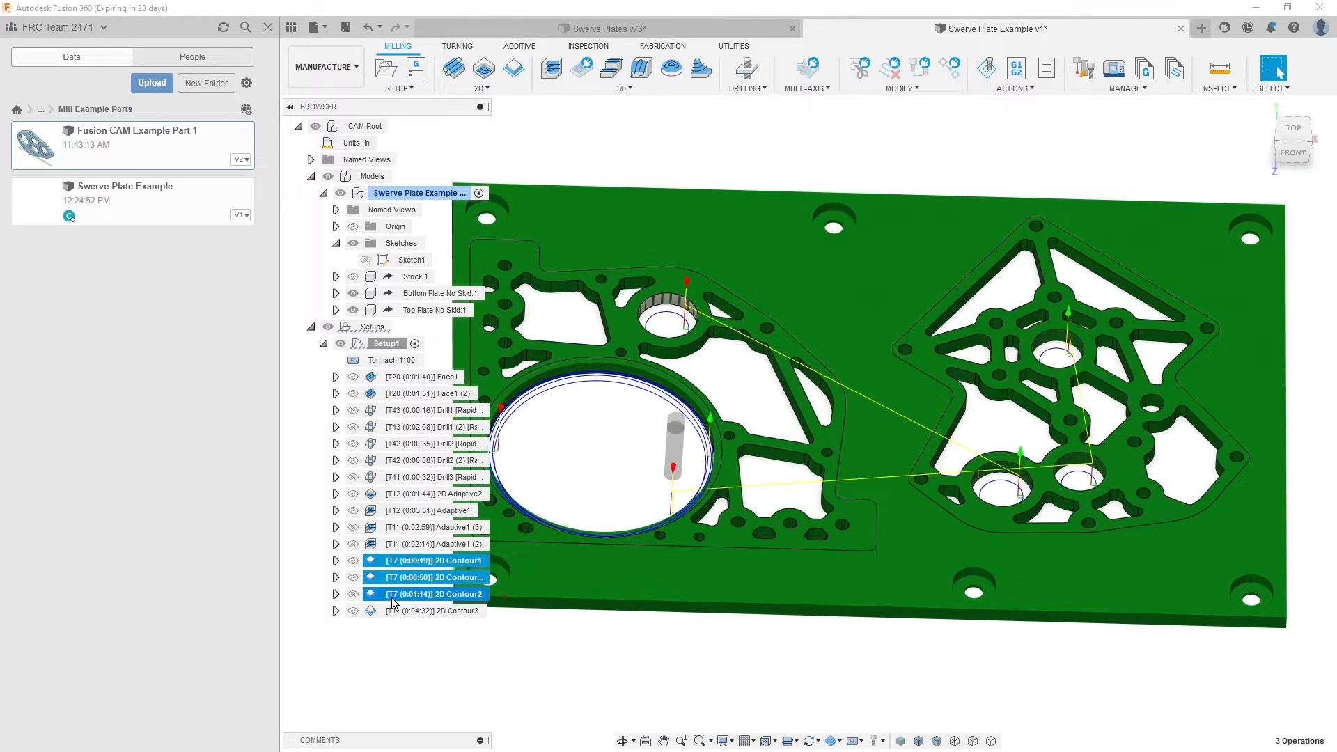
left_click(416, 640)
left_click(411, 611)
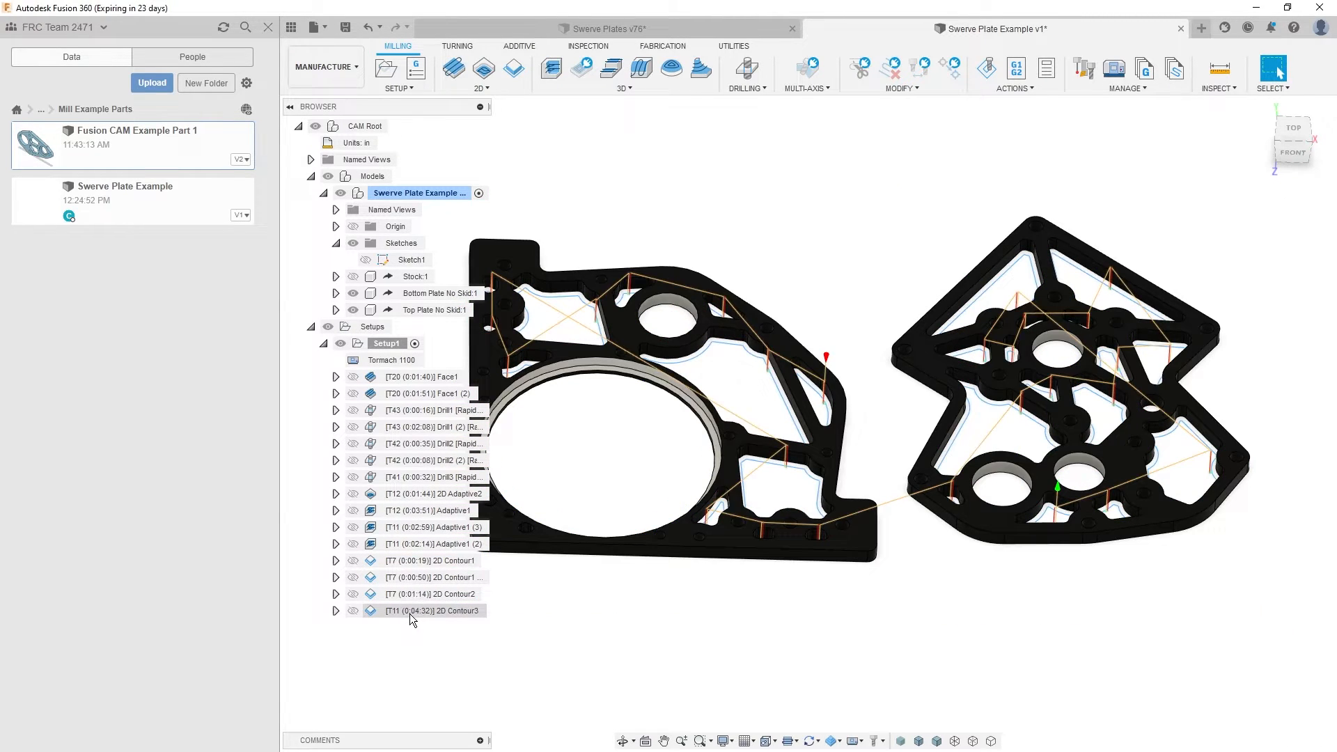
- Move the three T7 bore and ledge contours ahead of the two T11 adaptives, directly following the T12 Adaptive1
mouse_move(414, 615)
left_mouse_down()
mouse_move(411, 558)
mouse_move(410, 633)
mouse_move(405, 606)
left_mouse_up()
left_click(415, 635)
left_click(444, 616)
left_click(404, 560)
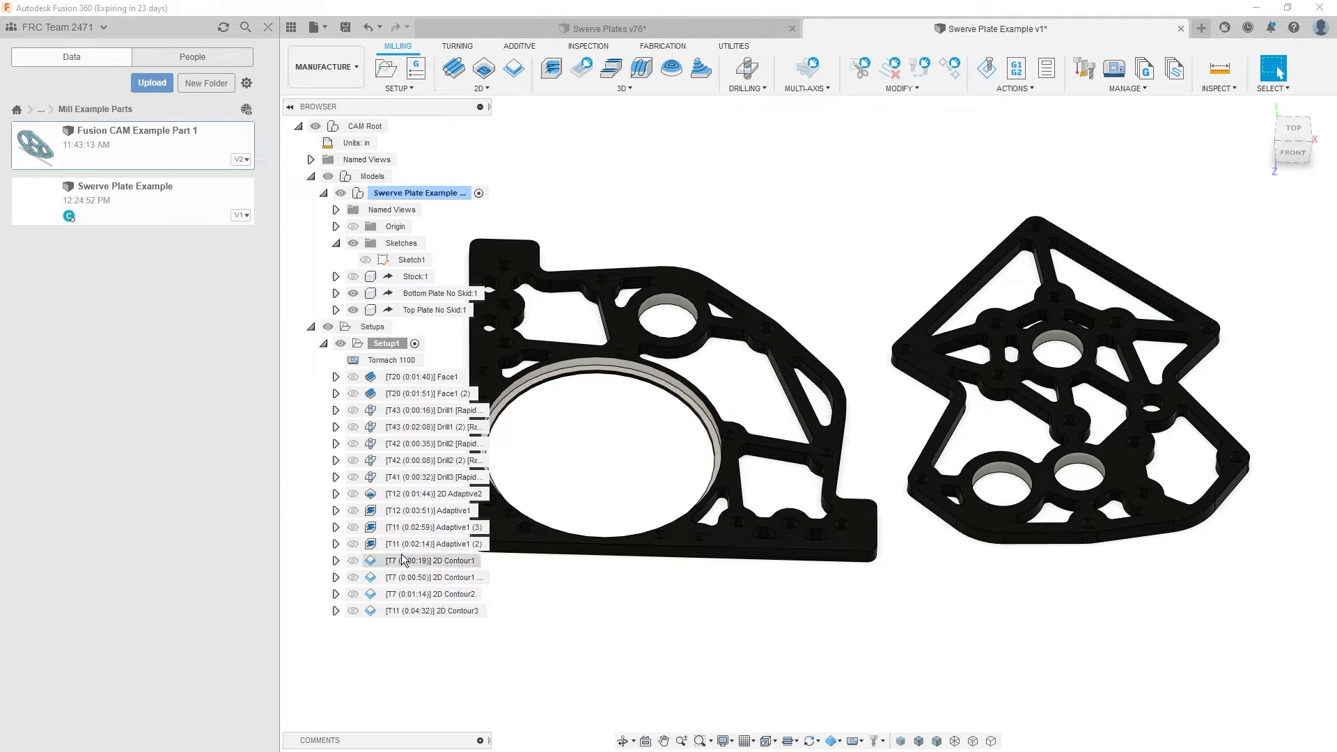
left_click(397, 593, "shift")
left_click_drag(397, 592, 401, 526)
- Regenerate the toolpaths of the two invalidated T11 adaptives
left_click(428, 577)
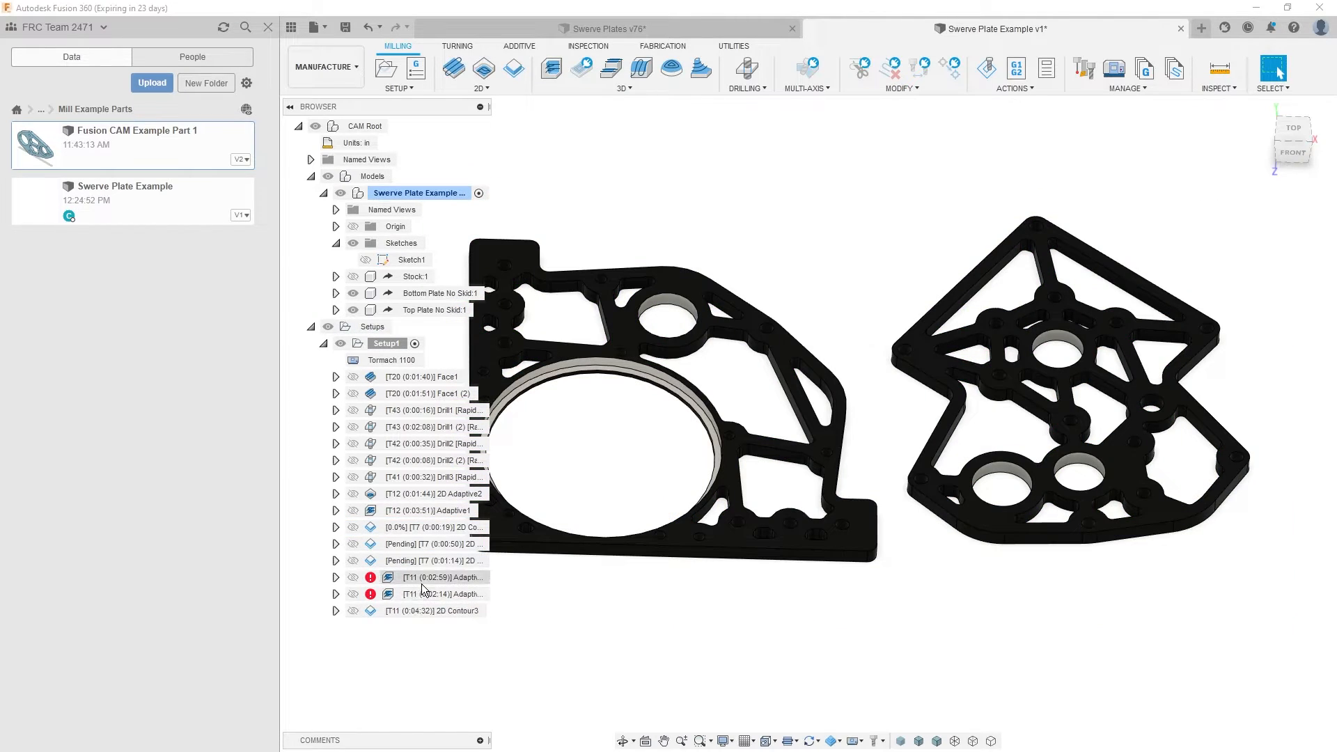
left_click(425, 596, "shift")
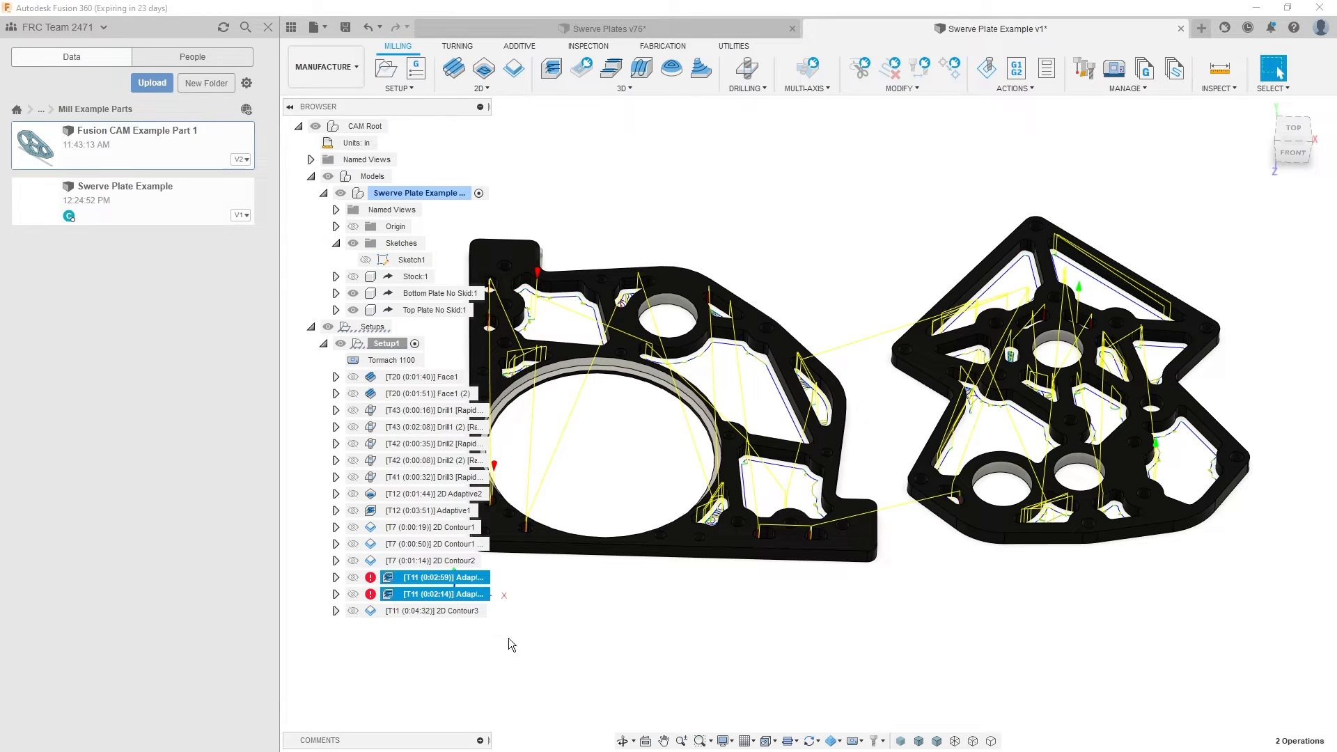
key("ctrl+g")
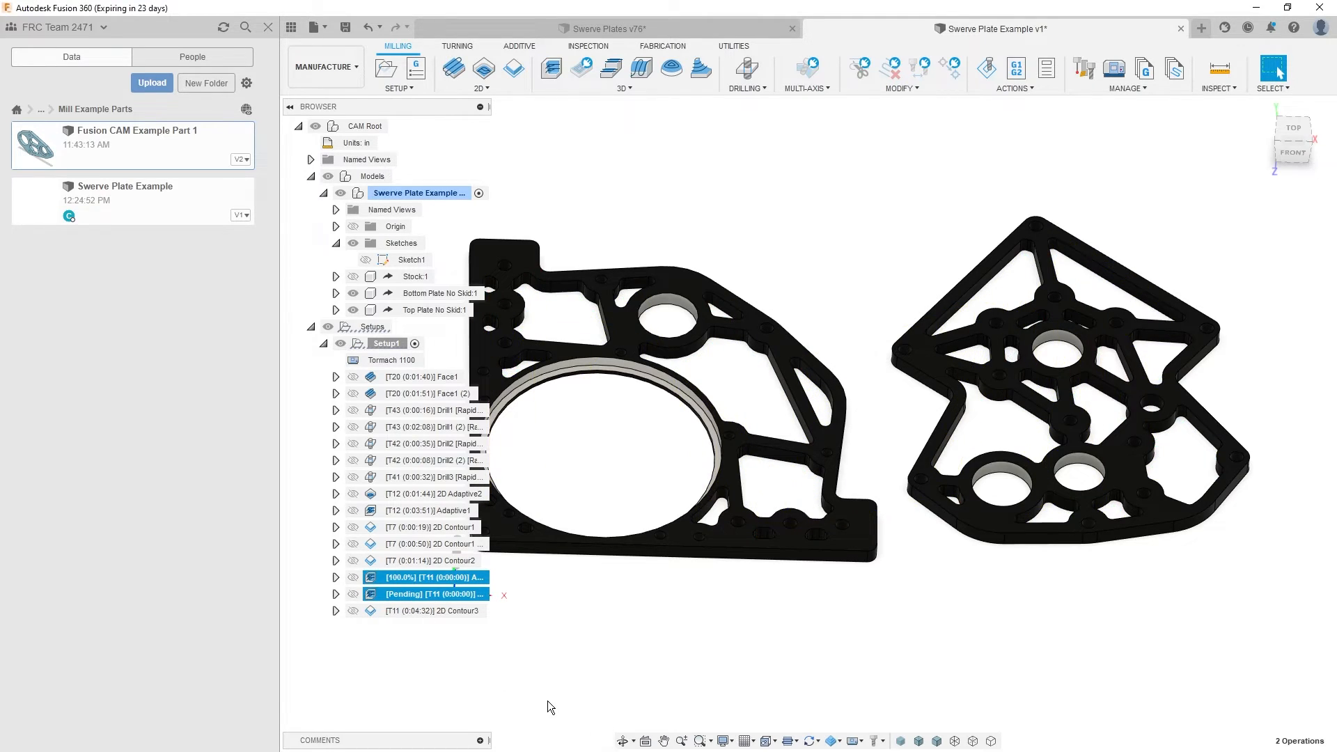
left_click(558, 670)
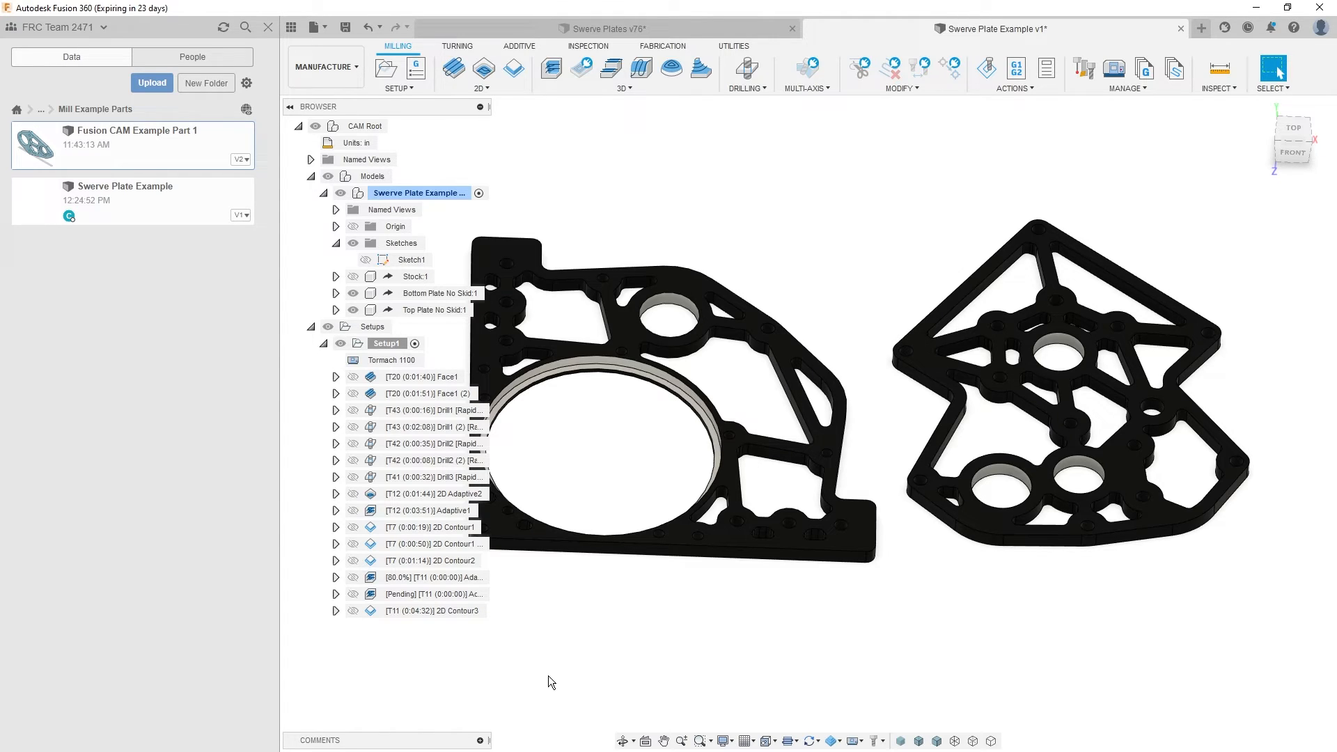
- Check the radius of the unbored larger round hole near the three-bore plate's narrow waist
middle_click_drag(649, 504, 1148, 467, "shift")
scroll(1056, 461, "up", 5)
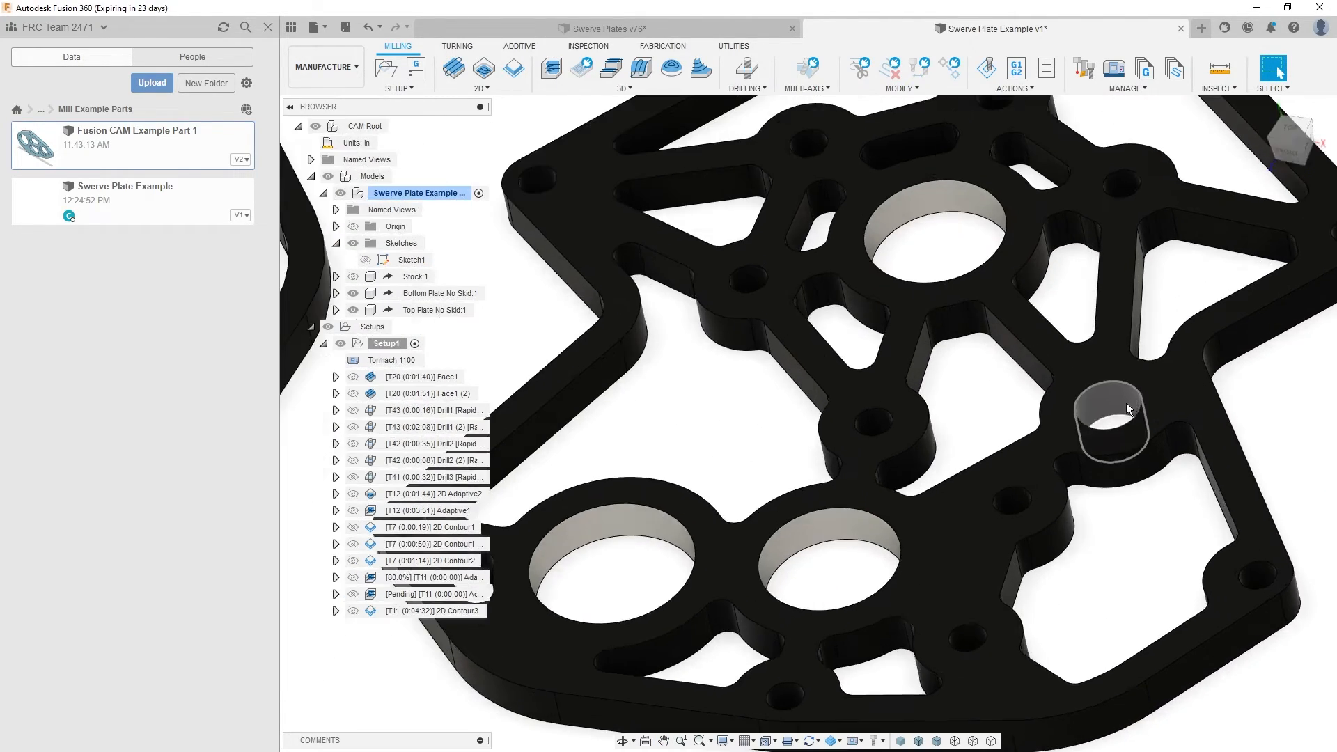
left_click(1107, 402)
middle_click_drag(1108, 401, 1101, 468, "shift")
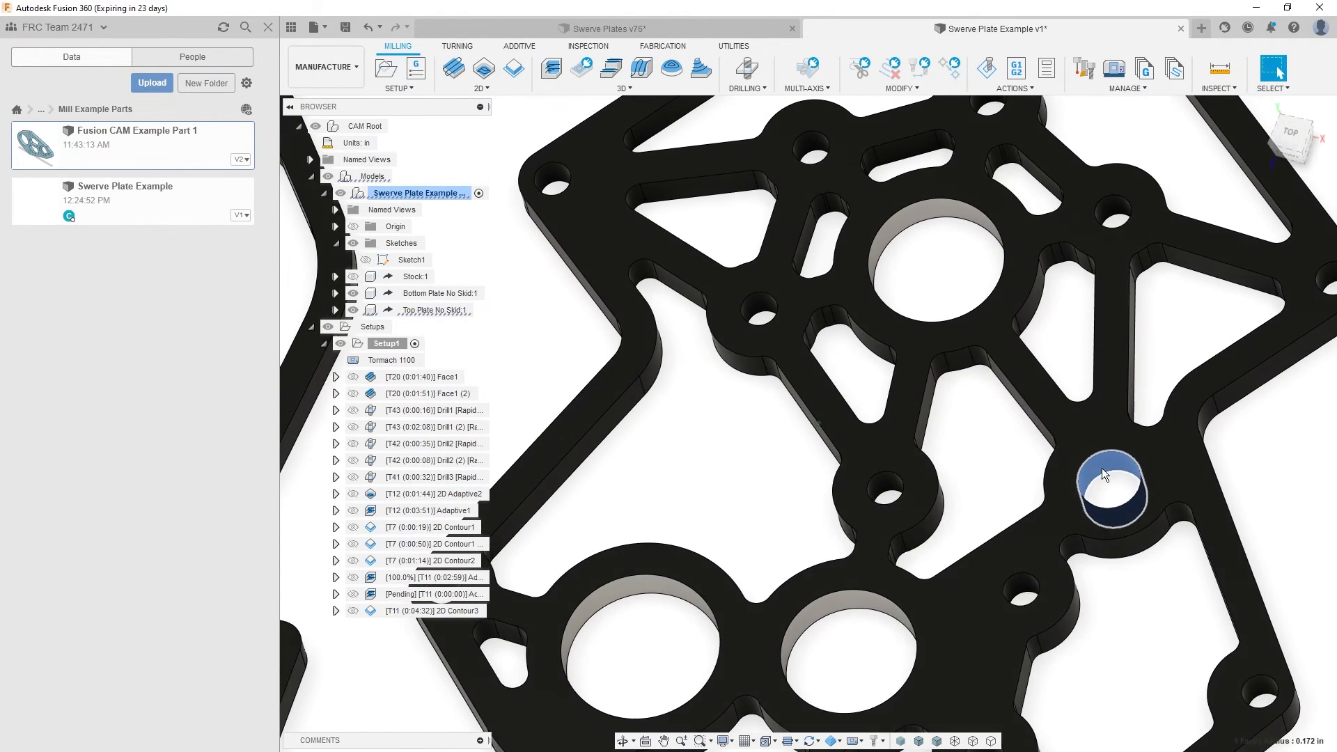
scroll(1101, 468, "down", 6)
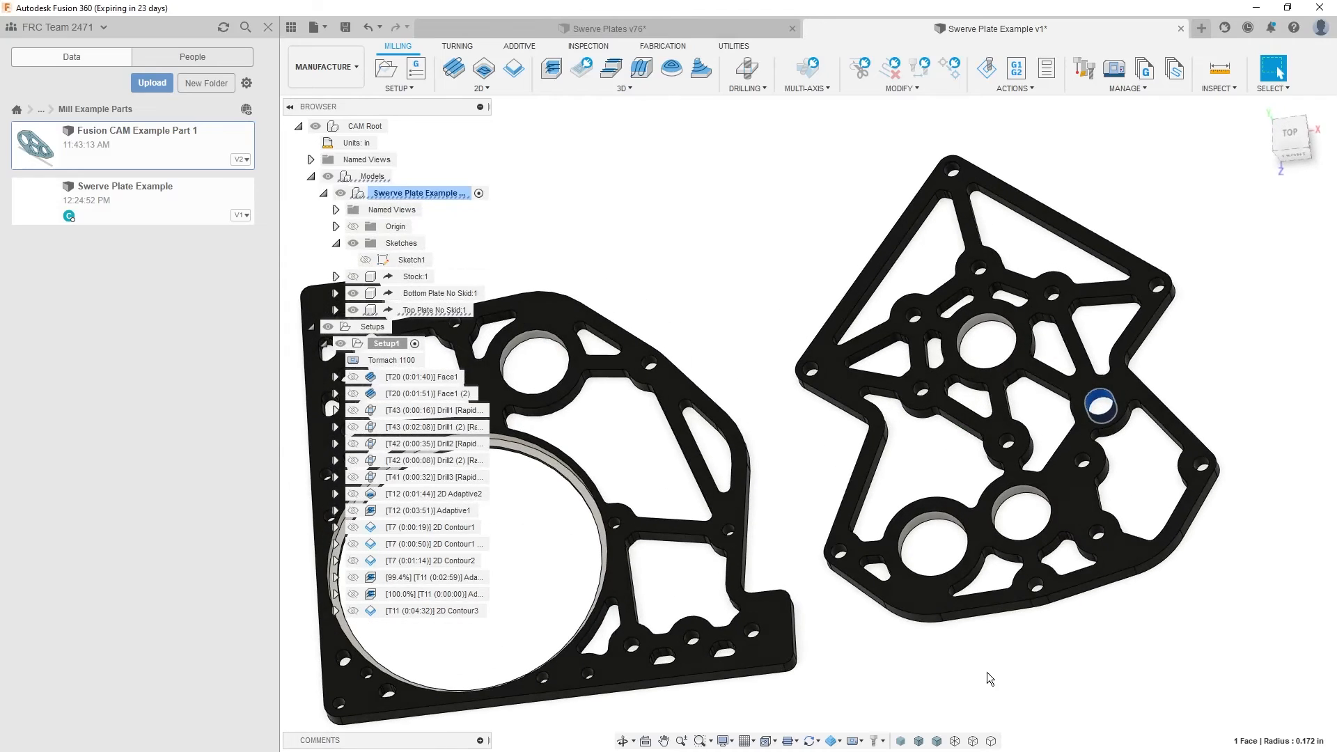